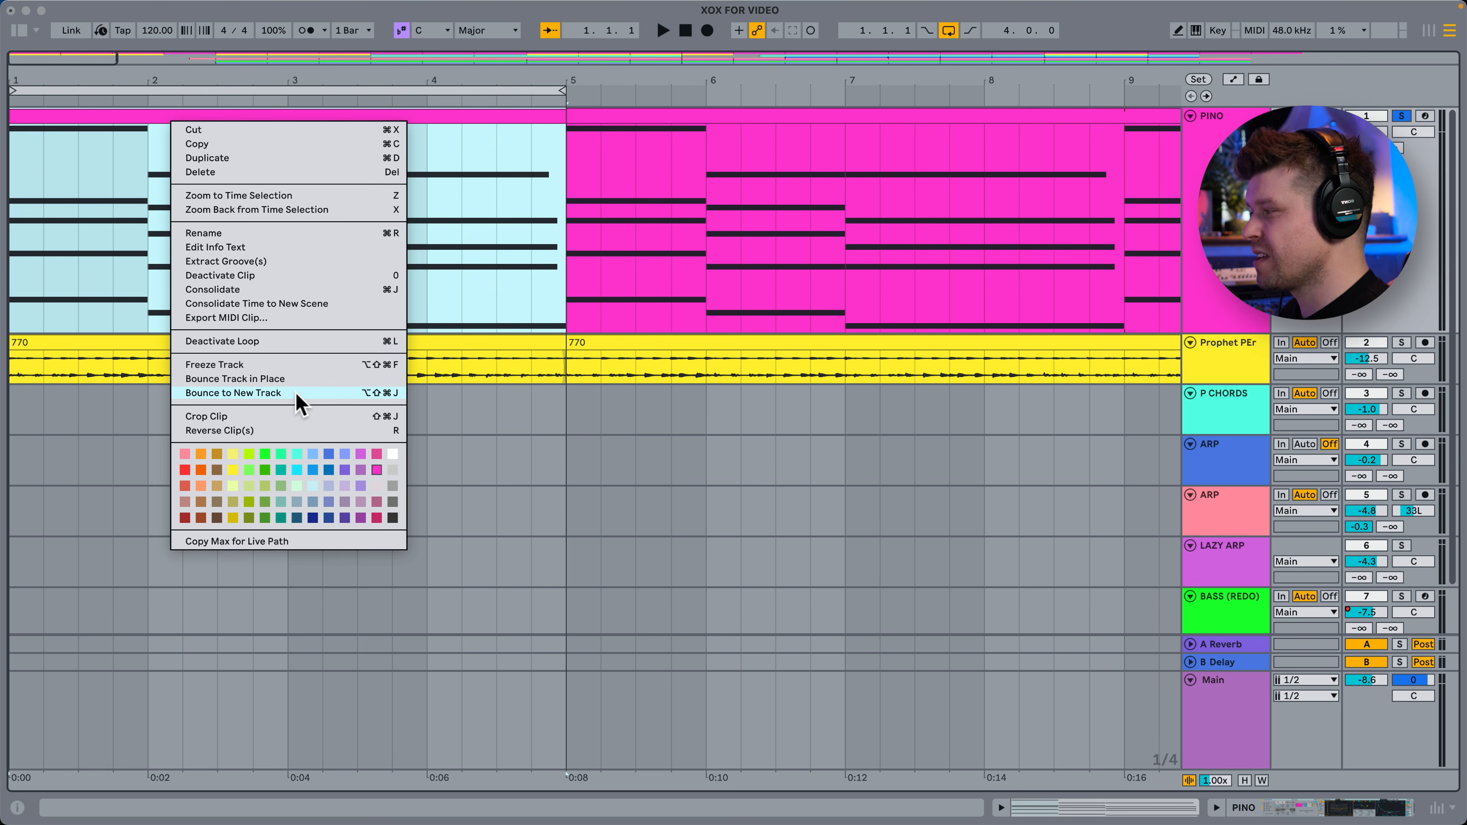
# Bounce the first PINO MIDI clip to a new track and reverse the bounced audio clip.
pyautogui.click(233, 394)
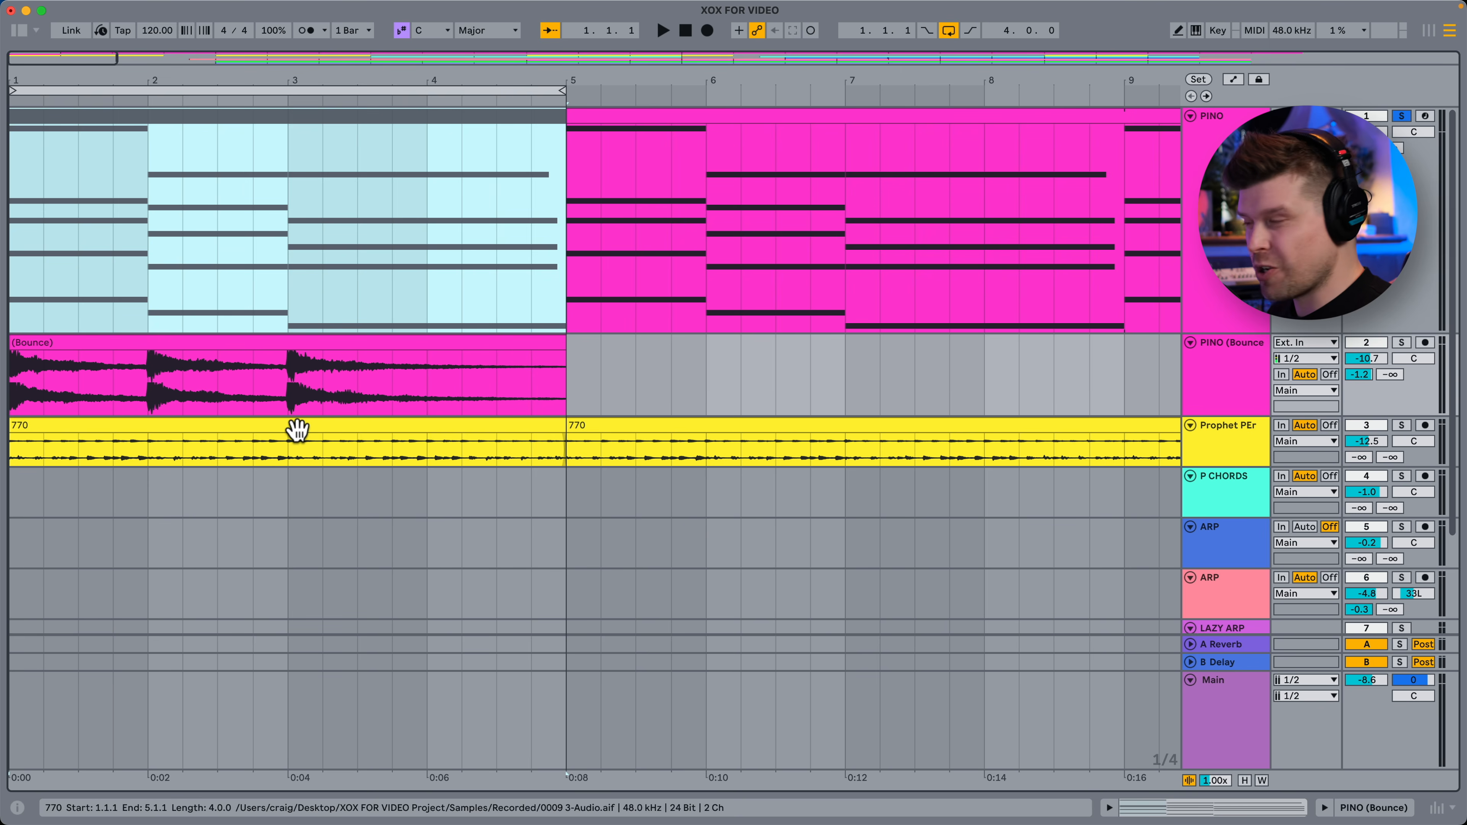
pyautogui.click(250, 342)
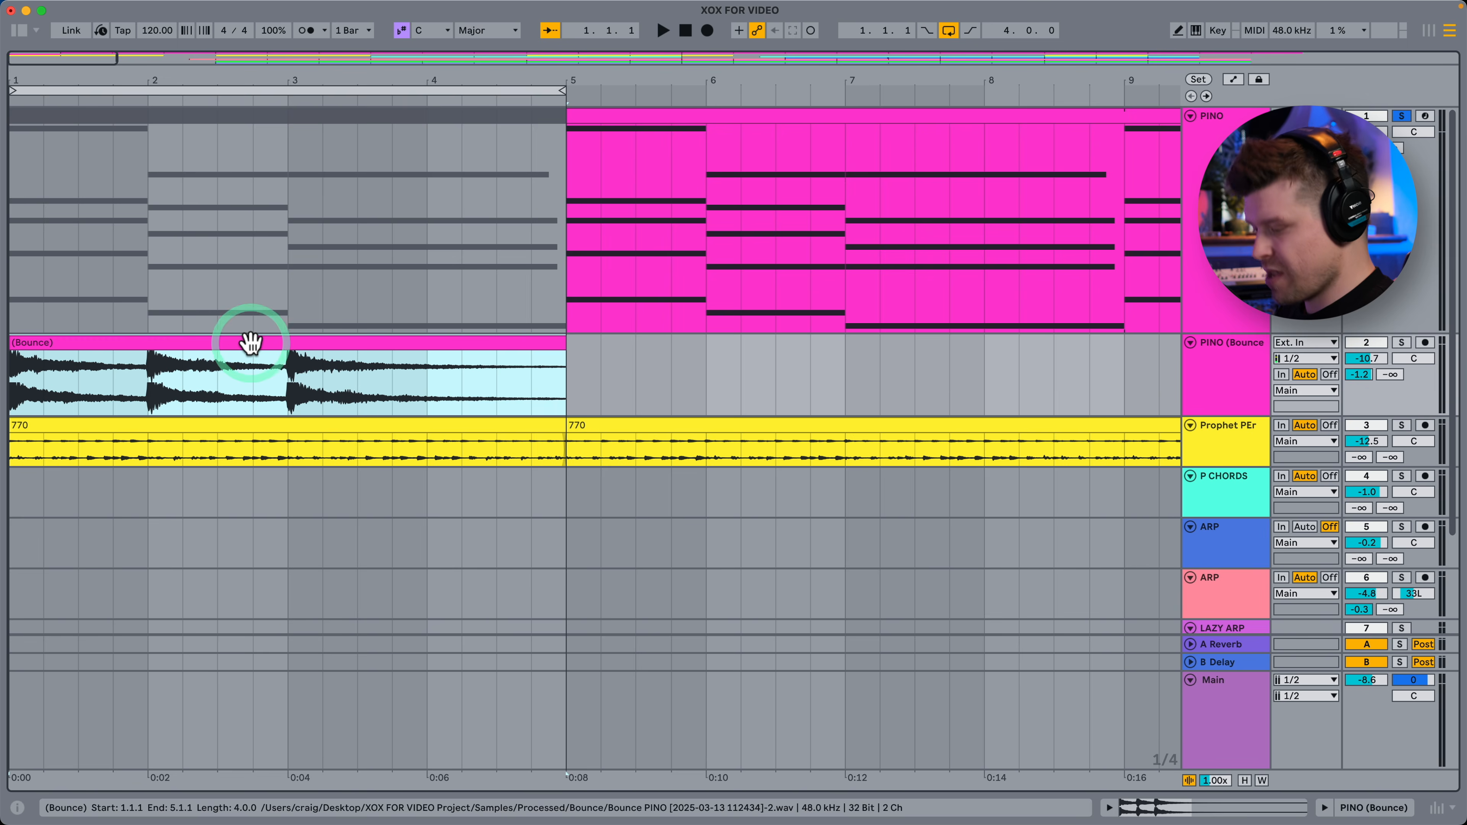
# Split the reversed bounce clip at bars 3 and 4 into three slices.
pyautogui.click(285, 383)
pyautogui.press('super+e')
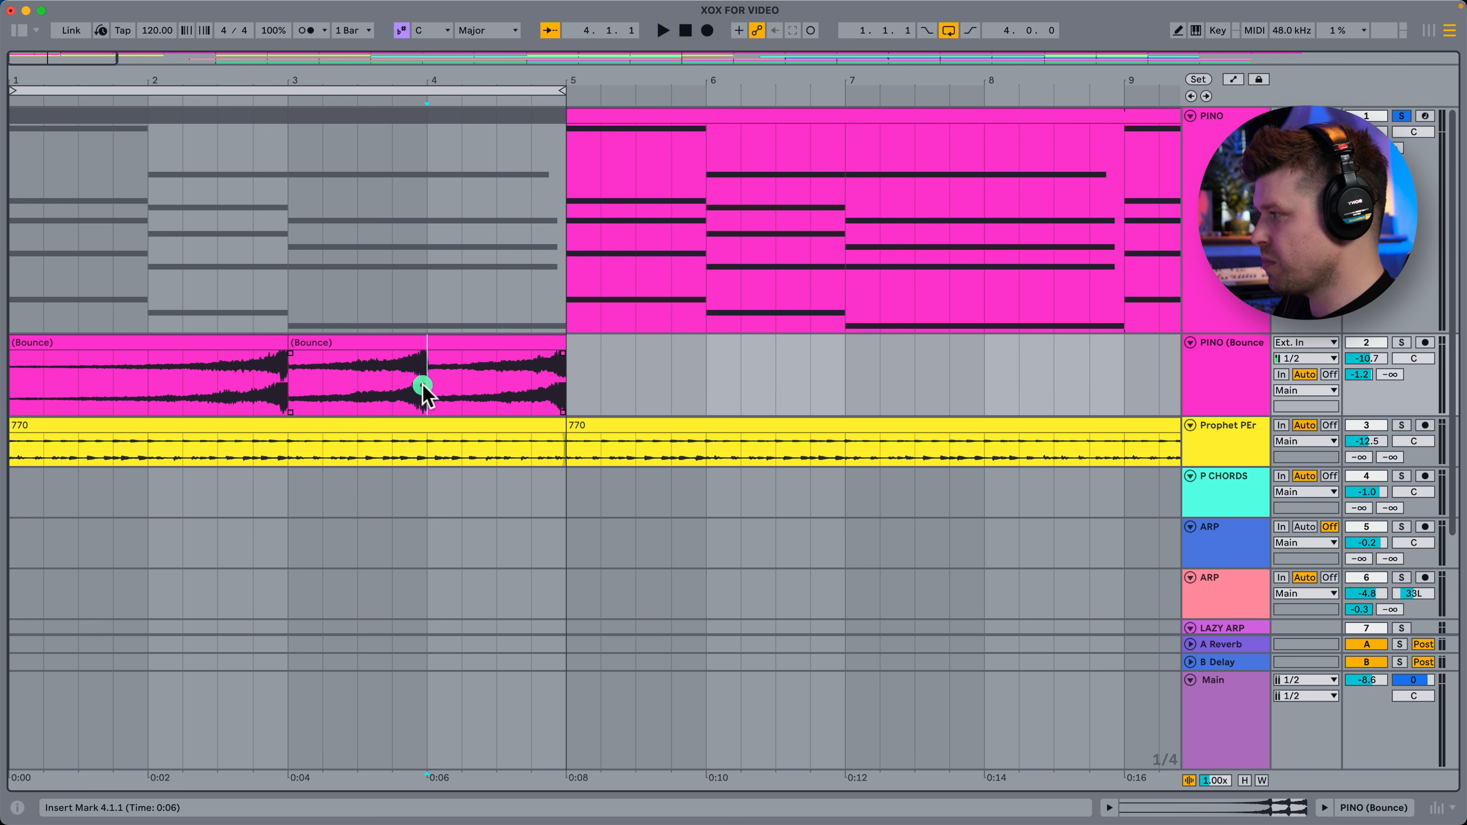
pyautogui.press('super+e')
# Rename the three reversed slices 1, 2 and 3, counting from the last slice back to the first.
pyautogui.click(475, 341)
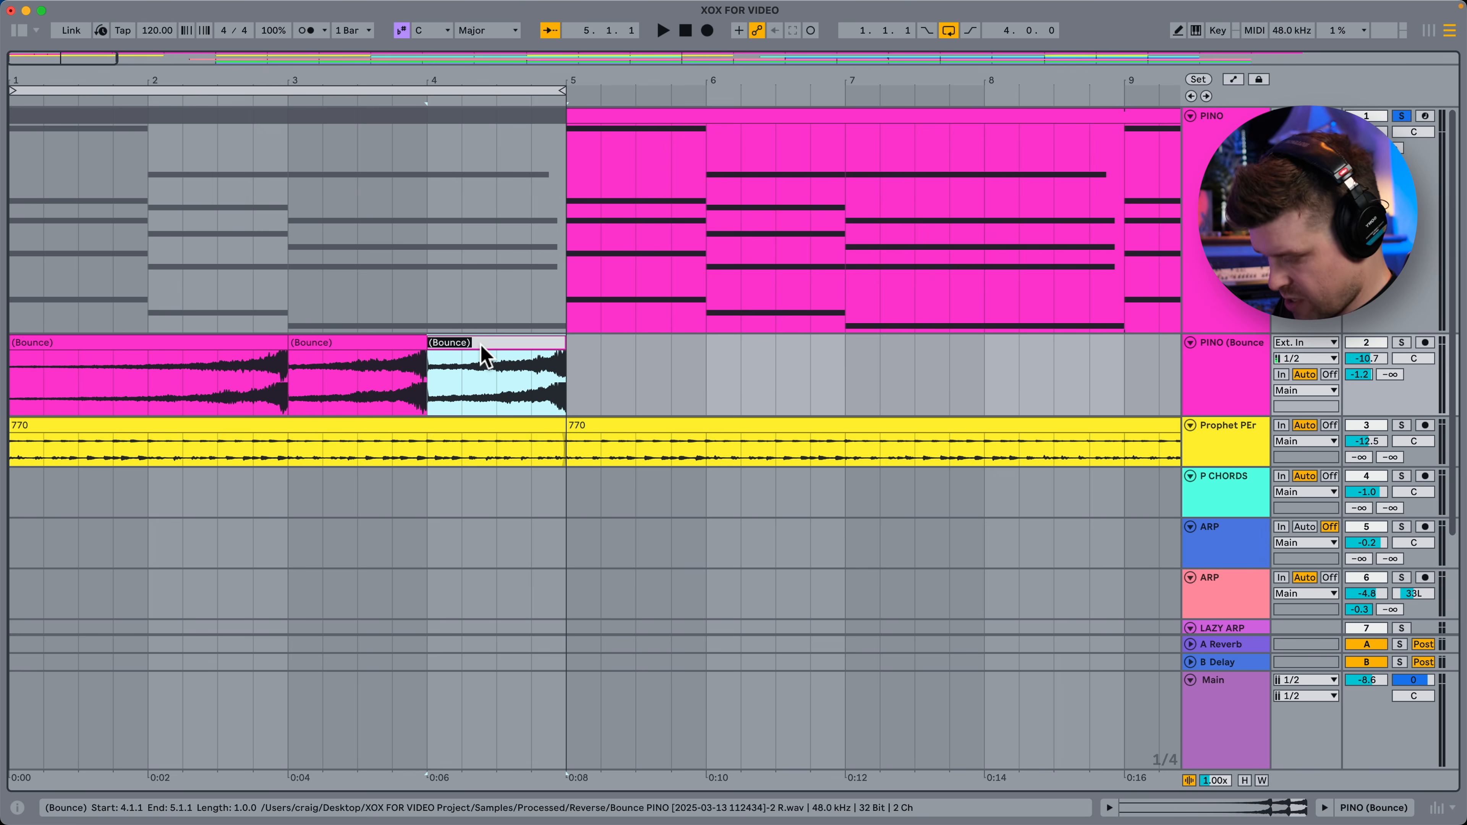
pyautogui.click(386, 343)
pyautogui.press('super+r')
pyautogui.write('2')
pyautogui.click(180, 341)
pyautogui.press('super+r')
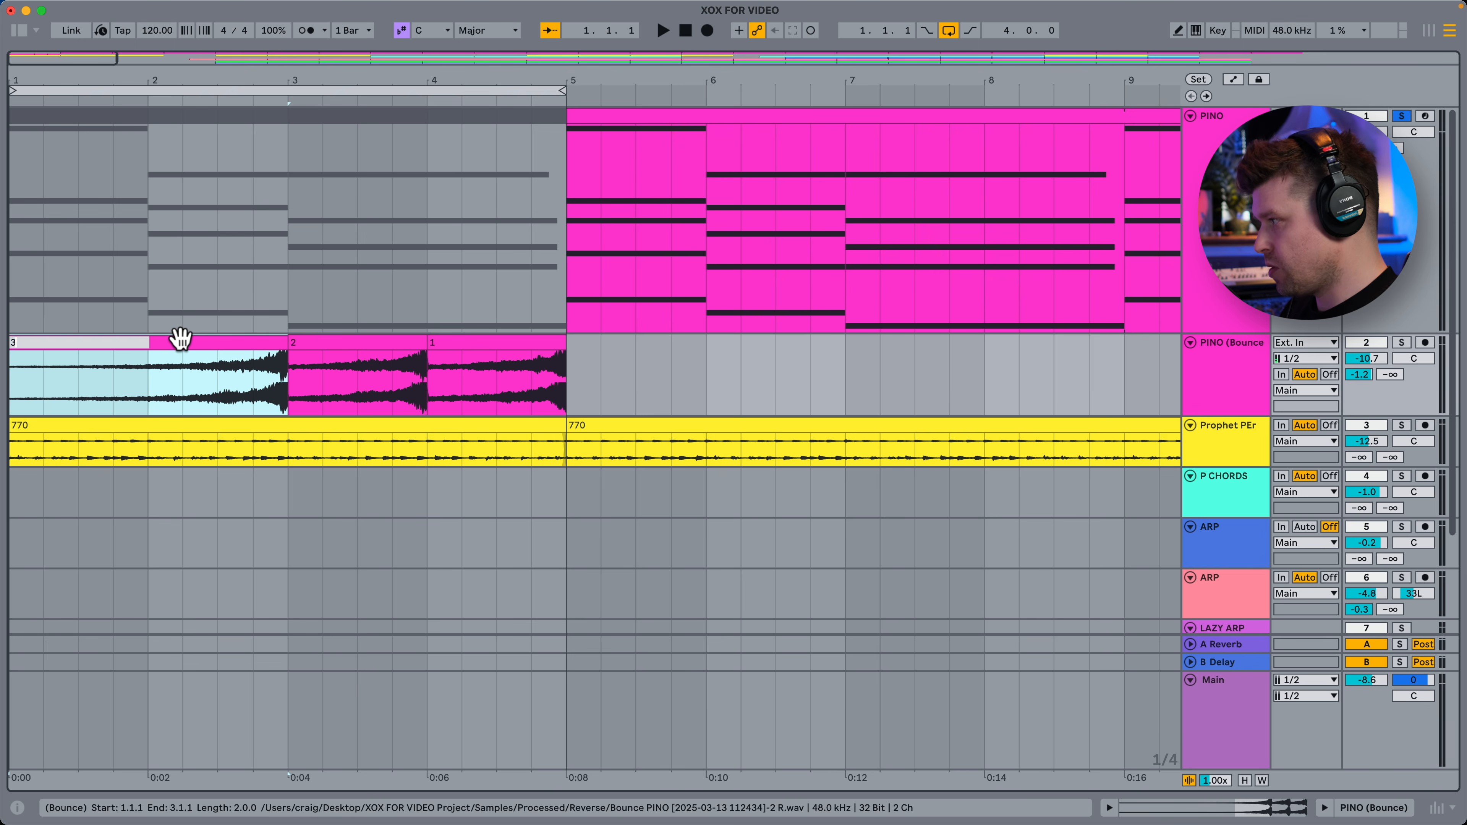
pyautogui.write('3')
pyautogui.press('Return')
# Rearrange the reversed slices in the order 1, 2, 3 from bar 1 and give each a fade-in.
pyautogui.moveTo(249, 345); pyautogui.dragTo(821, 342)
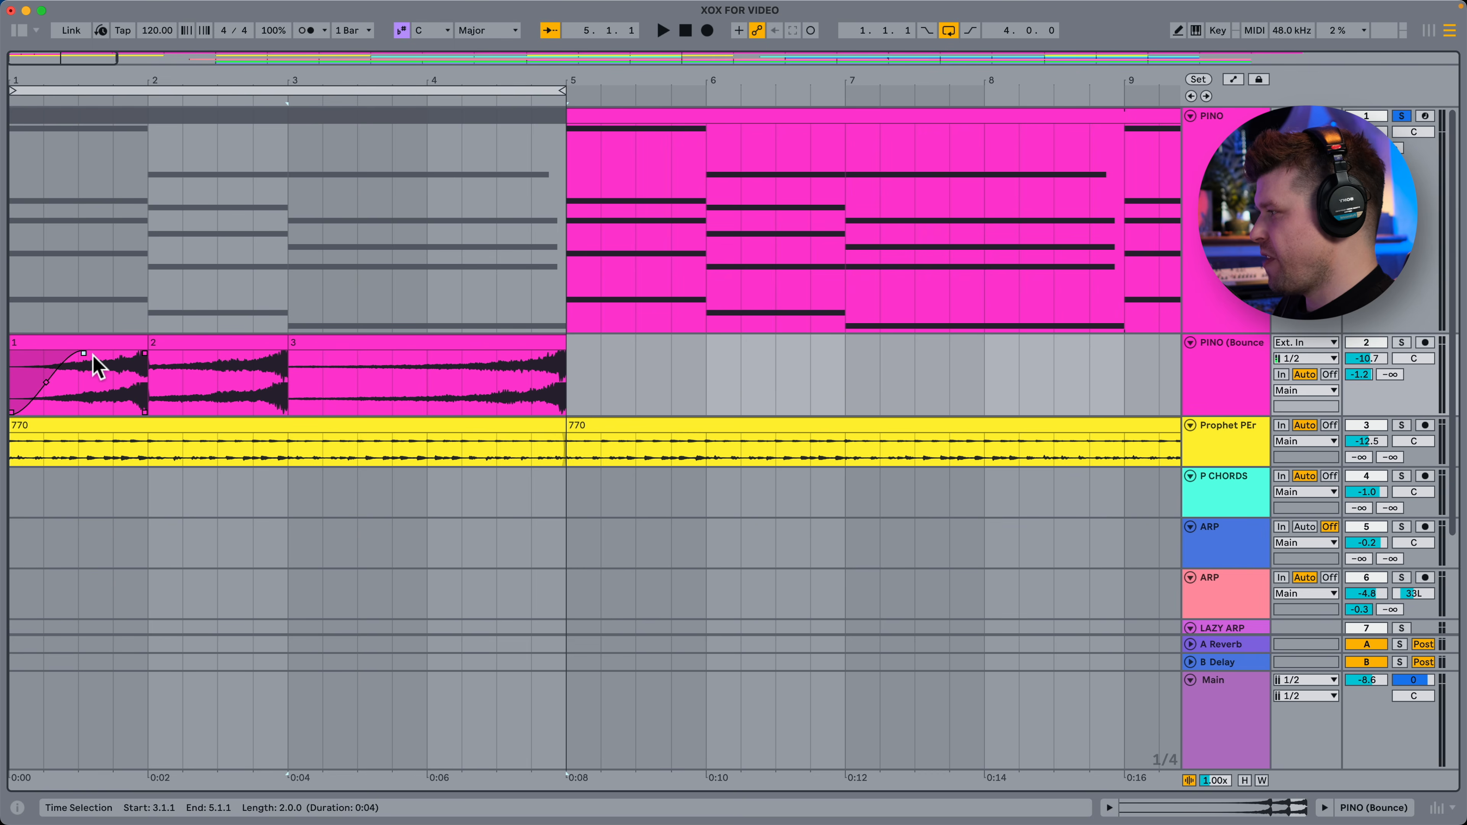
# Reactivate the first PINO MIDI clip and play from bar 1, then solo the PINO bounce track.
pyautogui.click(200, 116)
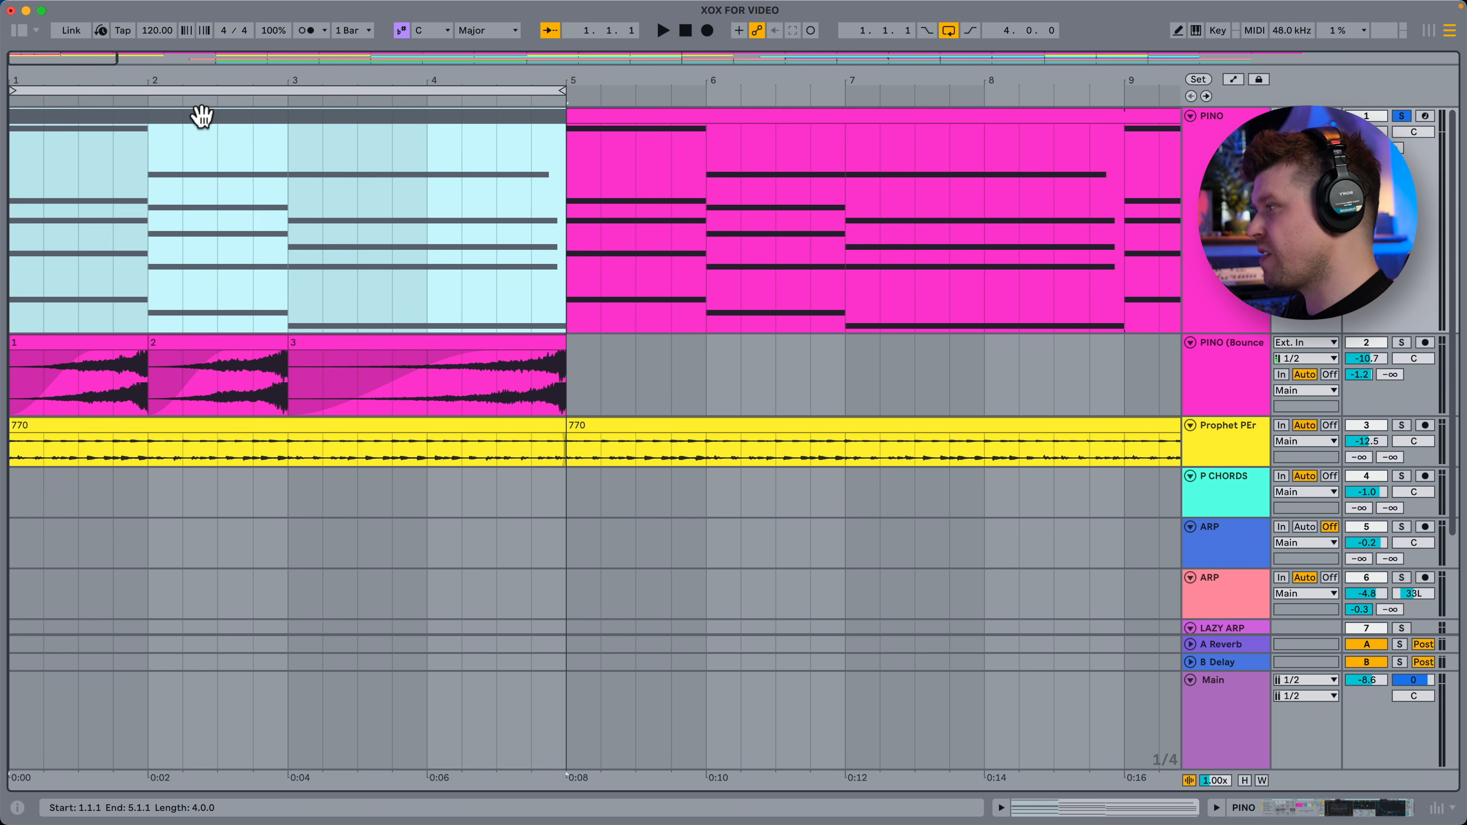
pyautogui.press('0')
pyautogui.click(15, 214)
pyautogui.press('space')
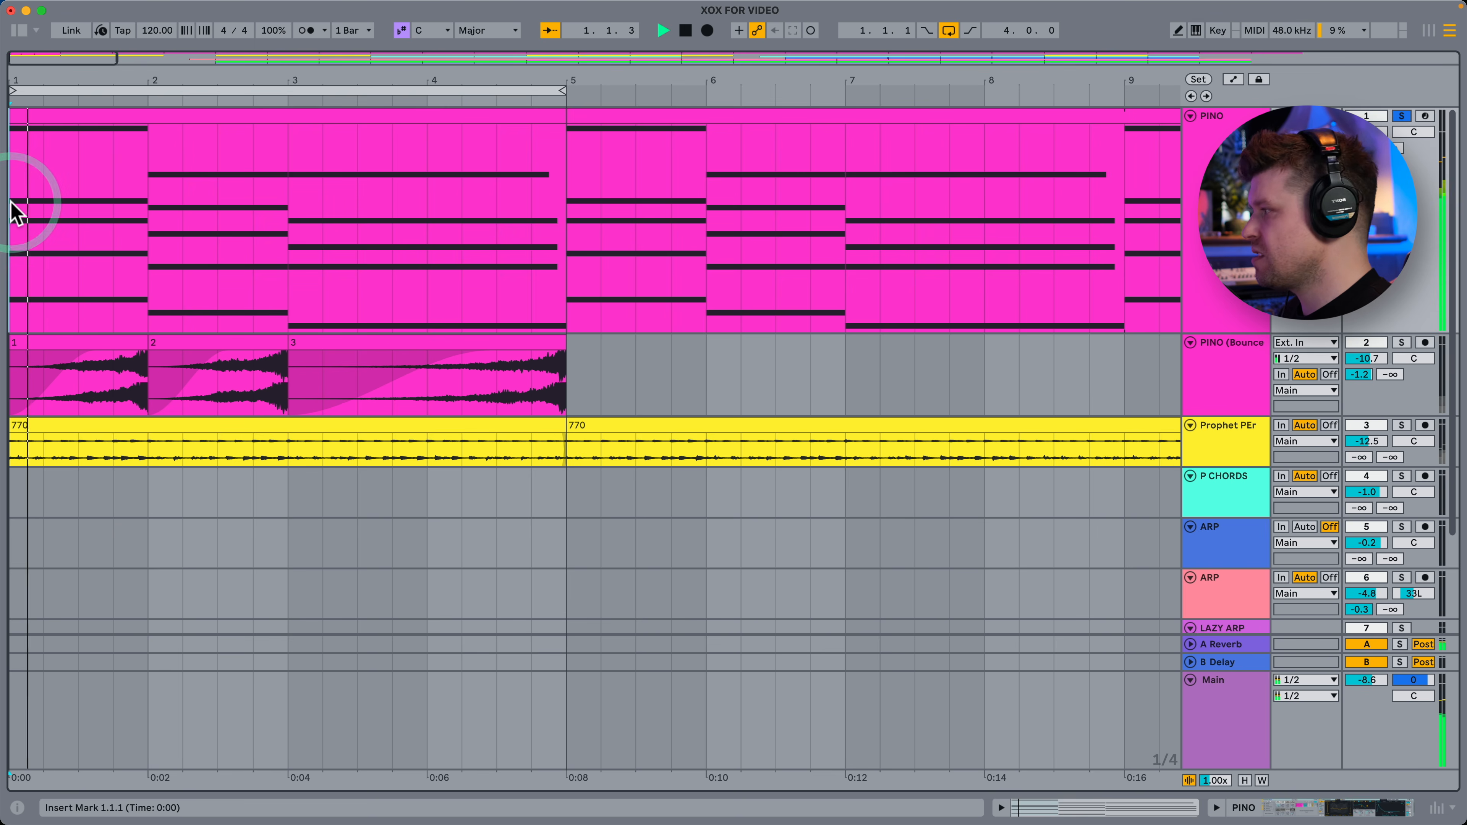
pyautogui.click(1404, 343)
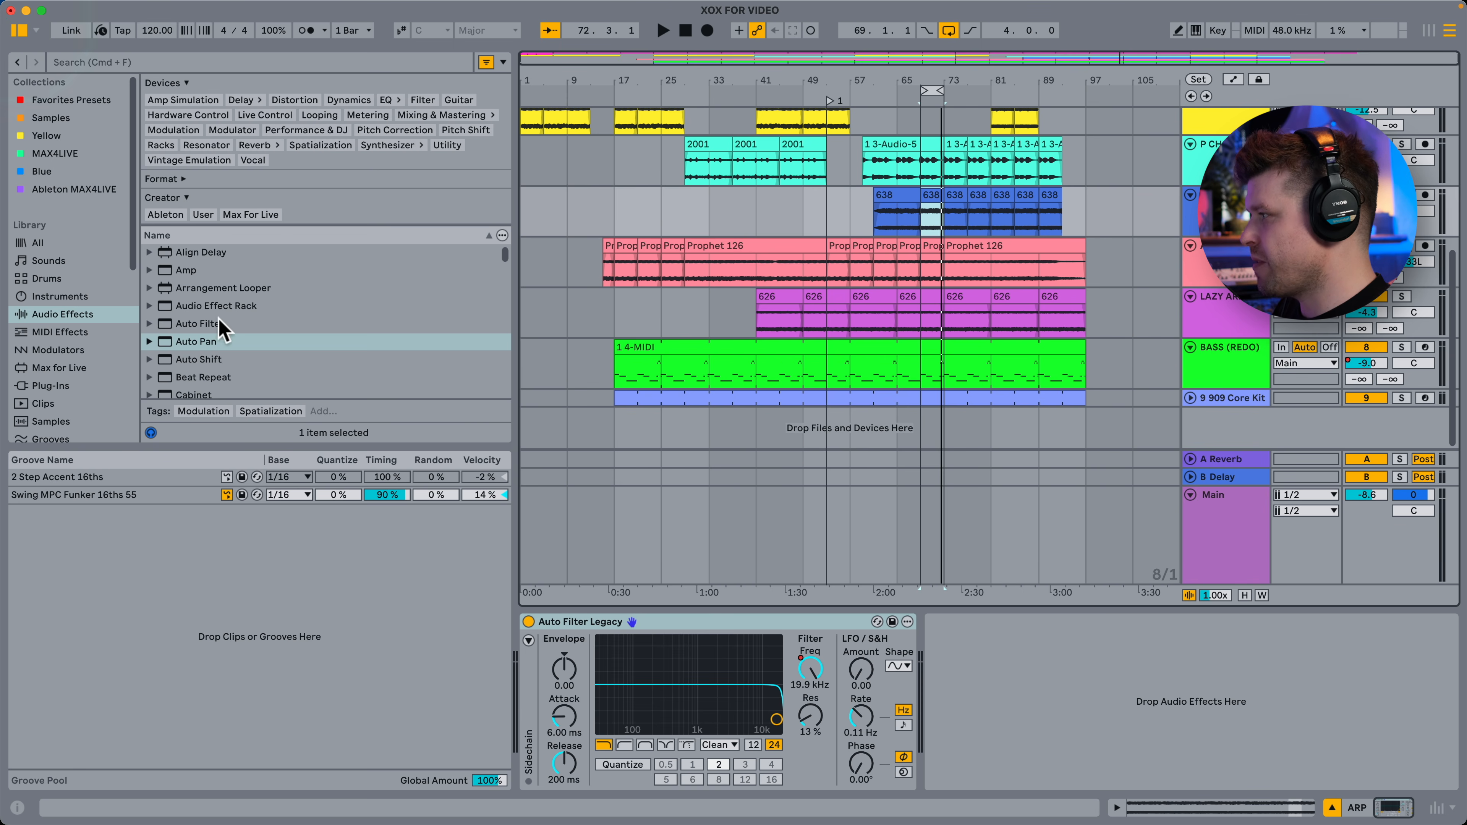
# Add an Auto Filter after Auto Filter Legacy on the ARP track and hide the browser.
pyautogui.moveTo(196, 324); pyautogui.dragTo(1017, 670)
pyautogui.press('super+alt+b')
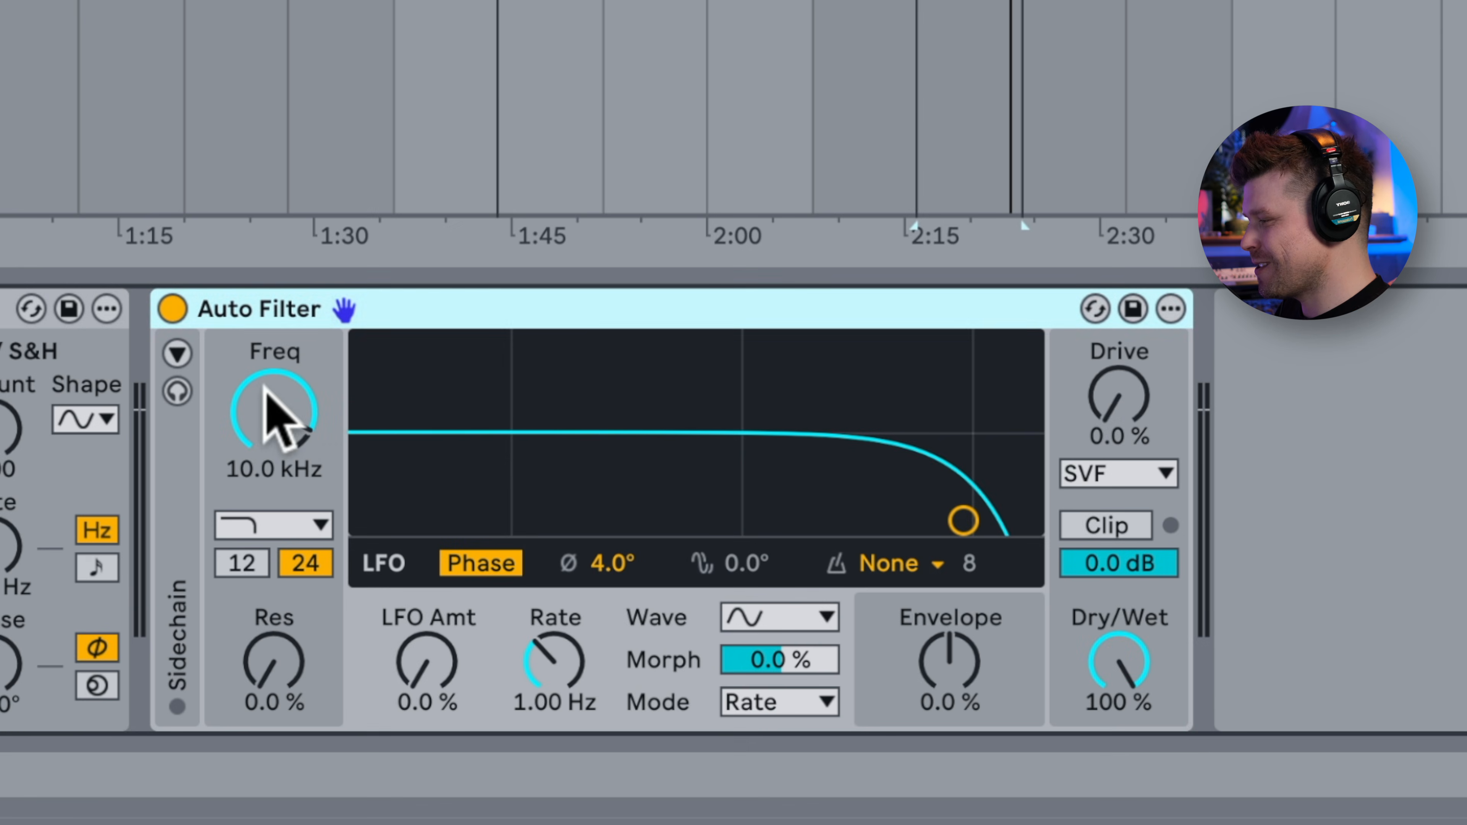
# Set the new Auto Filter's frequency to 3.66 kHz and its resonance to 23%.
pyautogui.moveTo(460, 668); pyautogui.dragTo(460, 757)
pyautogui.moveTo(304, 403); pyautogui.dragTo(304, 347)
pyautogui.moveTo(272, 658); pyautogui.dragTo(271, 627)
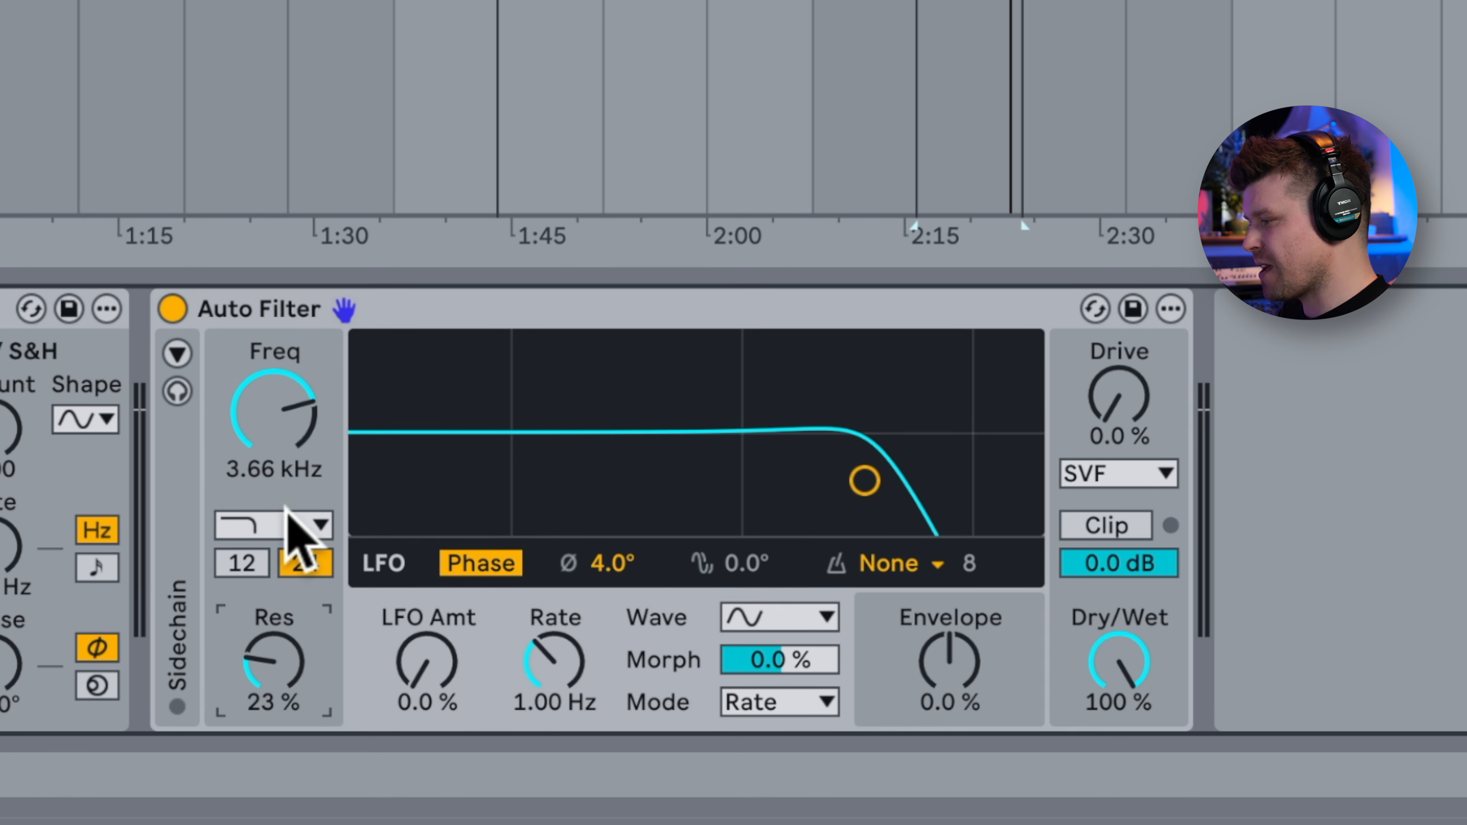
# Keep the Low-pass filter type and move the cutoff to 7.35 kHz with 43% resonance during playback.
pyautogui.click(273, 533)
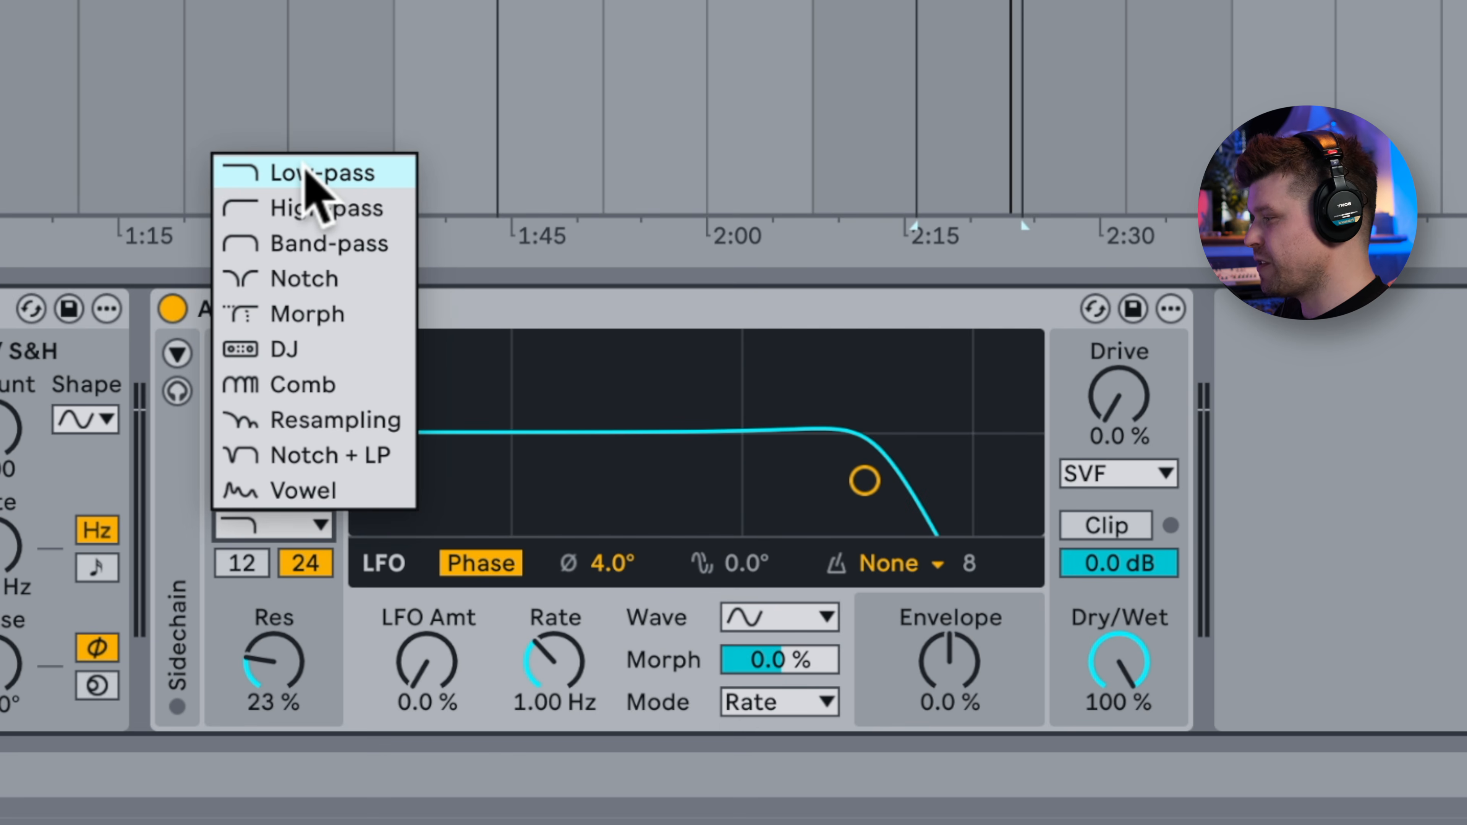
pyautogui.click(306, 172)
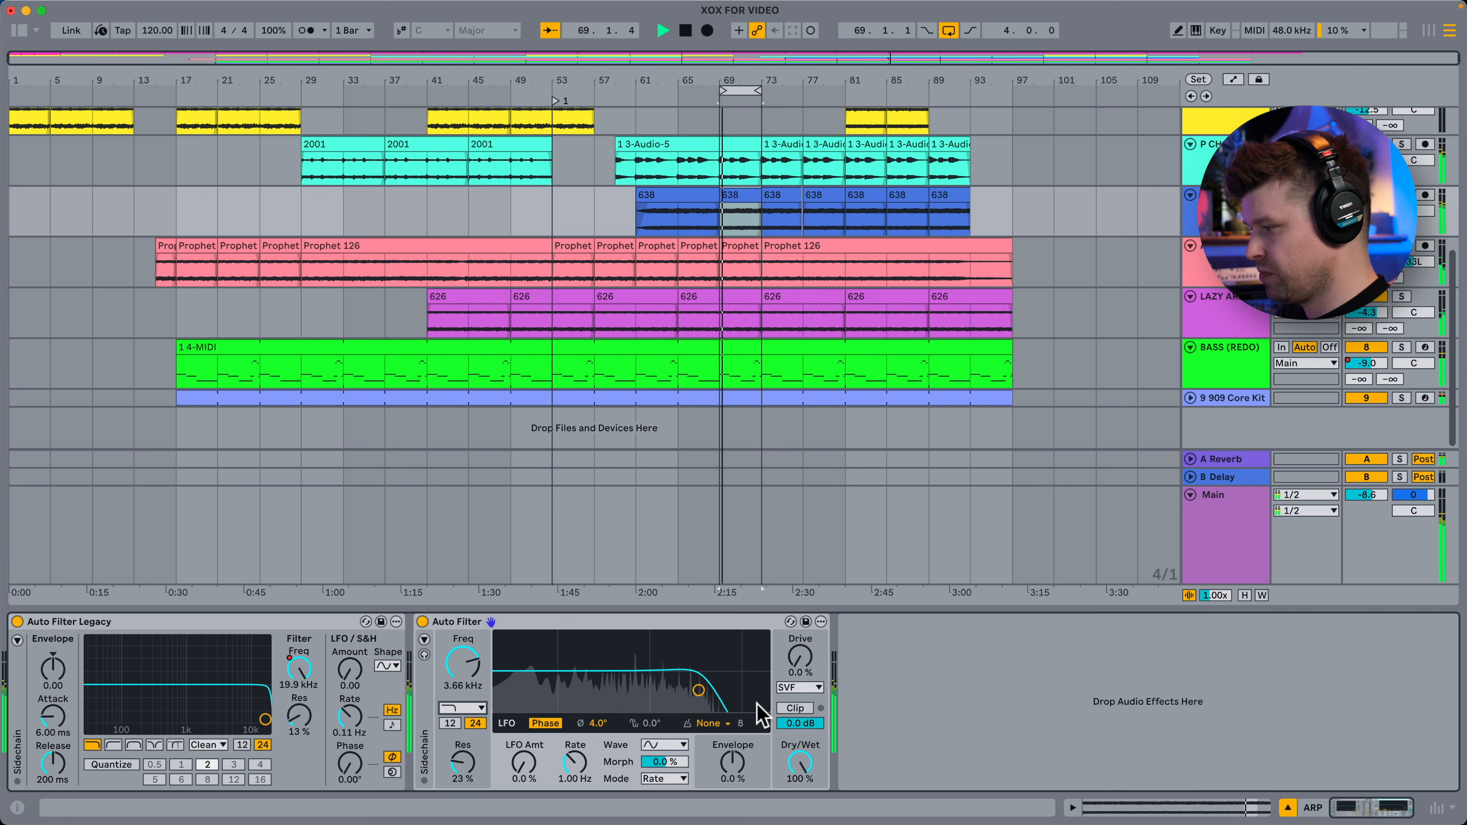
pyautogui.moveTo(707, 695)
pyautogui.mouseDown()
pyautogui.moveTo(578, 687)
pyautogui.moveTo(643, 669)
pyautogui.moveTo(726, 676)
pyautogui.mouseUp()
pyautogui.press('space')
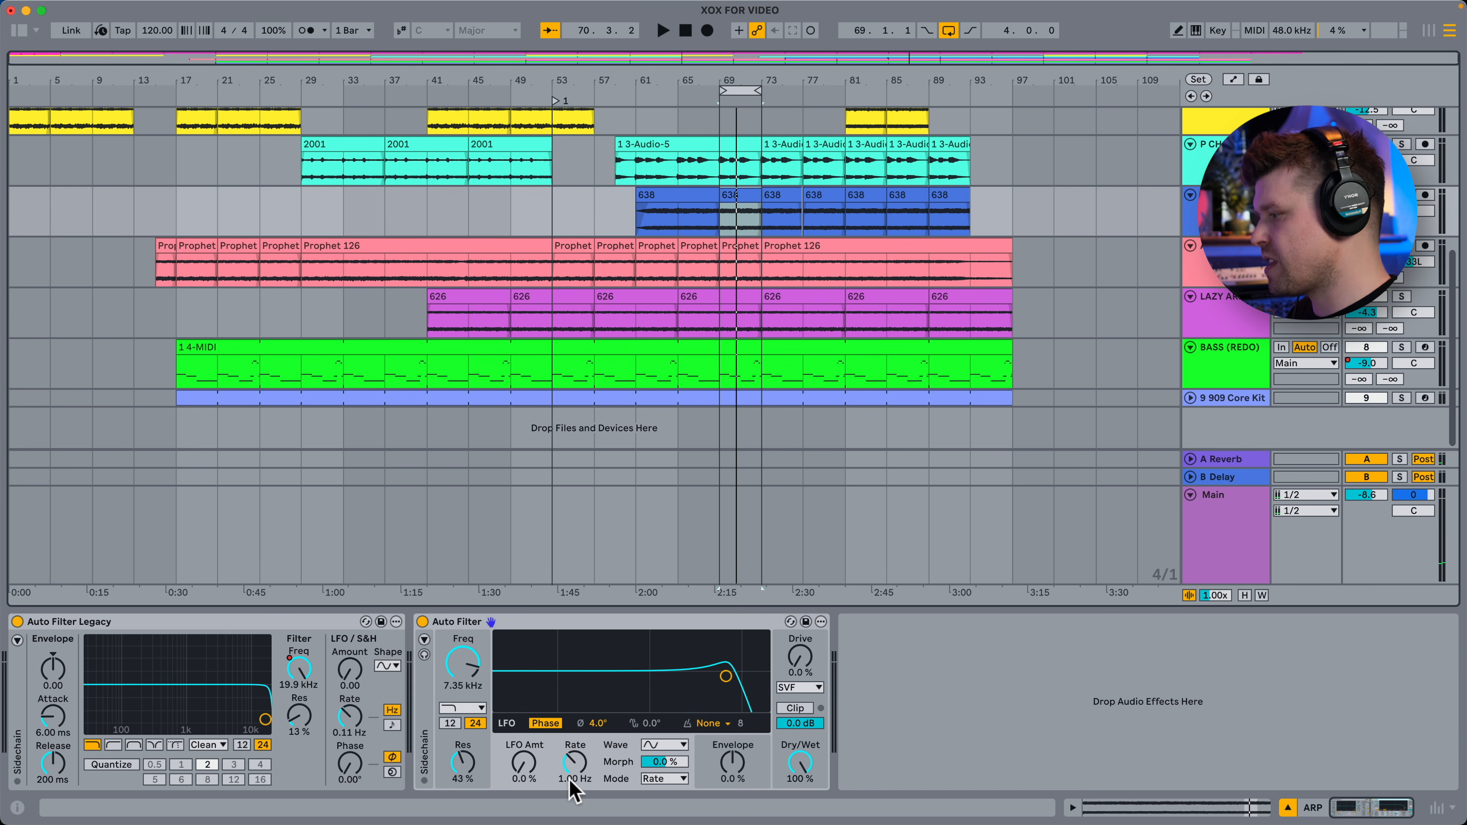
# Switch the Auto Filter to the DJ type and sweep its Control to 71% while the loop plays.
pyautogui.click(462, 710)
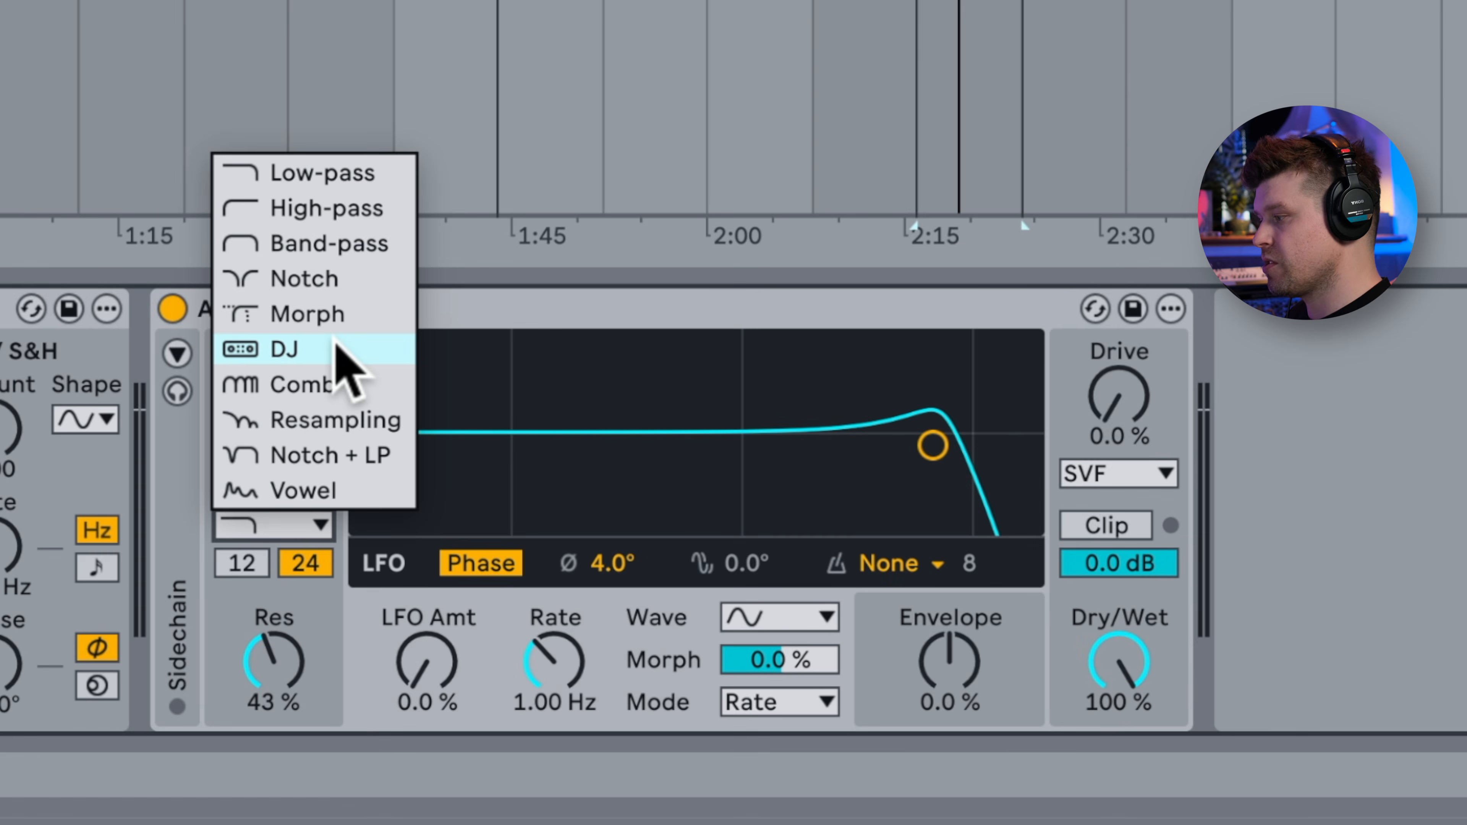
pyautogui.click(337, 347)
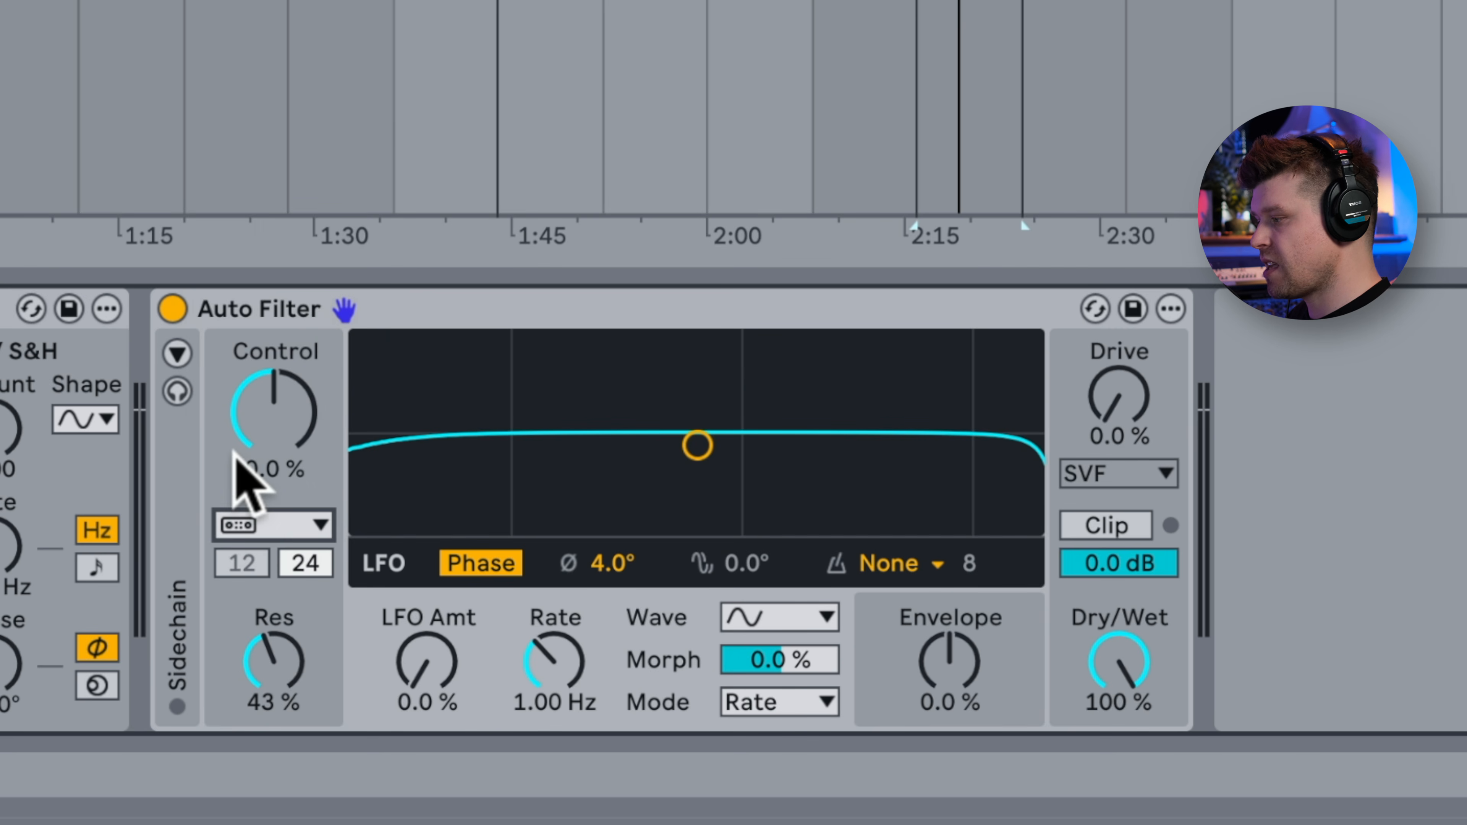
pyautogui.moveTo(282, 411)
pyautogui.mouseDown()
pyautogui.moveTo(282, 497)
pyautogui.moveTo(282, 341)
pyautogui.moveTo(282, 447)
pyautogui.moveTo(279, 407)
pyautogui.mouseUp()
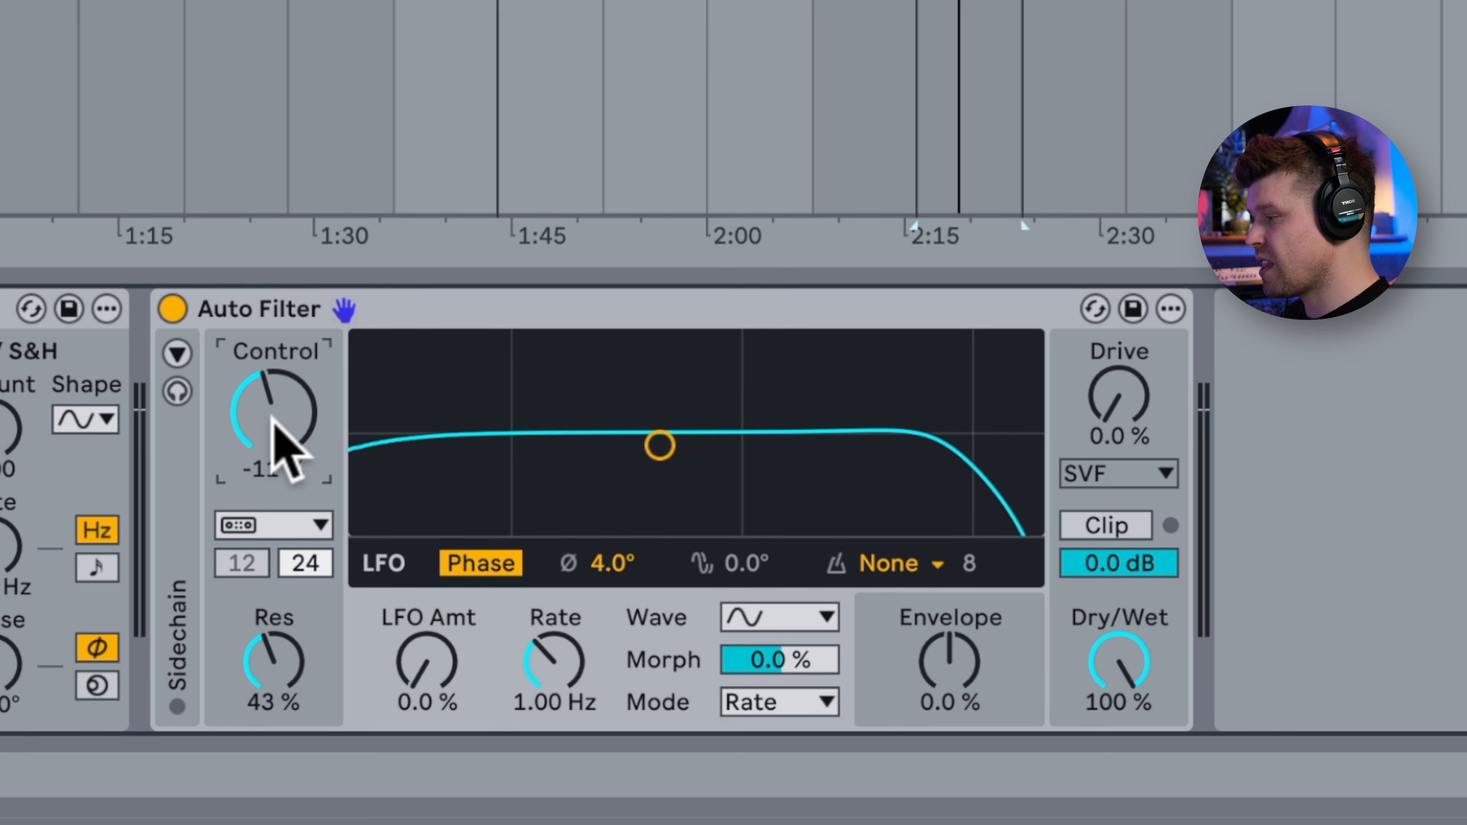
pyautogui.press('space')
pyautogui.moveTo(276, 422); pyautogui.dragTo(276, 478)
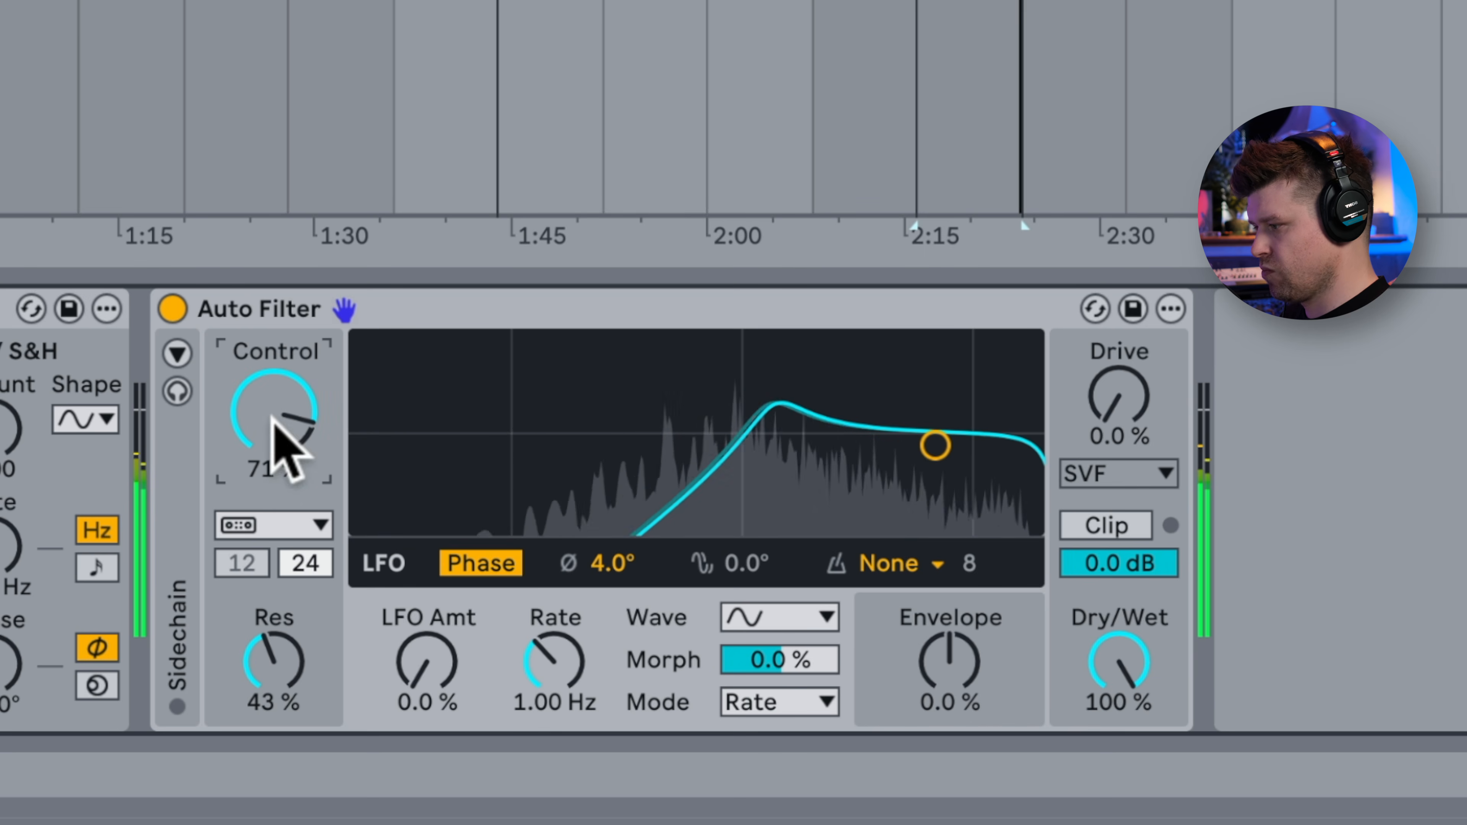
# Change the filter type to Comb and sweep its frequency down to 63.2 Hz.
pyautogui.click(280, 523)
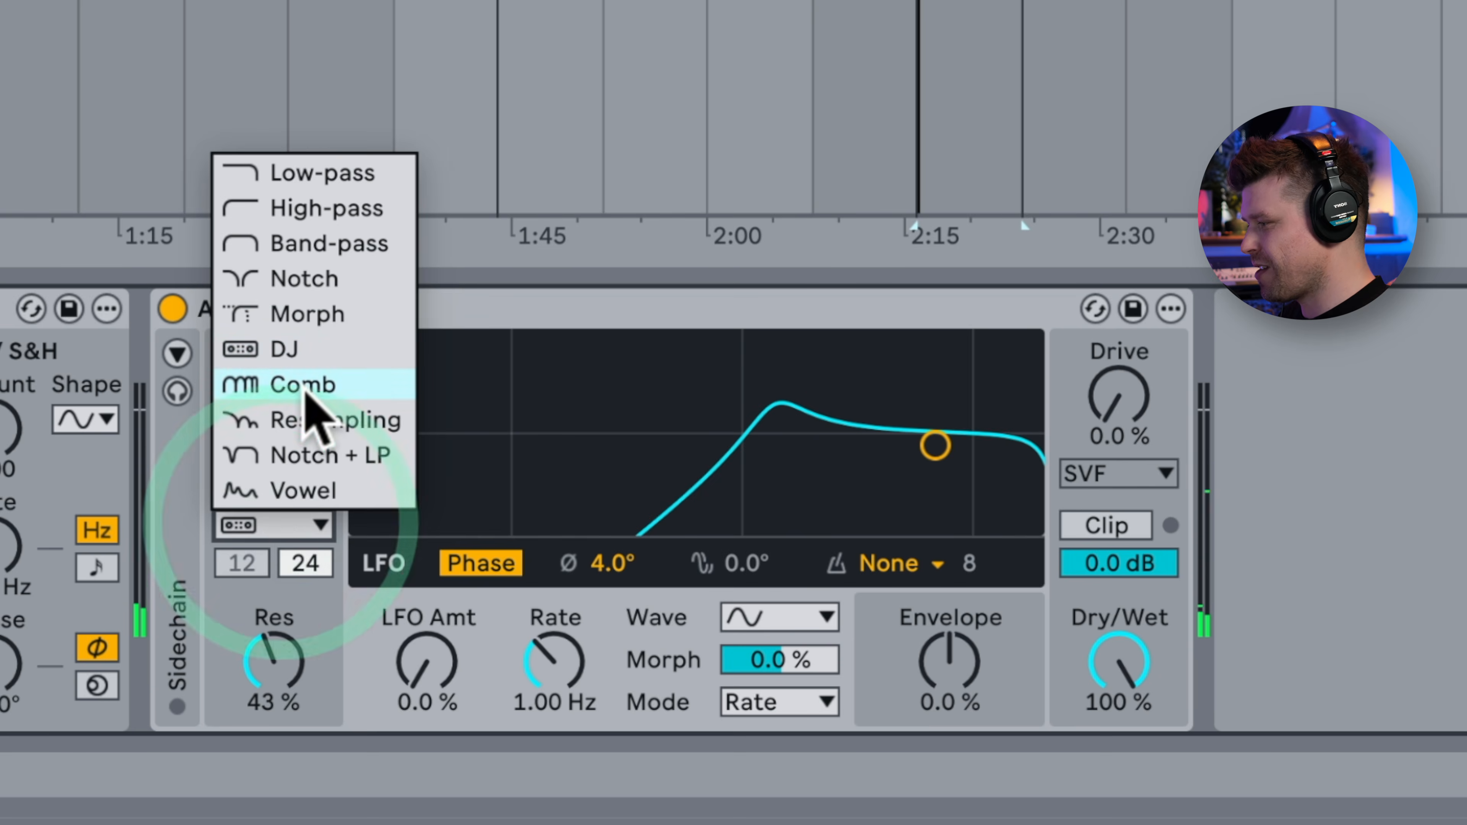
pyautogui.click(305, 385)
pyautogui.moveTo(288, 414); pyautogui.dragTo(288, 725)
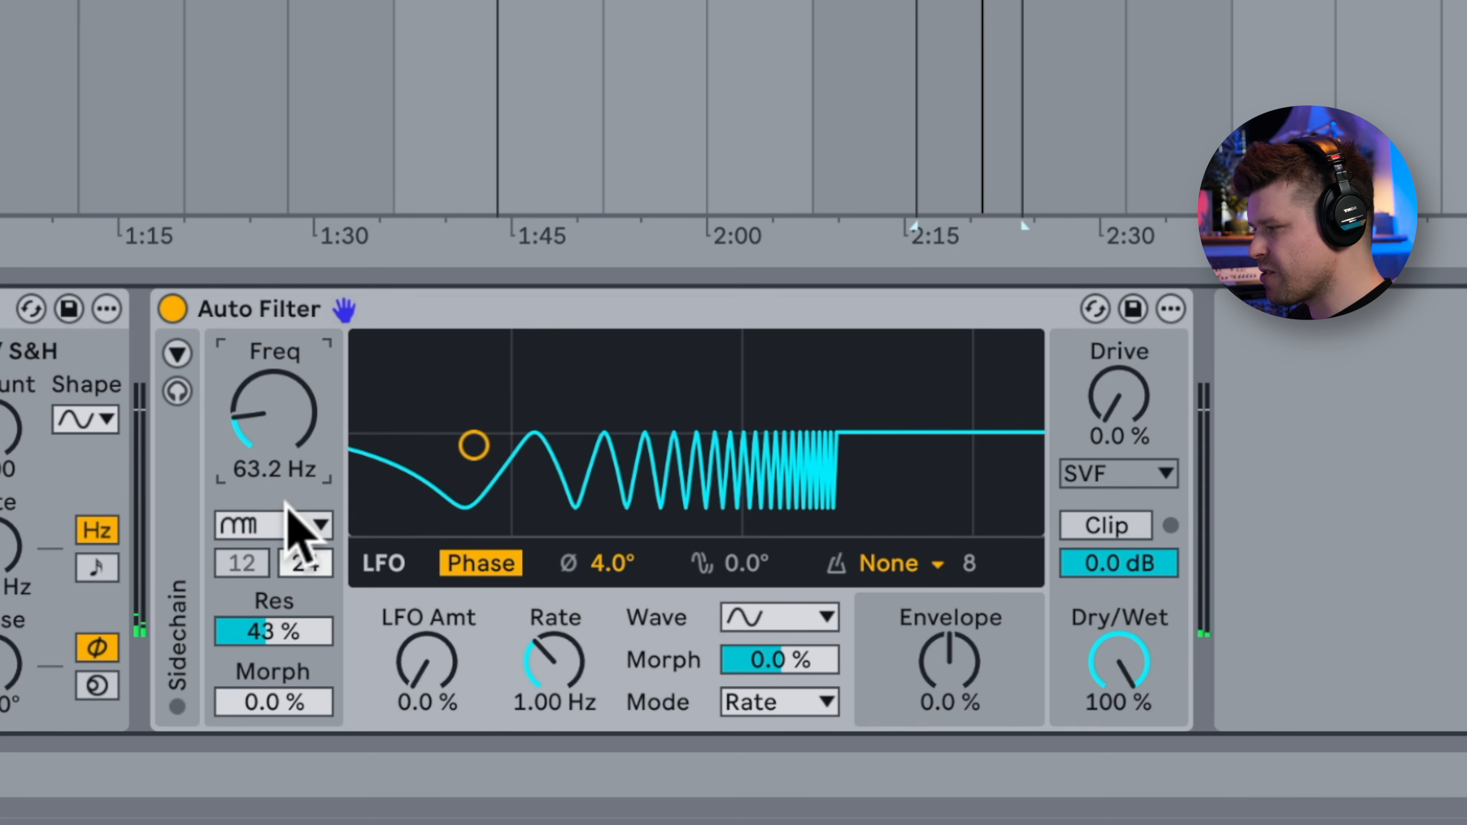
# Change the filter type to Resampling and audition a frequency sweep ending at 16.1 kHz.
pyautogui.click(298, 529)
pyautogui.click(321, 427)
pyautogui.moveTo(289, 449); pyautogui.dragTo(288, 426)
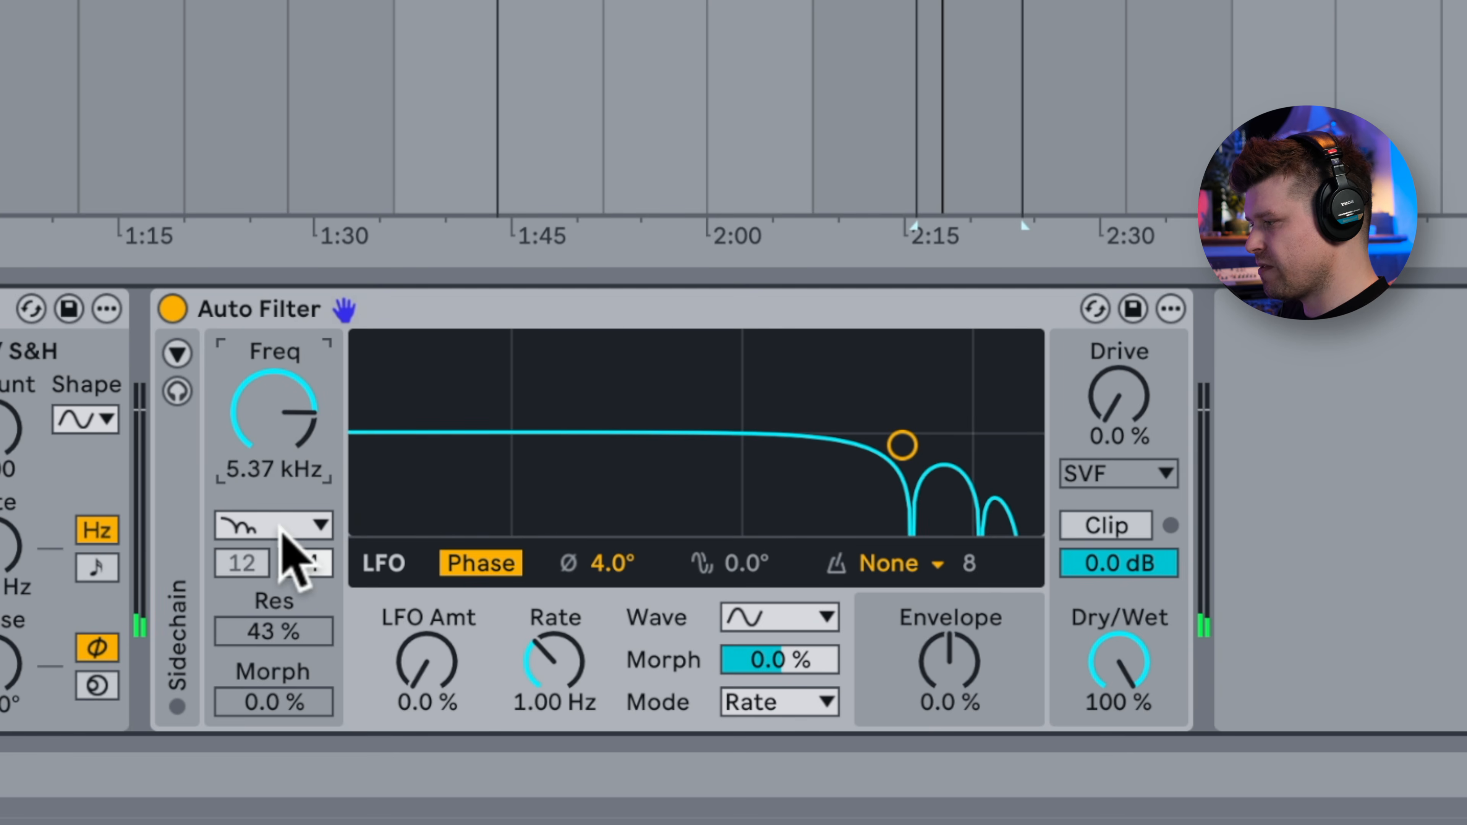
pyautogui.click(282, 528)
pyautogui.click(284, 529)
pyautogui.press('space')
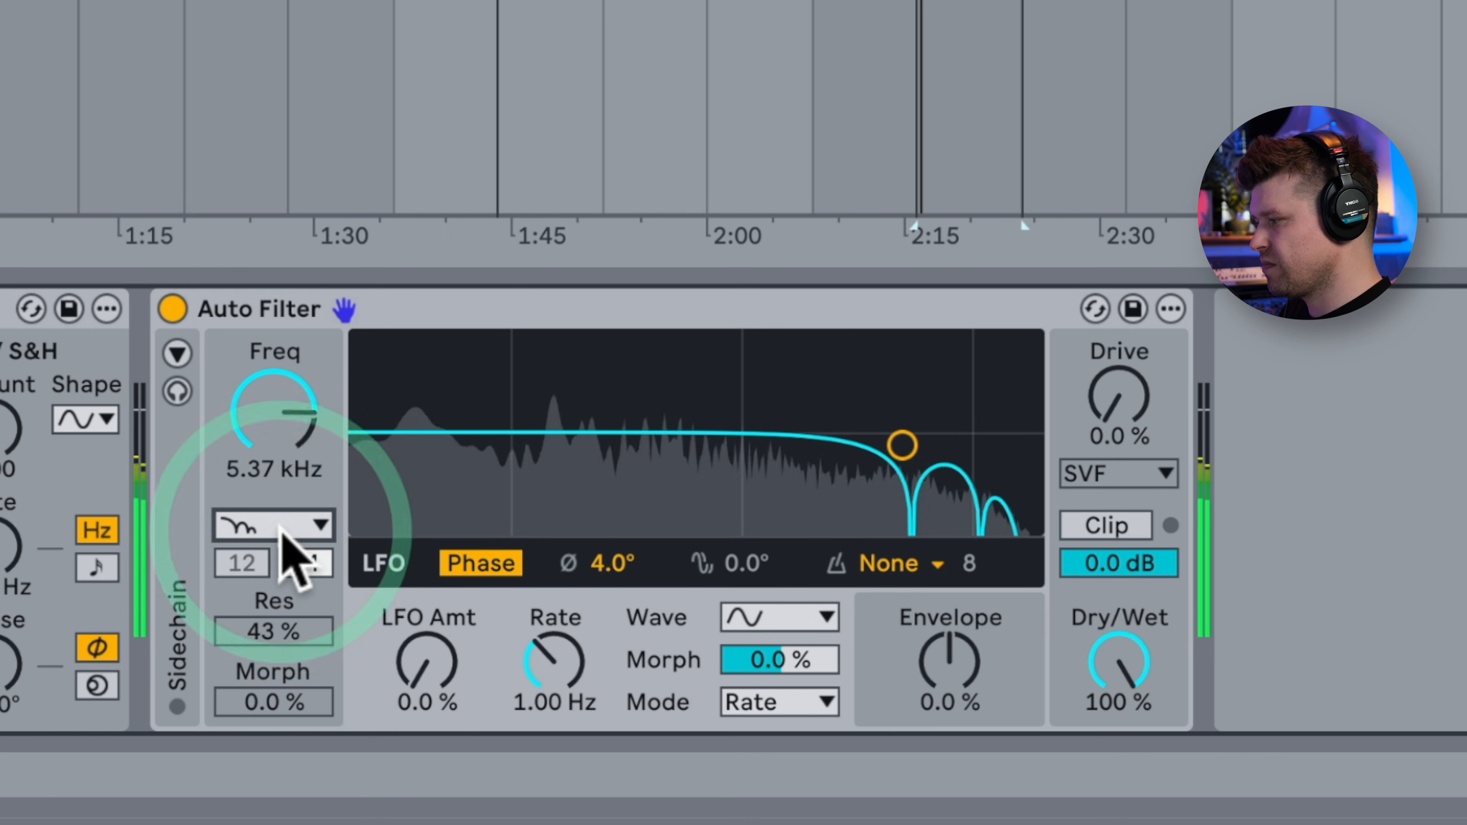
pyautogui.moveTo(274, 411)
pyautogui.mouseDown()
pyautogui.moveTo(274, 479)
pyautogui.moveTo(275, 394)
pyautogui.mouseUp()
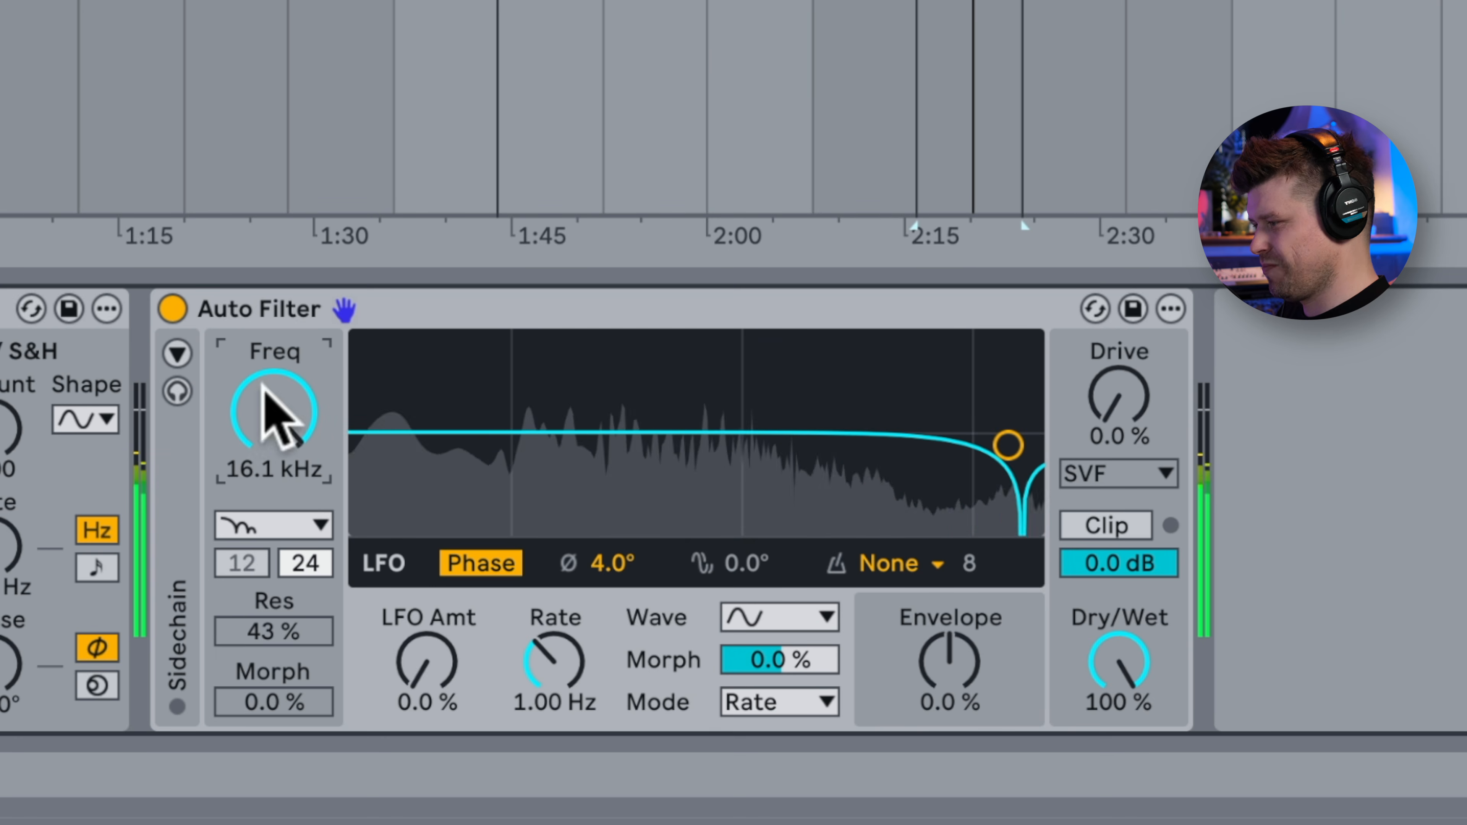
pyautogui.press('space')
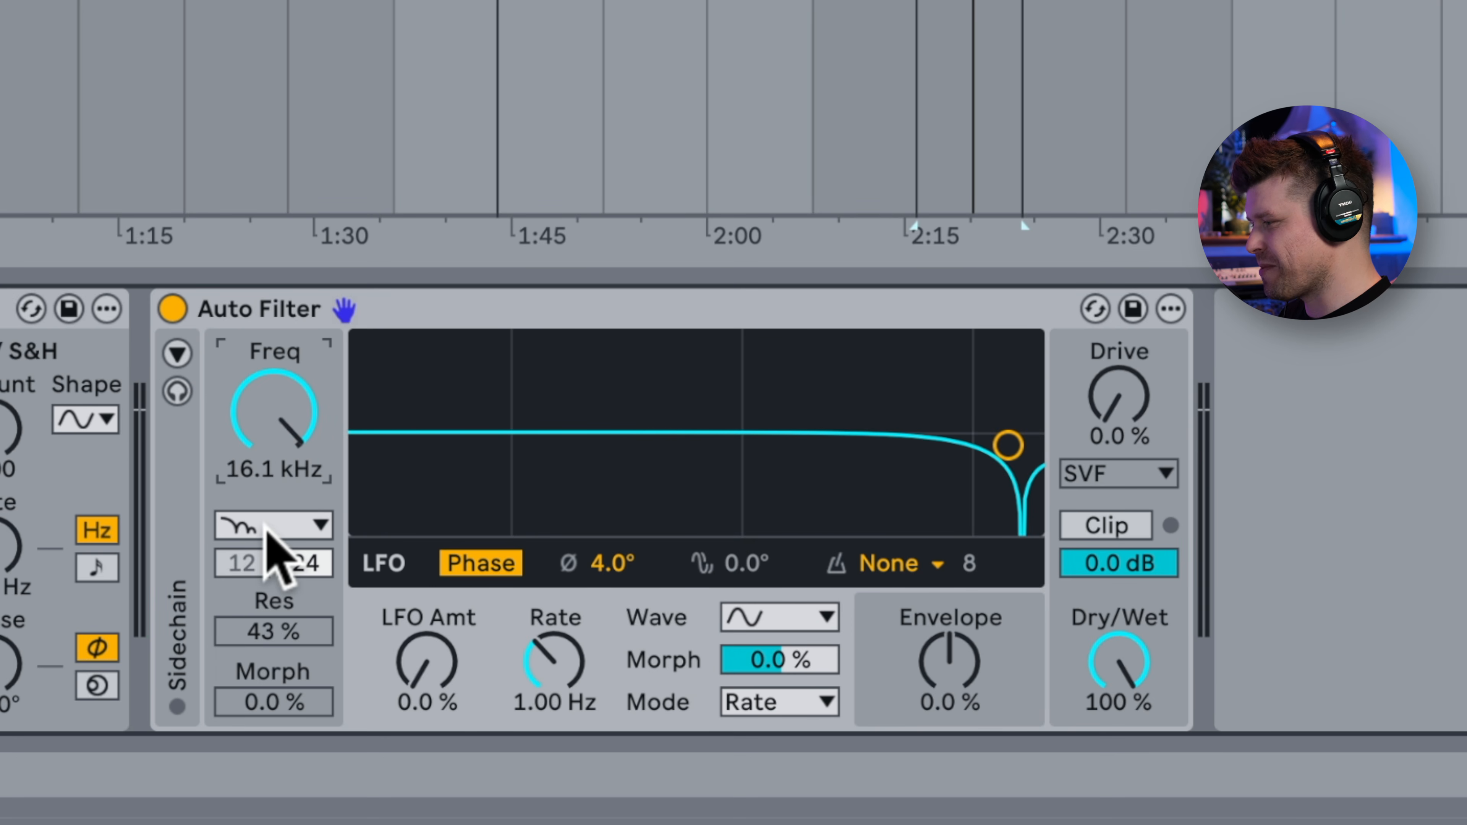
# Change the filter type to Notch + LP and sweep its frequency to 20.0 kHz during playback.
pyautogui.click(266, 527)
pyautogui.click(300, 457)
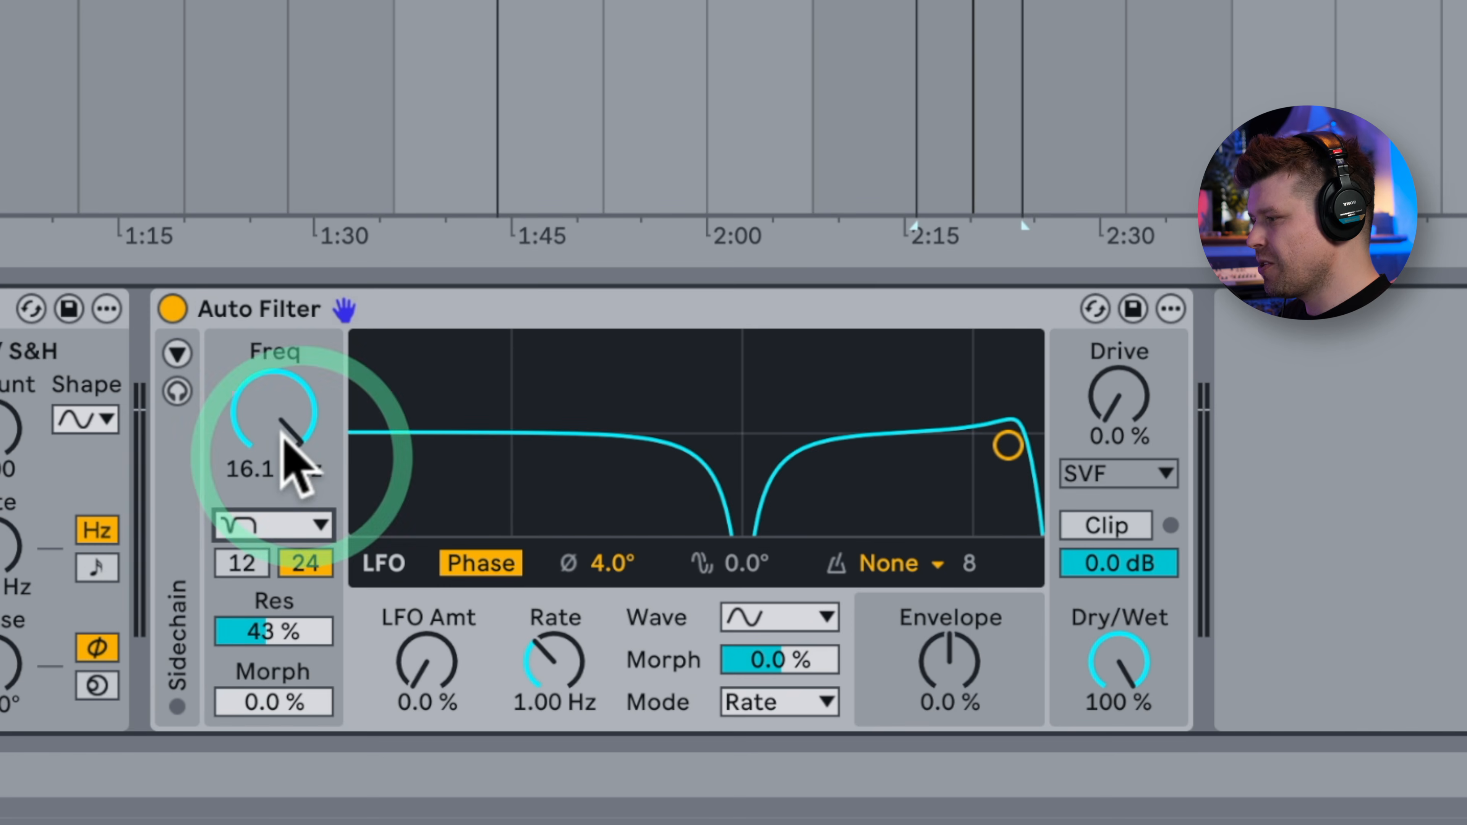
pyautogui.press('space')
pyautogui.moveTo(277, 399)
pyautogui.mouseDown()
pyautogui.moveTo(278, 483)
pyautogui.moveTo(277, 375)
pyautogui.mouseUp()
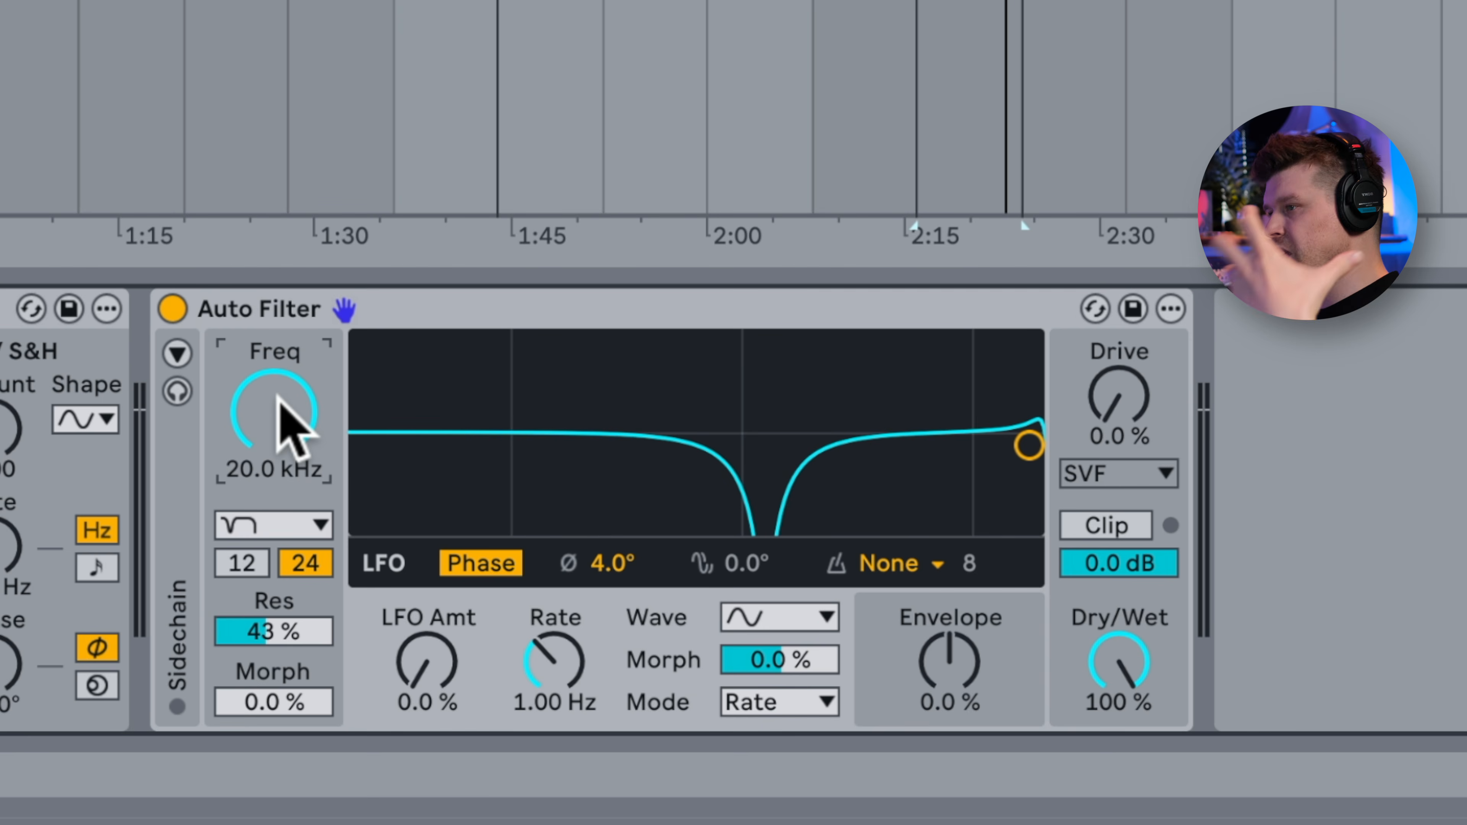
# Change the filter type to Vowel and audition it with Pitch -4 st, Formant 71% and Morph 62%.
pyautogui.click(271, 525)
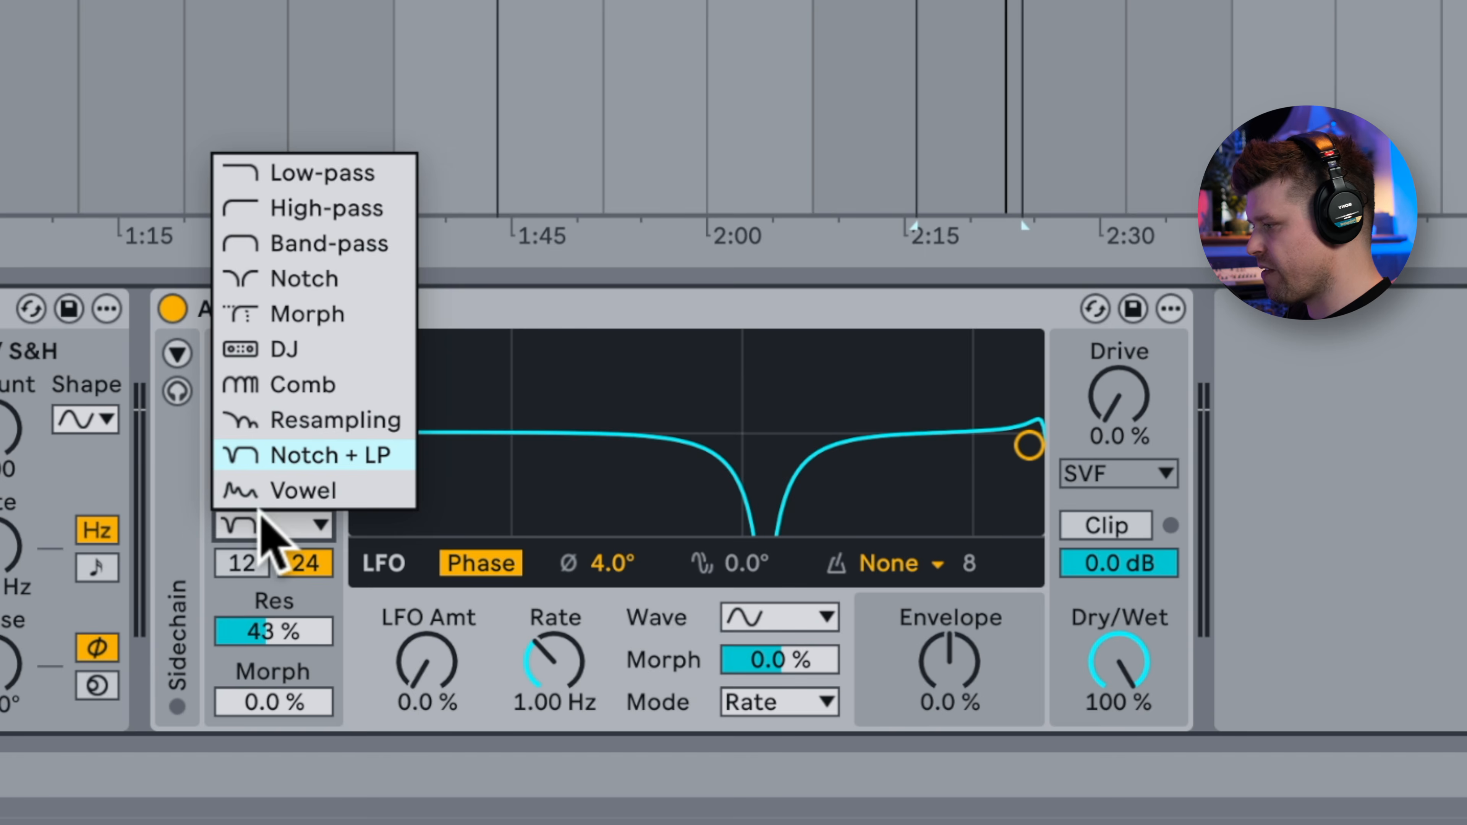
pyautogui.click(286, 495)
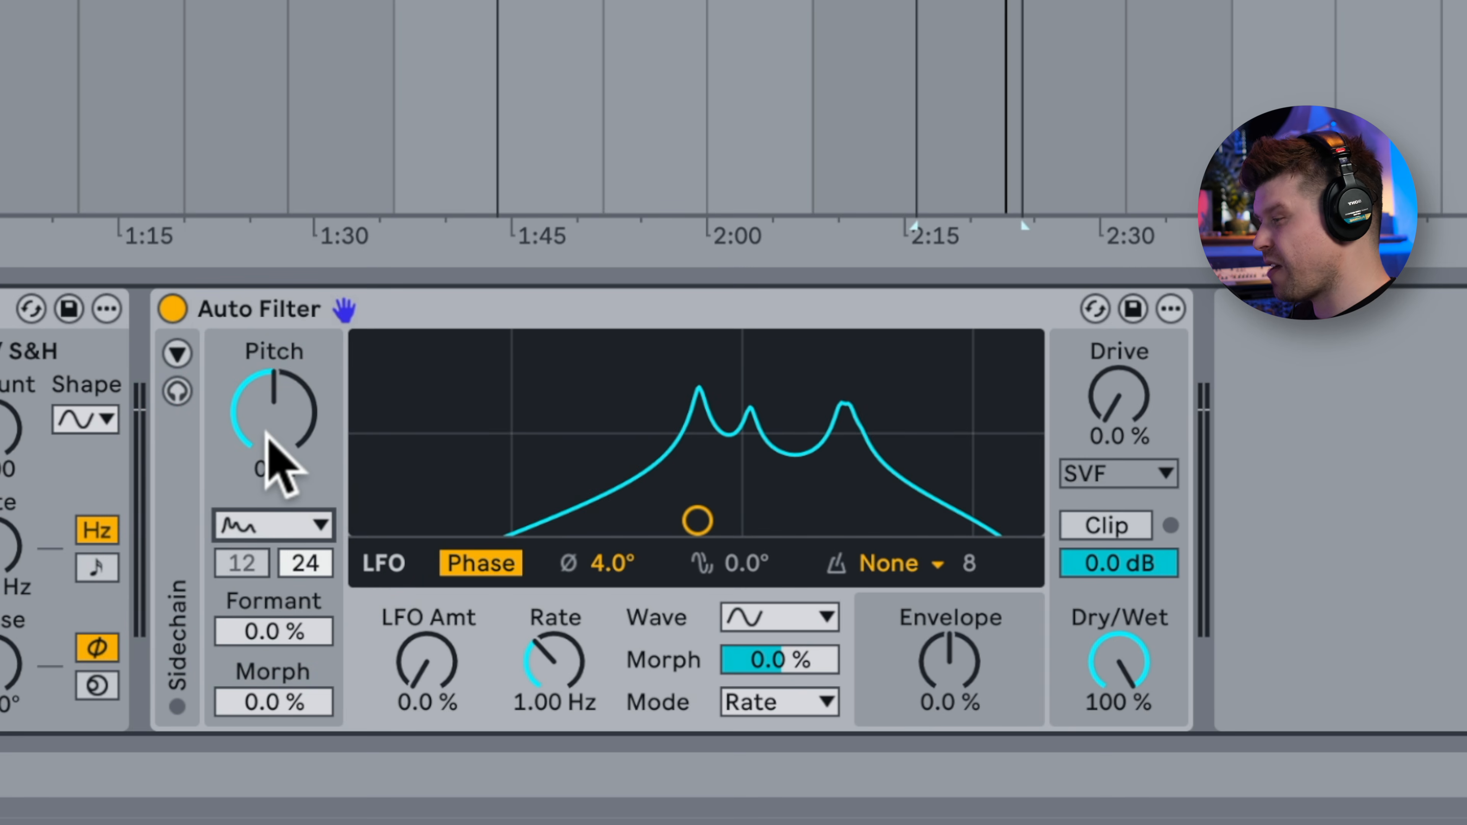
pyautogui.press('space')
pyautogui.moveTo(268, 436)
pyautogui.mouseDown()
pyautogui.moveTo(267, 413)
pyautogui.moveTo(268, 497)
pyautogui.moveTo(268, 424)
pyautogui.moveTo(268, 449)
pyautogui.mouseUp()
pyautogui.moveTo(278, 637)
pyautogui.mouseDown()
pyautogui.moveTo(279, 598)
pyautogui.moveTo(282, 642)
pyautogui.mouseUp()
pyautogui.moveTo(279, 702); pyautogui.dragTo(288, 633)
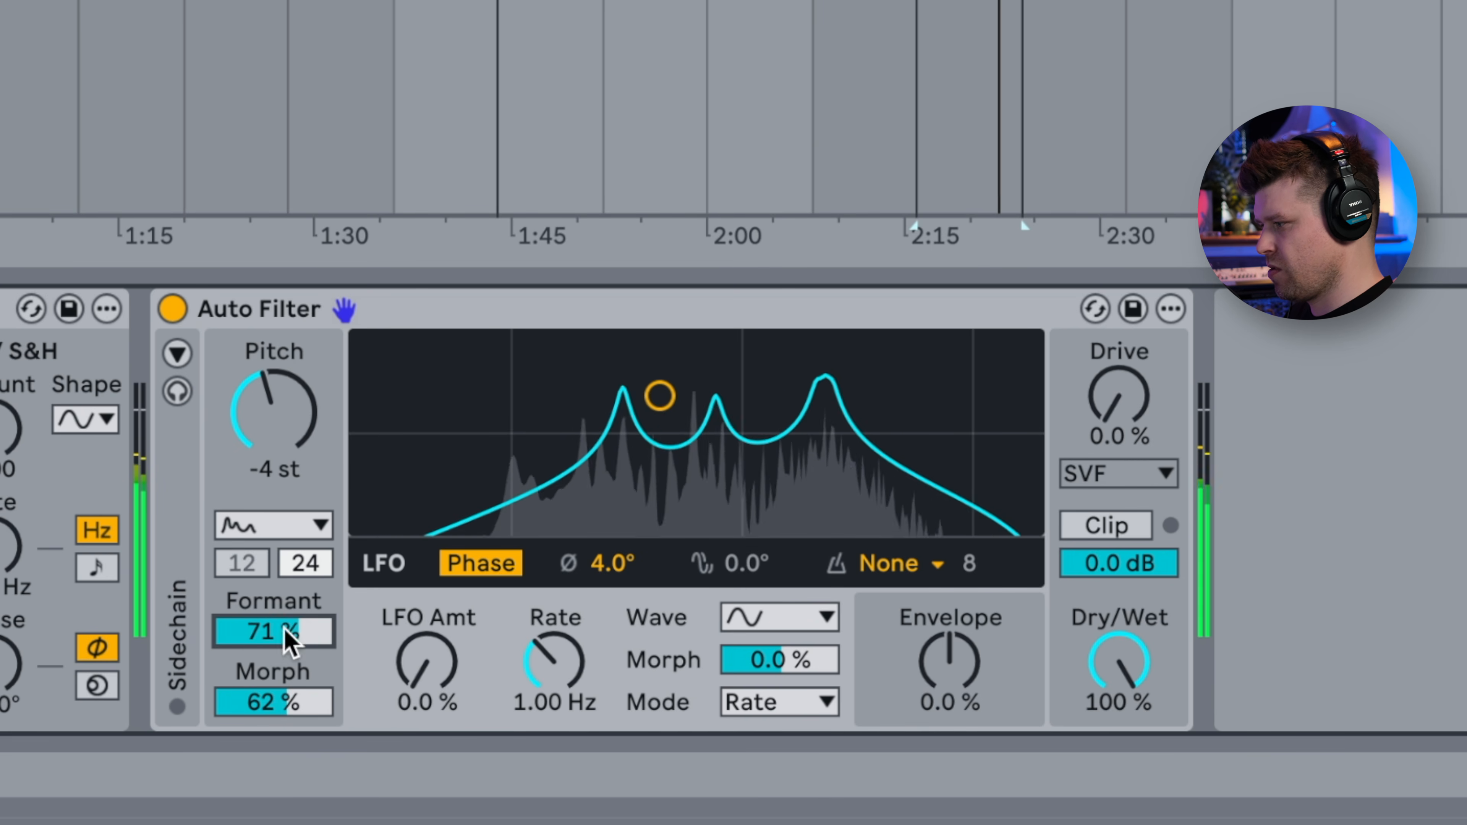
pyautogui.moveTo(274, 411); pyautogui.dragTo(259, 444)
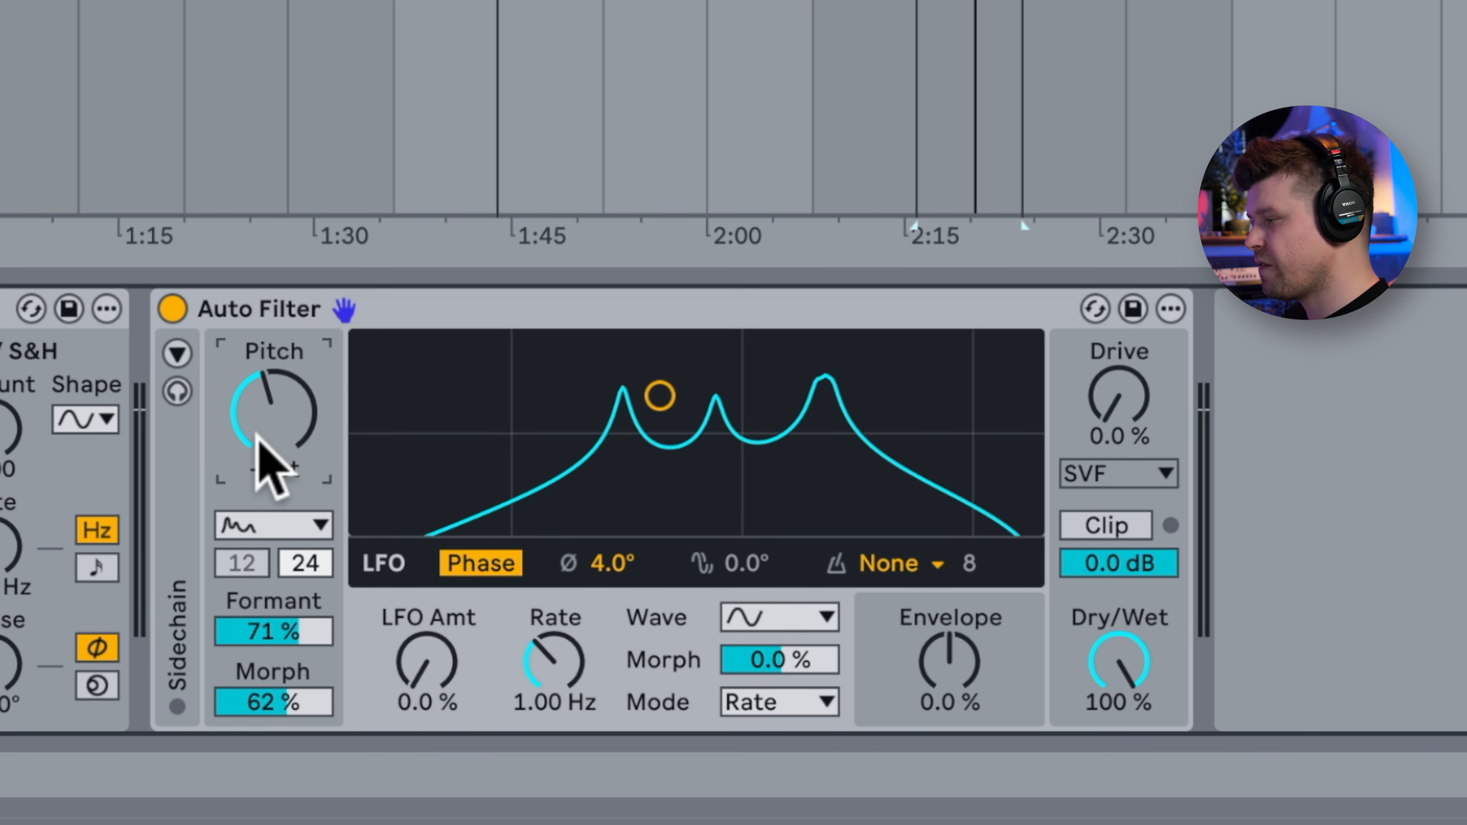
# Return the filter to Low-pass at 1.78 kHz with 17% resonance and set the LFO amount to 29%.
pyautogui.click(291, 526)
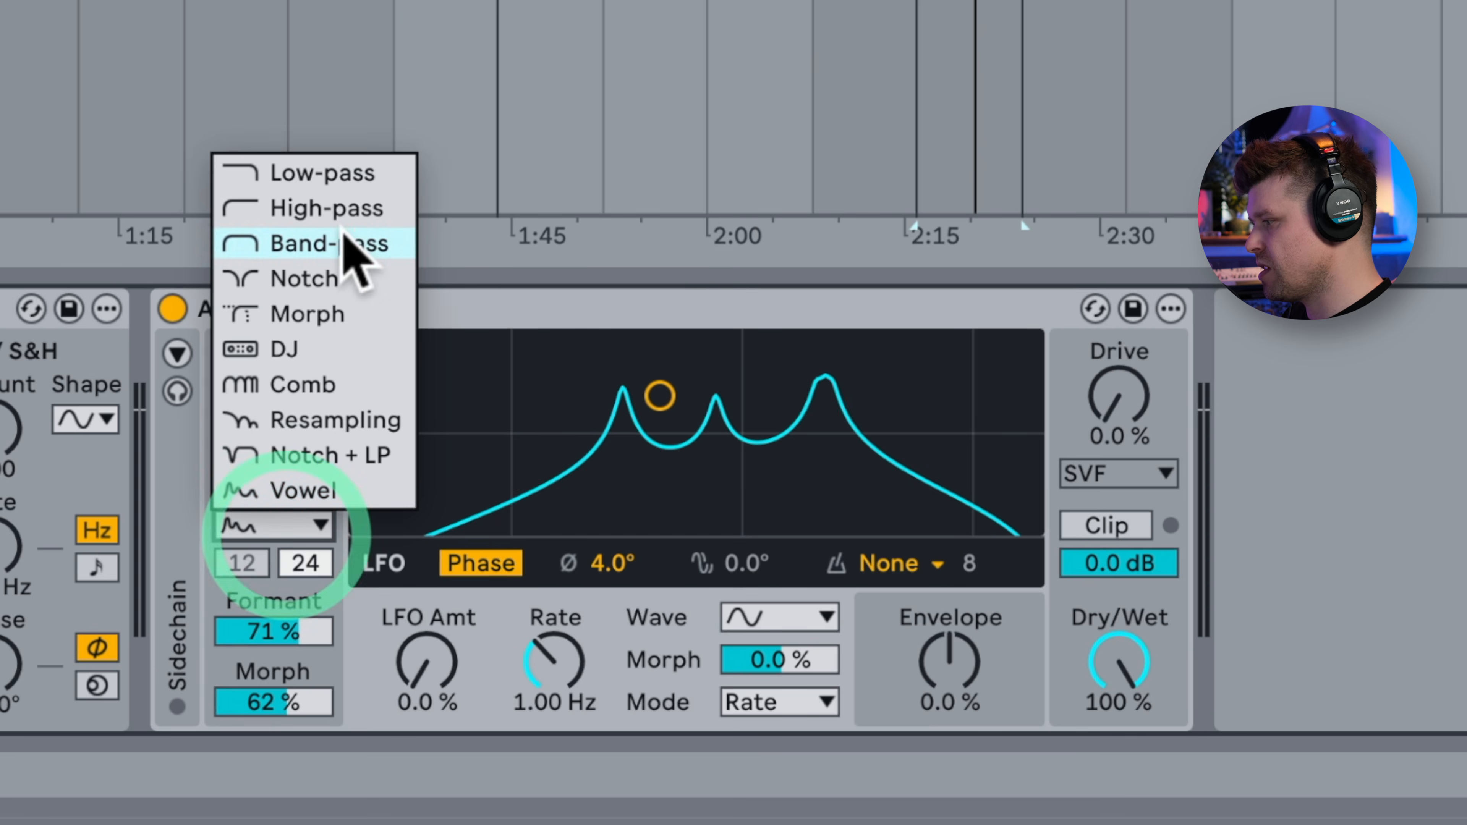
pyautogui.click(342, 174)
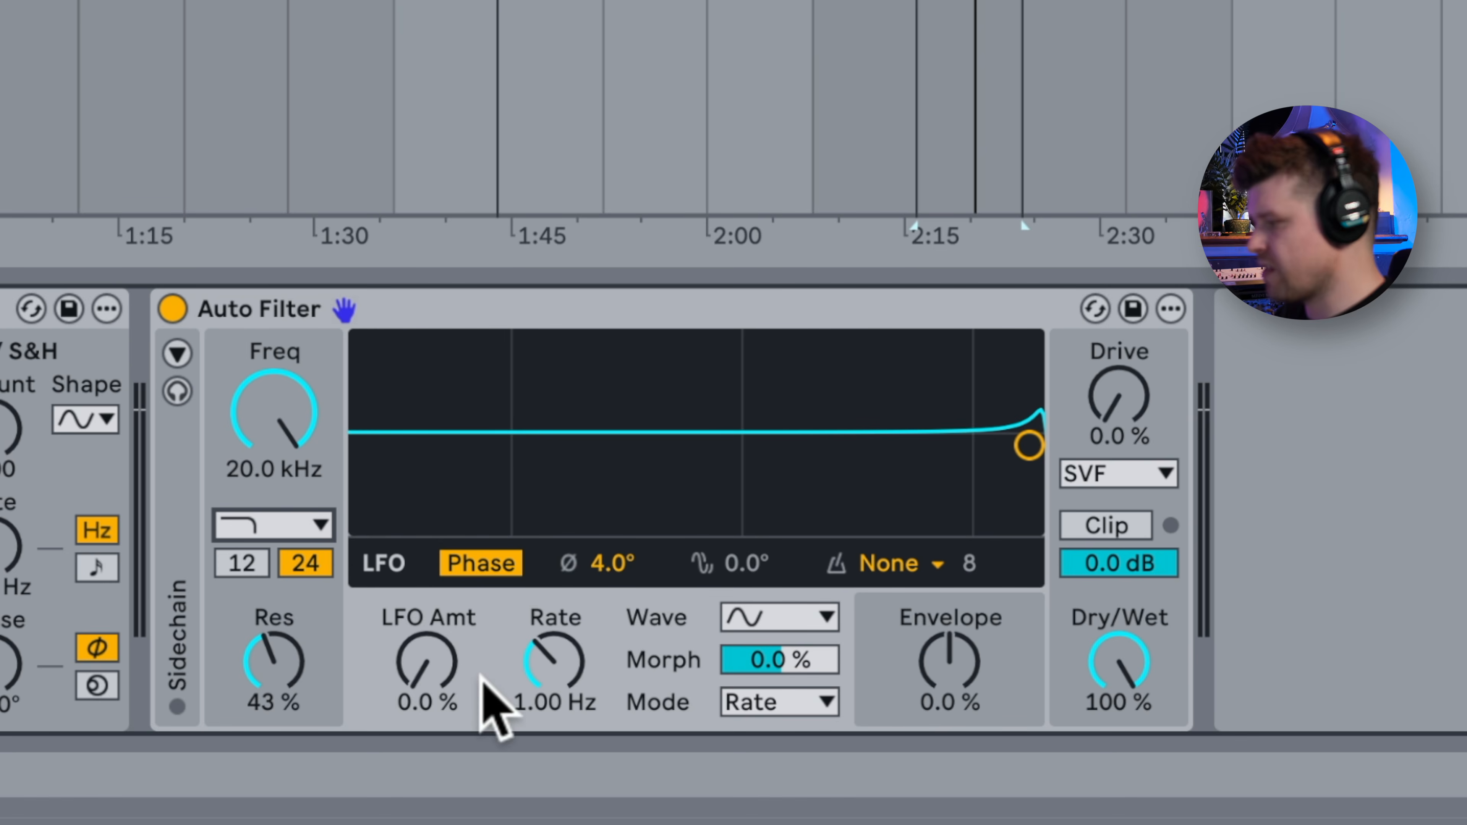
pyautogui.moveTo(442, 672); pyautogui.dragTo(439, 599)
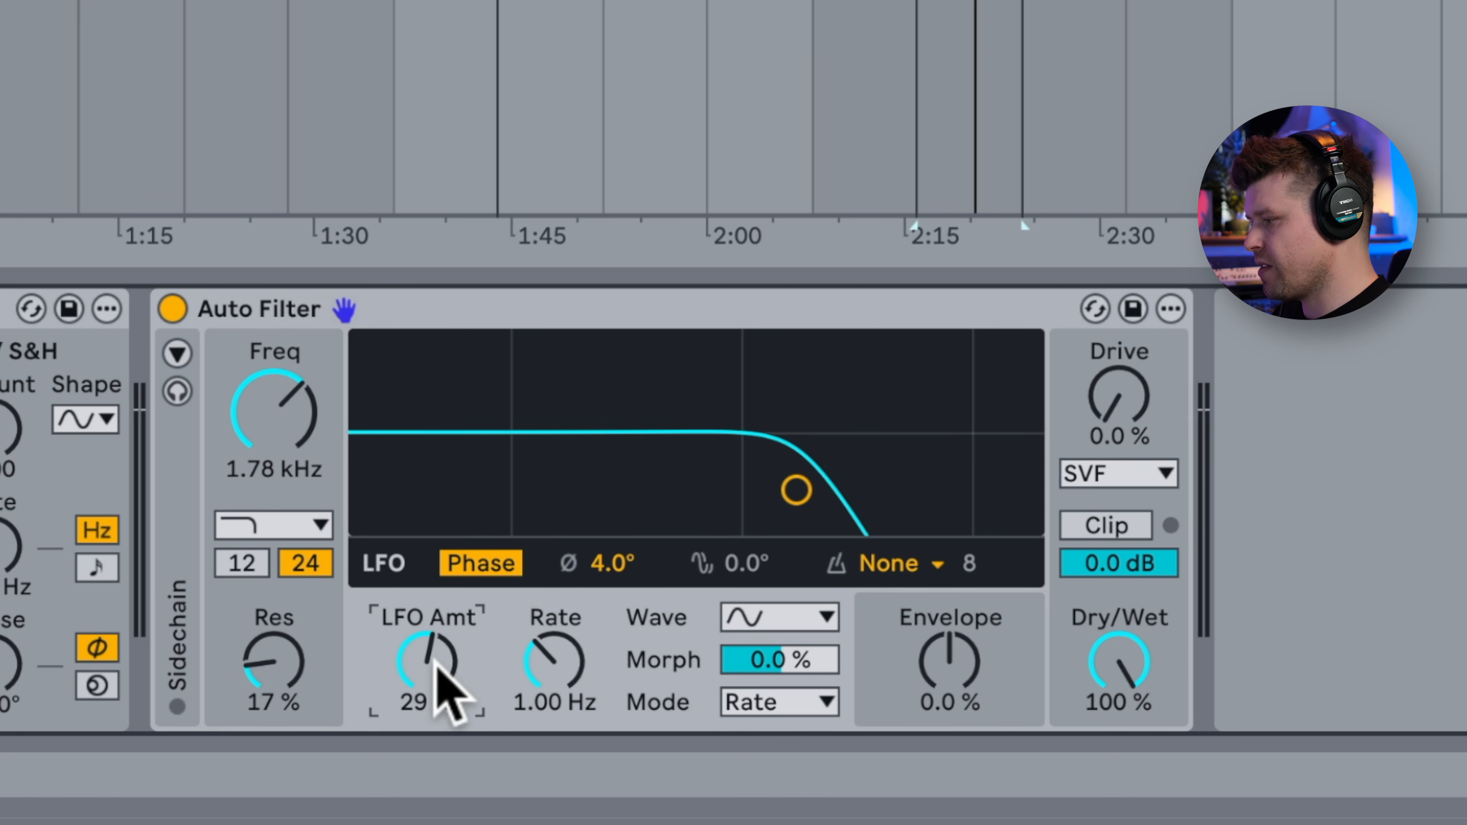
# Audition the LFO modulation on the loop and raise the LFO amount to 59%.
pyautogui.press('space')
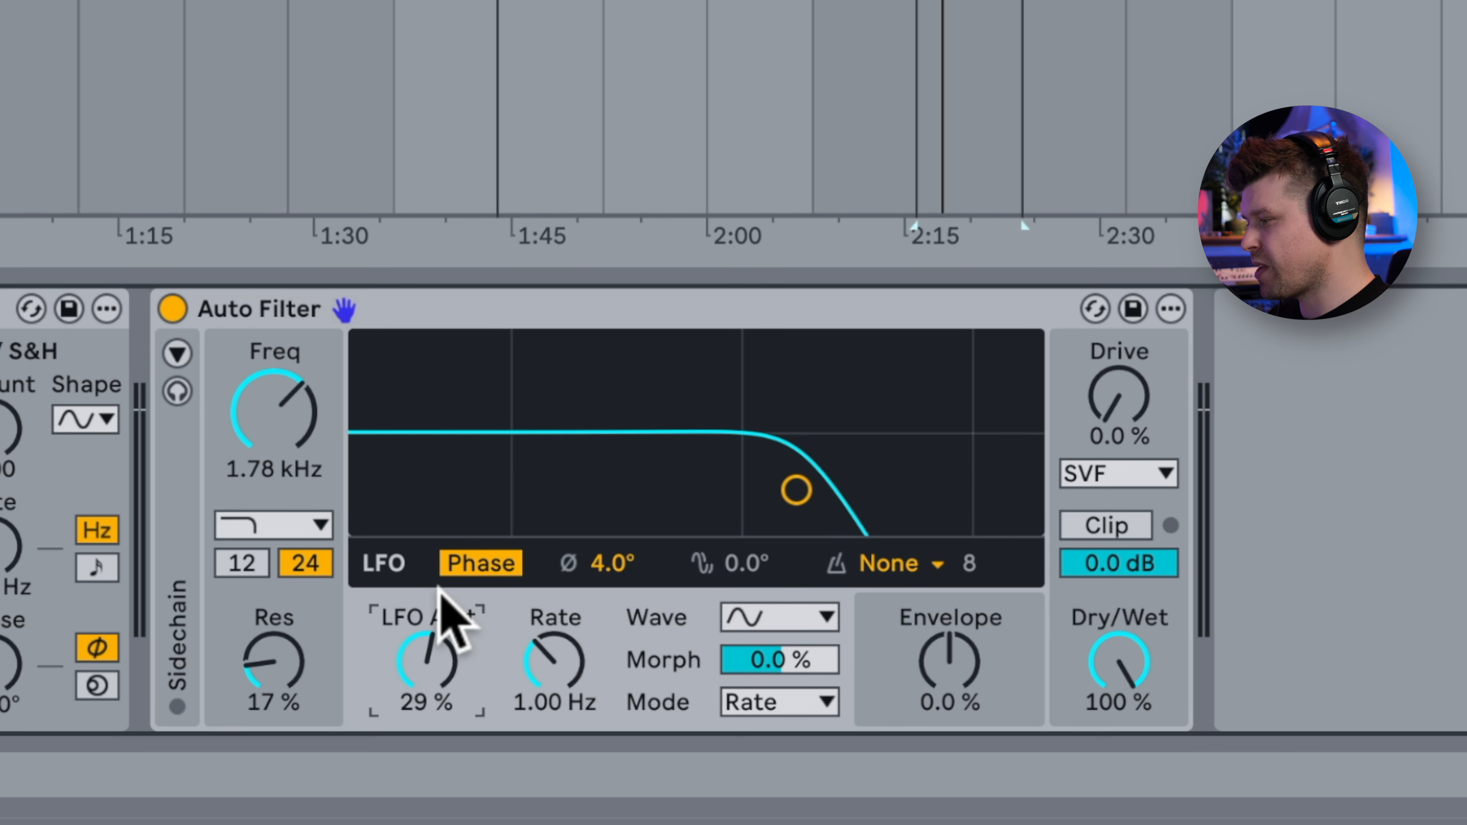
pyautogui.press('space')
pyautogui.press('space')
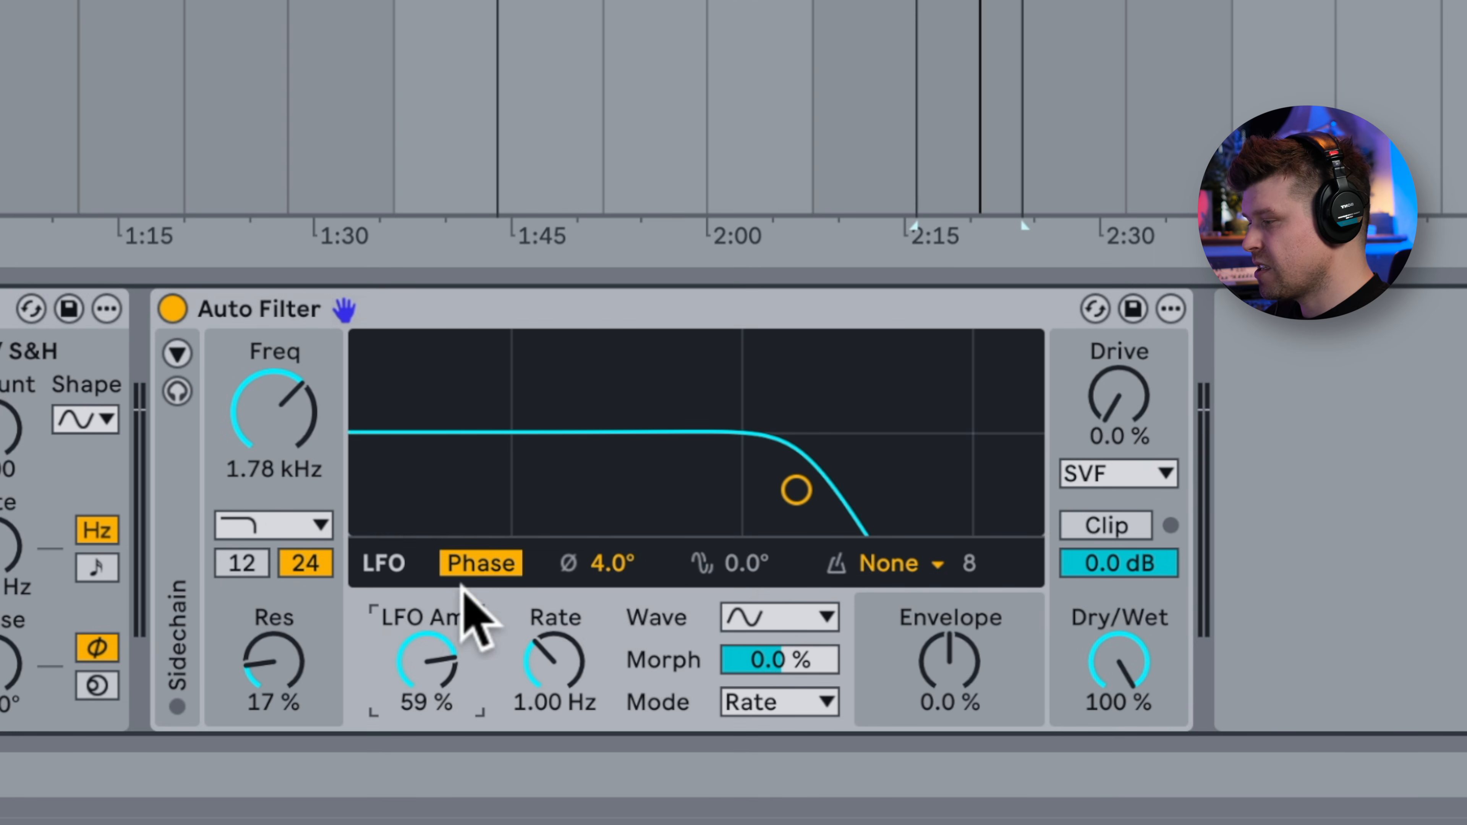
# Switch the Auto Filter's LFO from Phase to Spin at 17% and audition the loop.
pyautogui.moveTo(603, 559)
pyautogui.mouseDown()
pyautogui.moveTo(605, 526)
pyautogui.moveTo(608, 565)
pyautogui.mouseUp()
pyautogui.press('space')
pyautogui.click(483, 560)
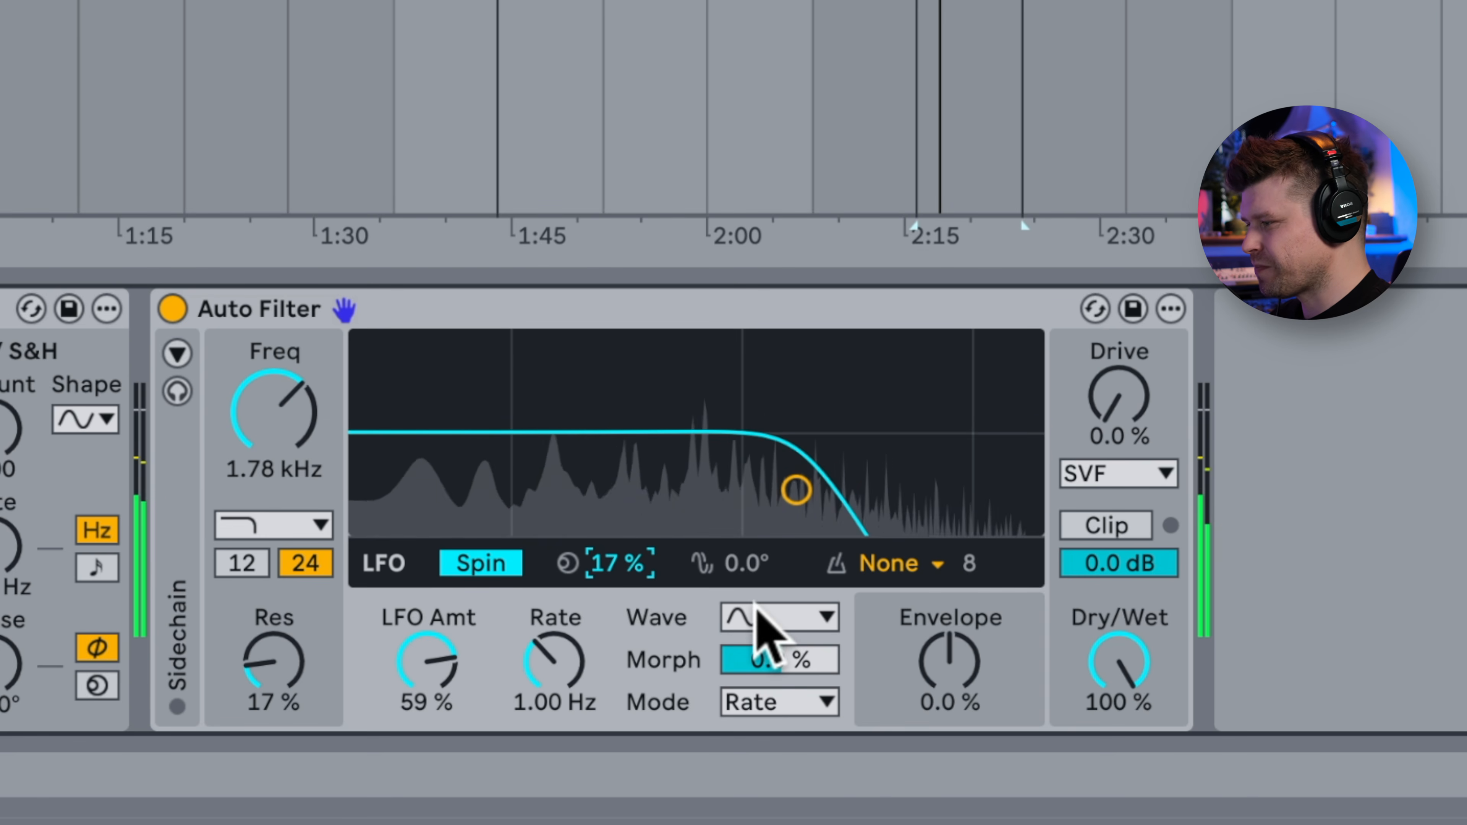
# Change the LFO wave to Ramp Up and audition the modulation.
pyautogui.click(751, 617)
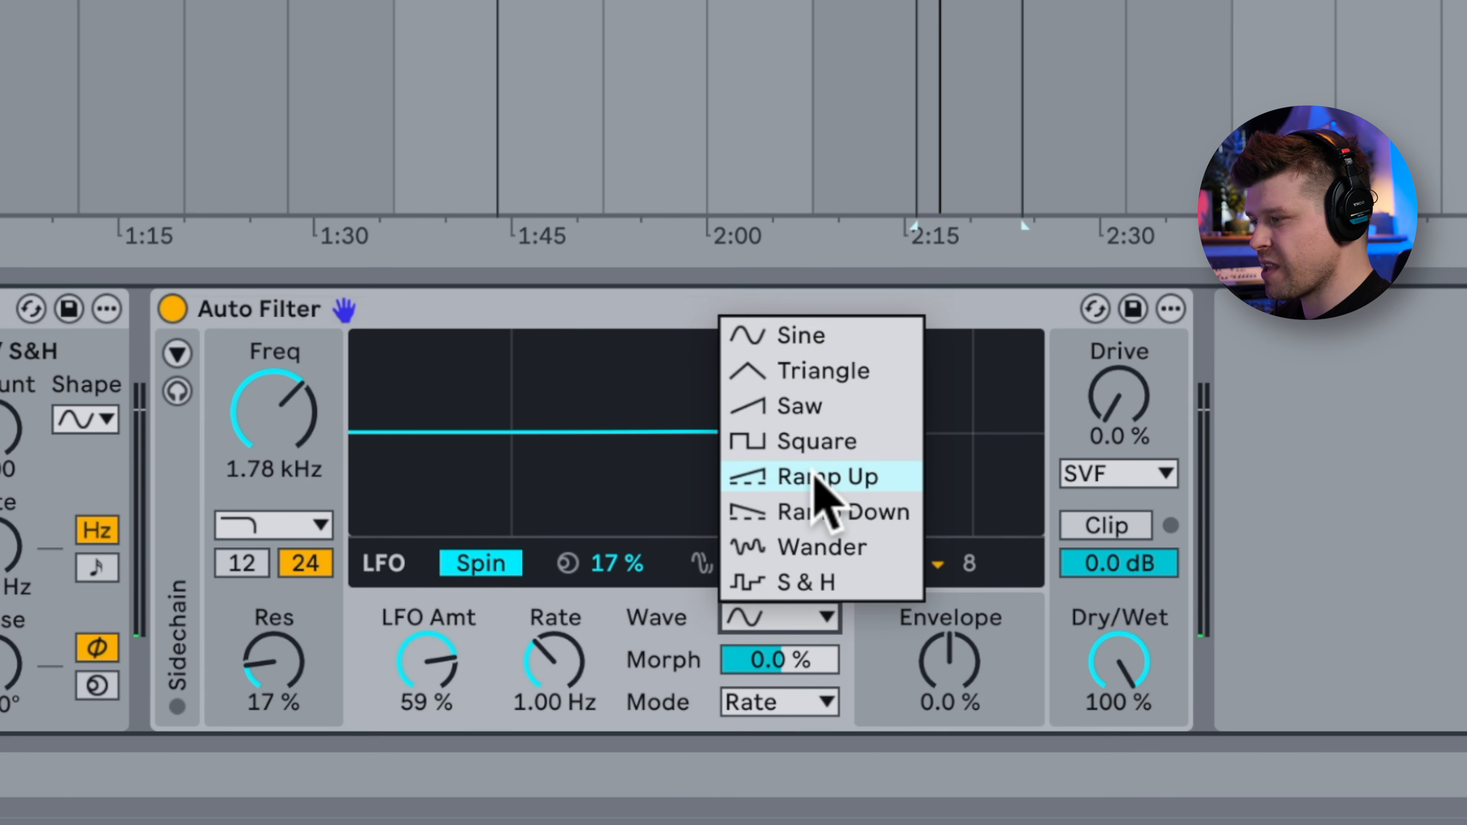
pyautogui.click(815, 477)
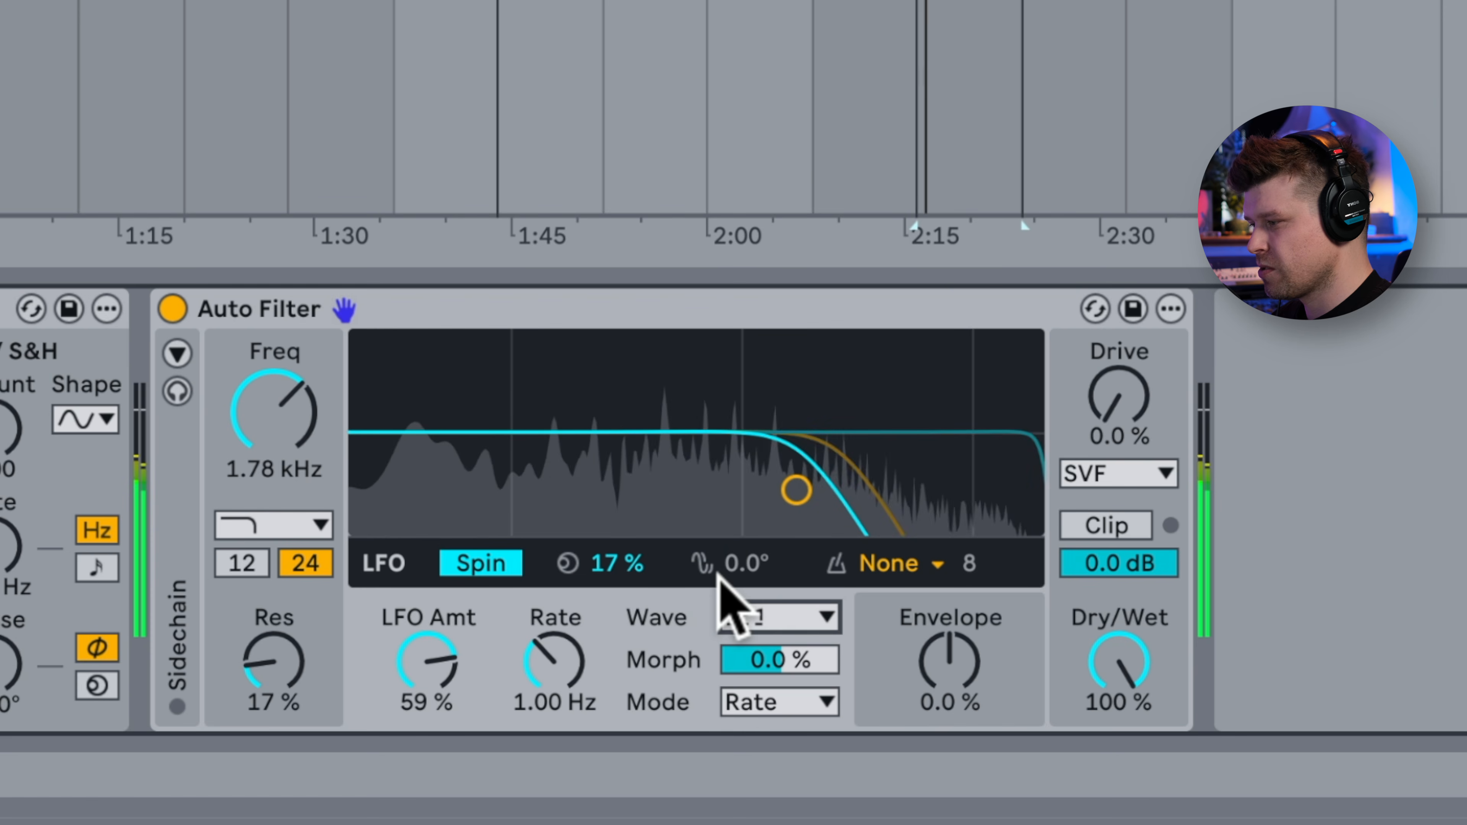
pyautogui.press('space')
# Compare the LFO quantization modes None and Steps, and play the loop with S&H at 1/16.
pyautogui.click(907, 572)
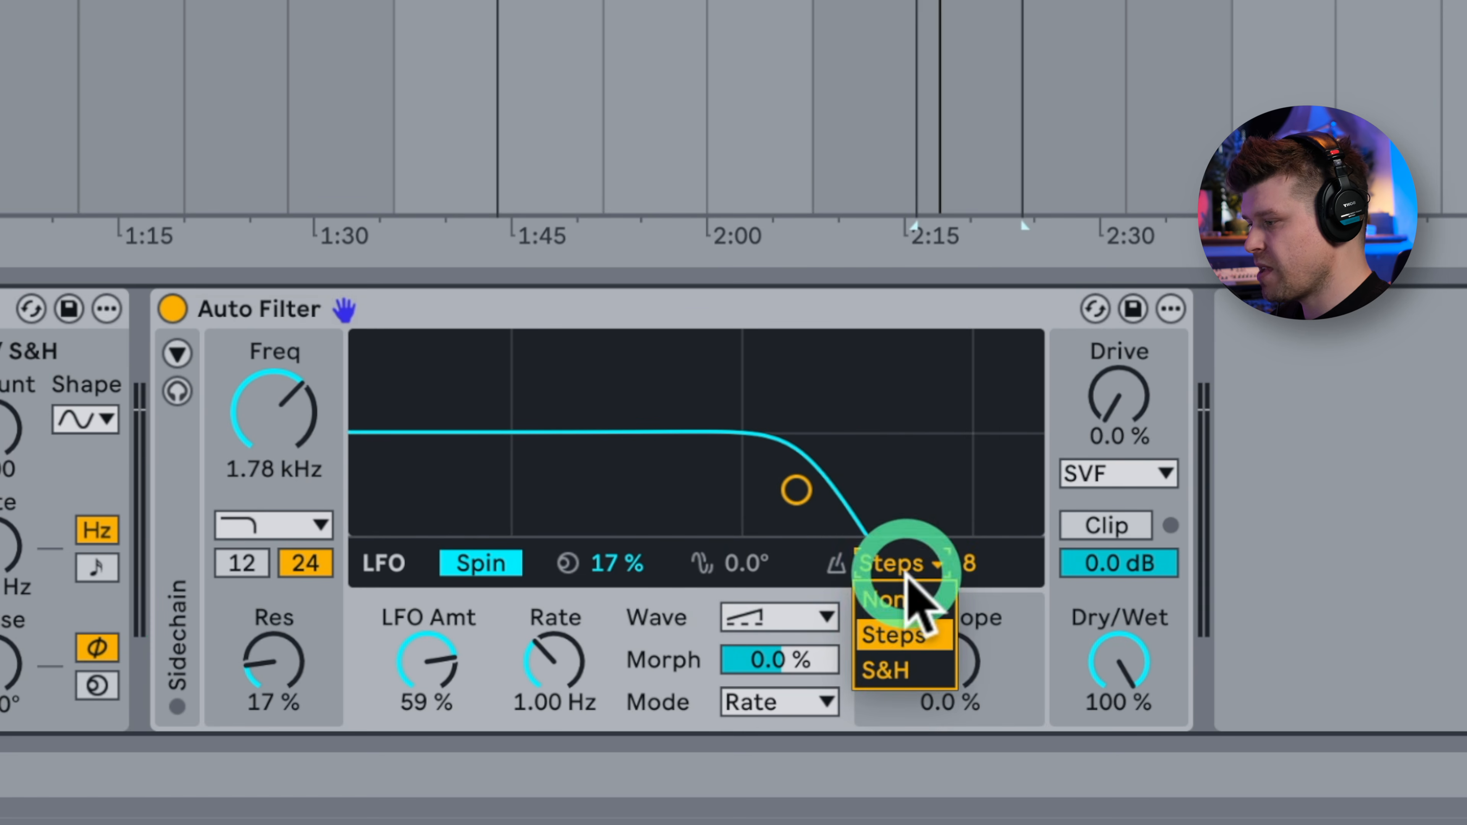
pyautogui.click(910, 590)
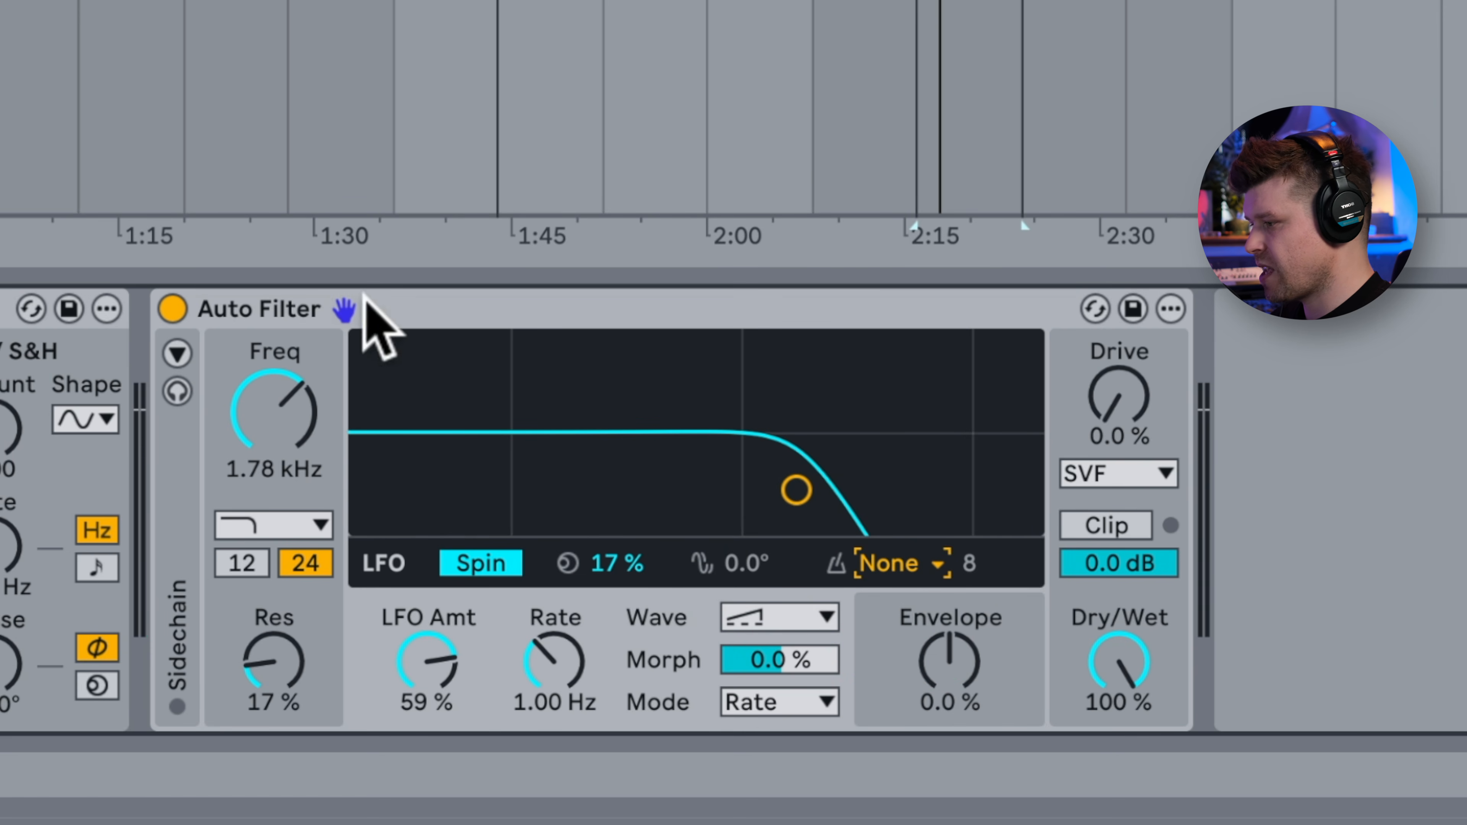
pyautogui.click(901, 563)
pyautogui.click(930, 632)
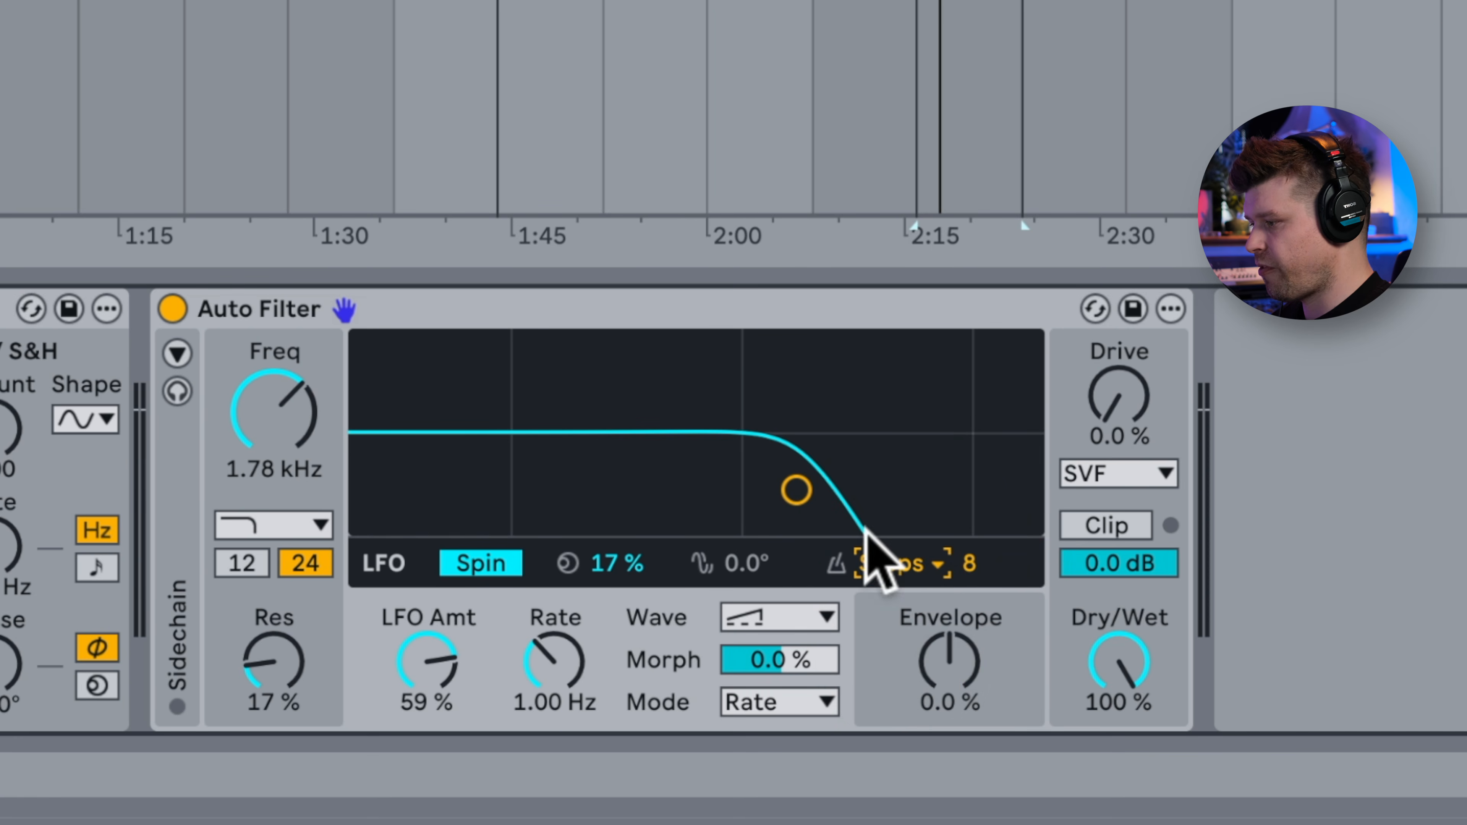
pyautogui.click(883, 563)
pyautogui.click(925, 667)
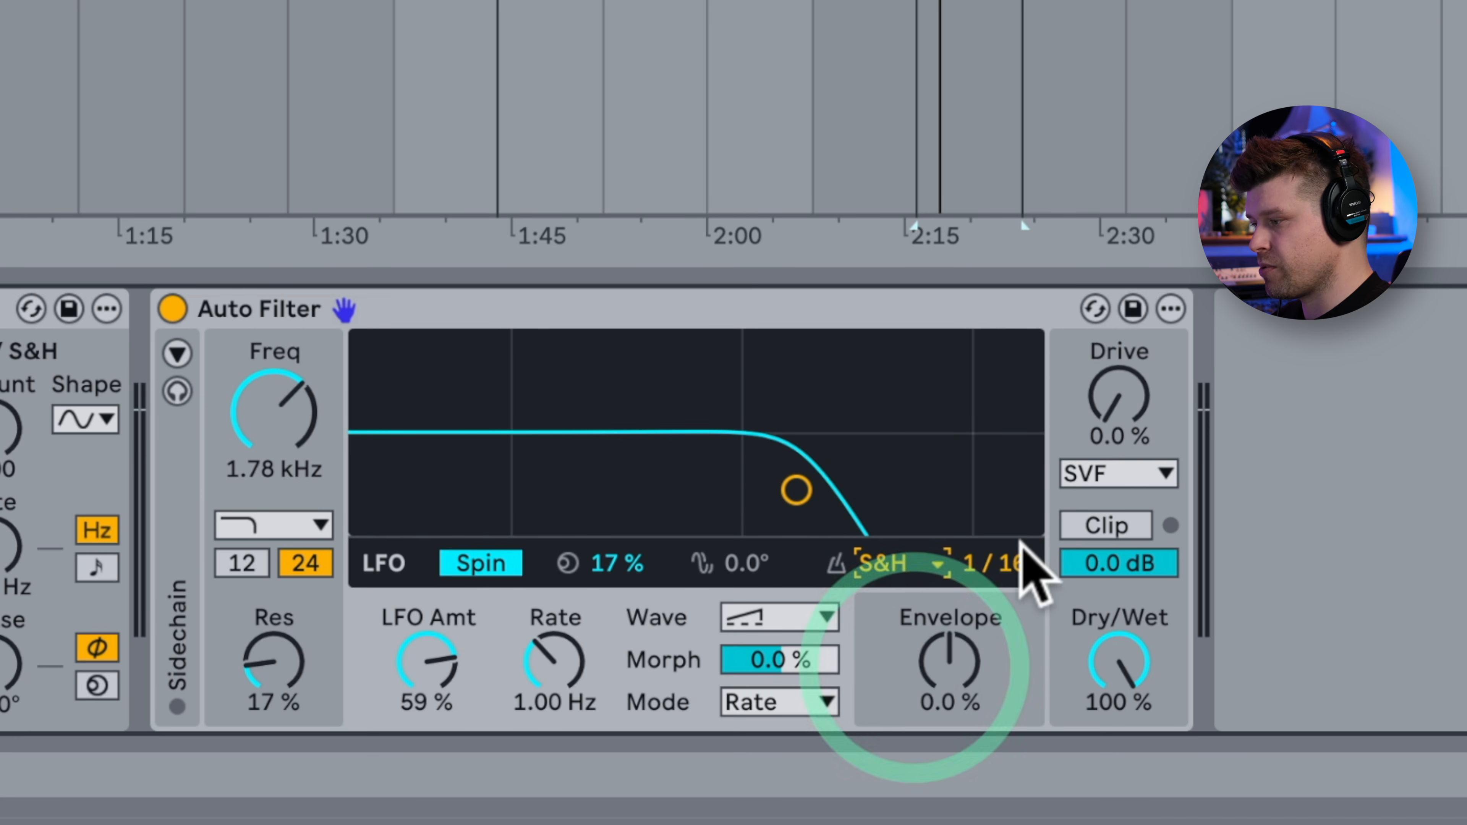
pyautogui.press('space')
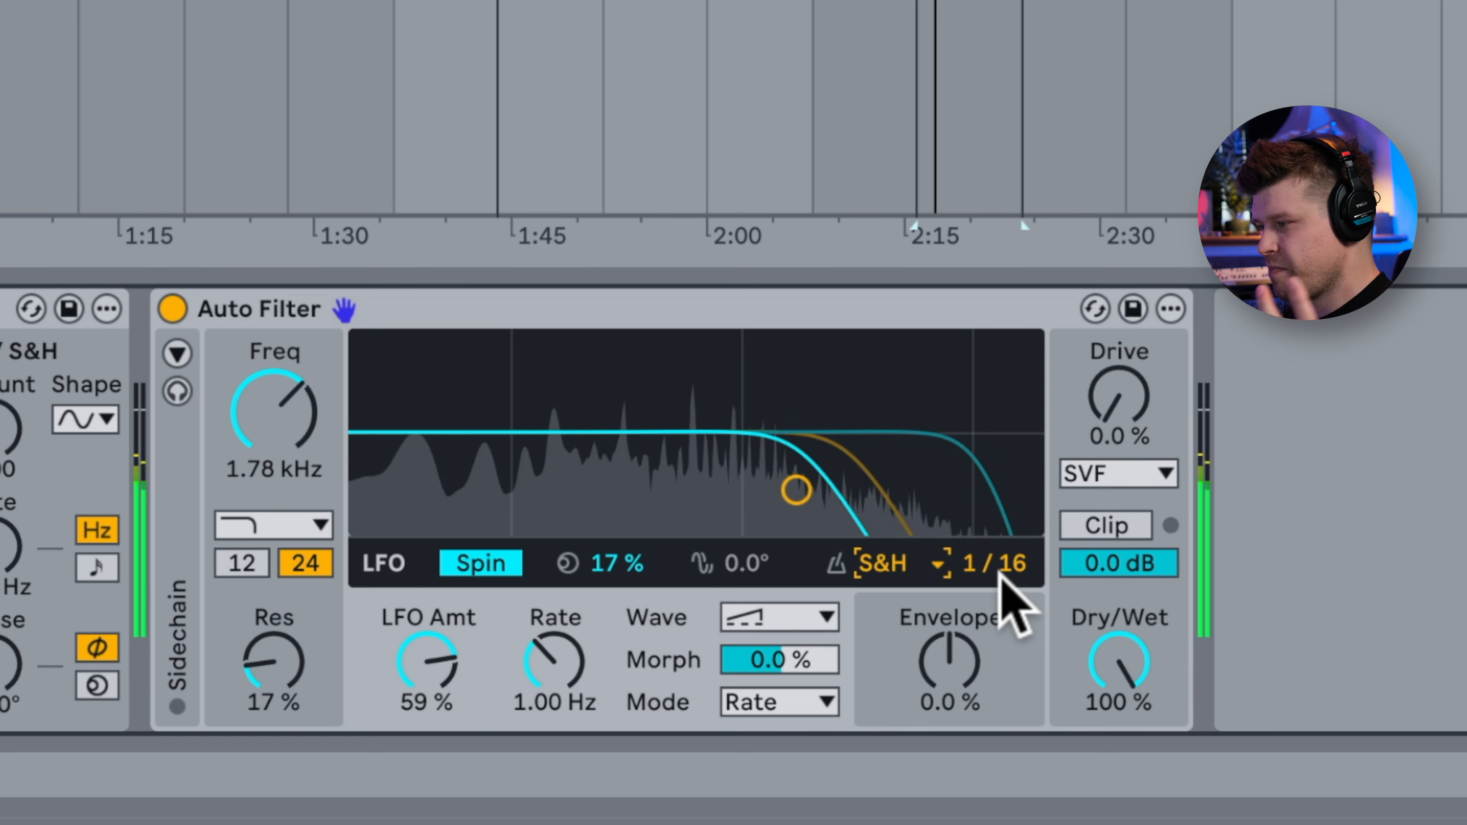
# Lower the filter frequency to 293 Hz and set the Envelope amount to 76%.
pyautogui.moveTo(786, 496); pyautogui.dragTo(621, 490)
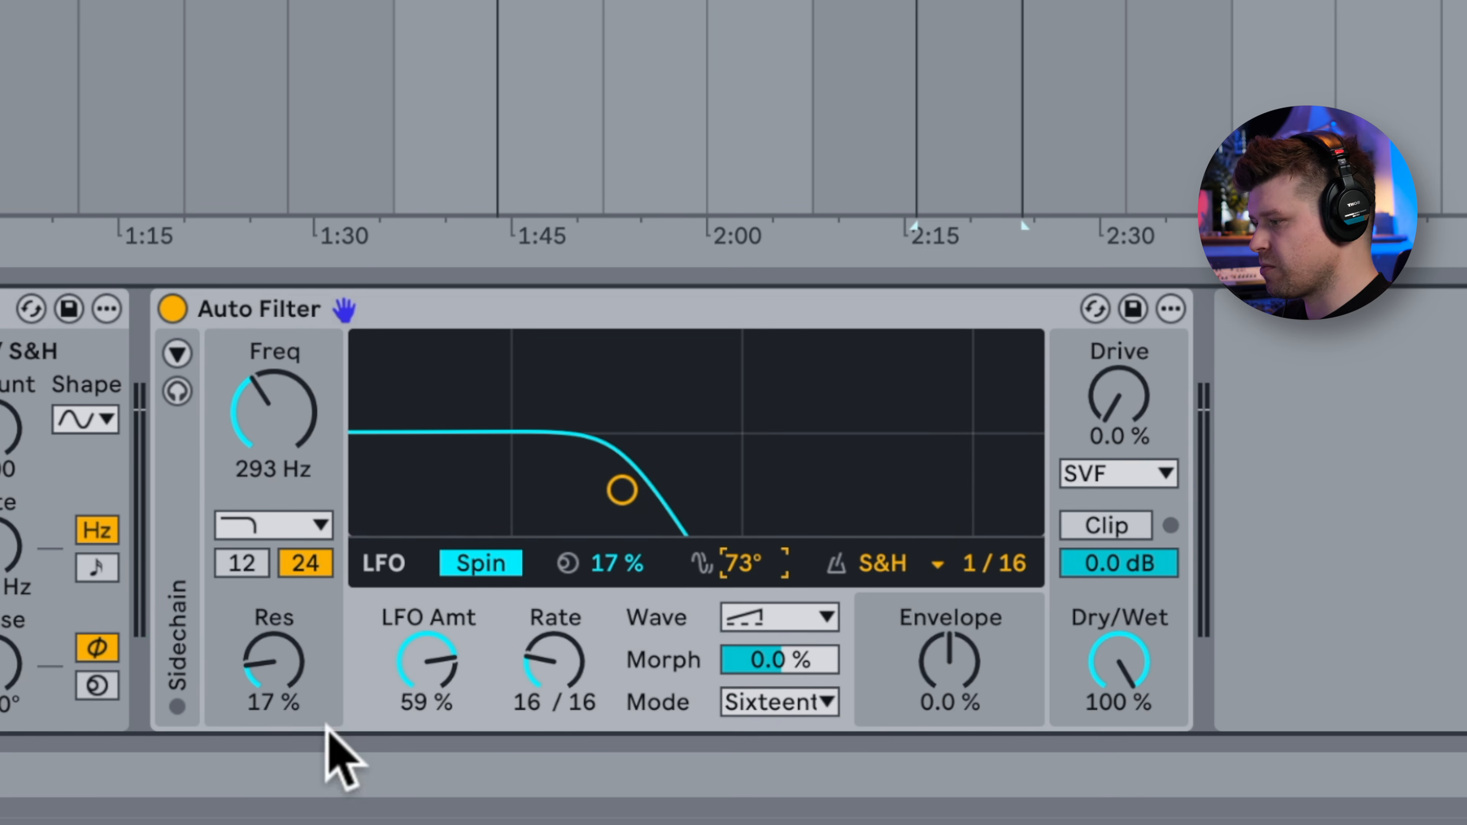
pyautogui.moveTo(953, 663); pyautogui.dragTo(963, 662)
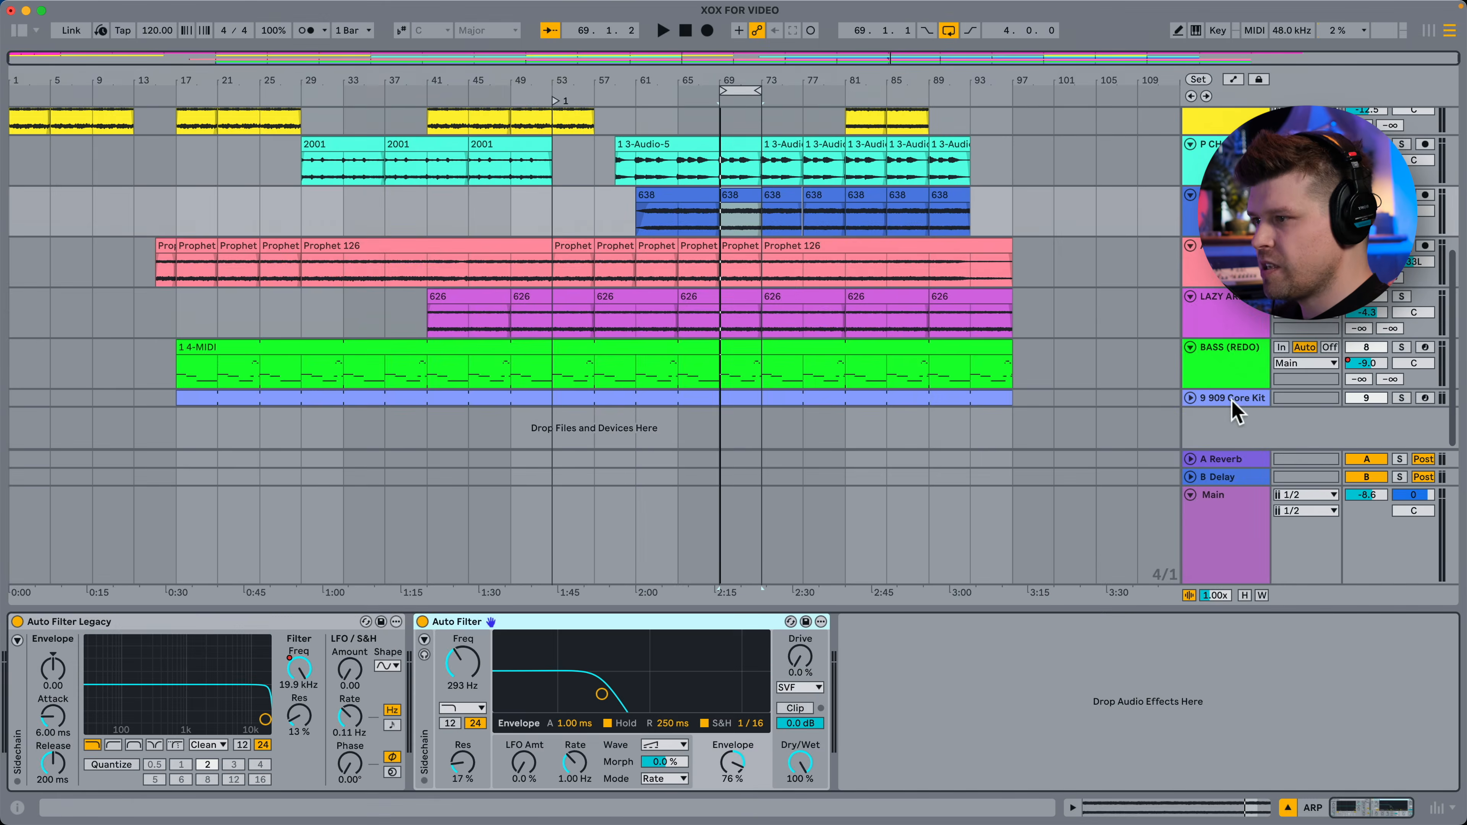
# Select and solo the 909 Core Kit track.
pyautogui.click(1234, 402)
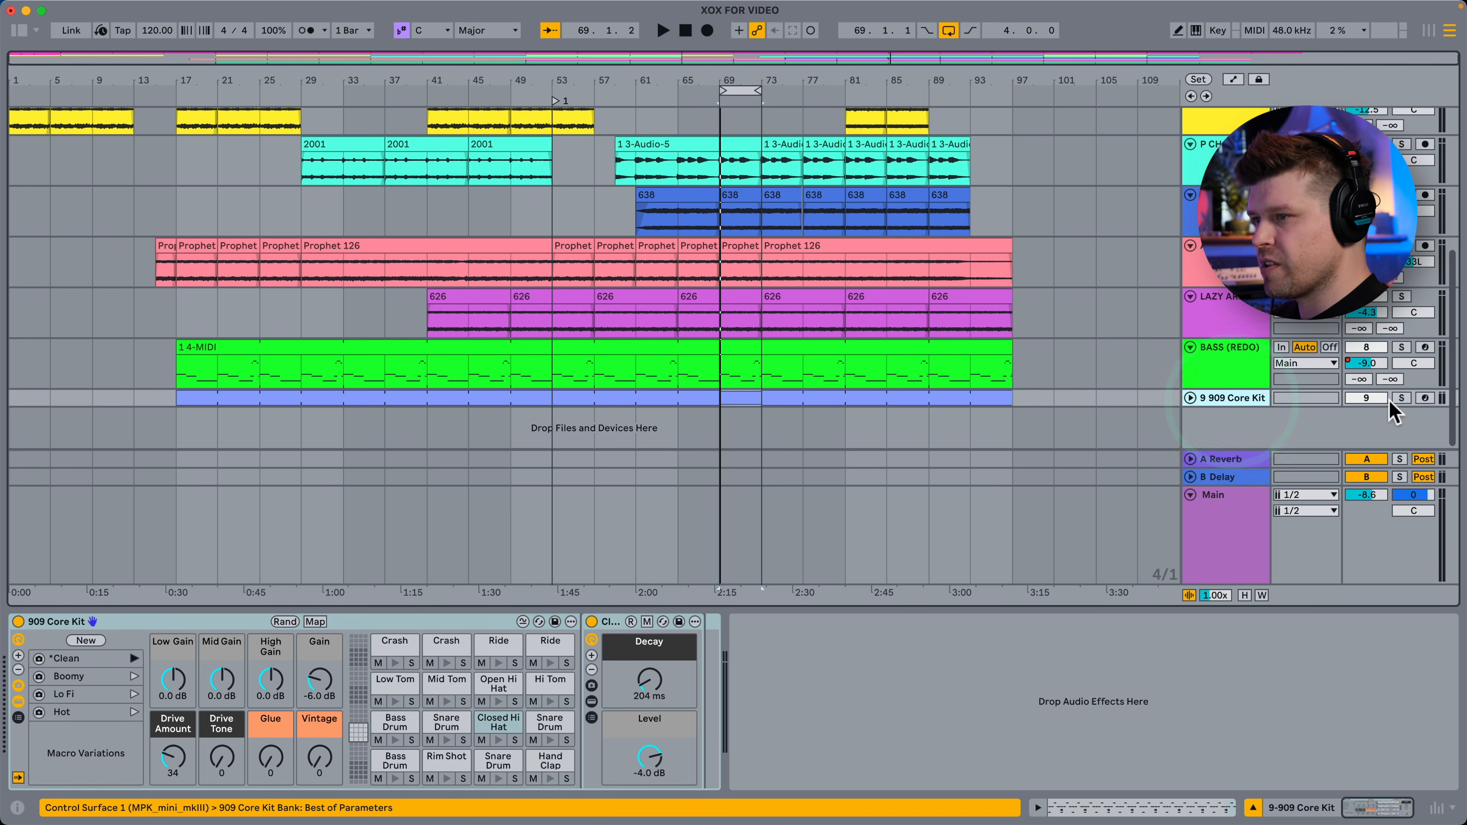
pyautogui.click(1402, 398)
pyautogui.click(991, 650)
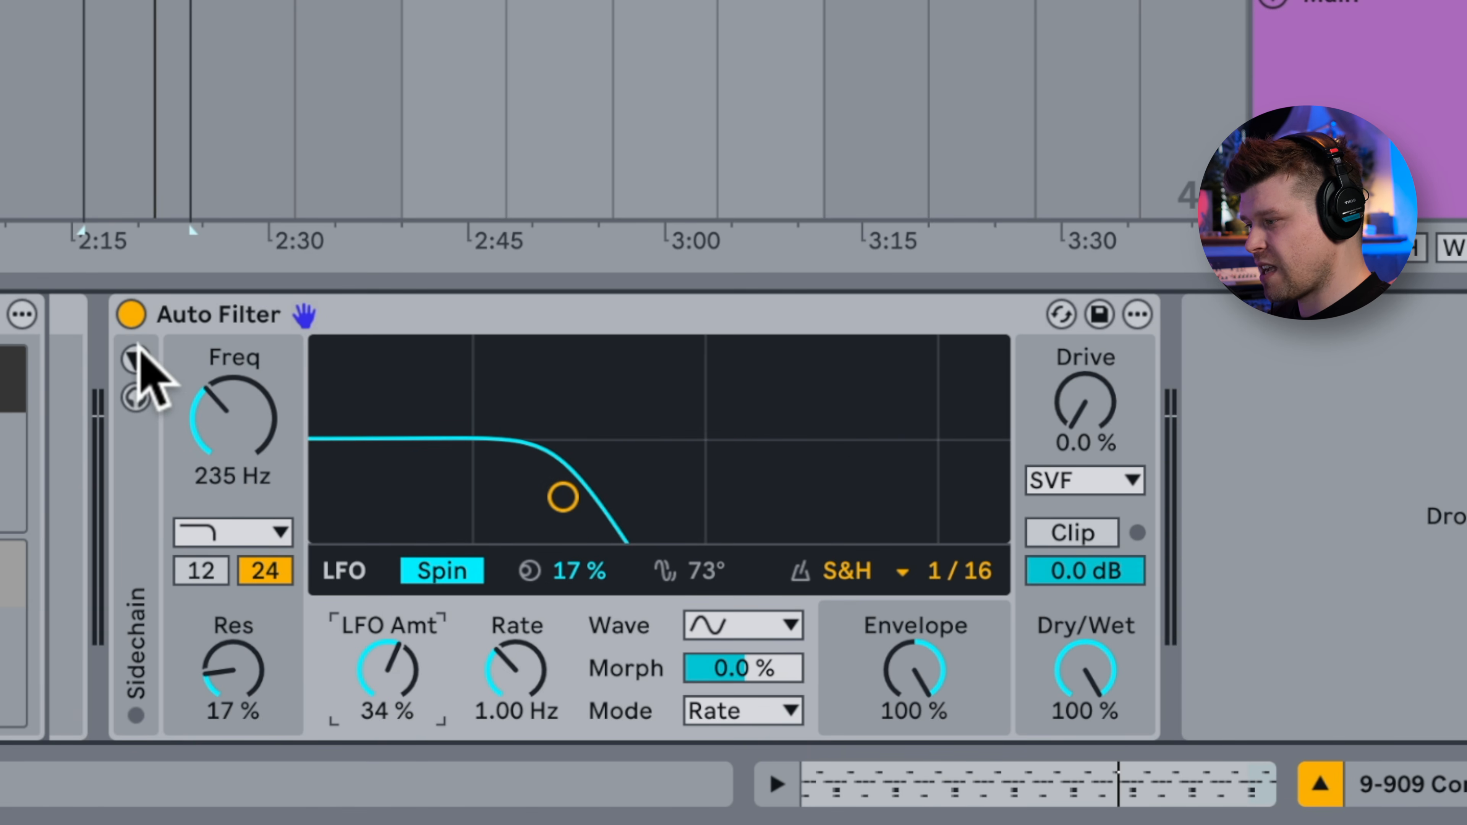
# Examine the sidechain section and sidechain listen option of the Auto Filter on the 909 Core Kit track.
pyautogui.click(136, 359)
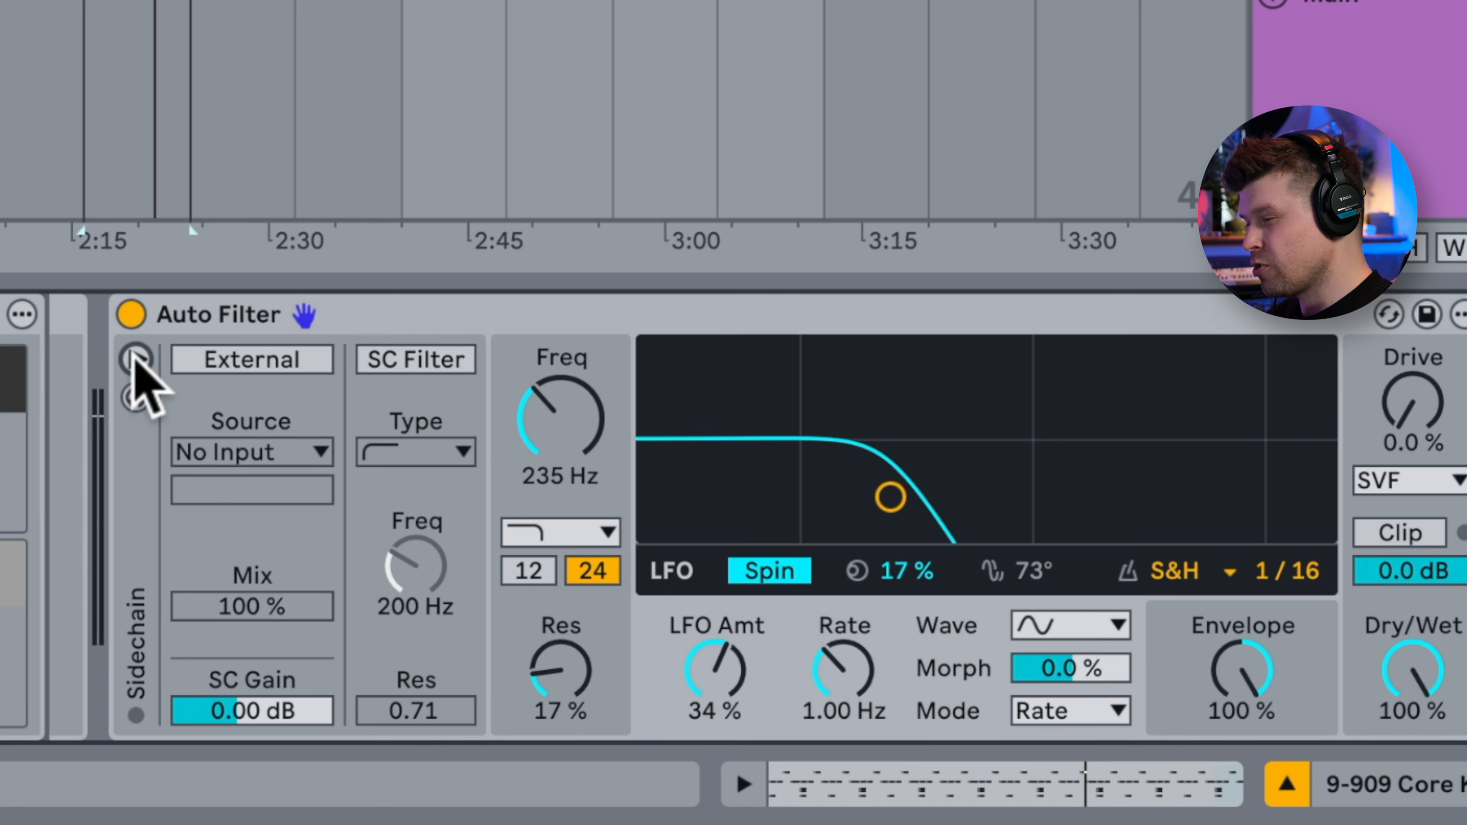
pyautogui.click(136, 359)
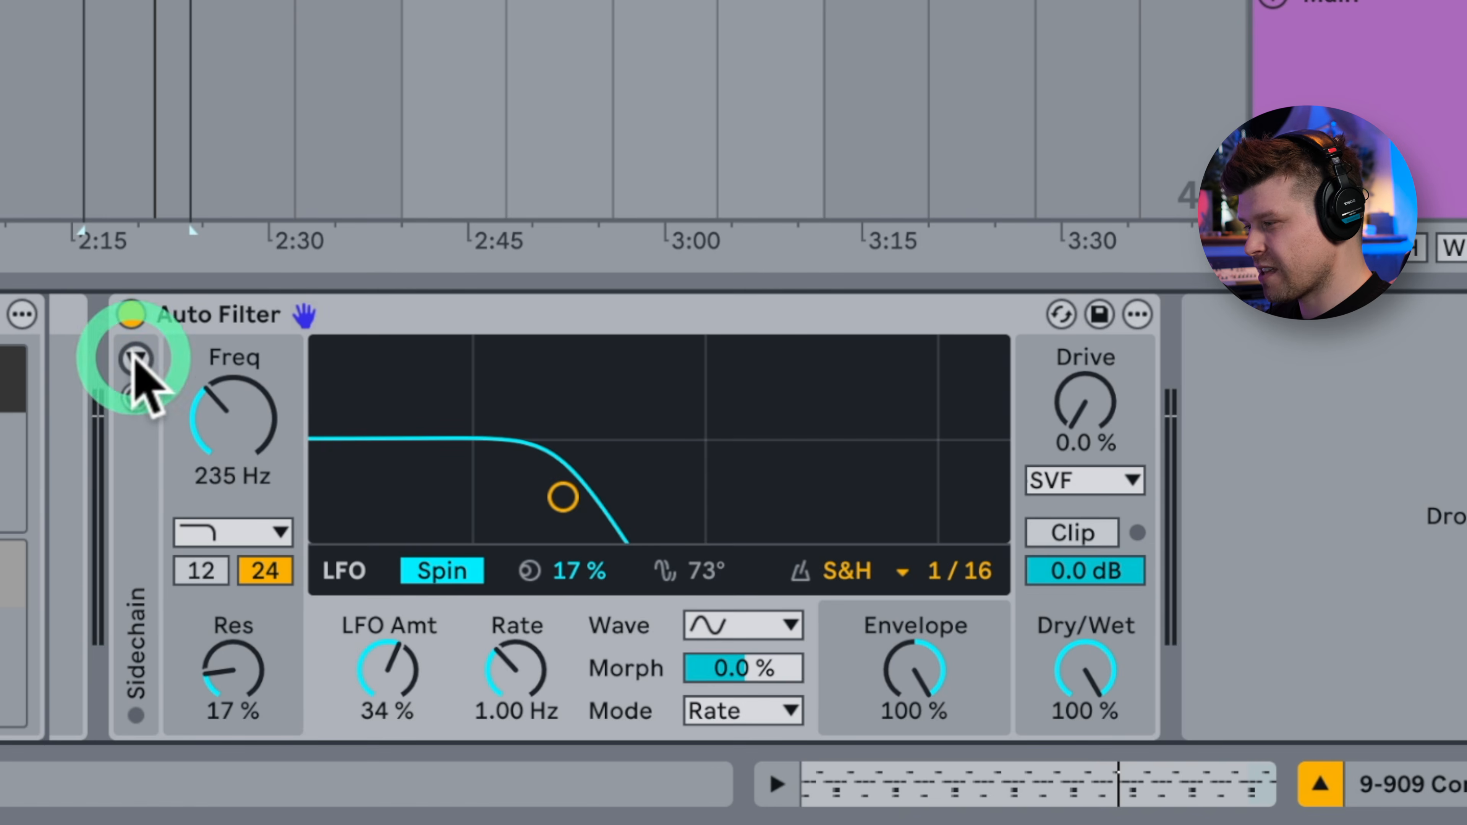
pyautogui.click(136, 359)
pyautogui.click(135, 358)
pyautogui.click(136, 398)
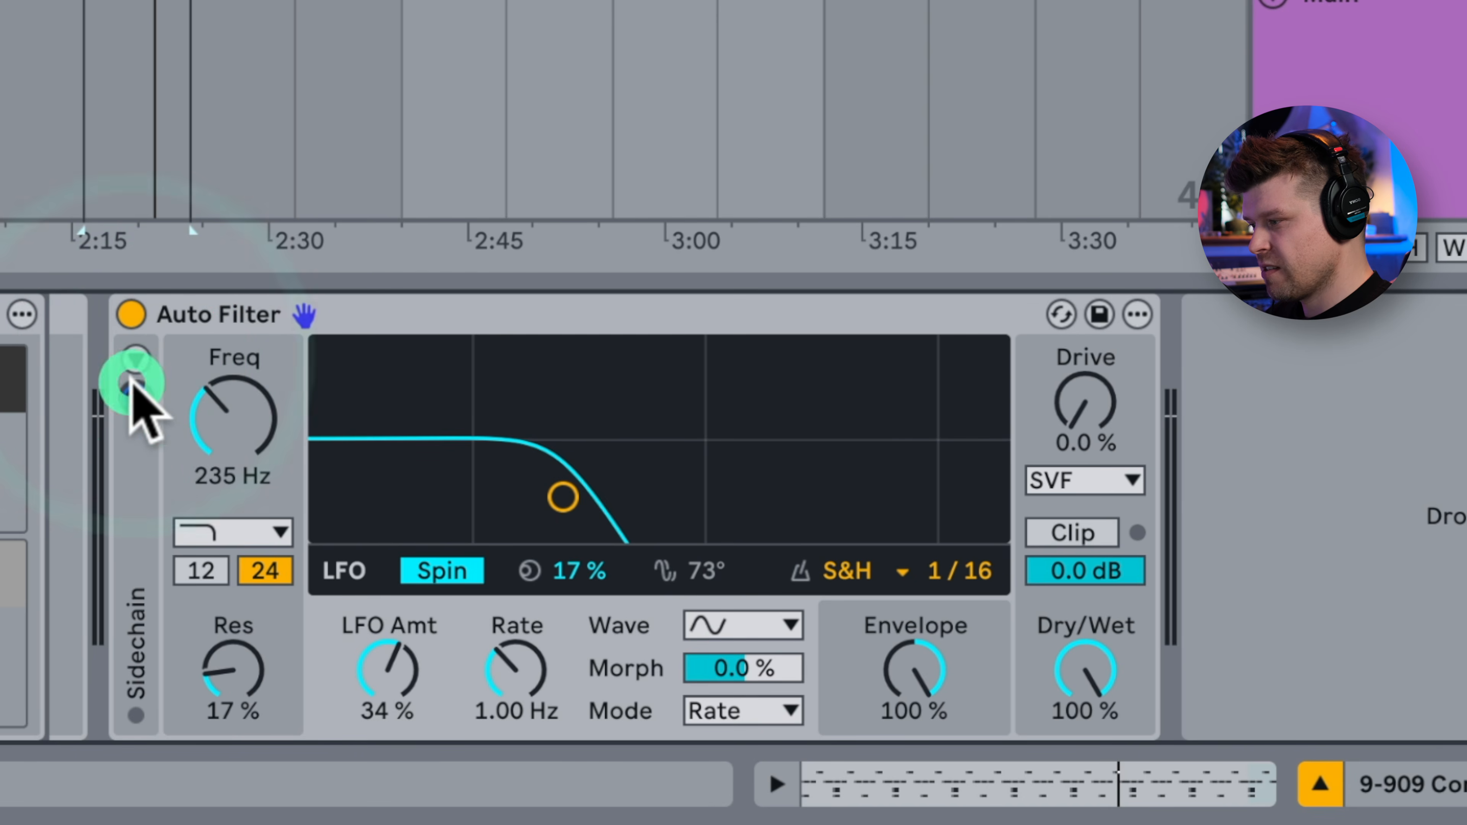
pyautogui.click(136, 399)
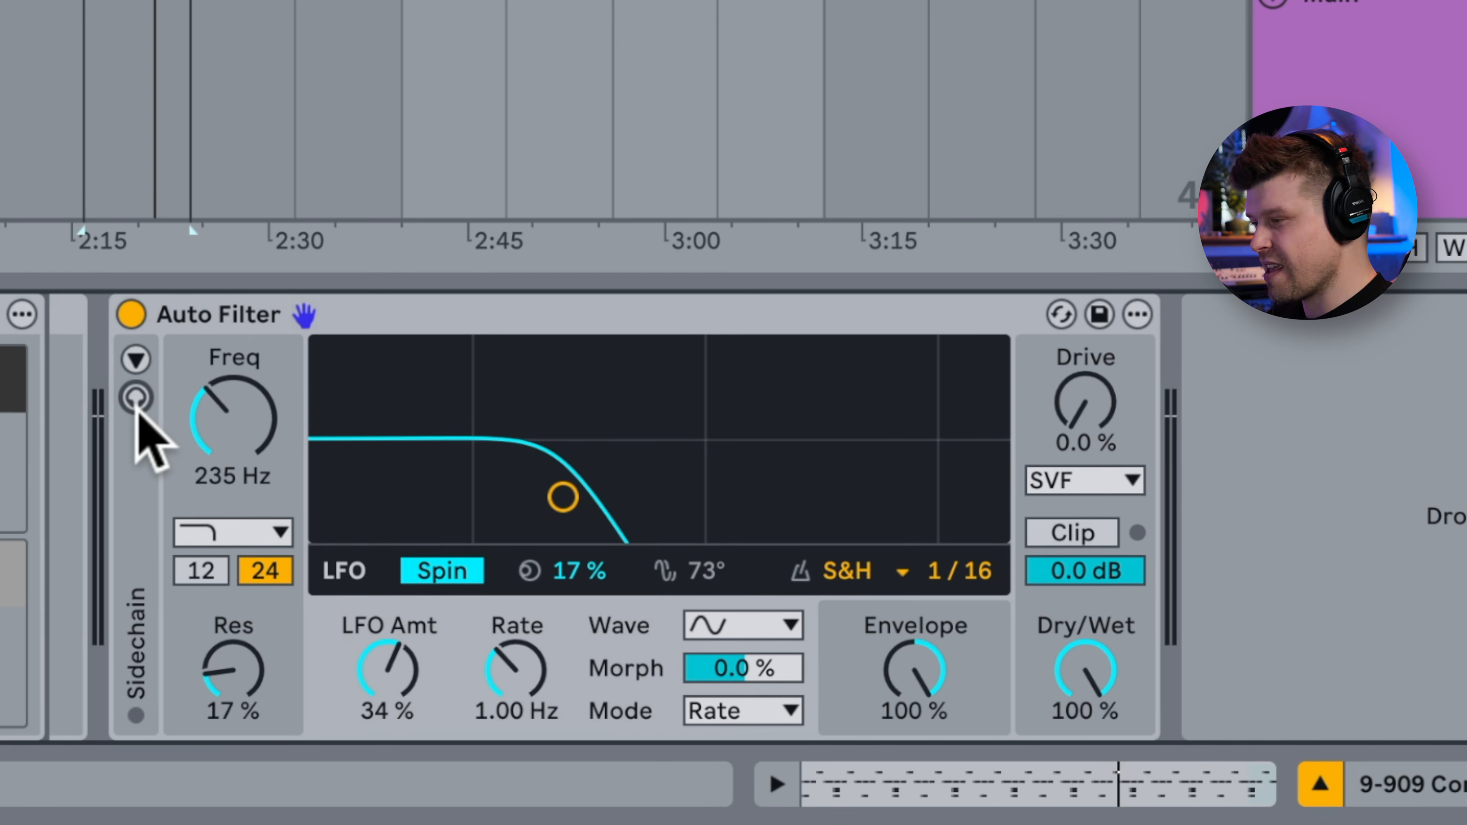
pyautogui.click(136, 358)
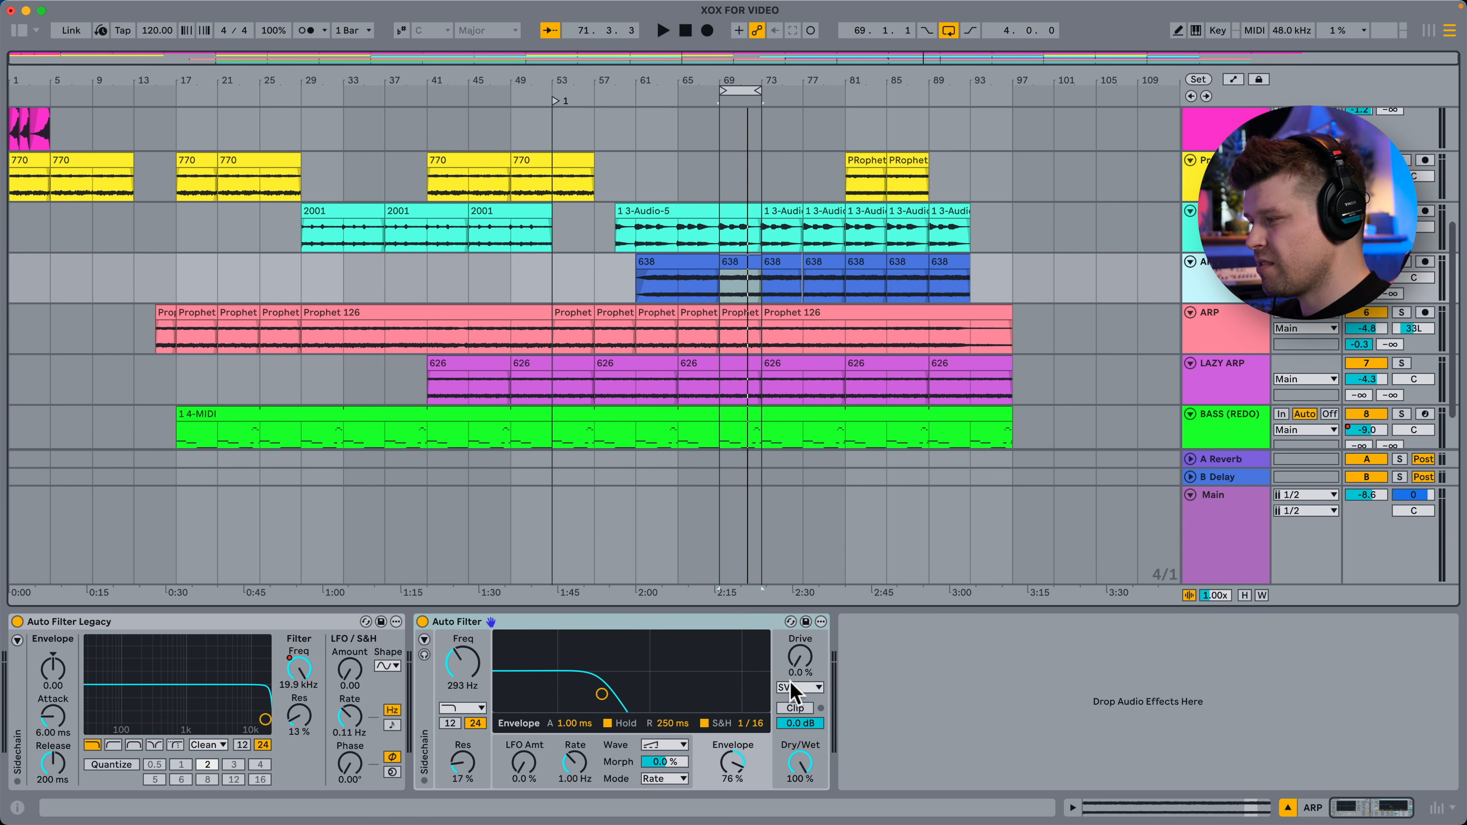
# Try the OSR circuit in Auto Filter Legacy on the ARP track and change it to PRD.
pyautogui.click(208, 745)
pyautogui.click(209, 697)
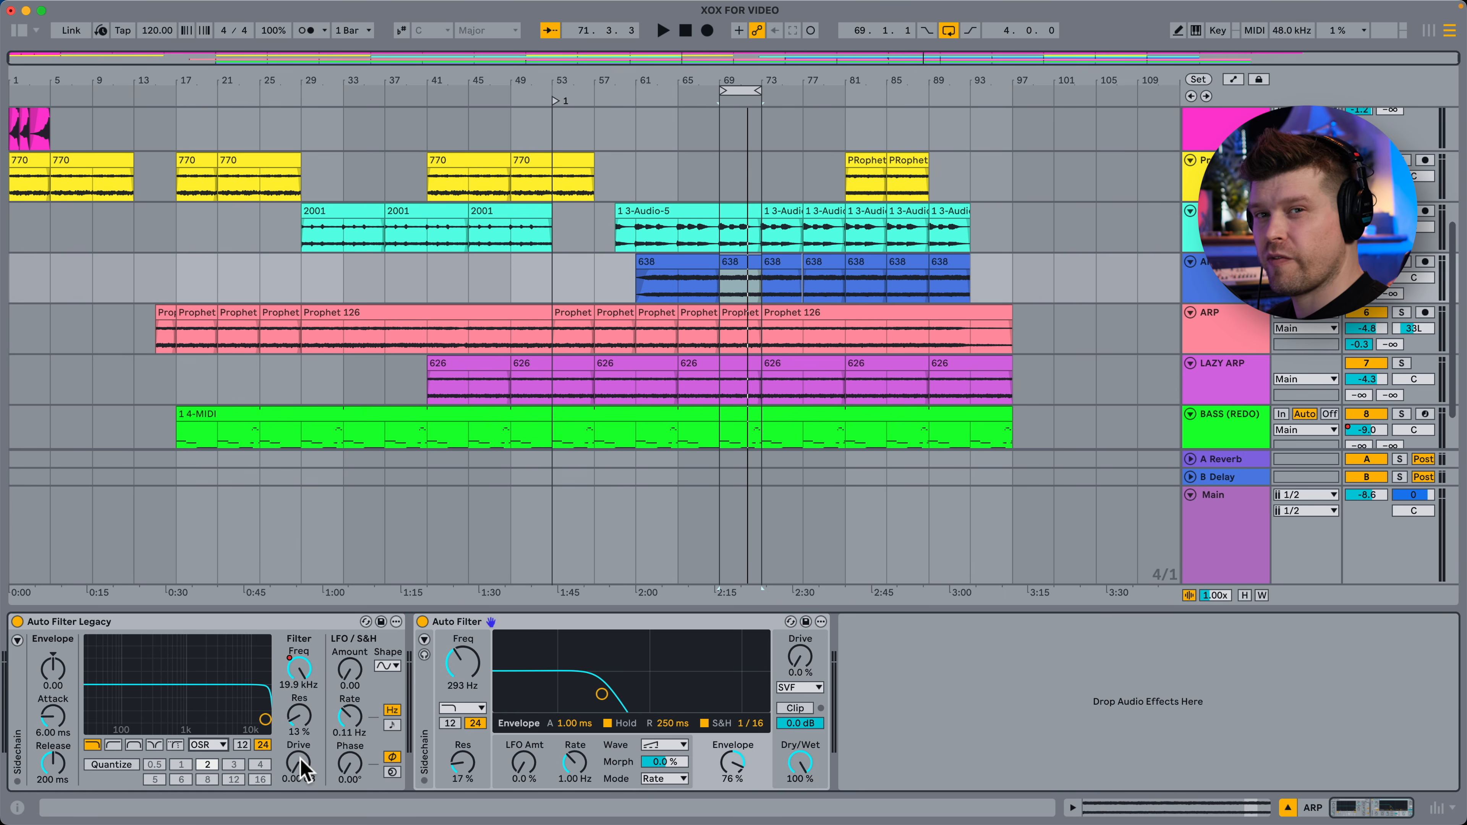
pyautogui.click(205, 745)
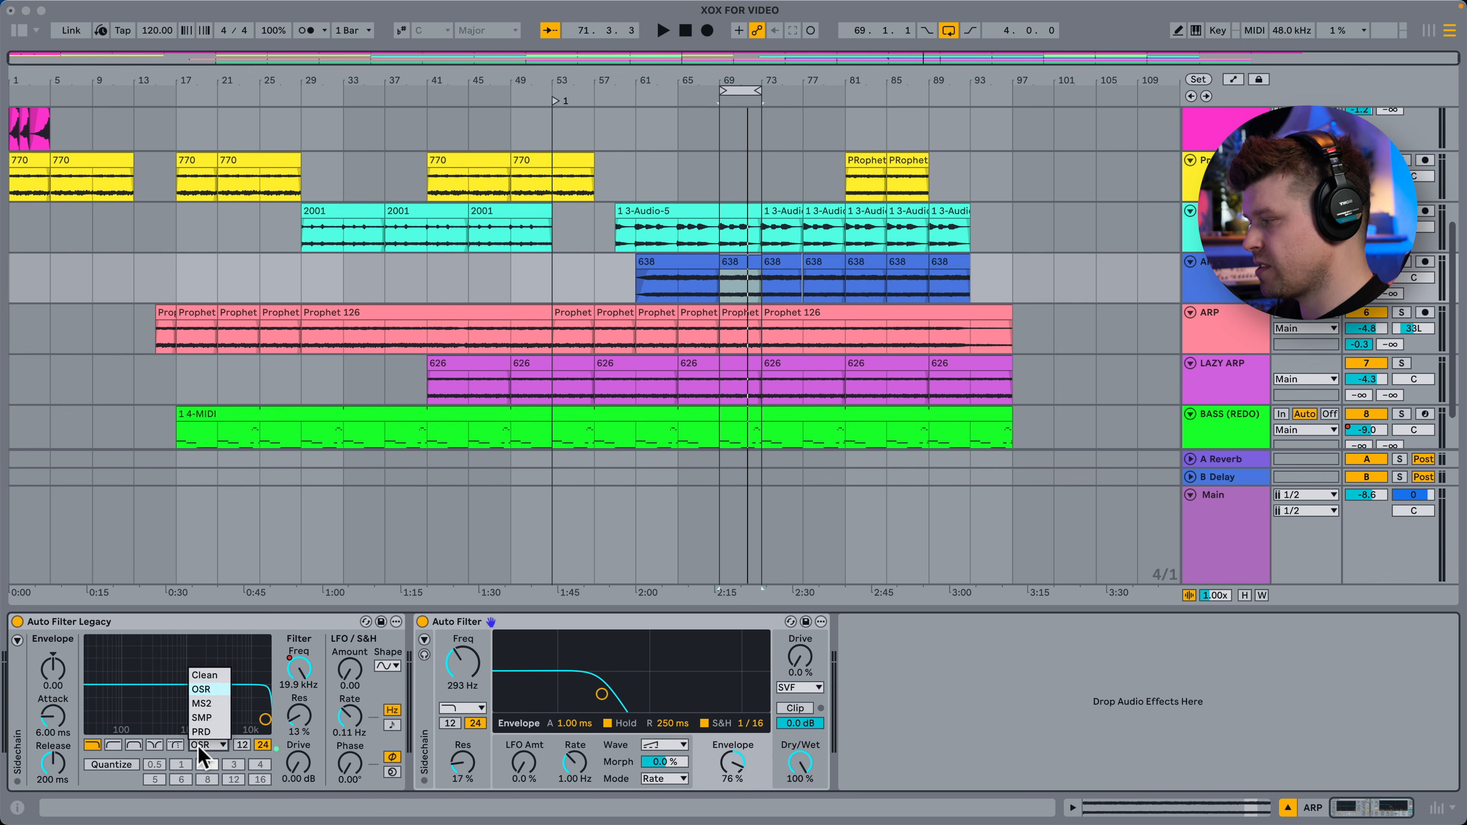
pyautogui.click(217, 744)
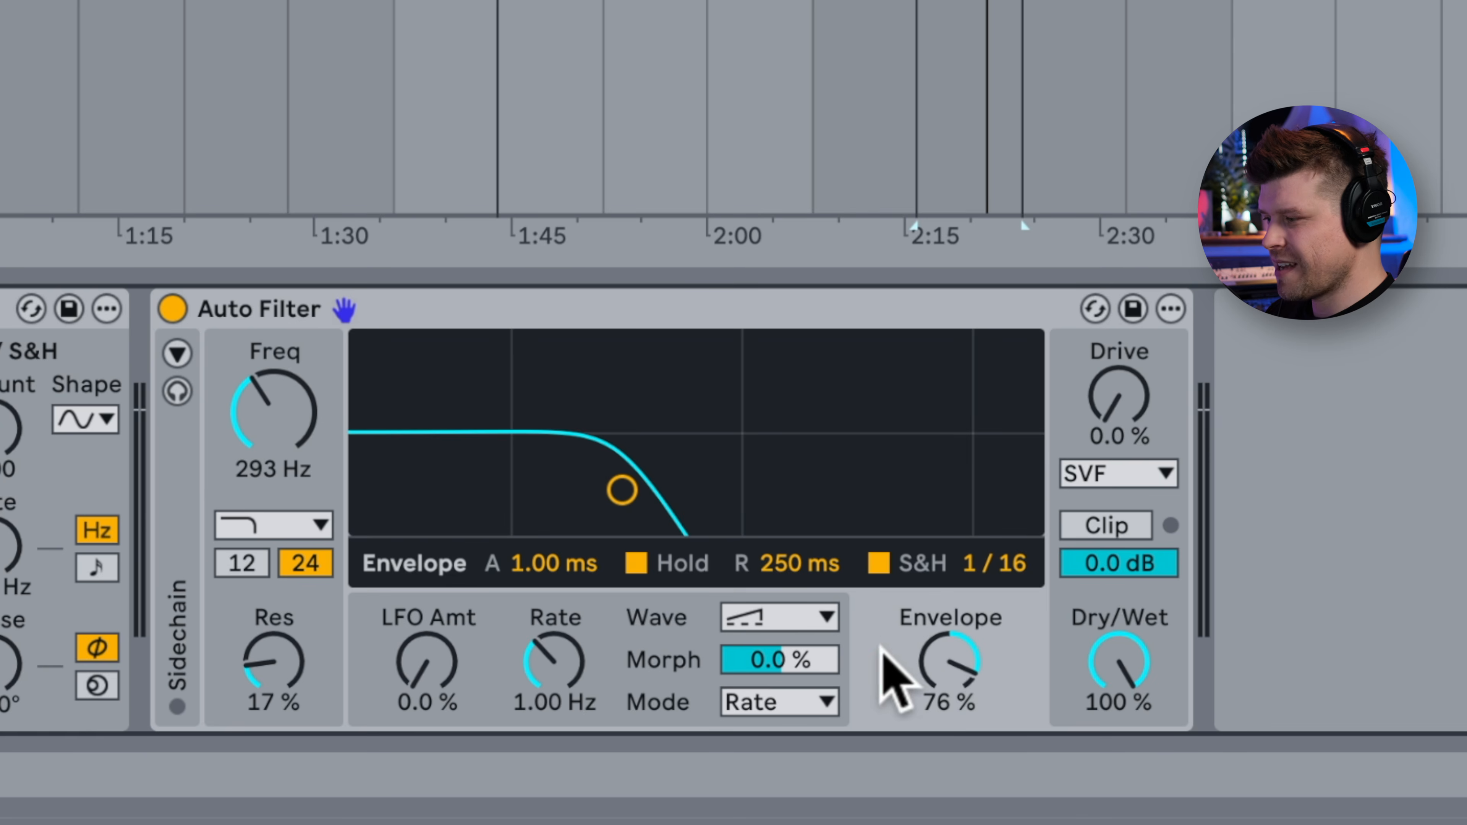
# Raise the new Auto Filter's Drive to 50% and move its frequency to 879 Hz during playback.
pyautogui.click(705, 758)
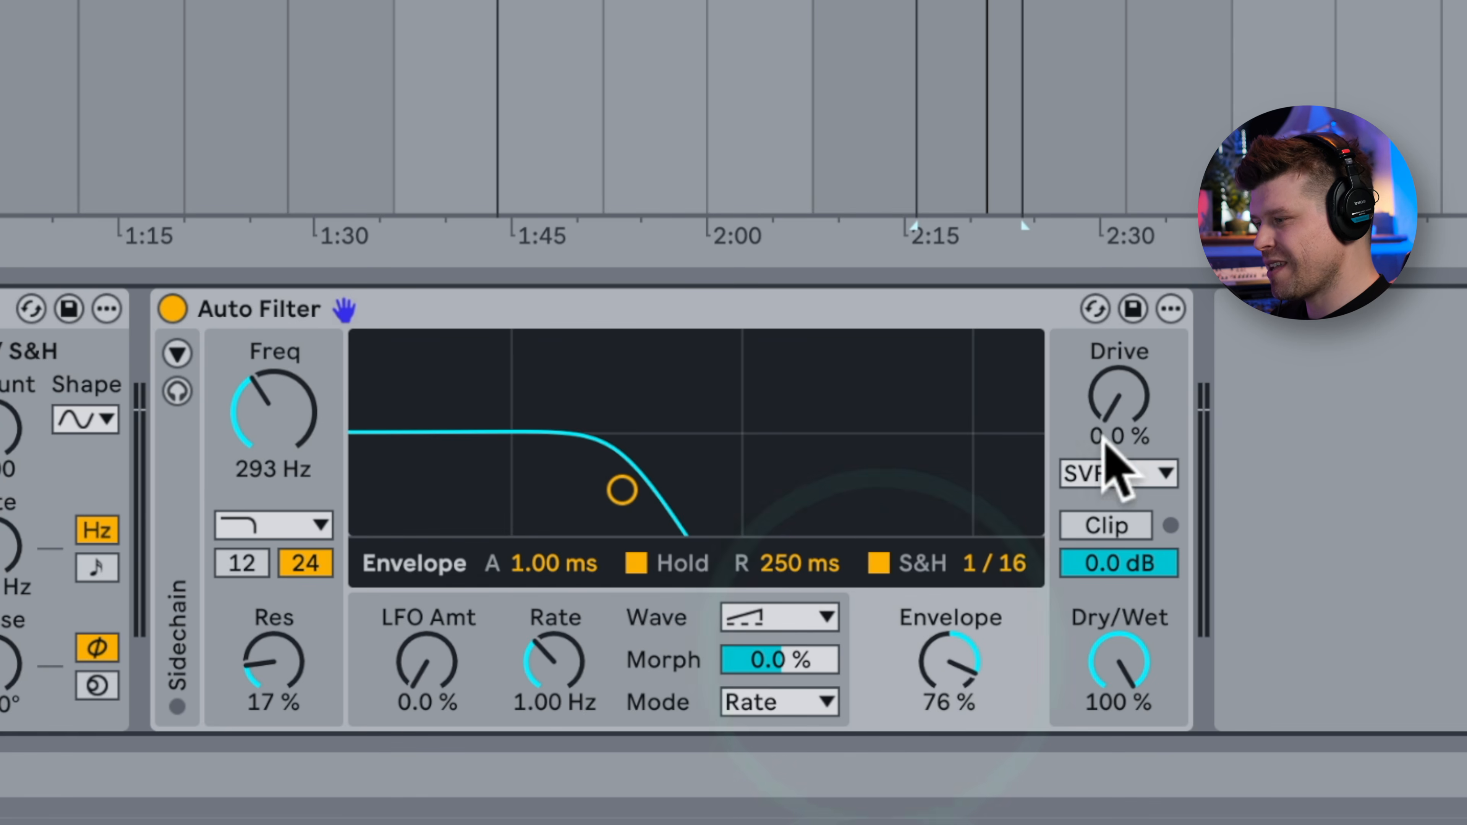
pyautogui.click(1106, 475)
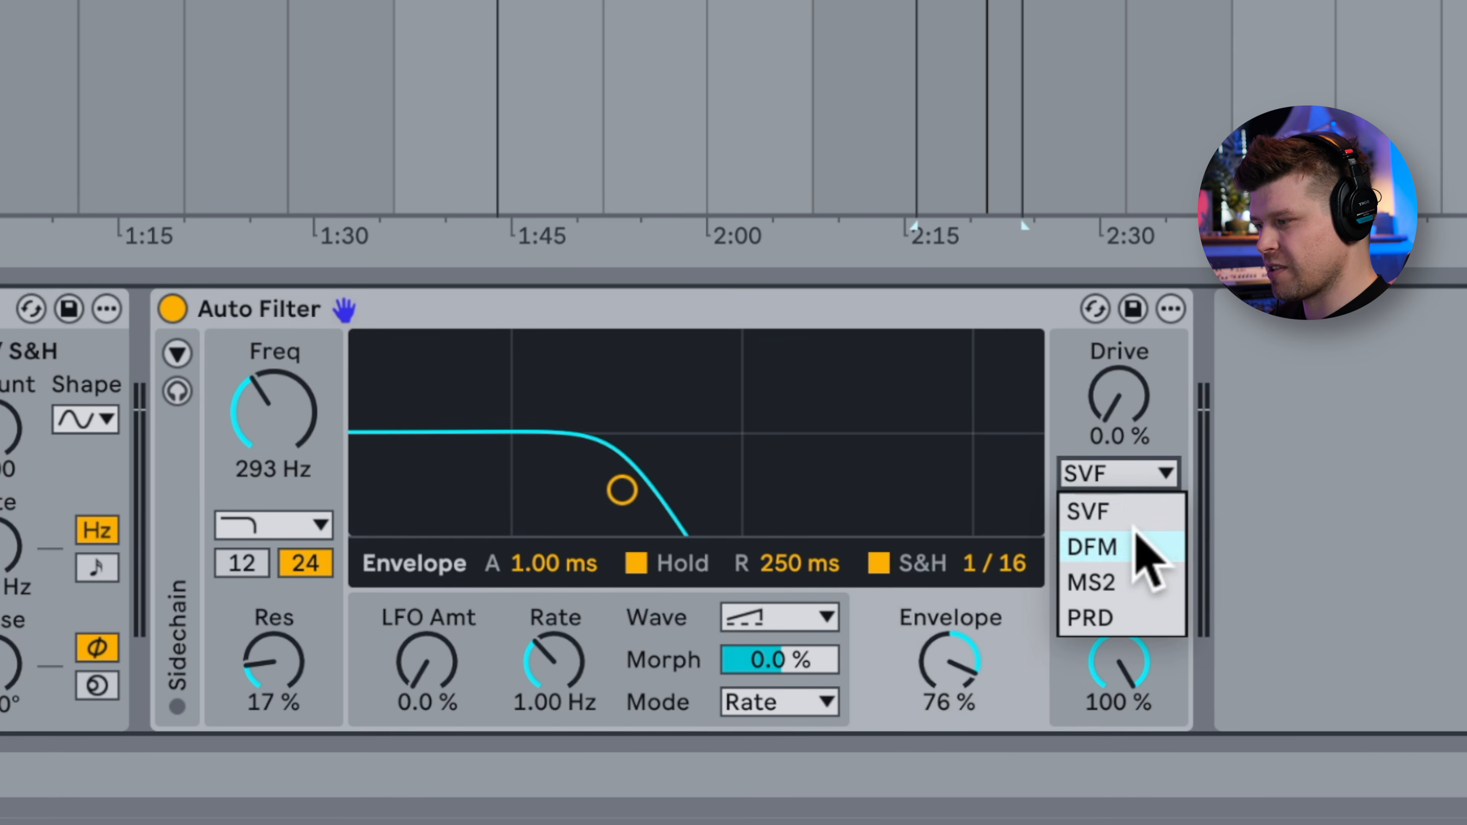
pyautogui.click(1146, 471)
pyautogui.moveTo(1127, 428)
pyautogui.mouseDown()
pyautogui.moveTo(1127, 405)
pyautogui.moveTo(1132, 422)
pyautogui.mouseUp()
pyautogui.press('space')
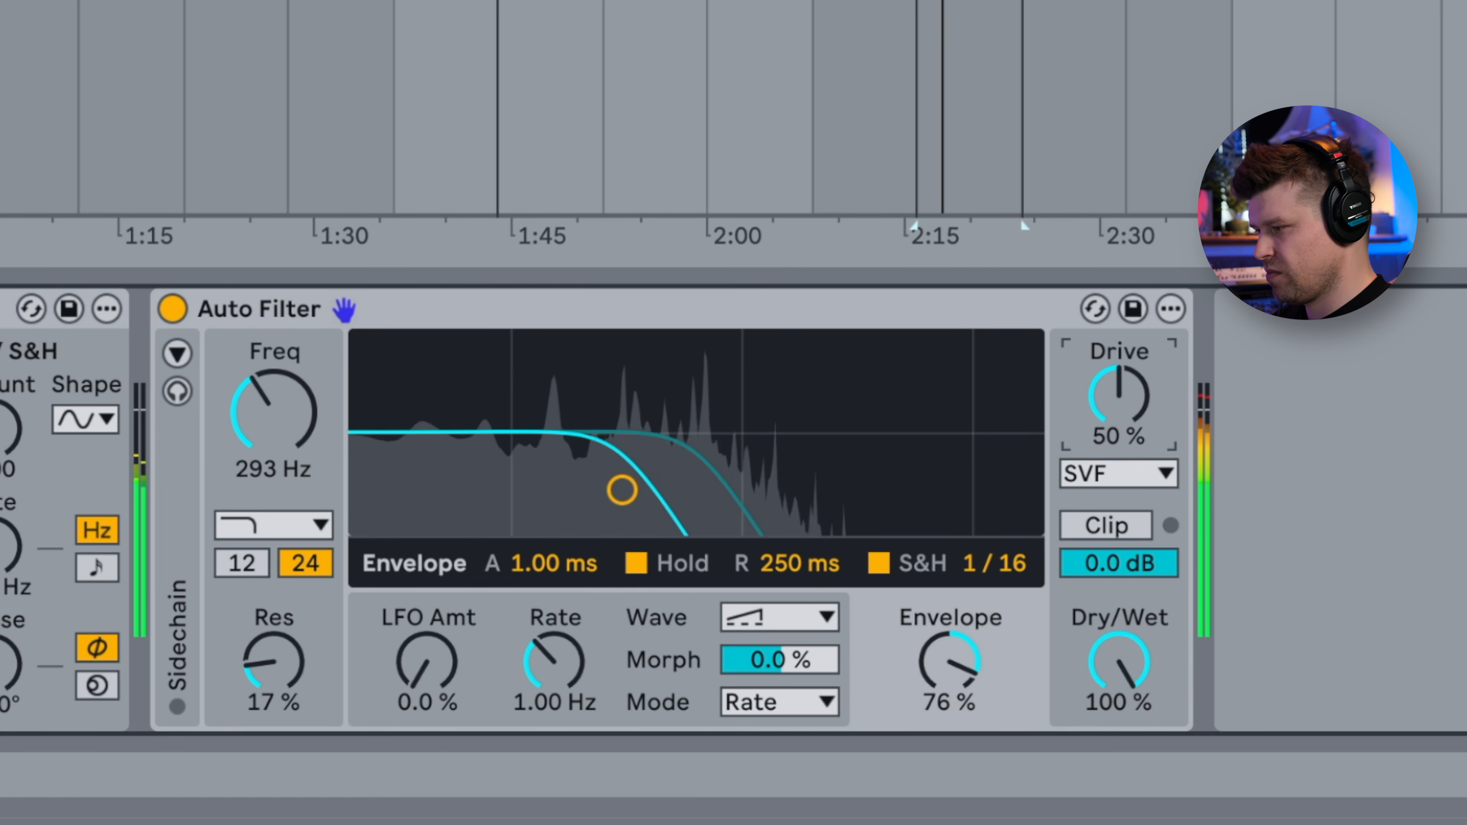
pyautogui.moveTo(271, 426); pyautogui.dragTo(272, 387)
# Change the Auto Filter's circuit to DFM and turn on Clip.
pyautogui.click(1104, 471)
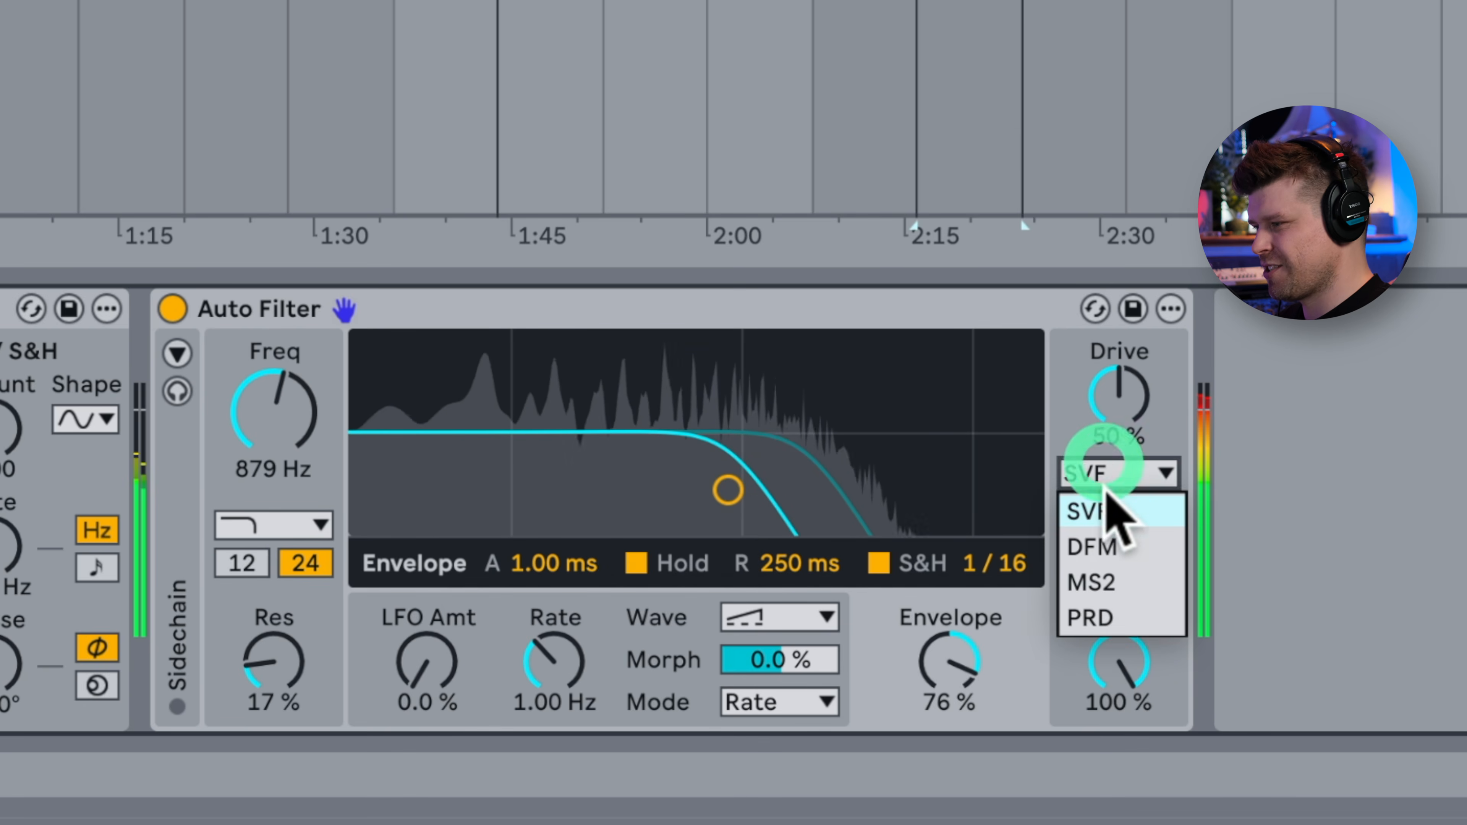
pyautogui.click(1127, 549)
pyautogui.click(1122, 523)
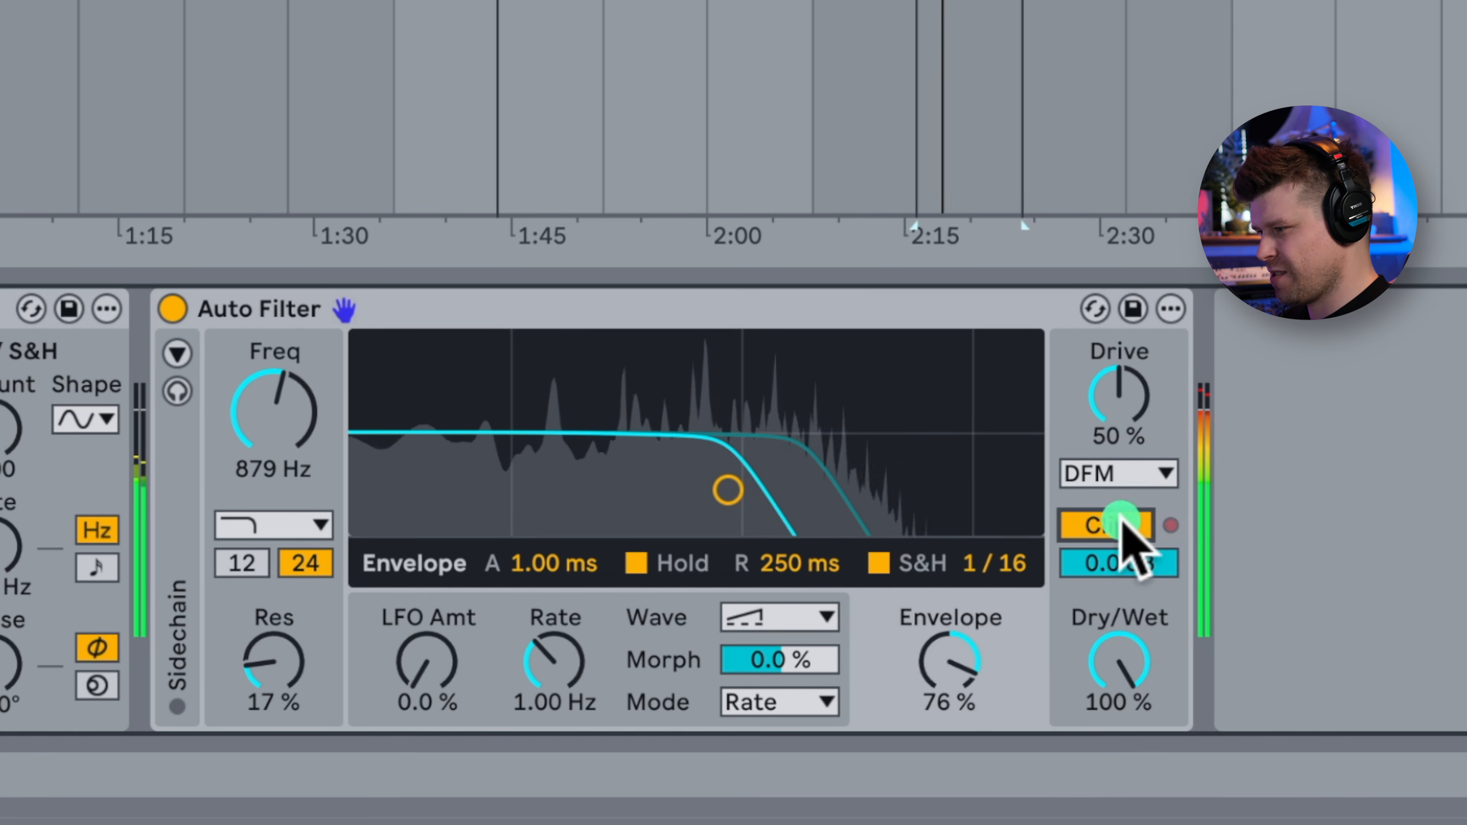
# Change the filter circuit to MS2 and set the Drive to 53%.
pyautogui.click(1123, 473)
pyautogui.click(1129, 581)
pyautogui.moveTo(1123, 442)
pyautogui.mouseDown()
pyautogui.moveTo(1123, 463)
pyautogui.moveTo(1123, 437)
pyautogui.mouseUp()
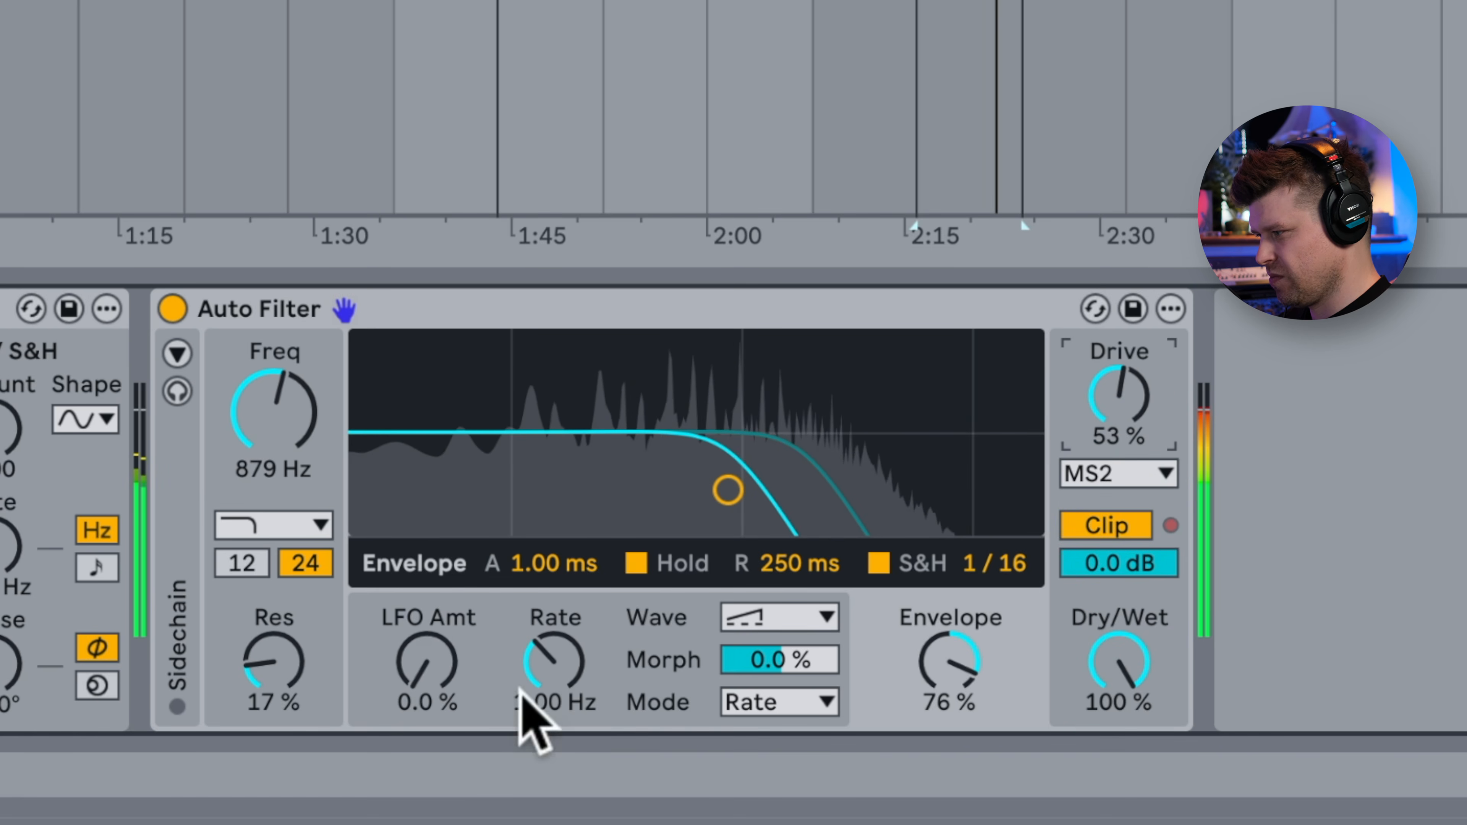
# Push the resonance to 100%, reduce the Drive to 13% and sweep the frequency down to 20.0 Hz.
pyautogui.moveTo(324, 632); pyautogui.dragTo(324, 564)
pyautogui.moveTo(1114, 400)
pyautogui.mouseDown()
pyautogui.moveTo(1114, 474)
pyautogui.moveTo(1123, 403)
pyautogui.mouseUp()
pyautogui.moveTo(203, 449); pyautogui.dragTo(204, 520)
# Compare the sound with Clip off and on, and adjust the Auto Filter's output gain.
pyautogui.click(1121, 517)
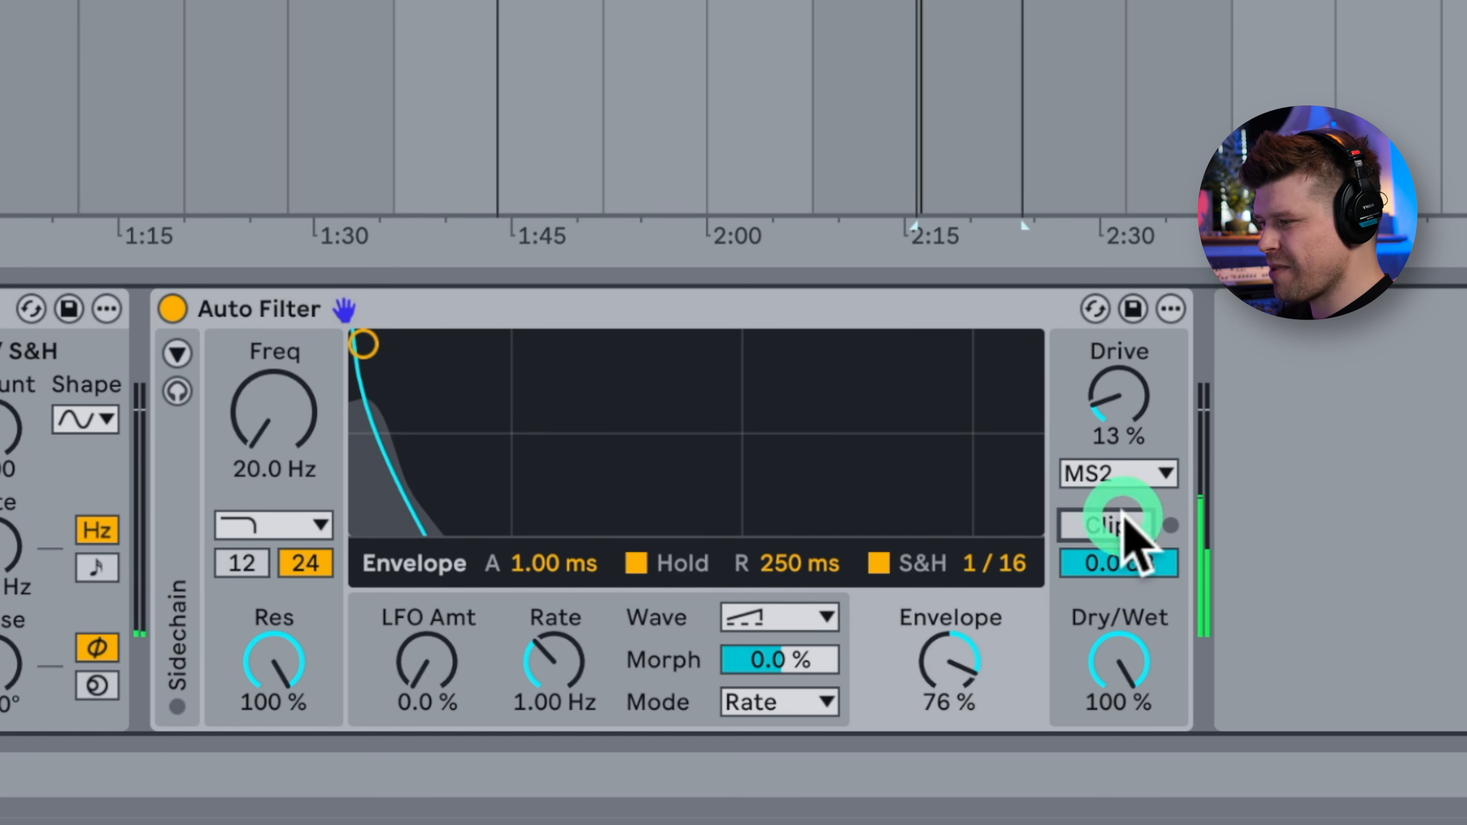
pyautogui.click(1122, 524)
pyautogui.moveTo(1132, 565)
pyautogui.mouseDown()
pyautogui.moveTo(1132, 601)
pyautogui.moveTo(1132, 560)
pyautogui.mouseUp()
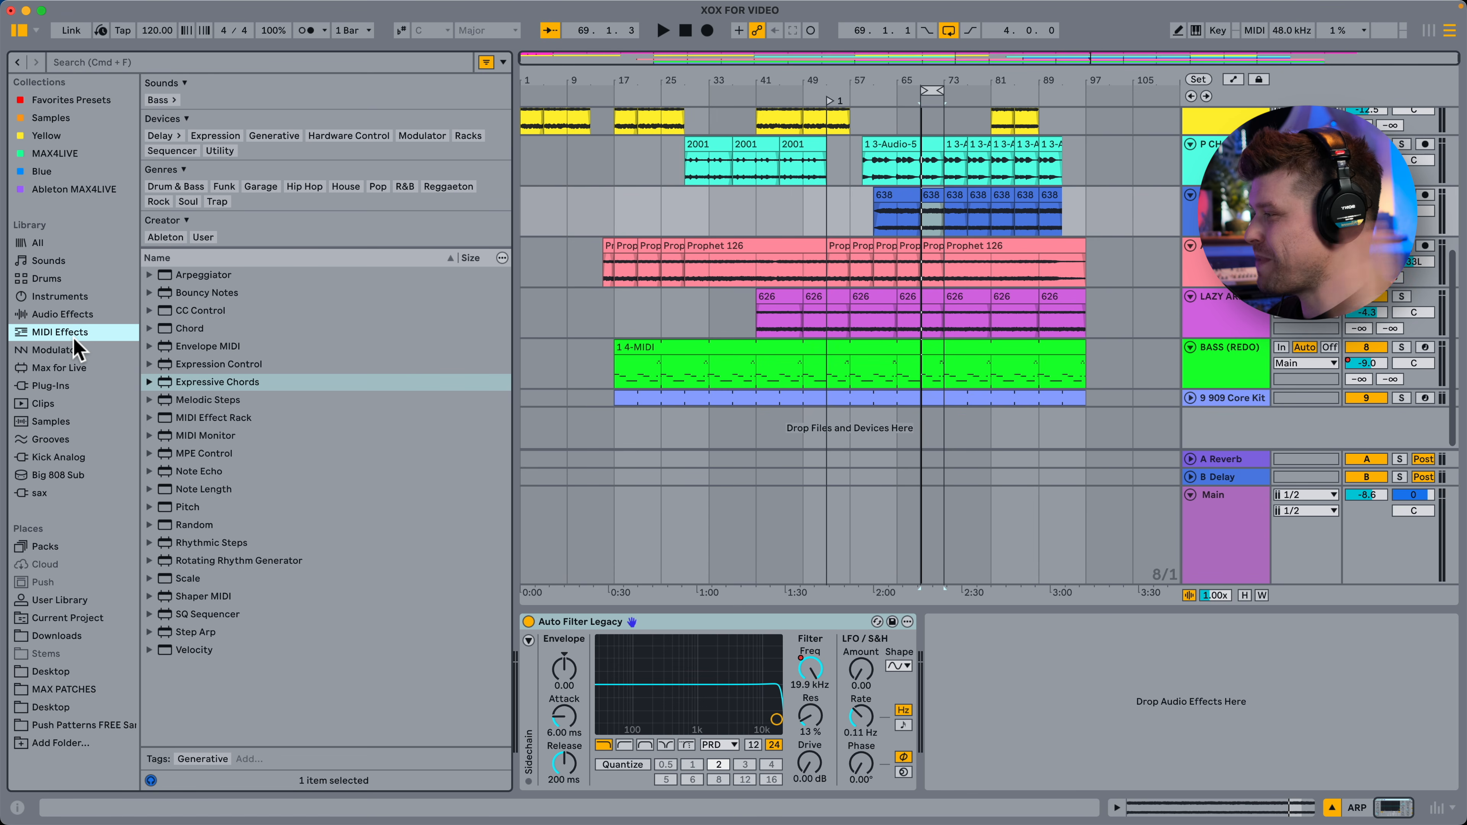
# Add the Expressive Chords MIDI effect on a new track below the 909 Core Kit track.
pyautogui.moveTo(218, 387); pyautogui.dragTo(1181, 431)
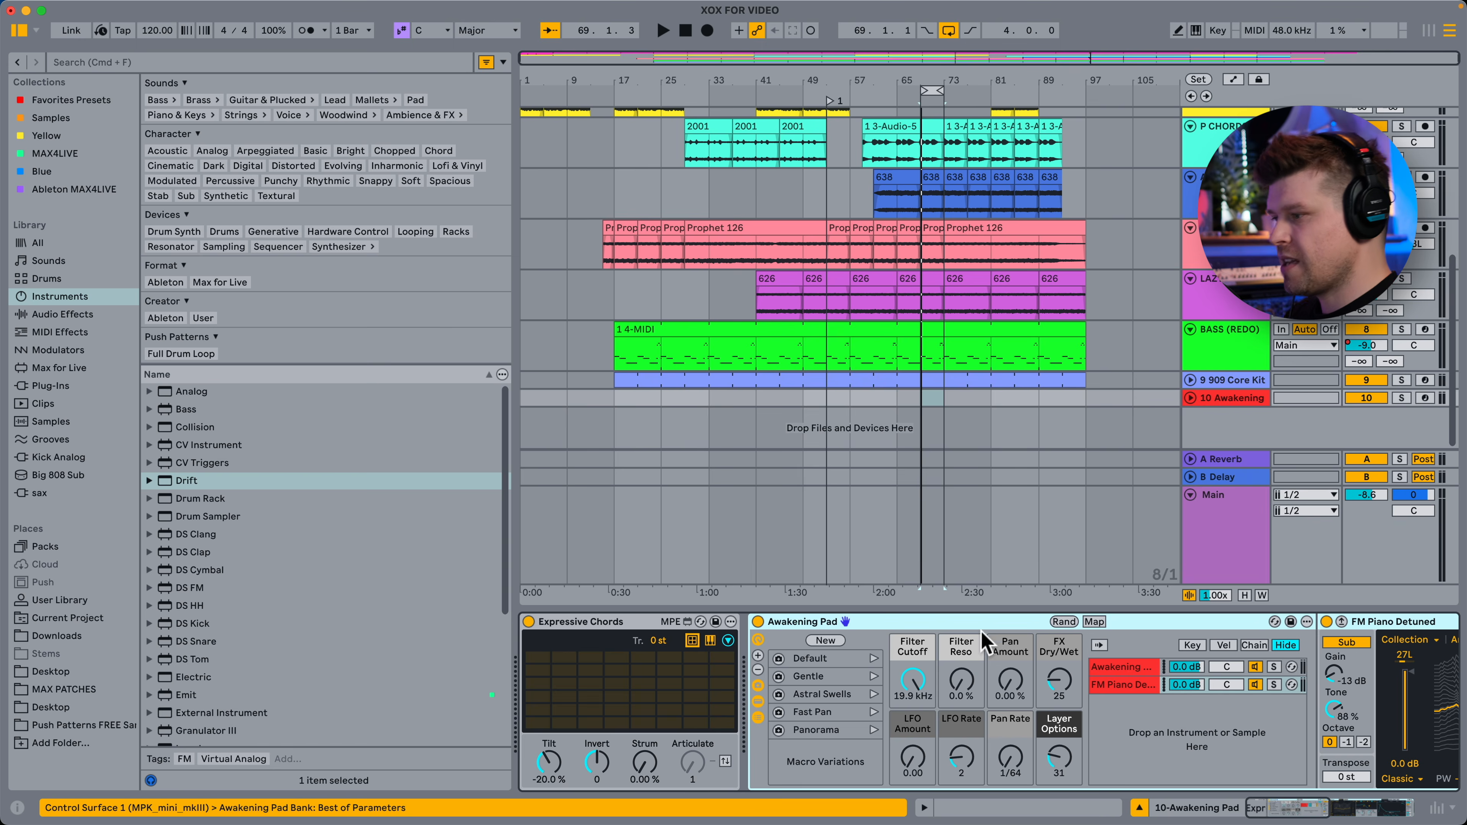
# Audition the chords on the two lowest pad rows of Expressive Chords with the Awakening Pad instrument.
pyautogui.click(638, 688)
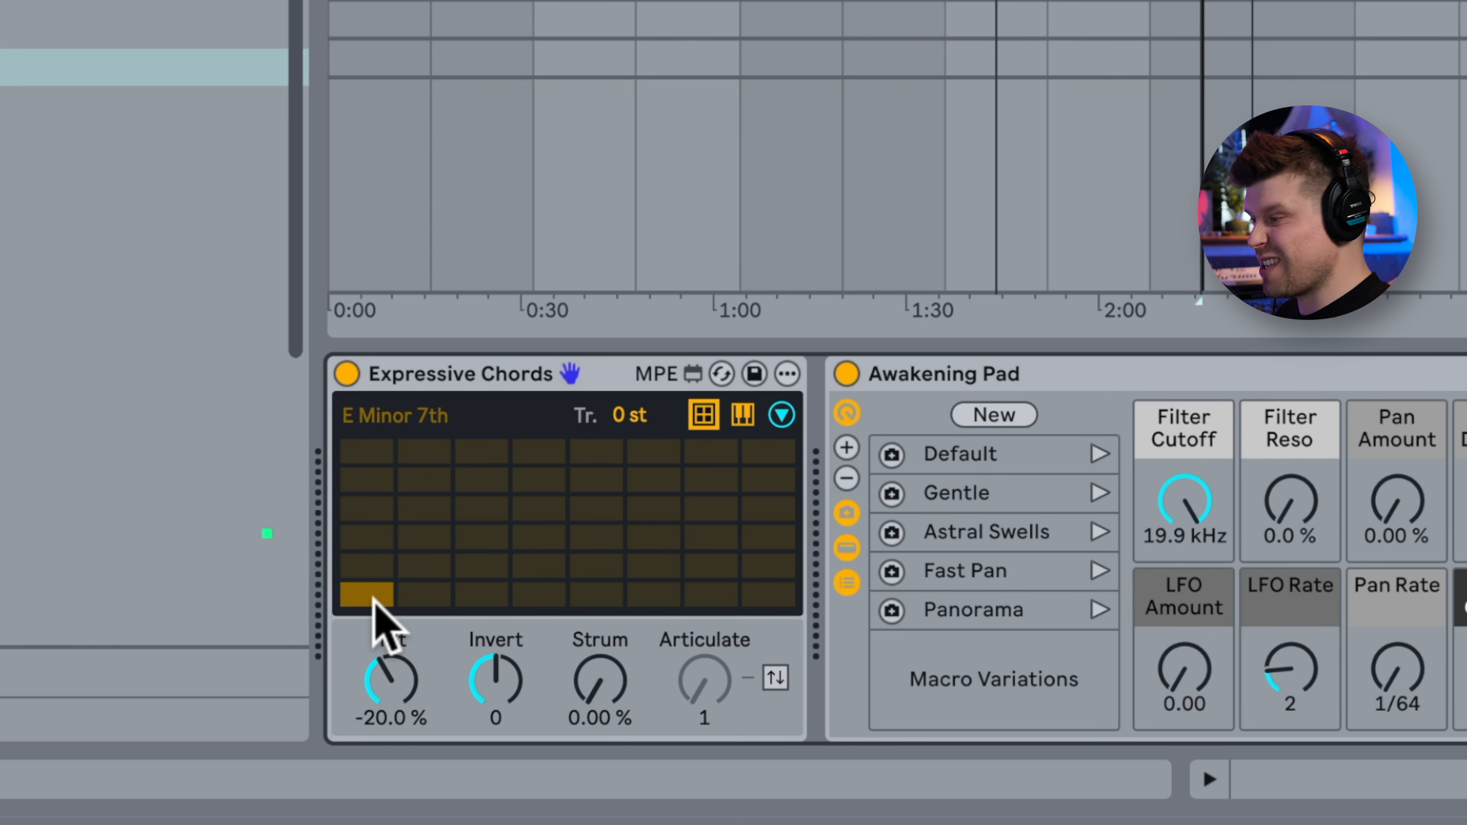
pyautogui.click(418, 594)
pyautogui.click(481, 595)
pyautogui.click(538, 599)
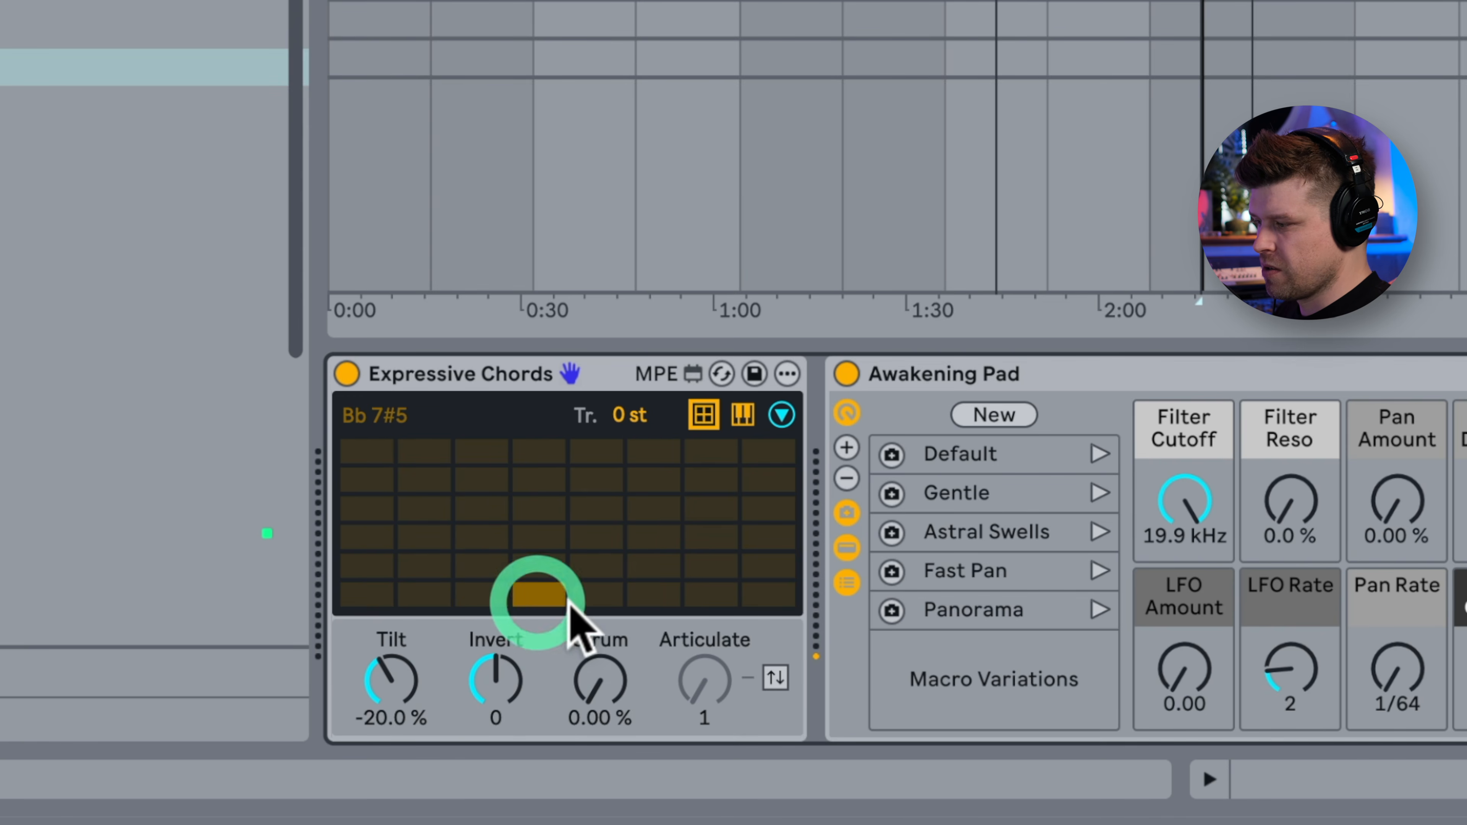
pyautogui.click(598, 595)
pyautogui.click(659, 594)
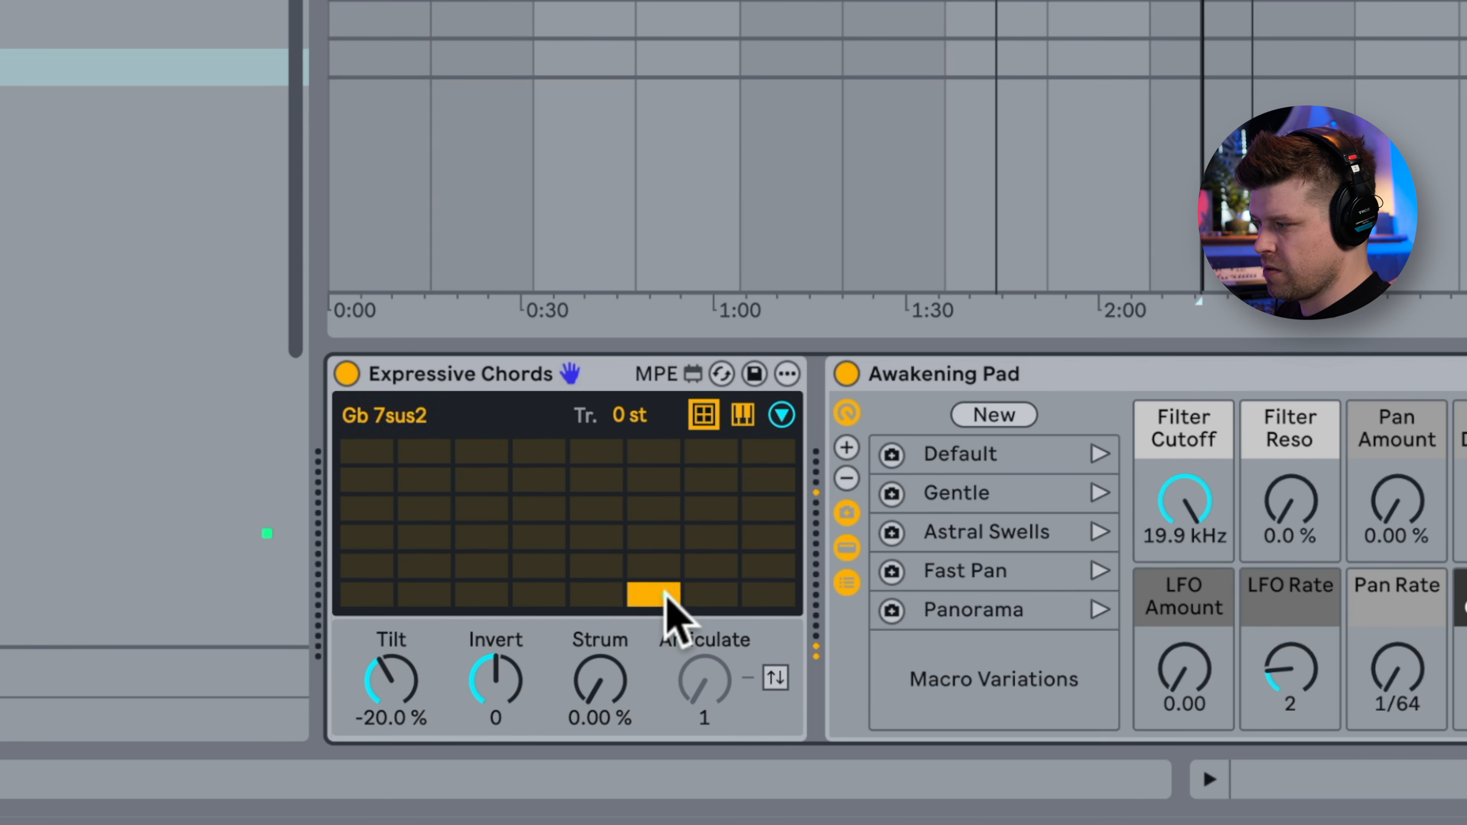
pyautogui.click(712, 596)
pyautogui.click(764, 599)
pyautogui.click(696, 565)
pyautogui.click(542, 566)
pyautogui.click(473, 556)
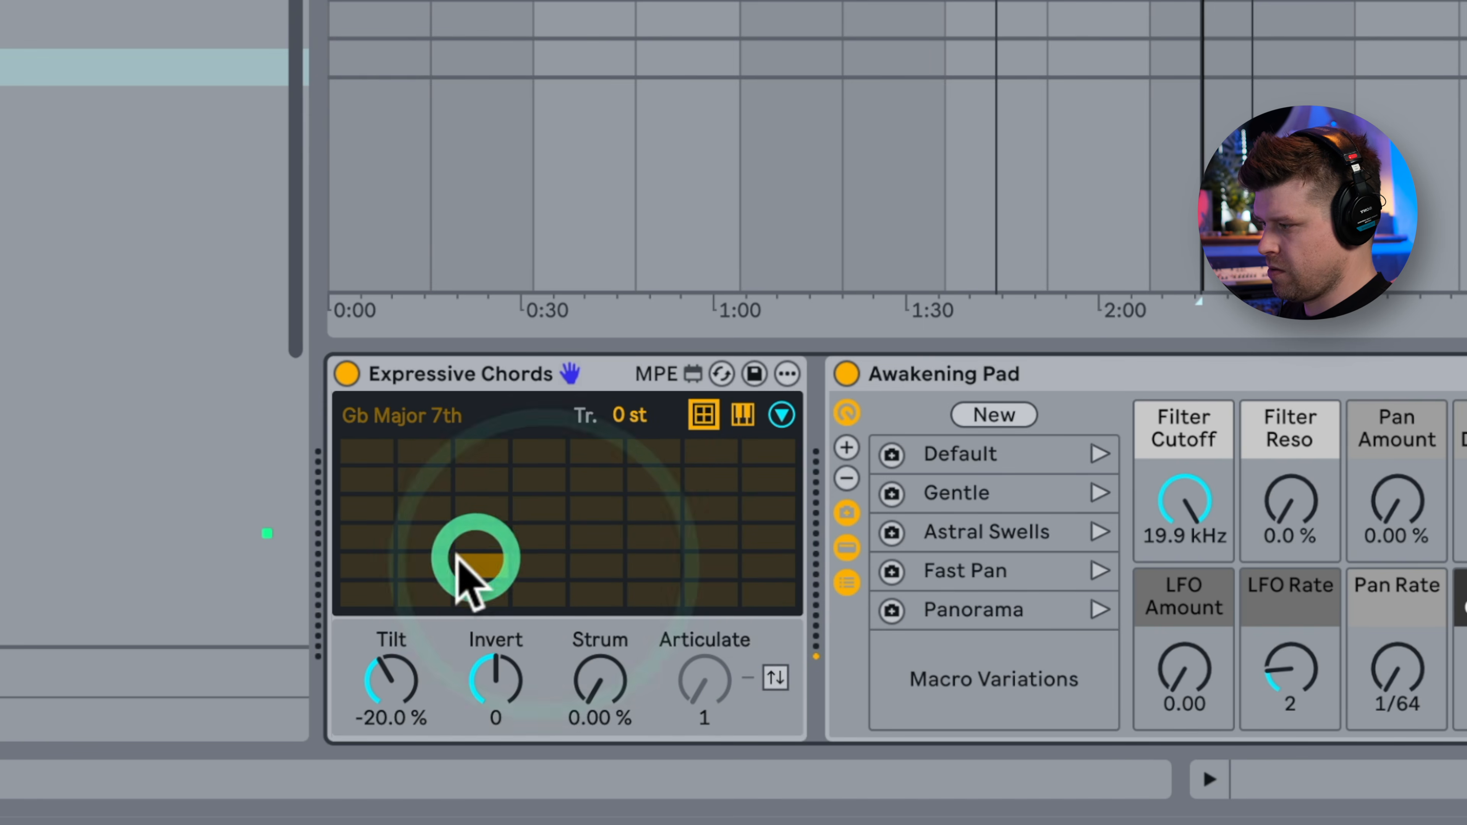
pyautogui.click(356, 598)
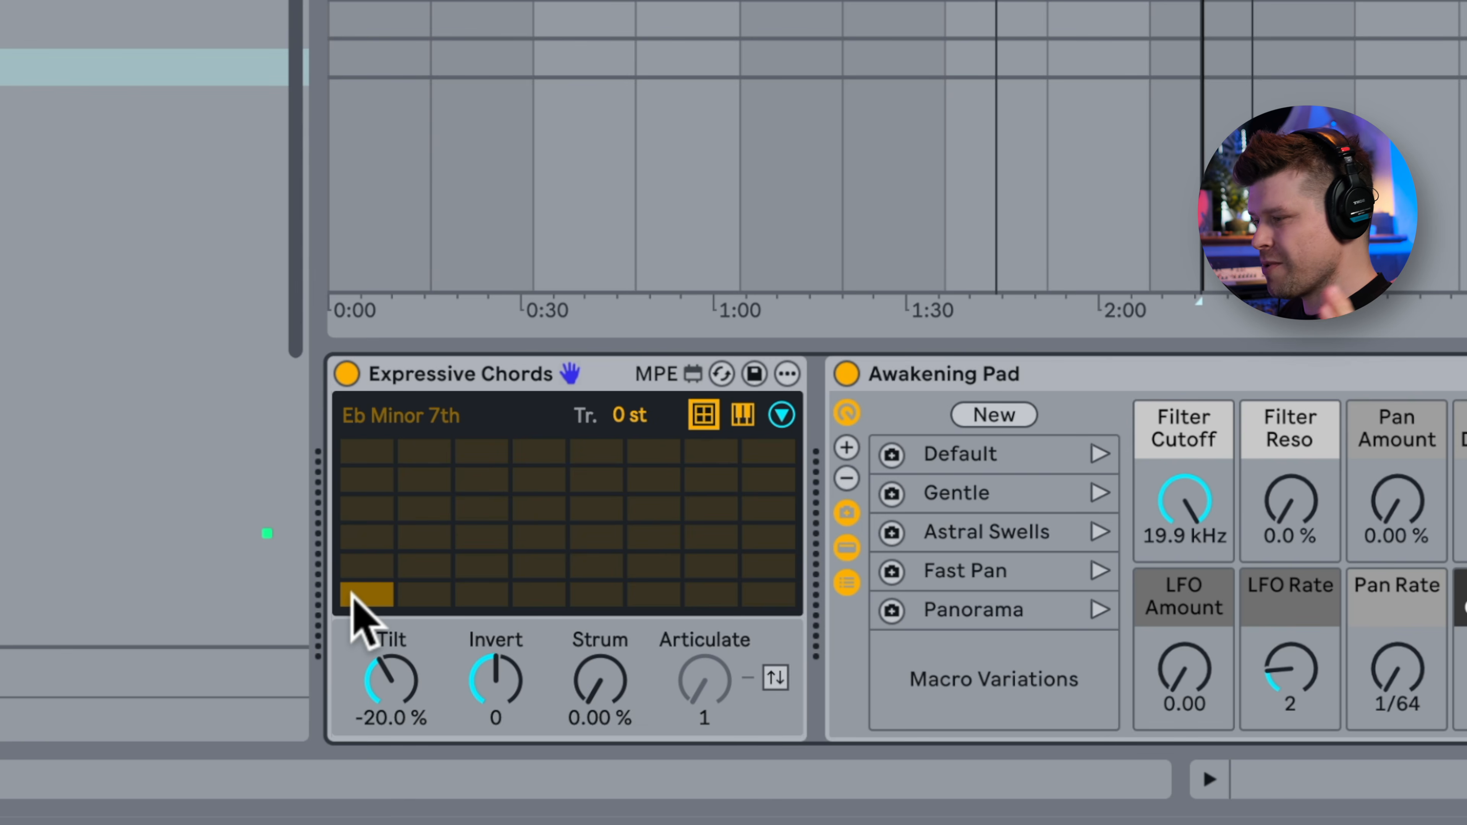
# Try transposing the Expressive Chords device and reset the transposition to 0 st.
pyautogui.moveTo(628, 418); pyautogui.dragTo(627, 405)
pyautogui.doubleClick(628, 416)
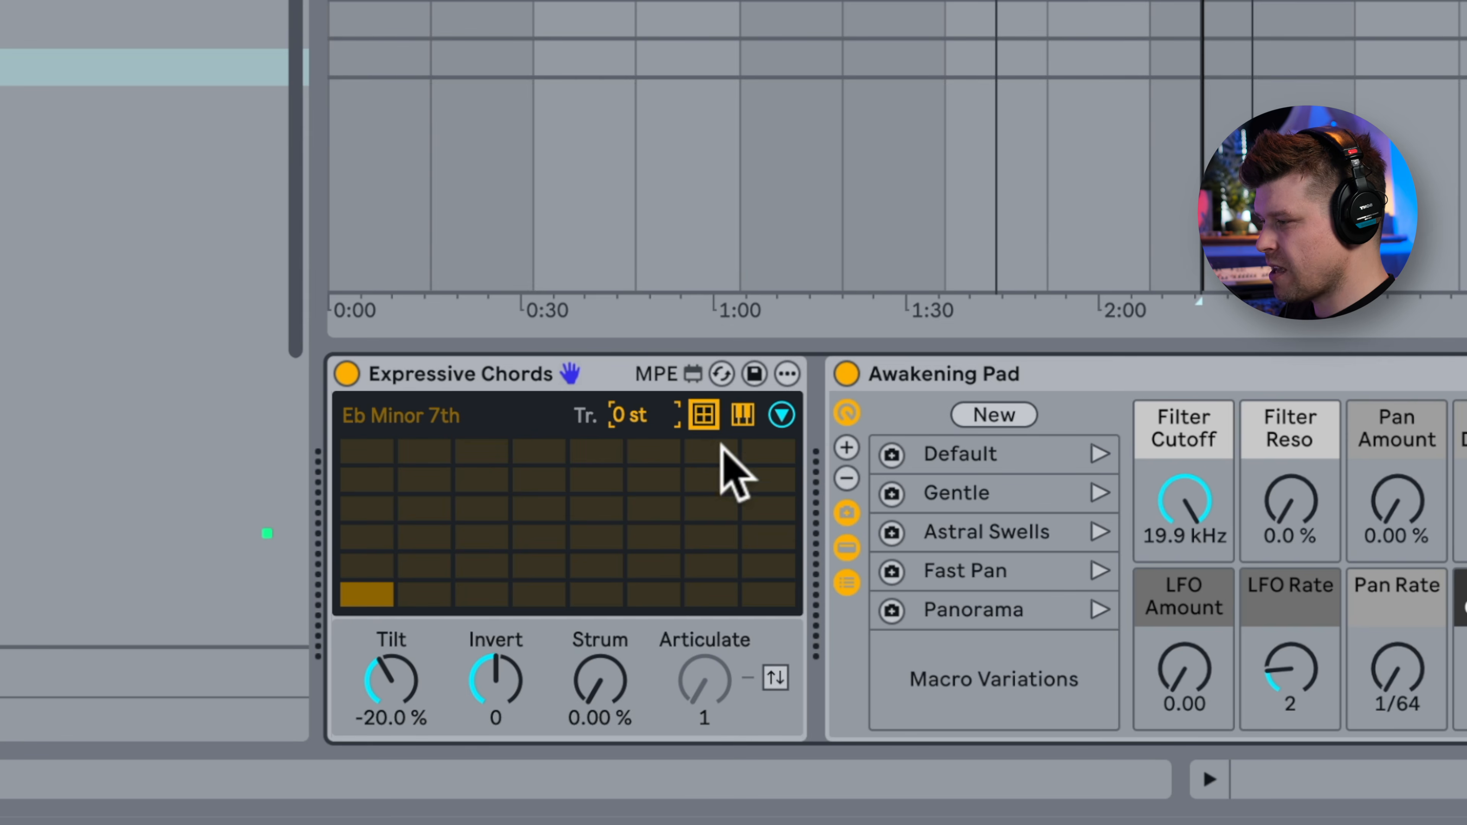
# Switch Expressive Chords to keyboard view, try Tilt at its maximum, and set Tilt to -62.2 %.
pyautogui.click(706, 425)
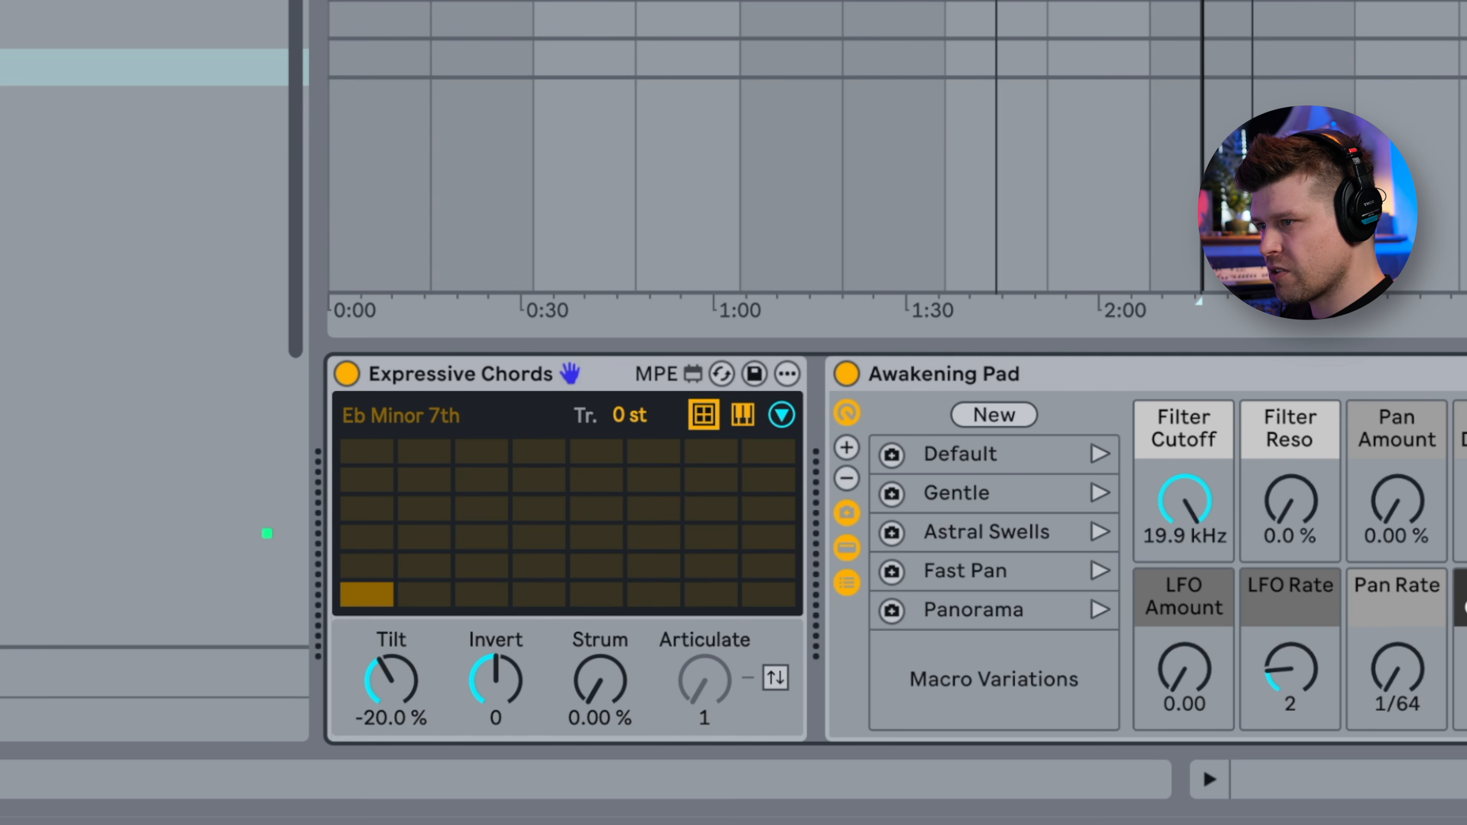
pyautogui.hotkey('alt', '2')
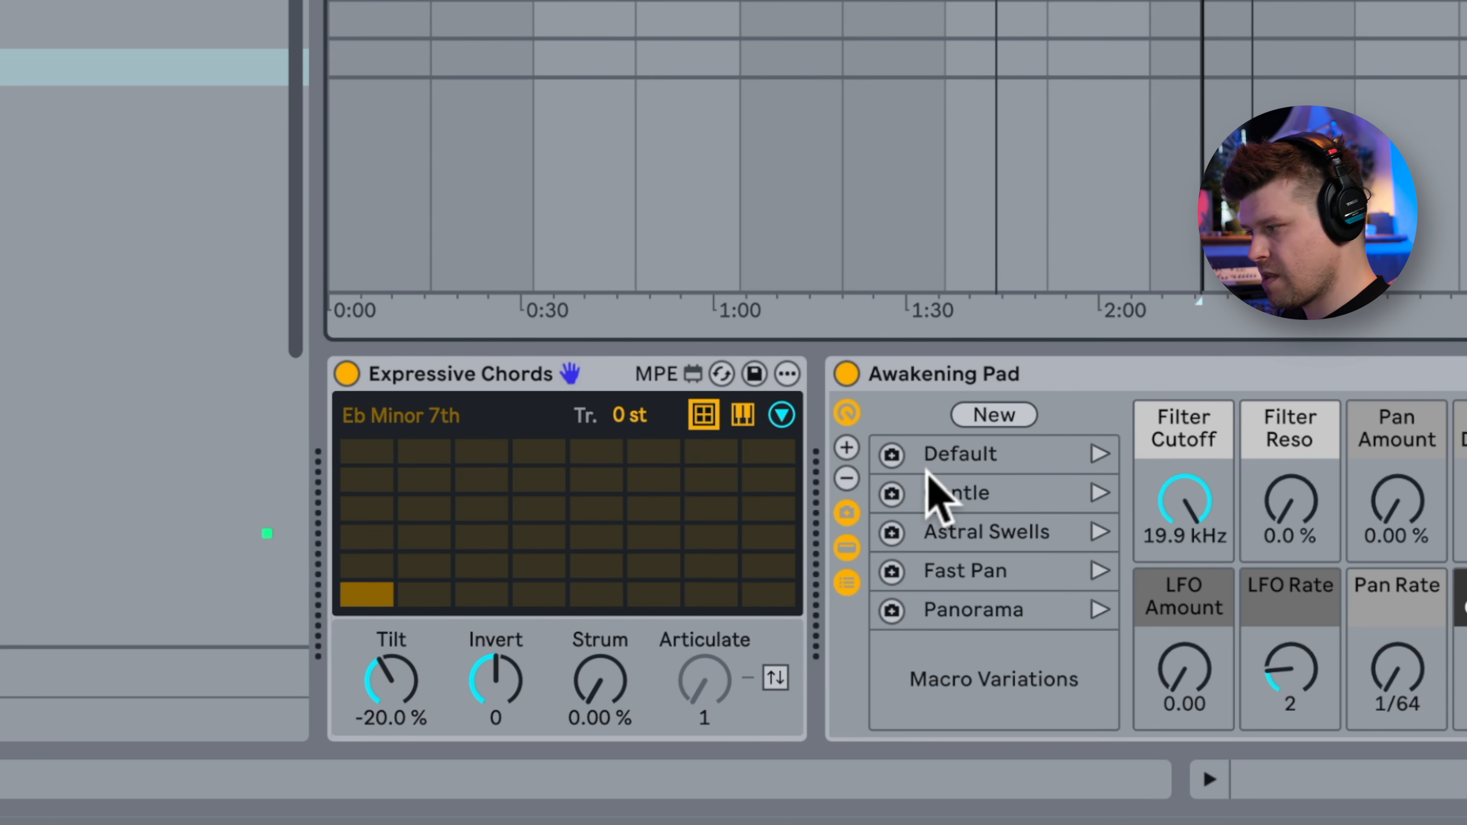
pyautogui.click(743, 415)
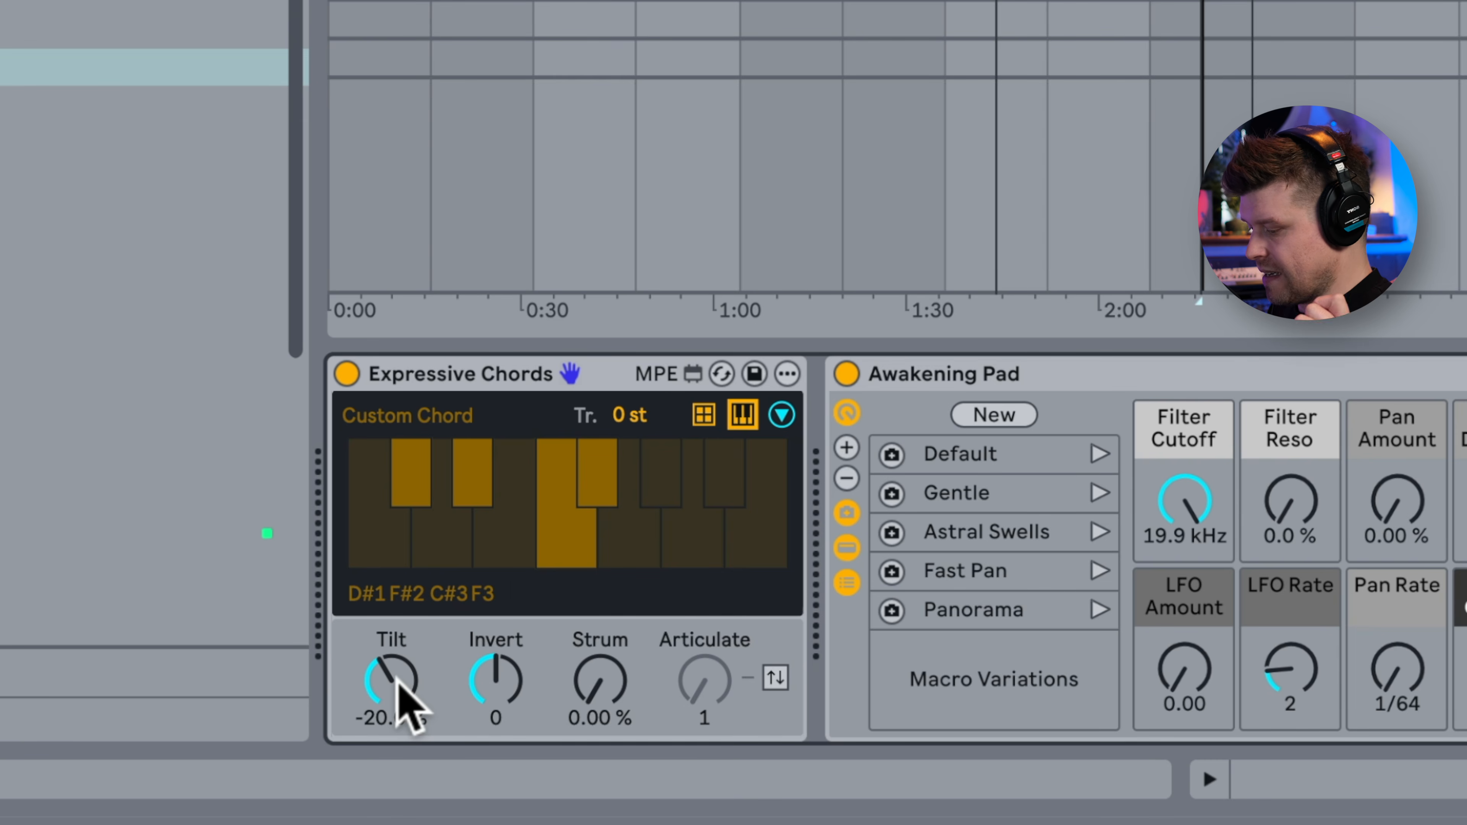
pyautogui.moveTo(404, 708); pyautogui.dragTo(388, 624)
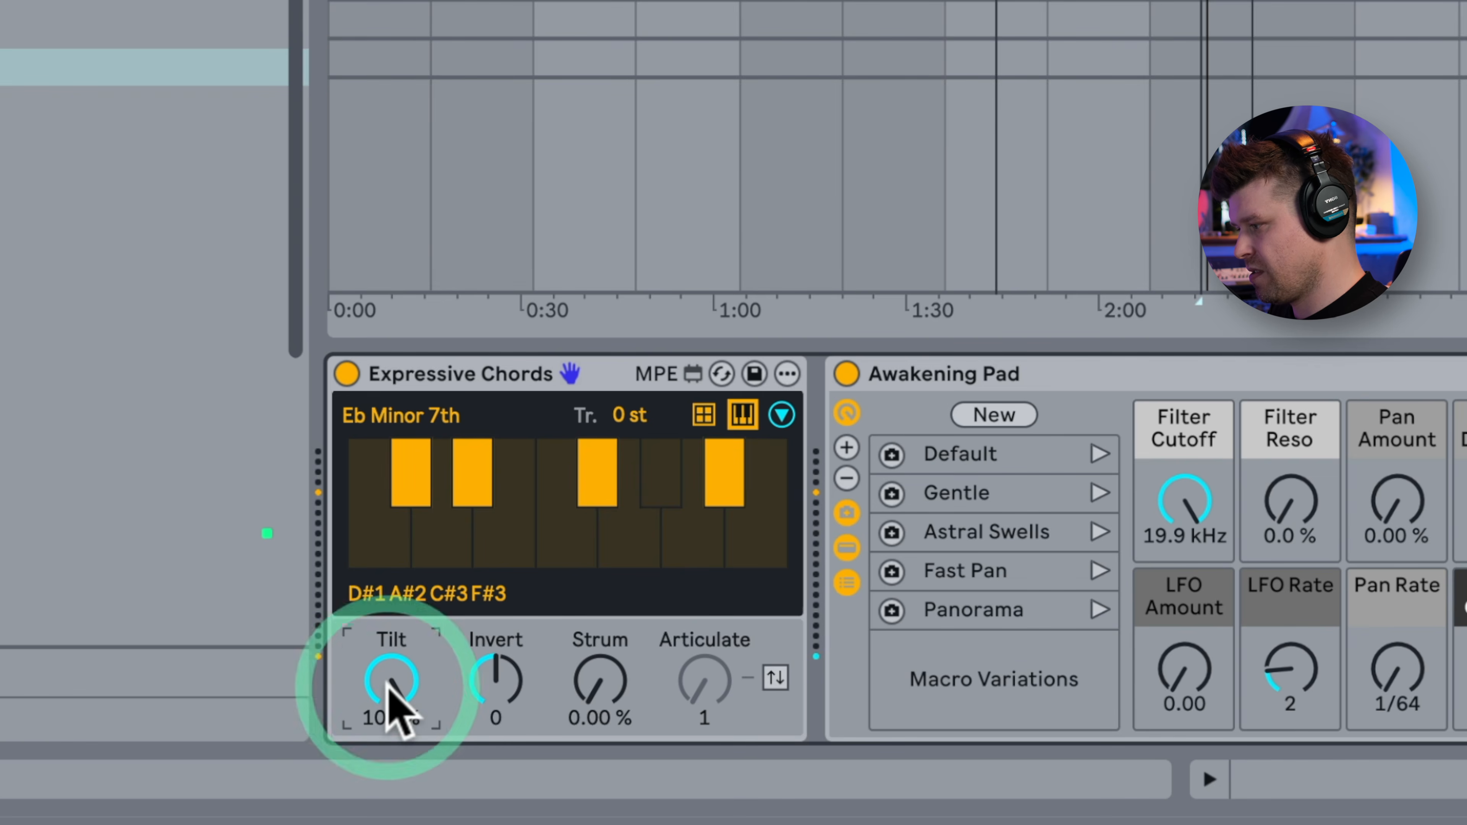
pyautogui.moveTo(387, 682); pyautogui.dragTo(386, 752)
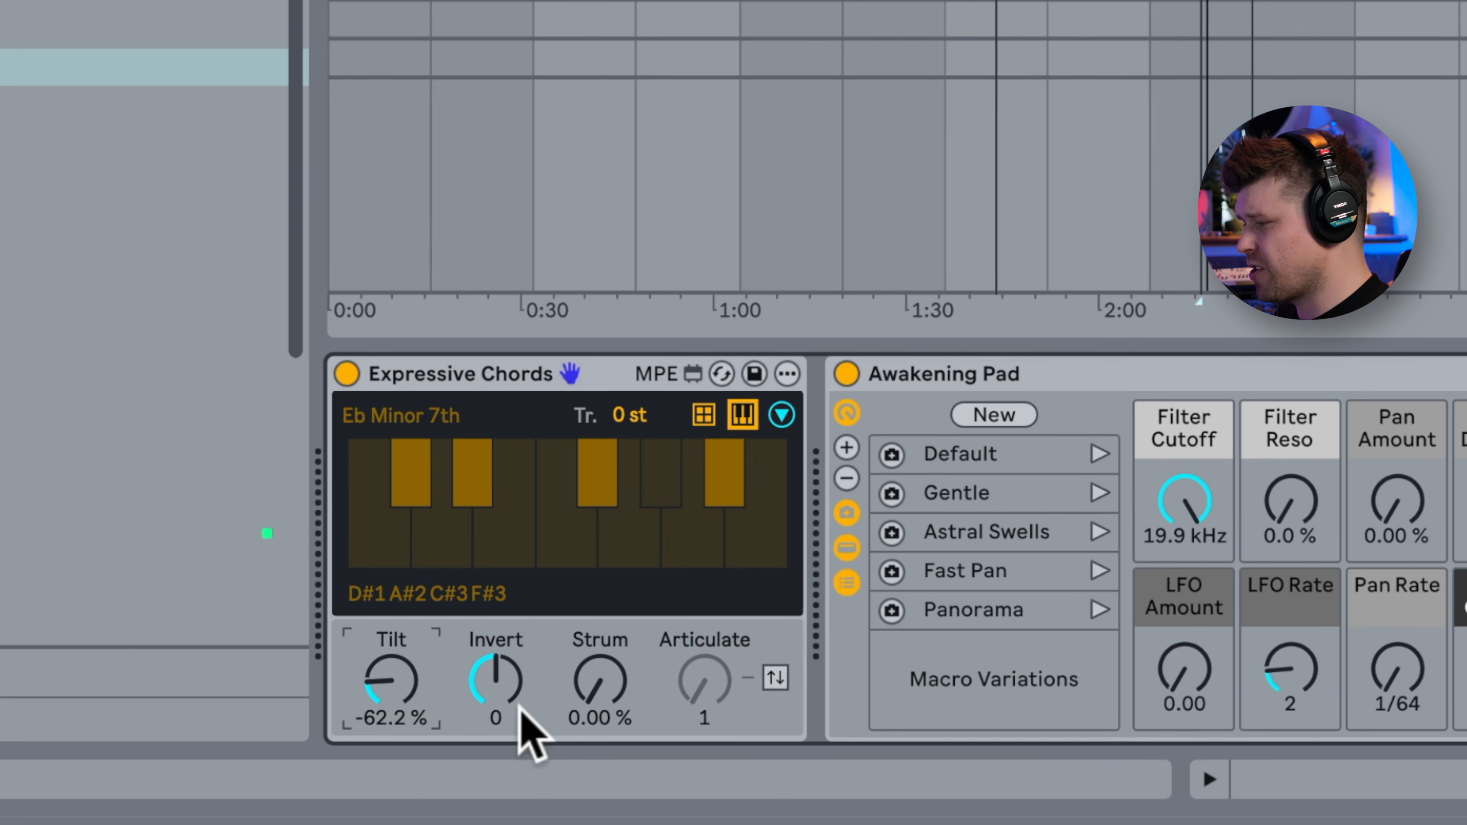
# Try negative and positive Invert values on Expressive Chords and return Invert to 0.
pyautogui.click(499, 681)
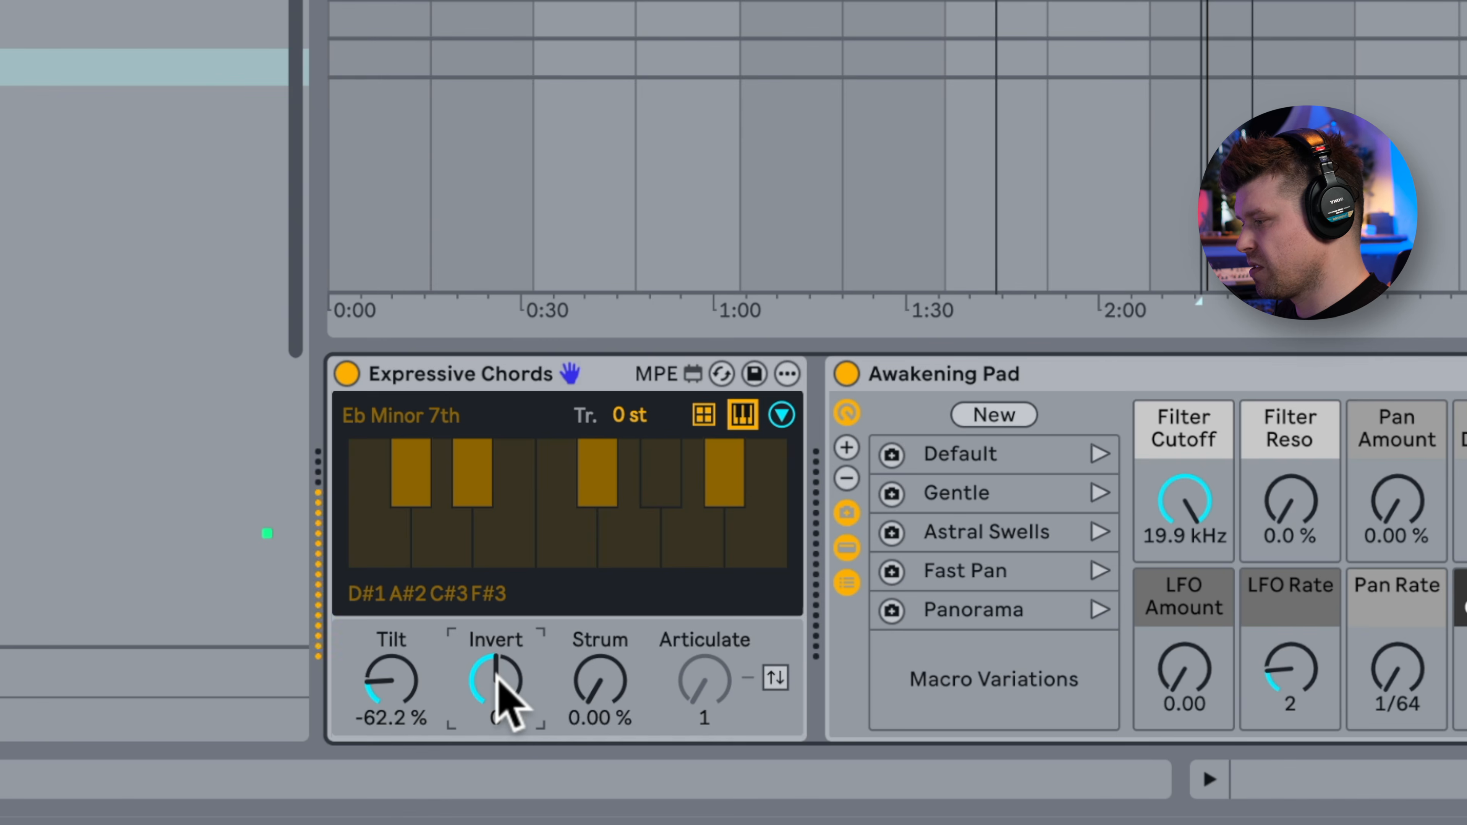
pyautogui.moveTo(494, 680); pyautogui.dragTo(496, 685)
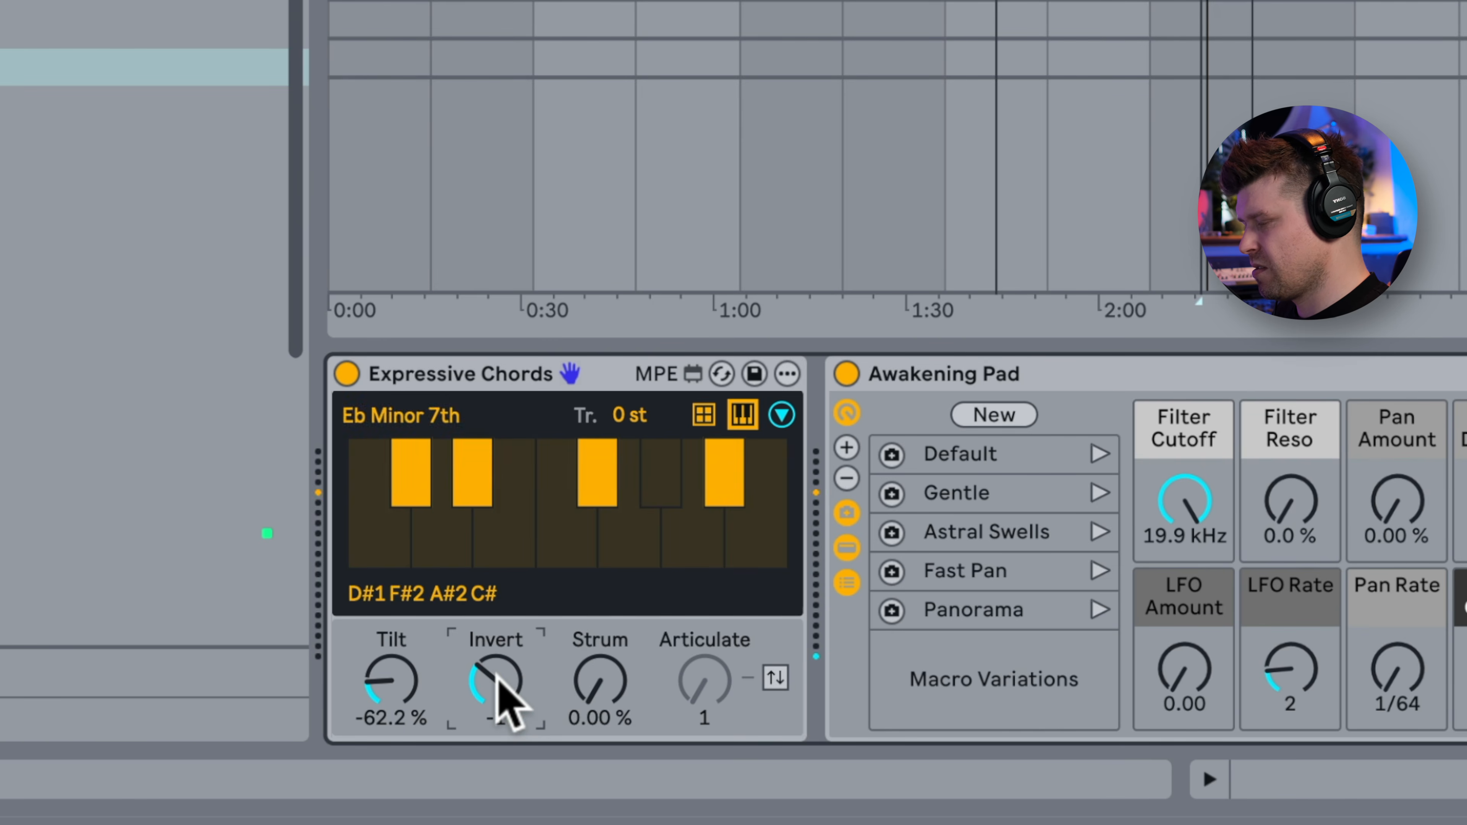
pyautogui.moveTo(497, 684); pyautogui.dragTo(497, 624)
pyautogui.moveTo(501, 689)
pyautogui.mouseDown()
pyautogui.moveTo(501, 664)
pyautogui.moveTo(497, 697)
pyautogui.moveTo(498, 676)
pyautogui.mouseUp()
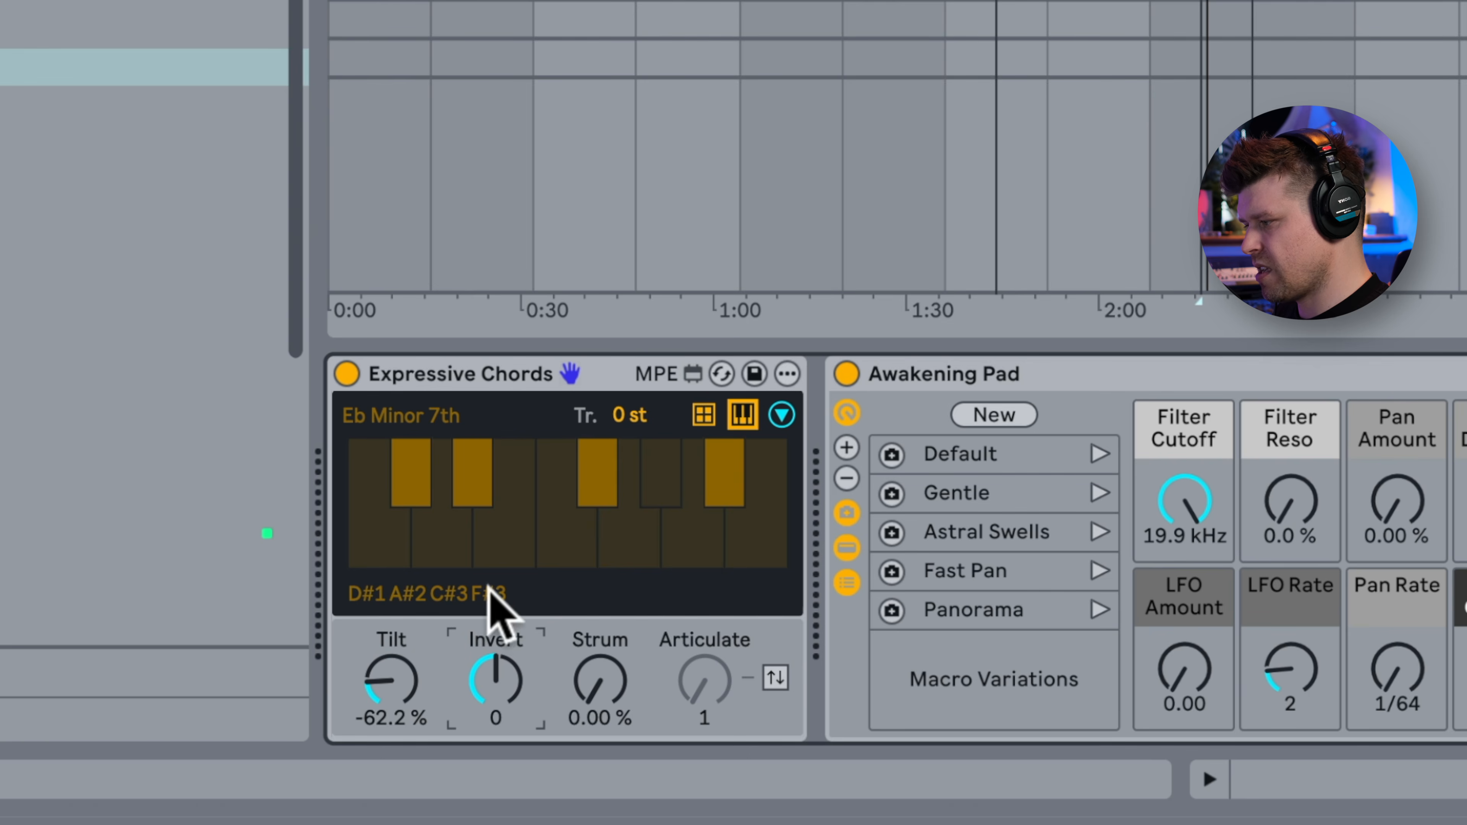
pyautogui.moveTo(496, 604); pyautogui.dragTo(496, 595)
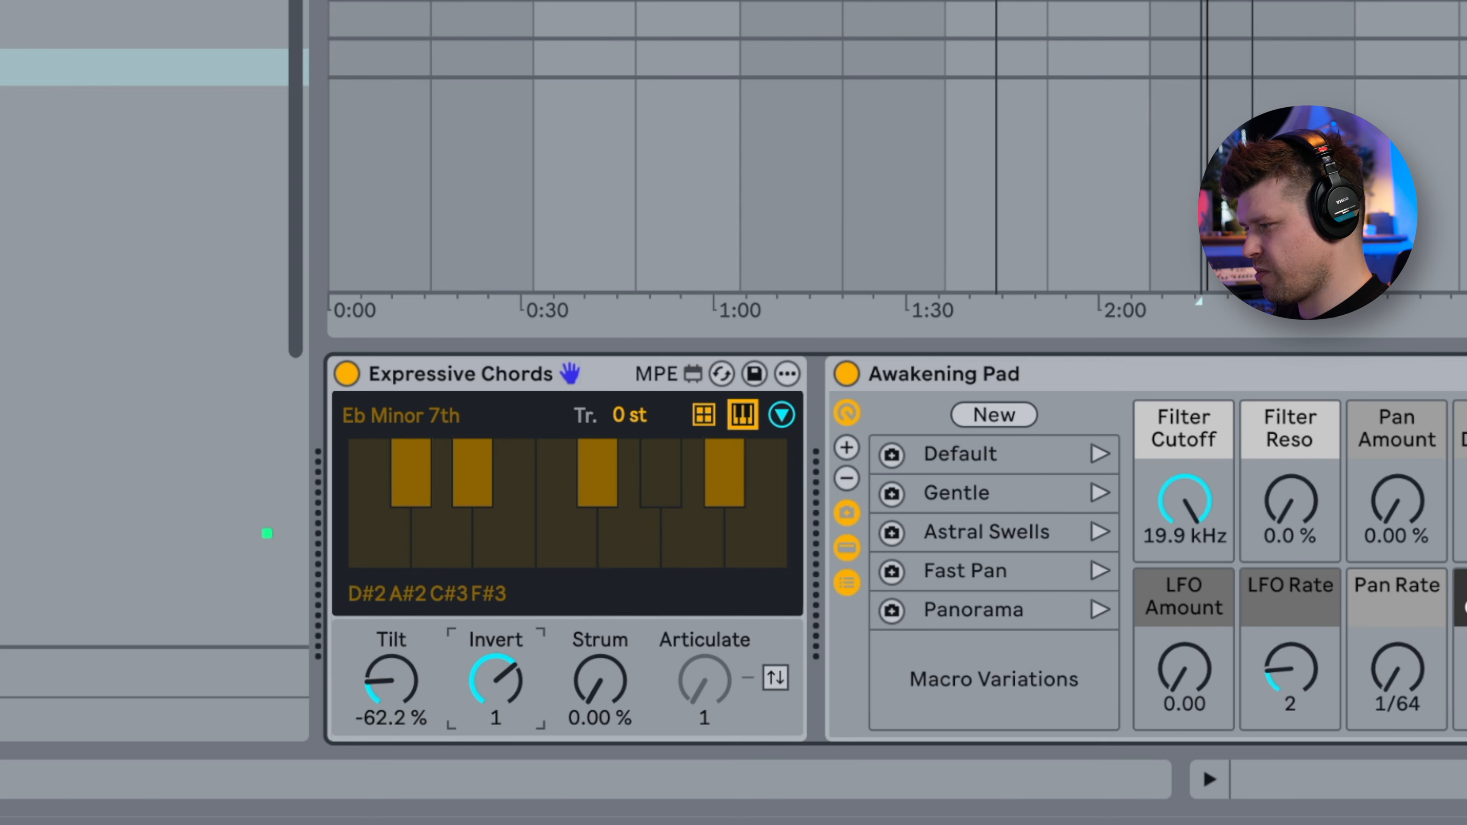
pyautogui.moveTo(501, 679); pyautogui.dragTo(497, 638)
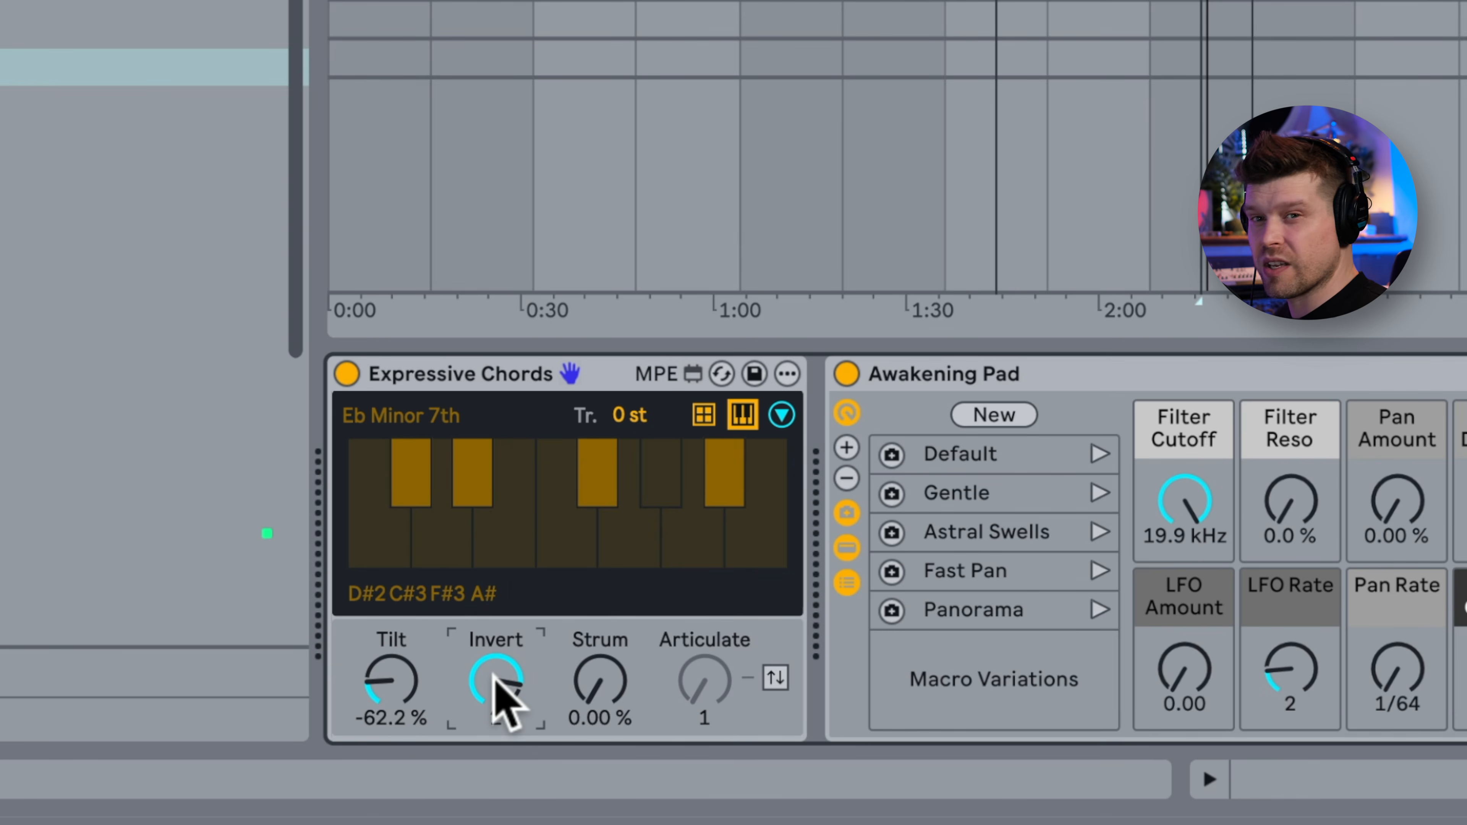
pyautogui.moveTo(501, 691); pyautogui.dragTo(502, 719)
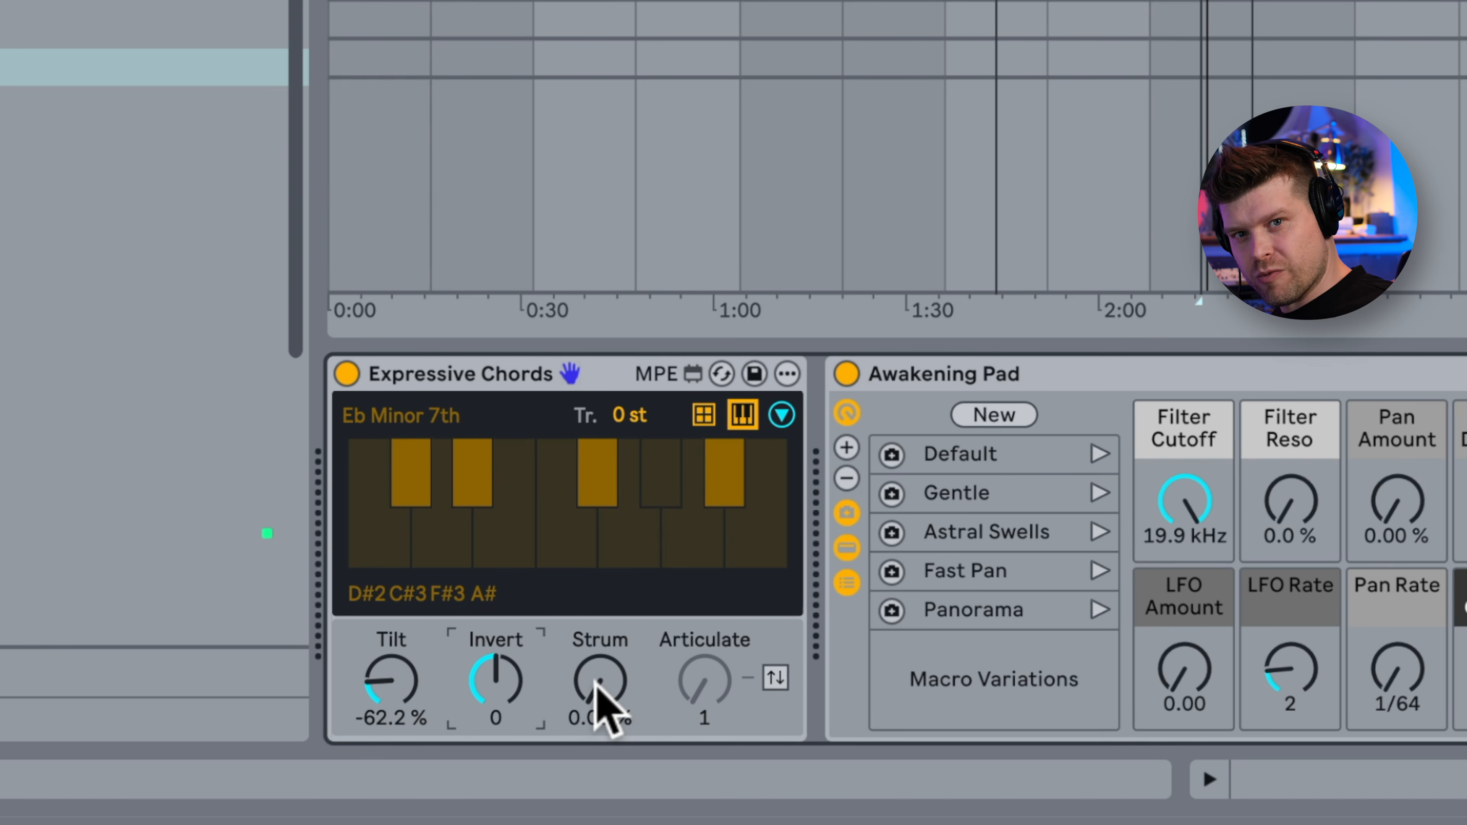
# Try Strum at its maximum, set it to 46.5 %, and set Articulate to 7.
pyautogui.moveTo(595, 682); pyautogui.dragTo(596, 680)
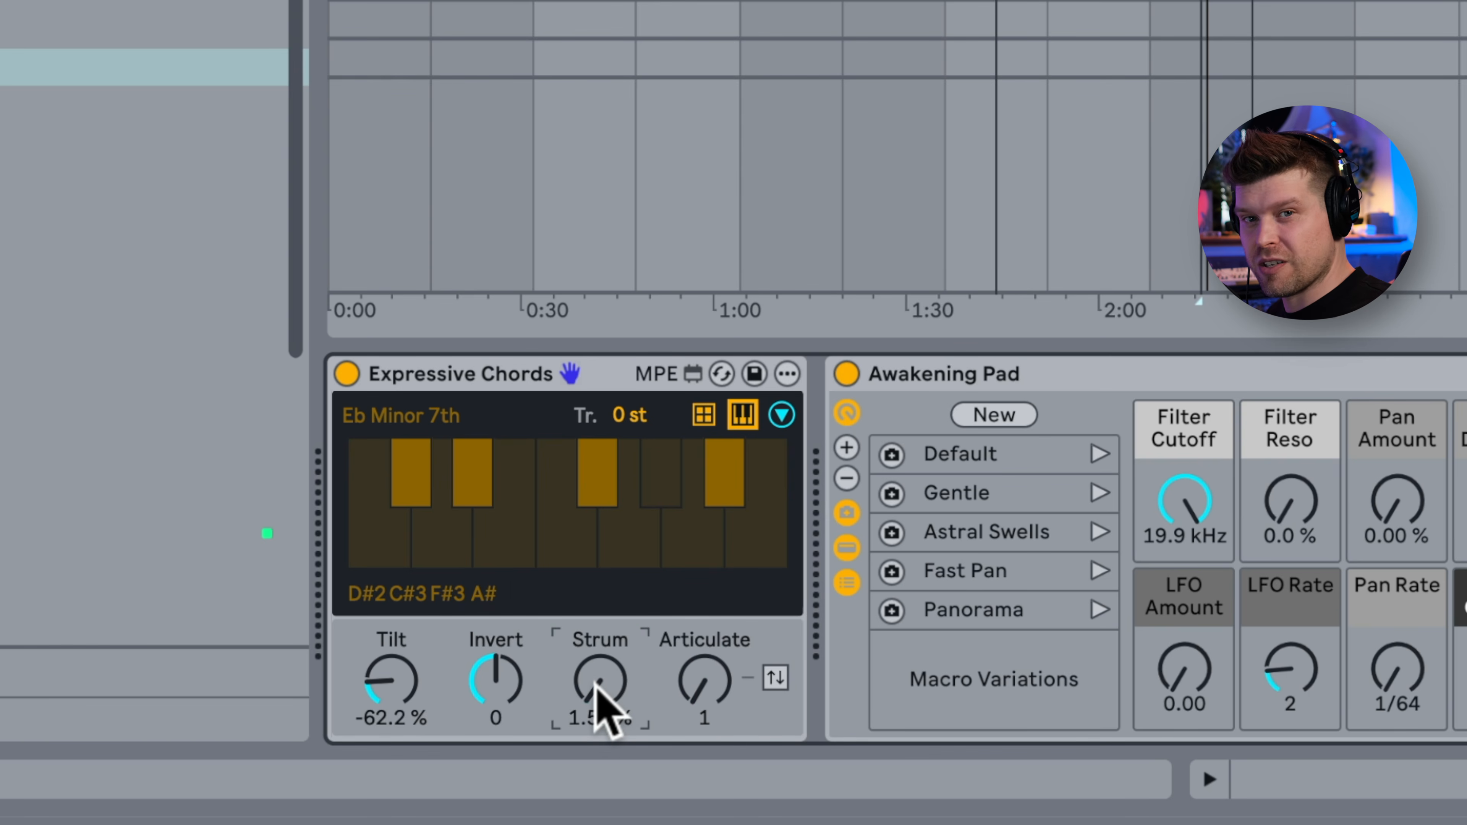
pyautogui.moveTo(598, 685); pyautogui.dragTo(598, 684)
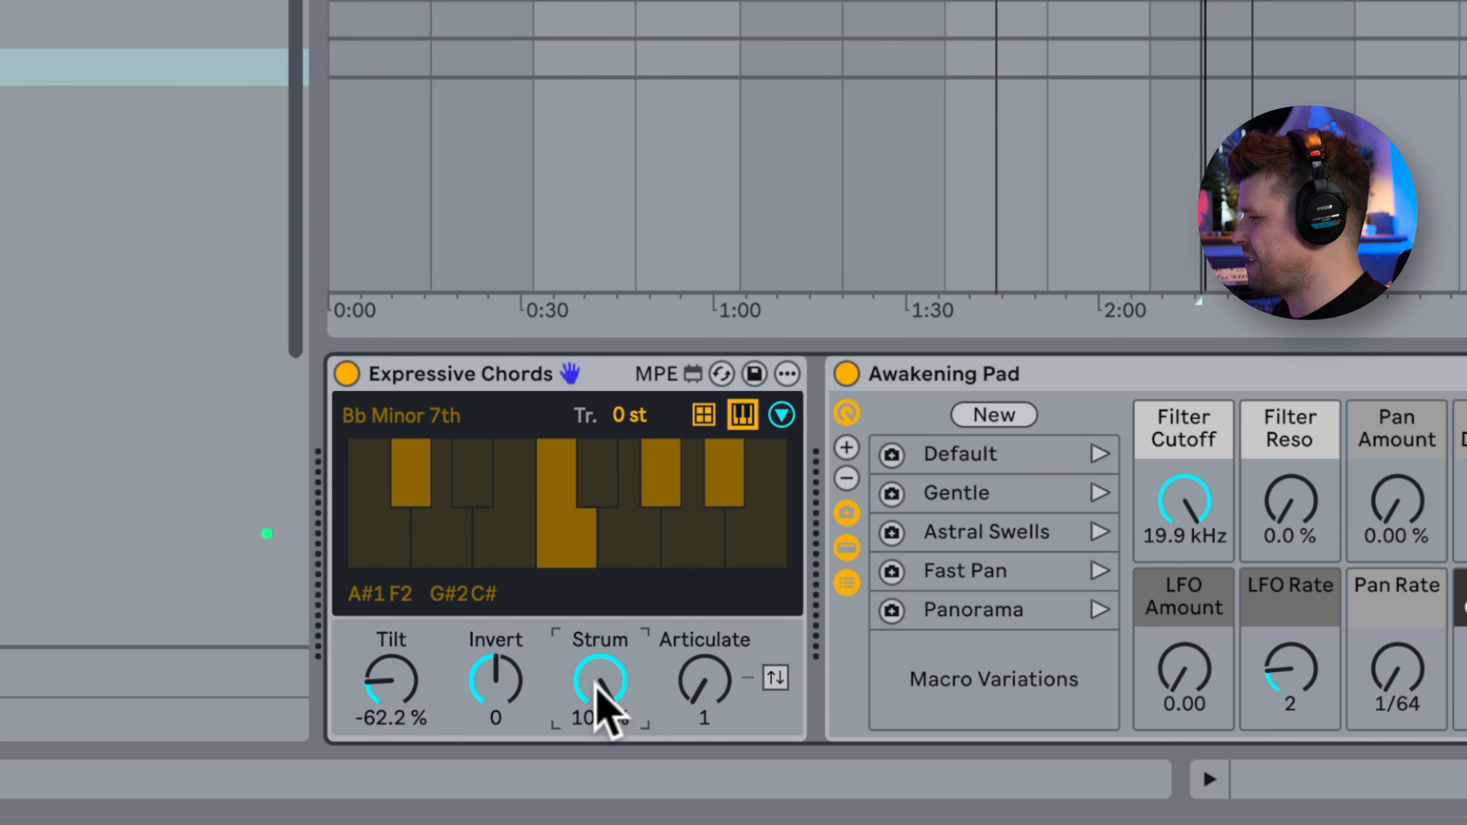
pyautogui.moveTo(603, 717)
pyautogui.mouseDown()
pyautogui.moveTo(602, 780)
pyautogui.moveTo(600, 692)
pyautogui.mouseUp()
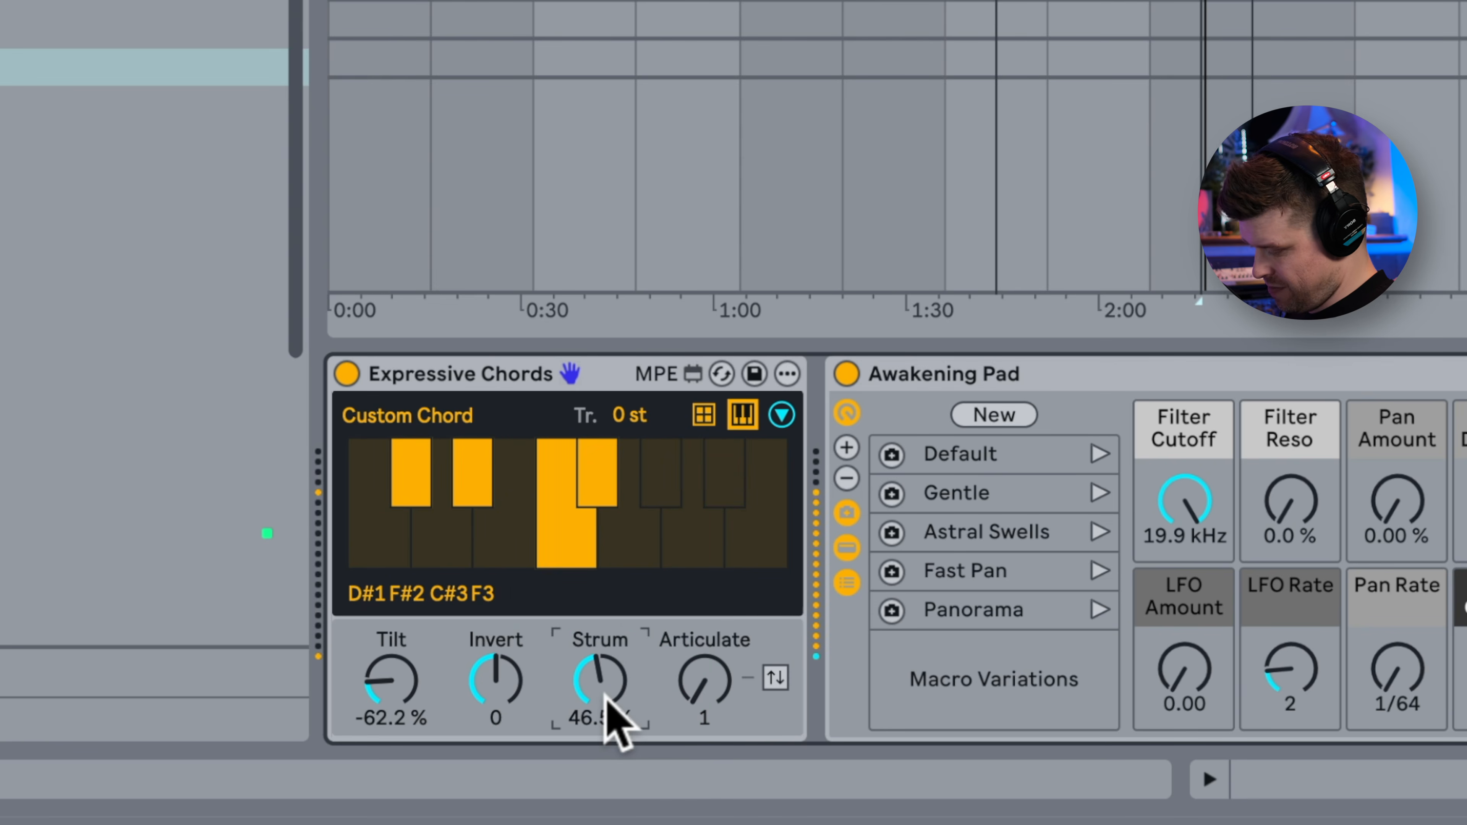
pyautogui.click(708, 672)
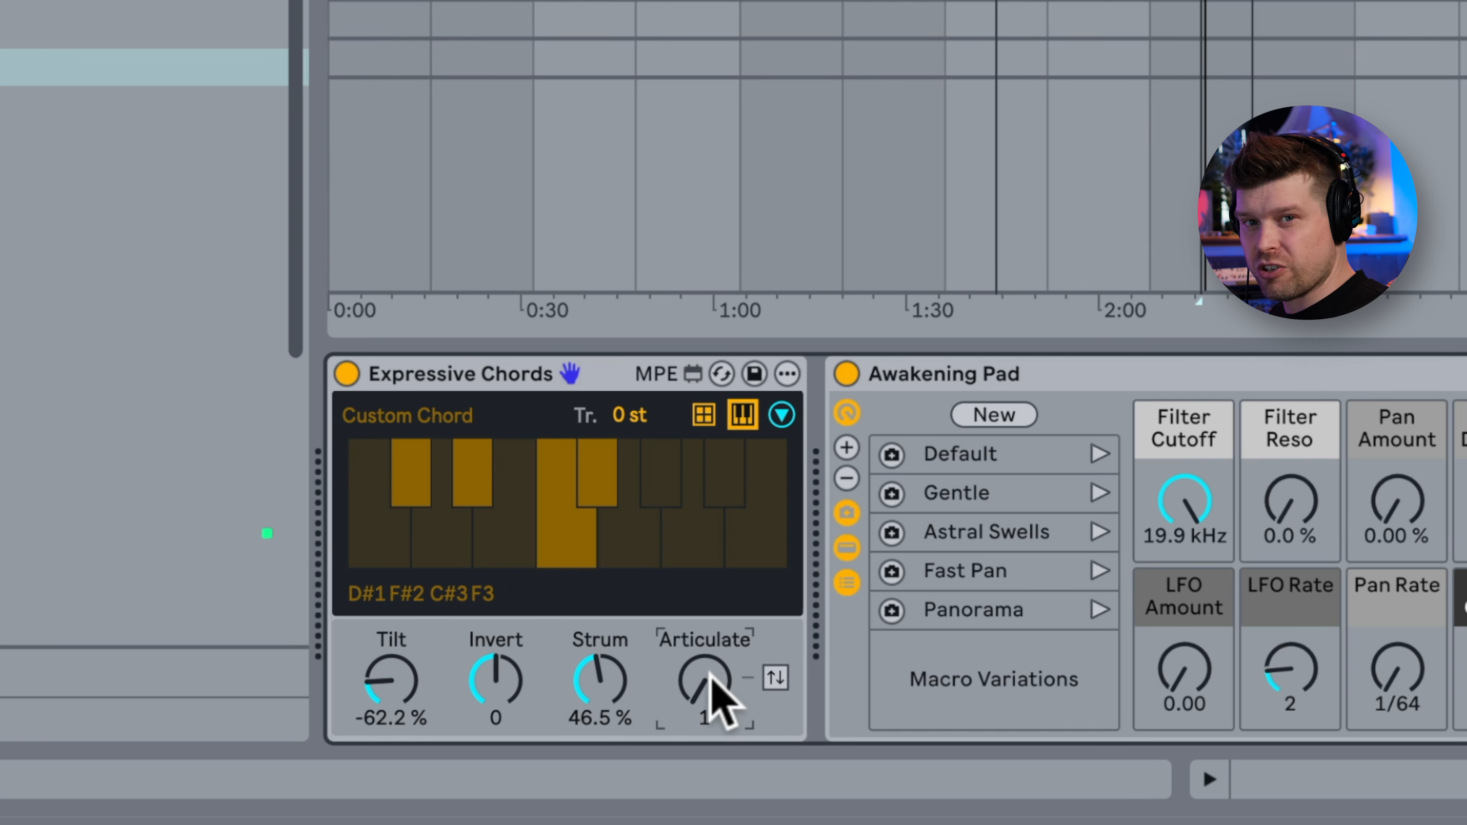
pyautogui.moveTo(708, 687)
pyautogui.mouseDown()
pyautogui.moveTo(711, 660)
pyautogui.moveTo(714, 688)
pyautogui.moveTo(711, 674)
pyautogui.mouseUp()
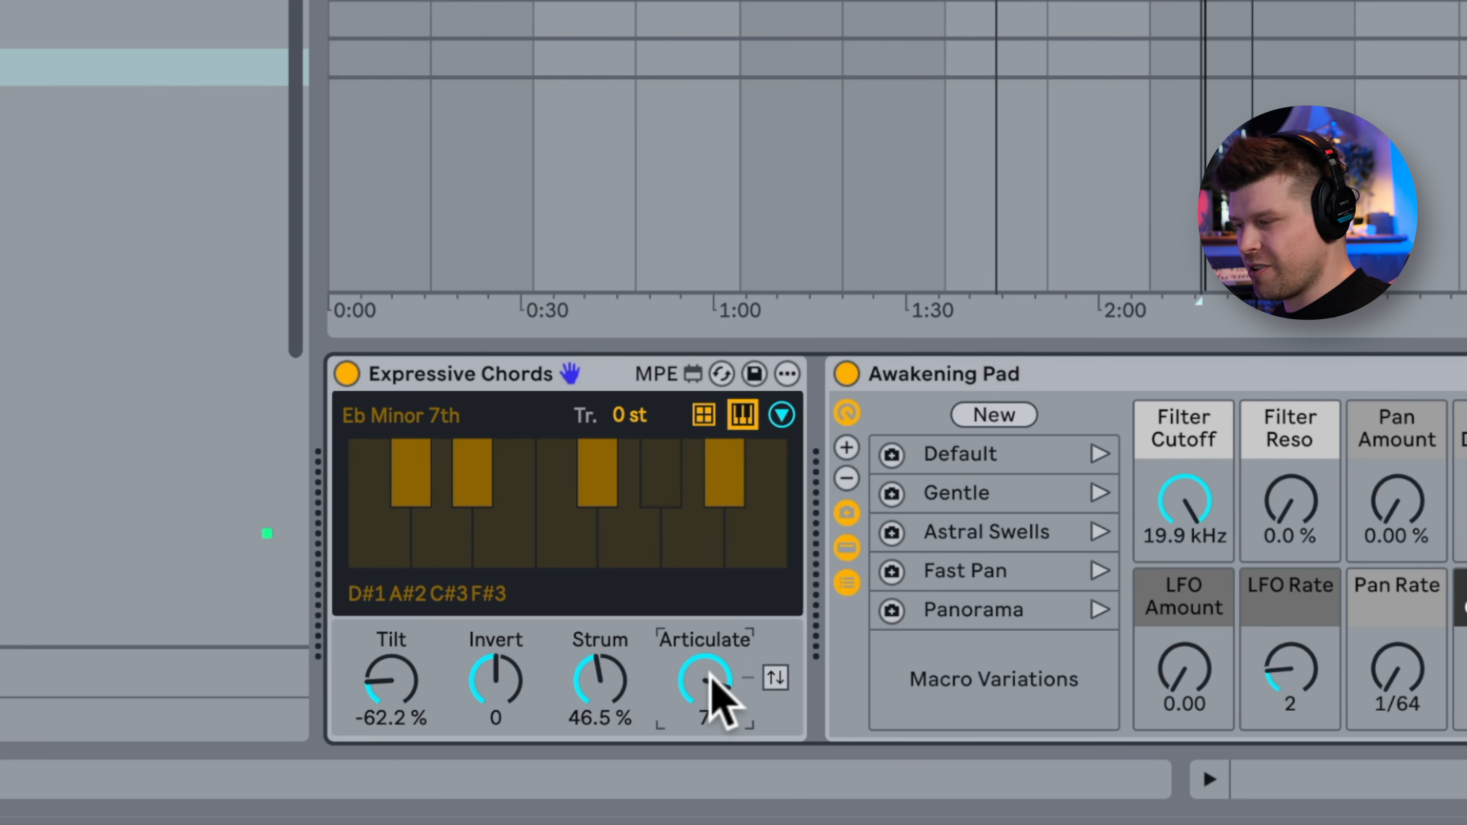
# Turn on the up/down option beside Articulate and expand Expressive Chords to show its Modulation section.
pyautogui.click(777, 679)
pyautogui.click(778, 678)
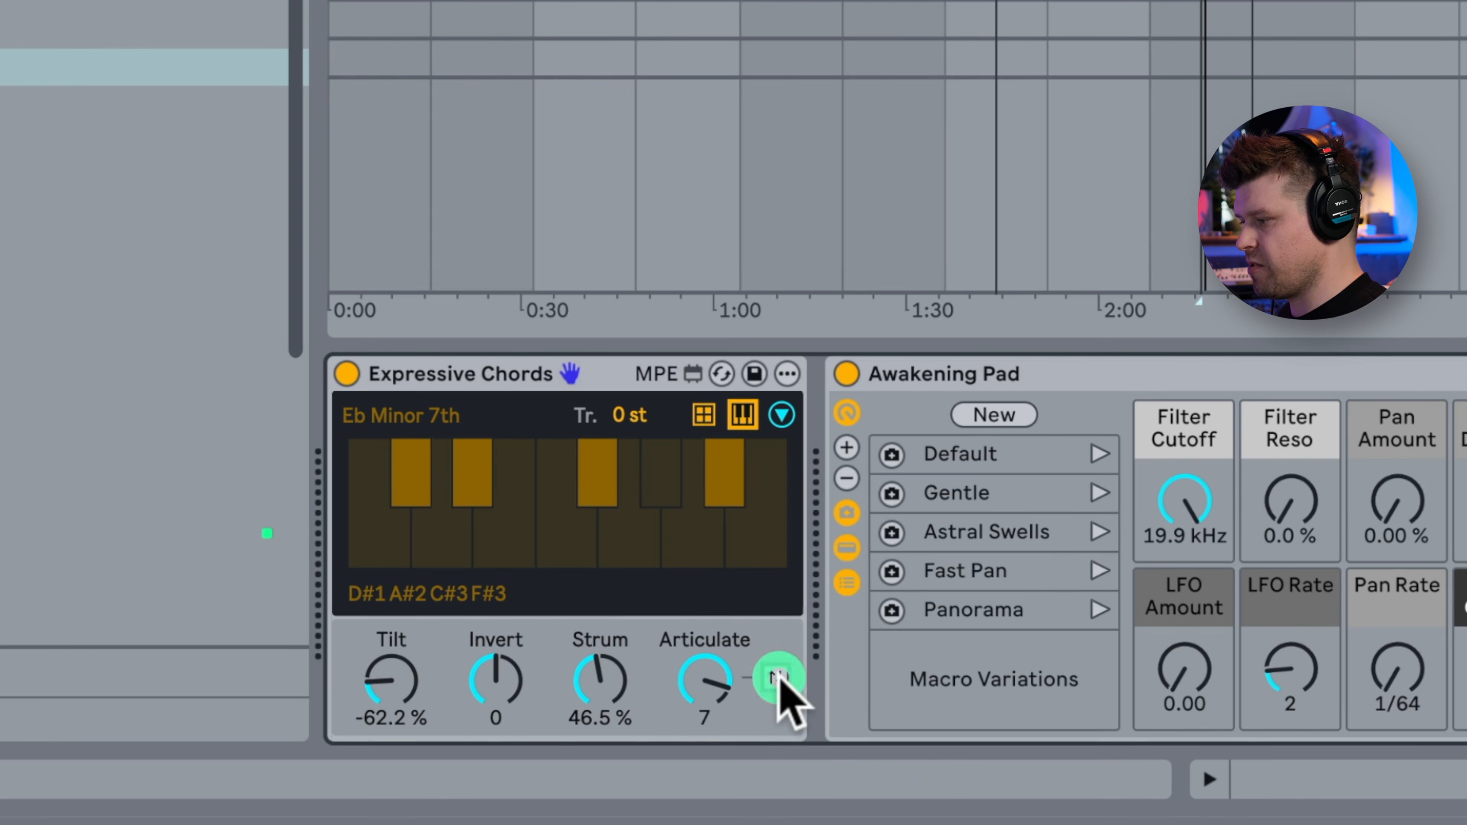
pyautogui.click(782, 415)
pyautogui.click(783, 415)
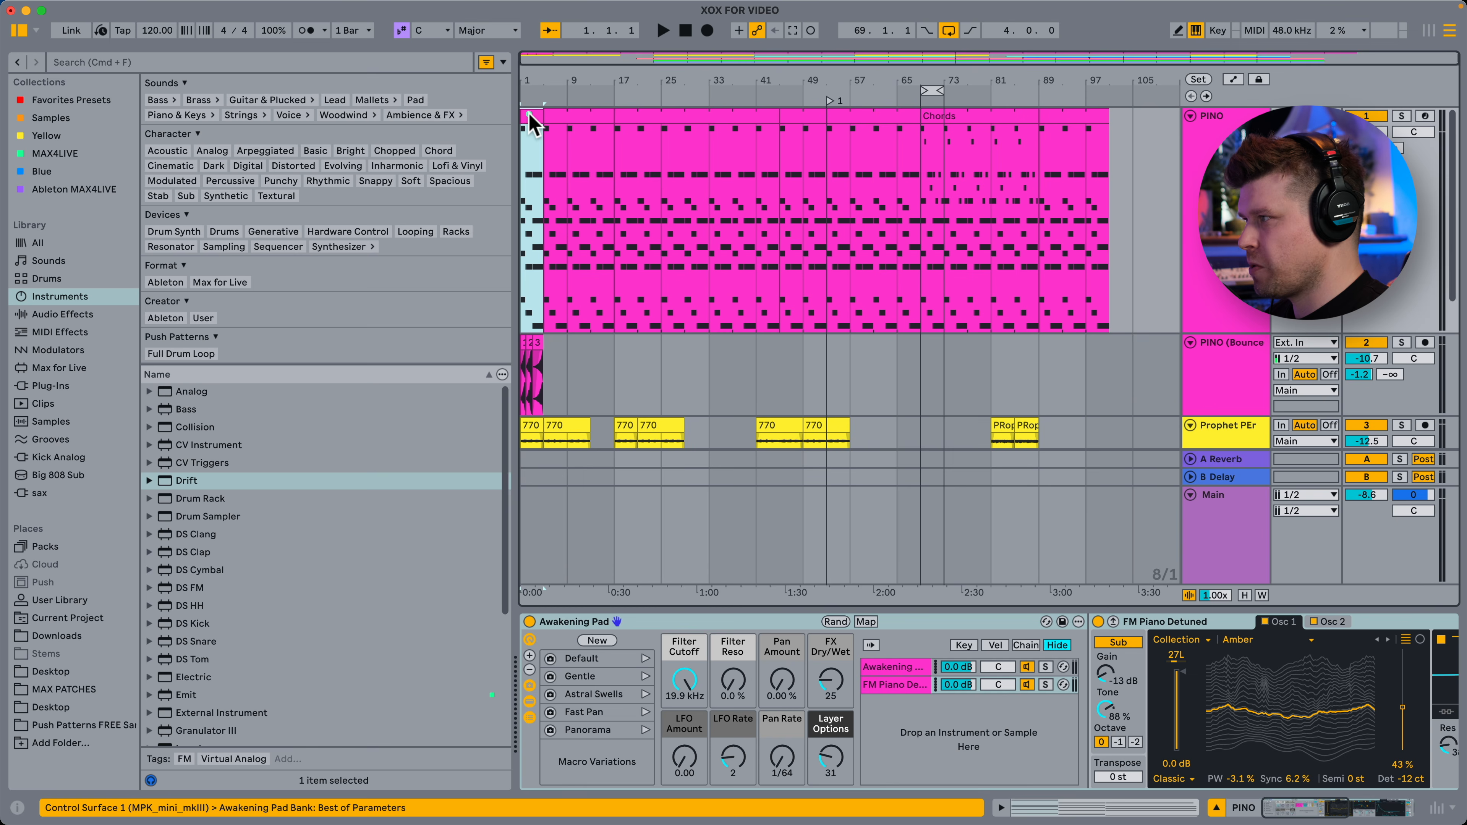
# Copy the first clip of the PINO track to the start of the Awakening track and unfold that track.
pyautogui.click(530, 120)
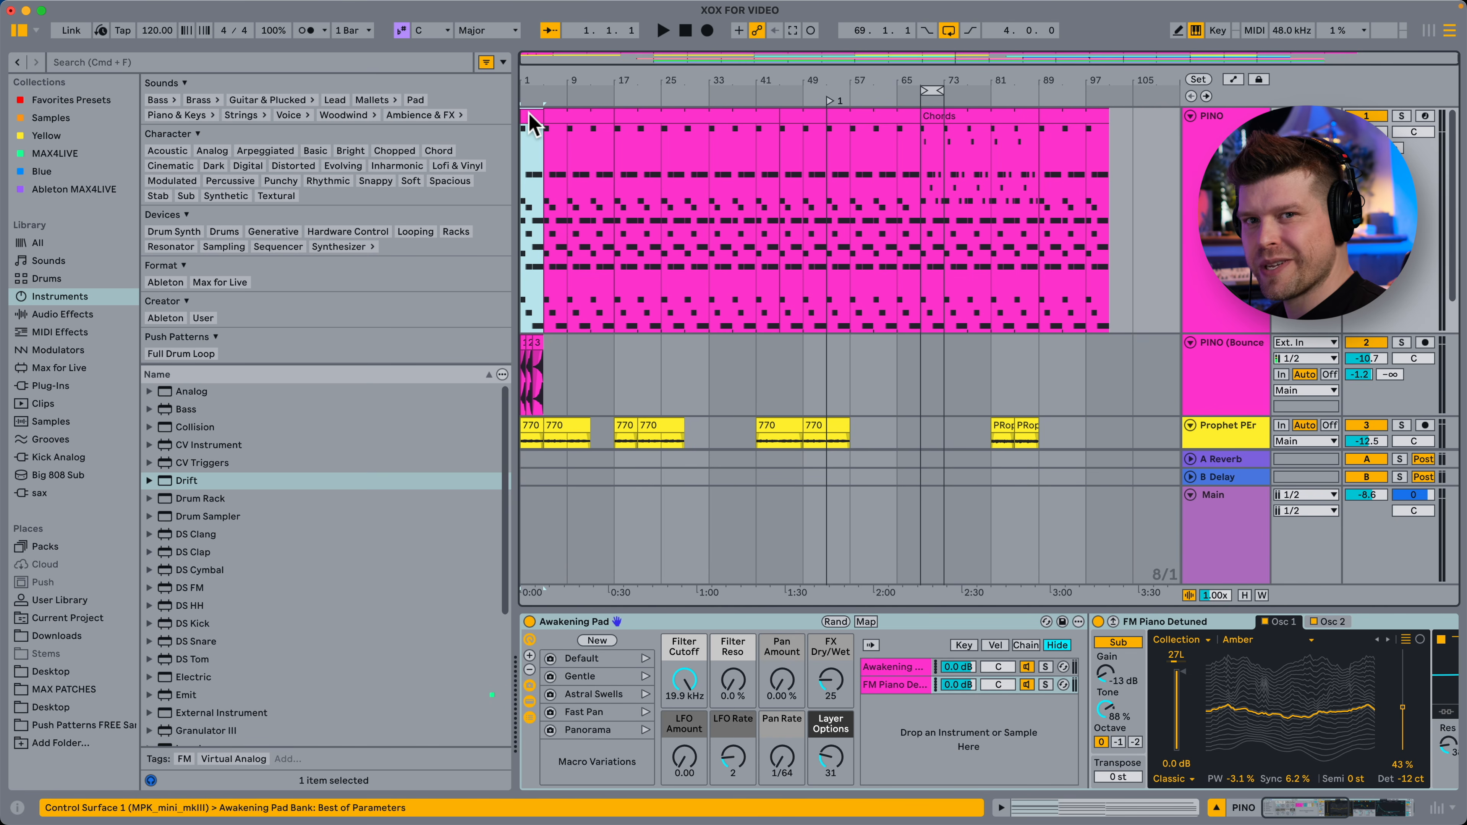
pyautogui.click(529, 120)
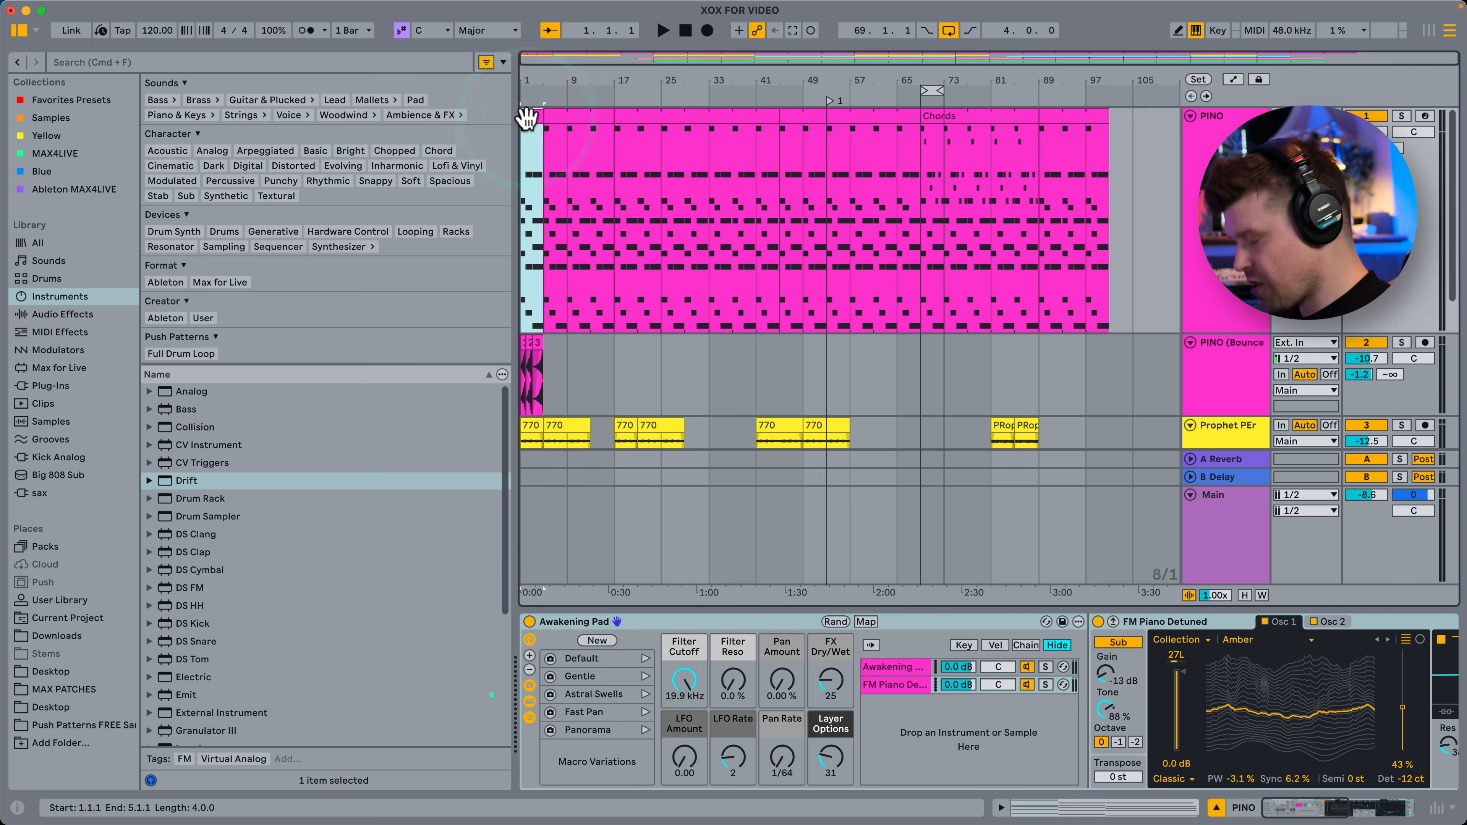
pyautogui.scroll(-10, 647, 223)
pyautogui.click(527, 397)
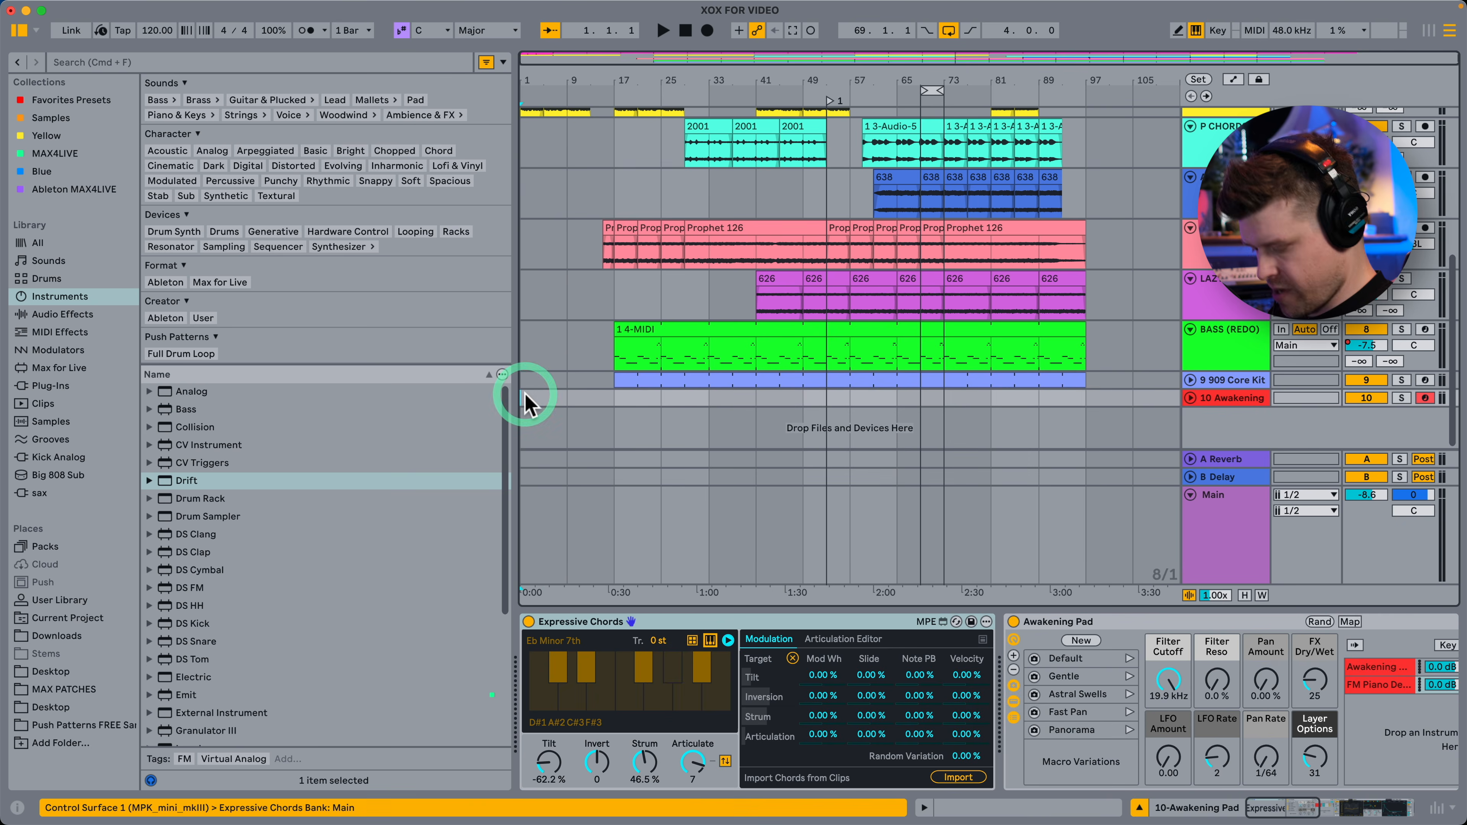
pyautogui.press('u')
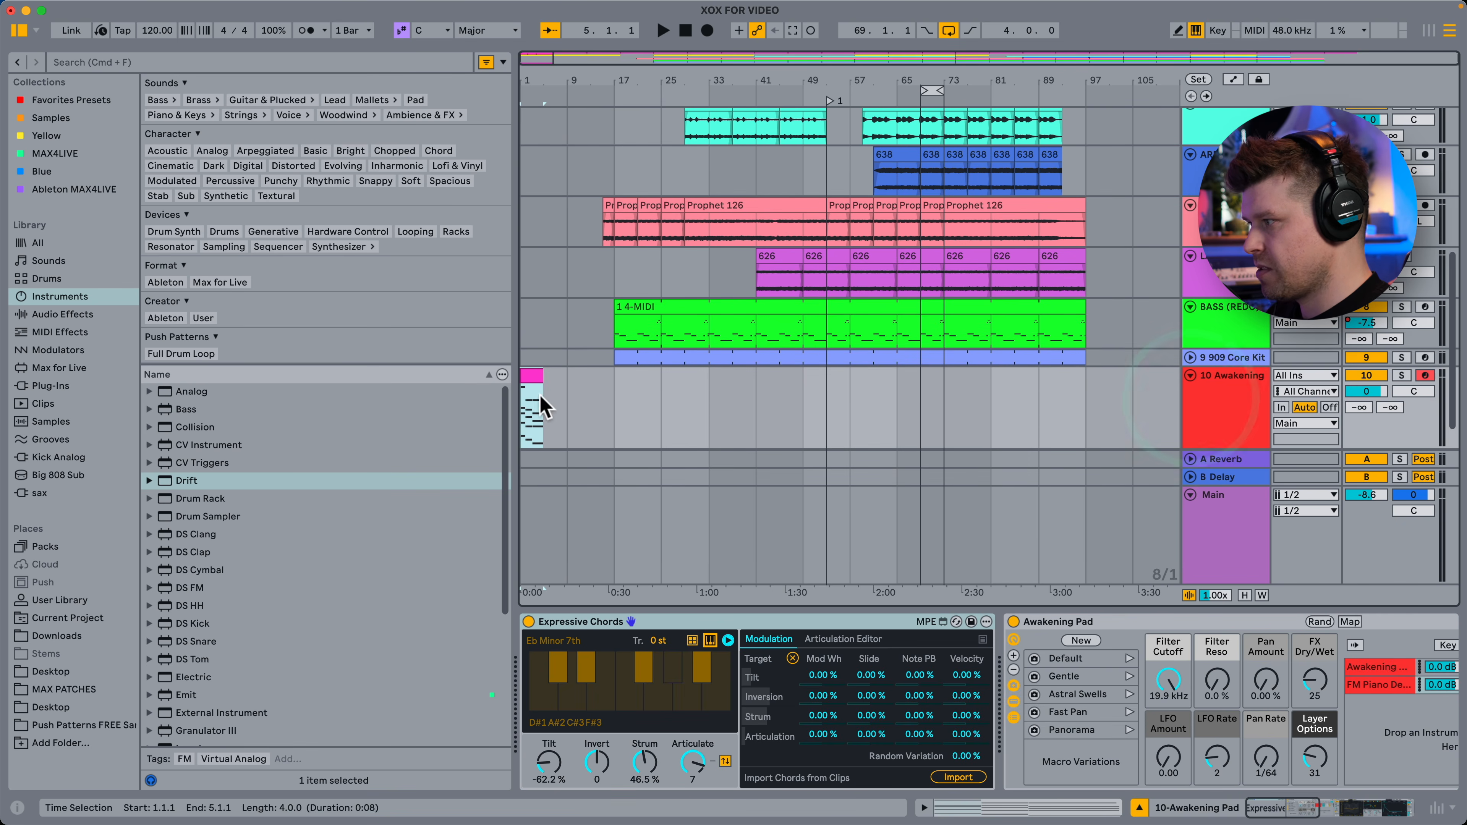
# Import the chords from the copied clip into Expressive Chords, show the pad grid, and delete the clip.
pyautogui.click(965, 778)
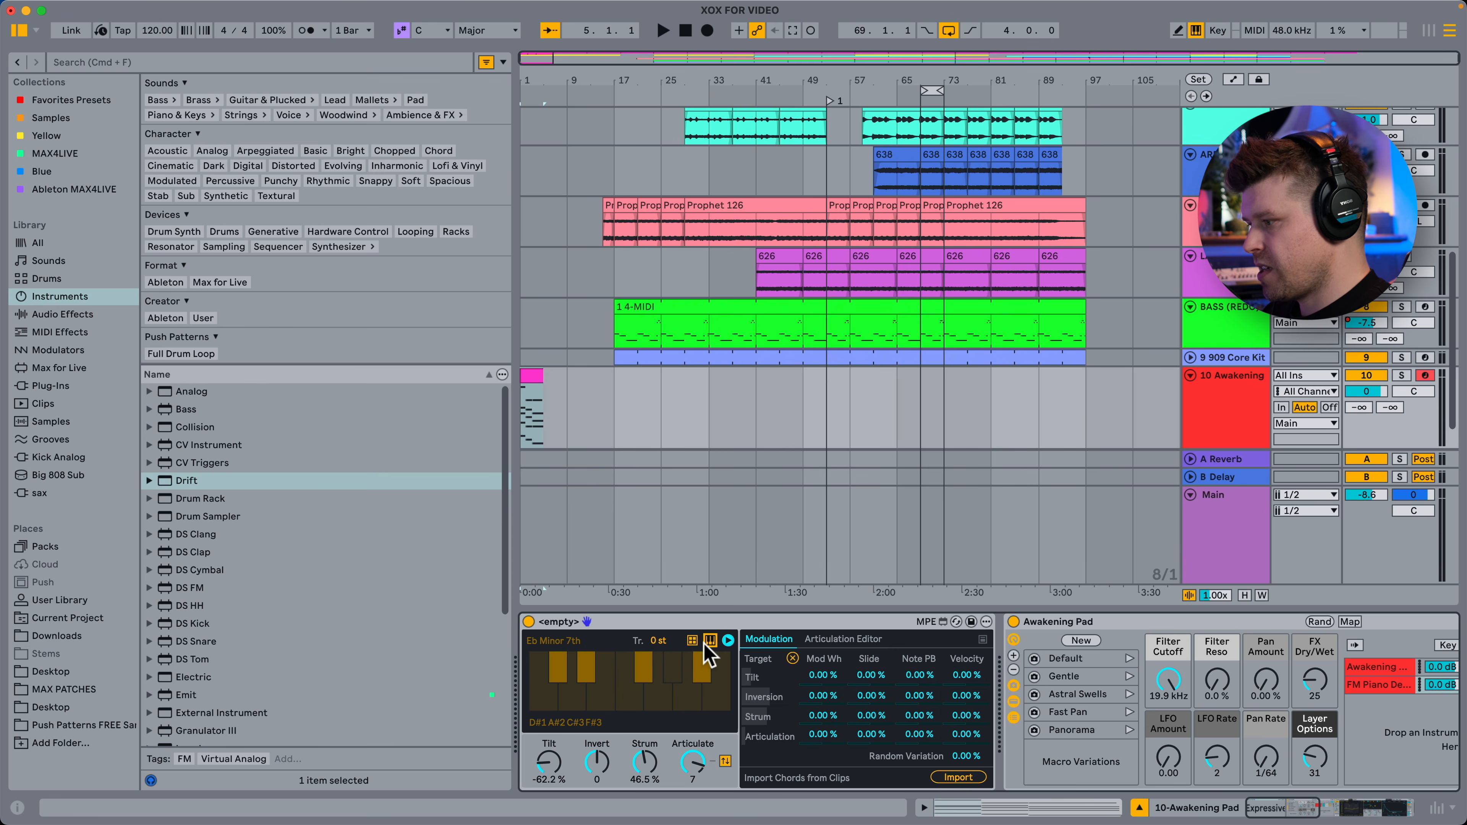
pyautogui.click(691, 642)
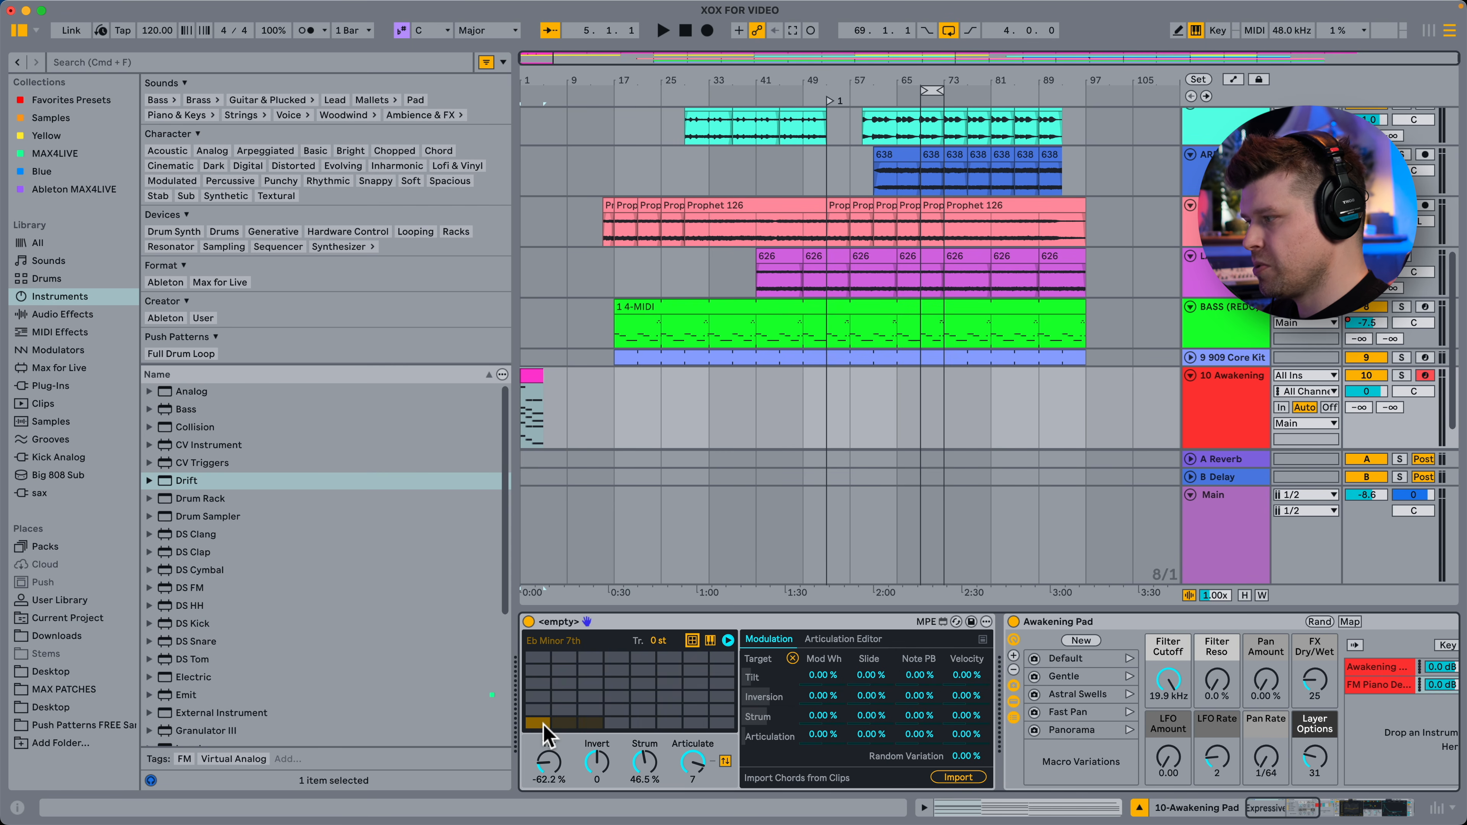
pyautogui.click(534, 379)
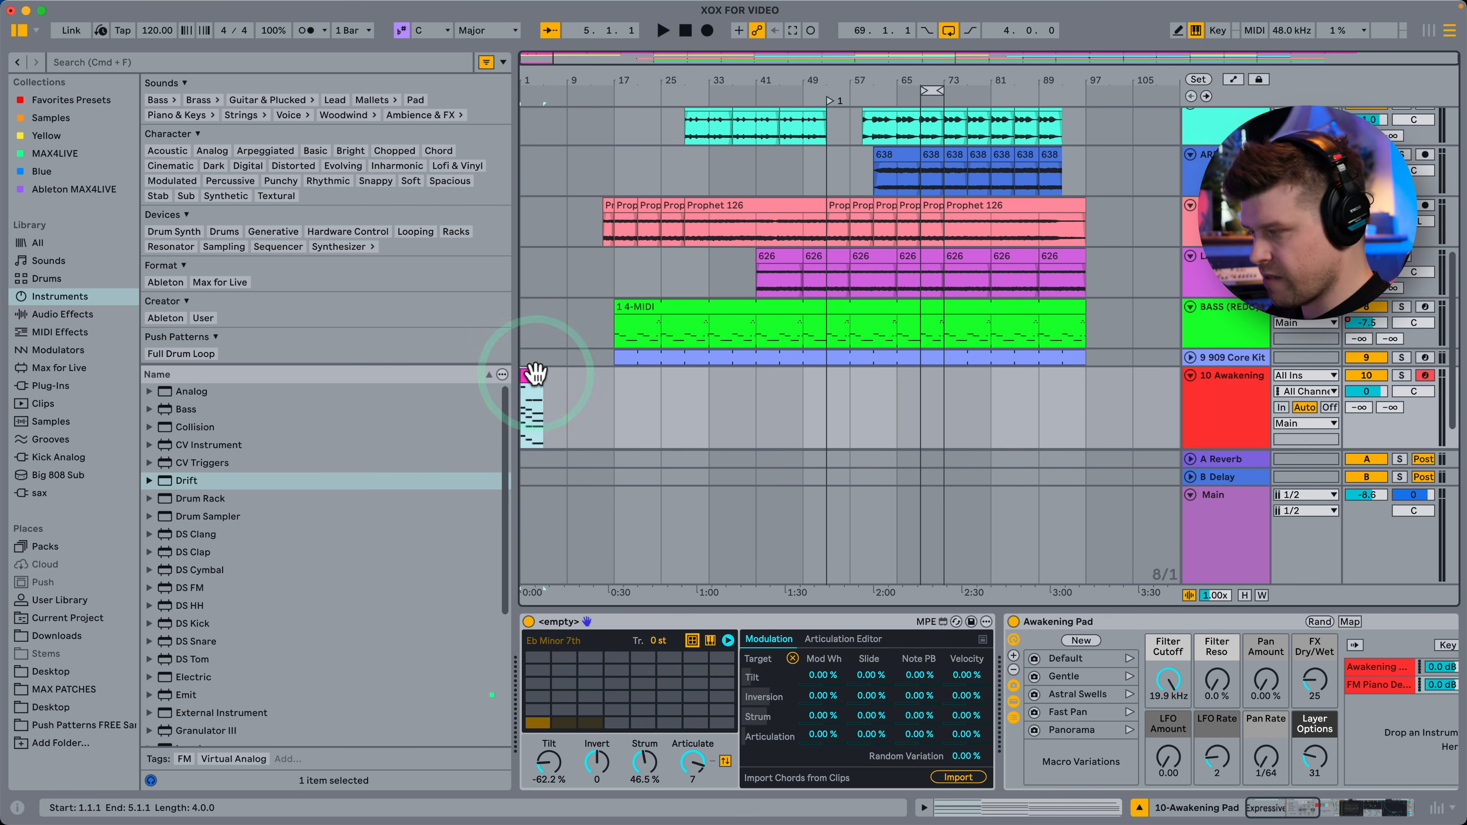
# Audition the three imported chords in the lowest pad row of Expressive Chords.
pyautogui.click(538, 723)
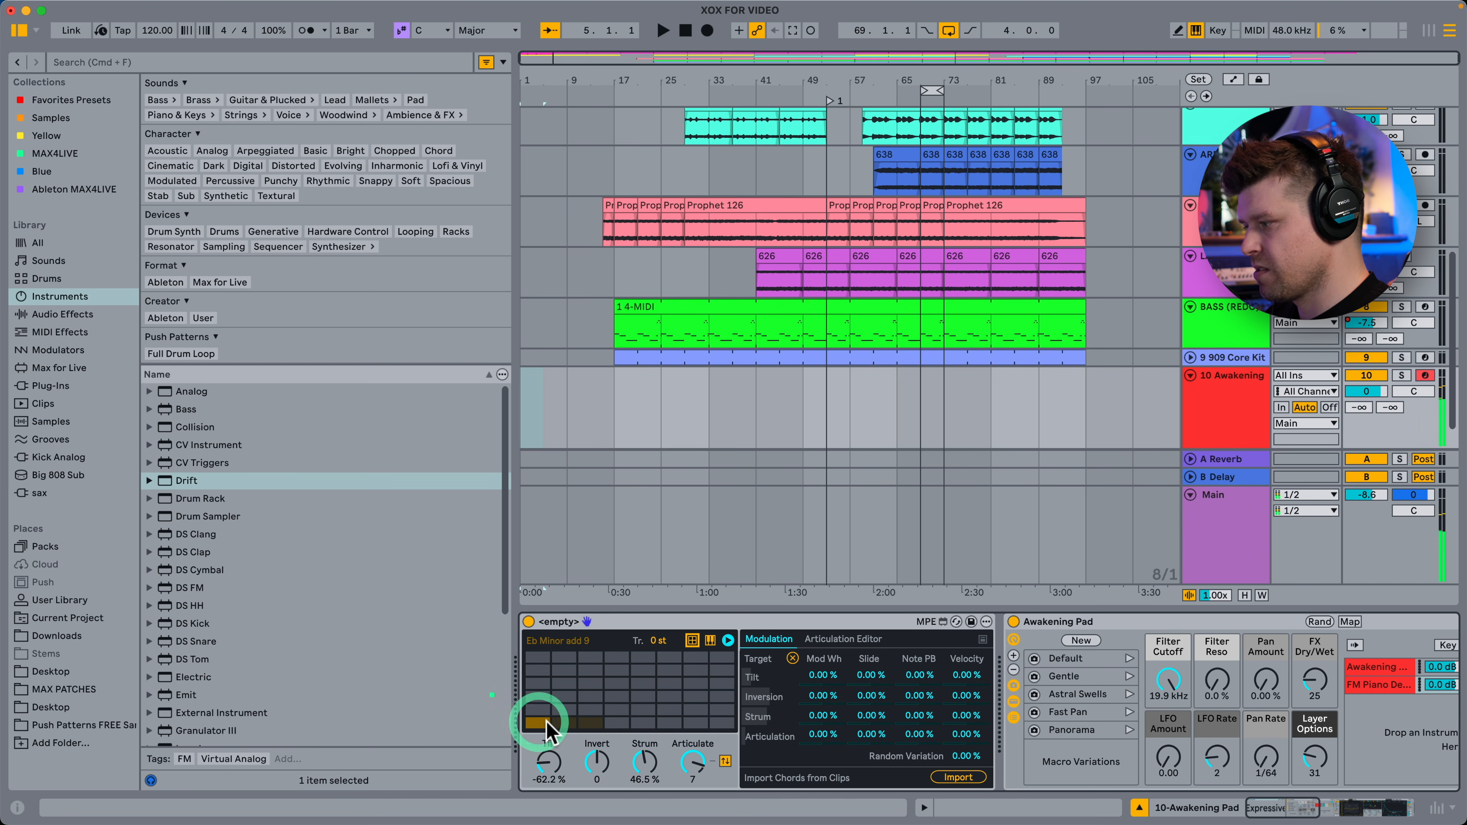
pyautogui.click(564, 724)
pyautogui.click(590, 724)
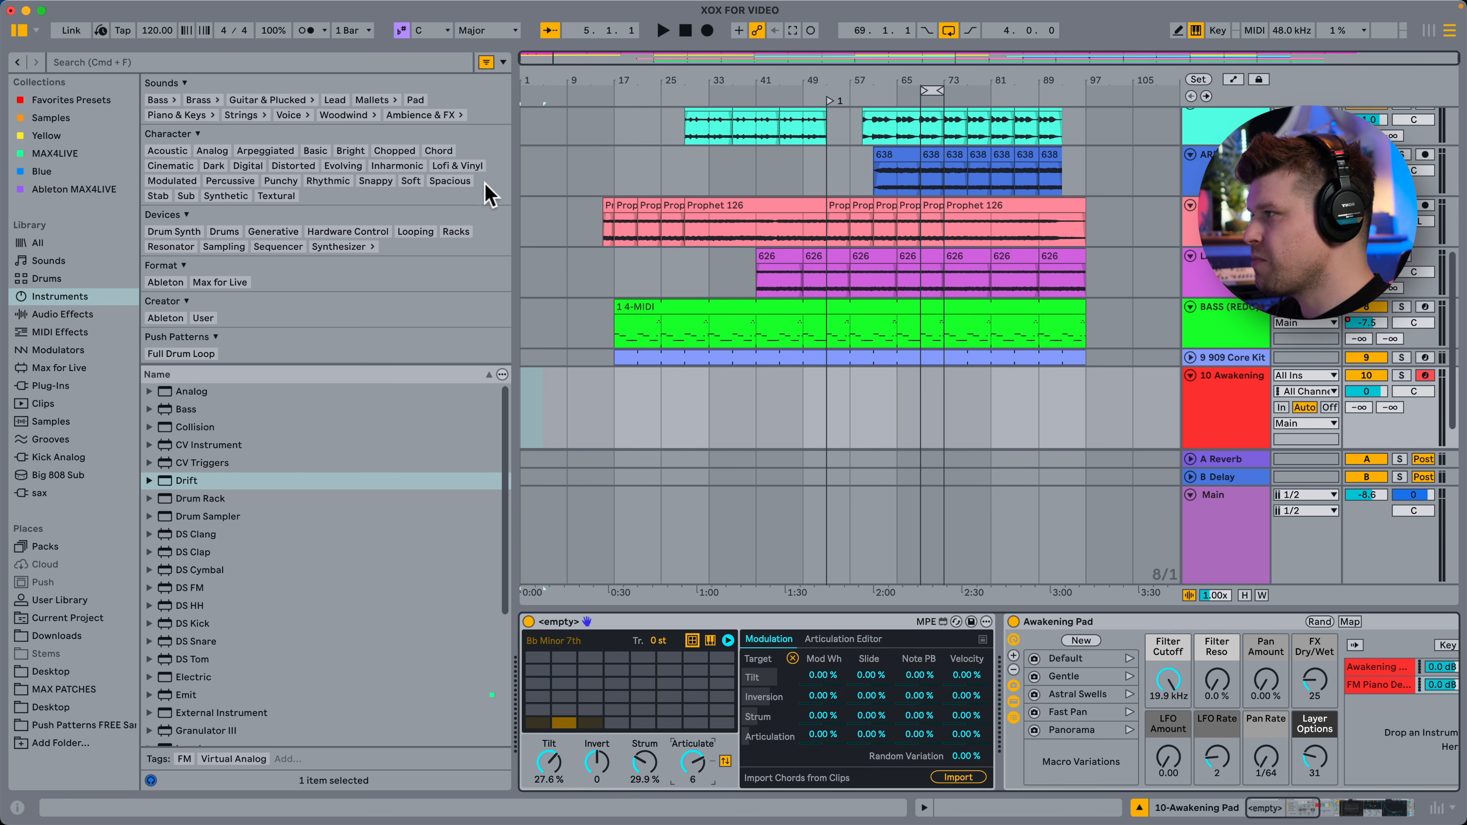
# Hide and show the browser's filter groups, then view the Tag Editor for Drift and close it.
pyautogui.click(486, 62)
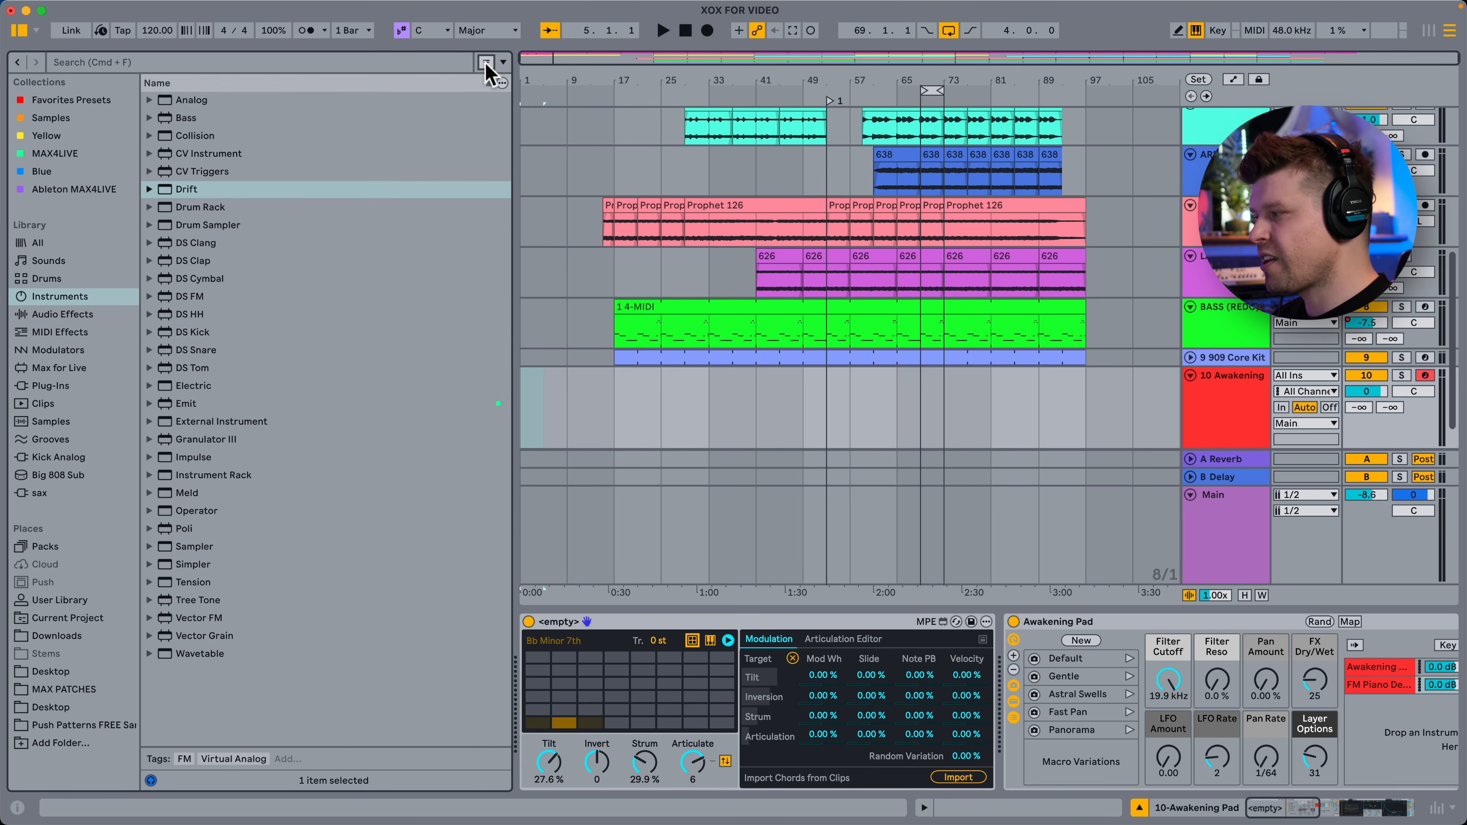
pyautogui.click(486, 62)
pyautogui.click(503, 62)
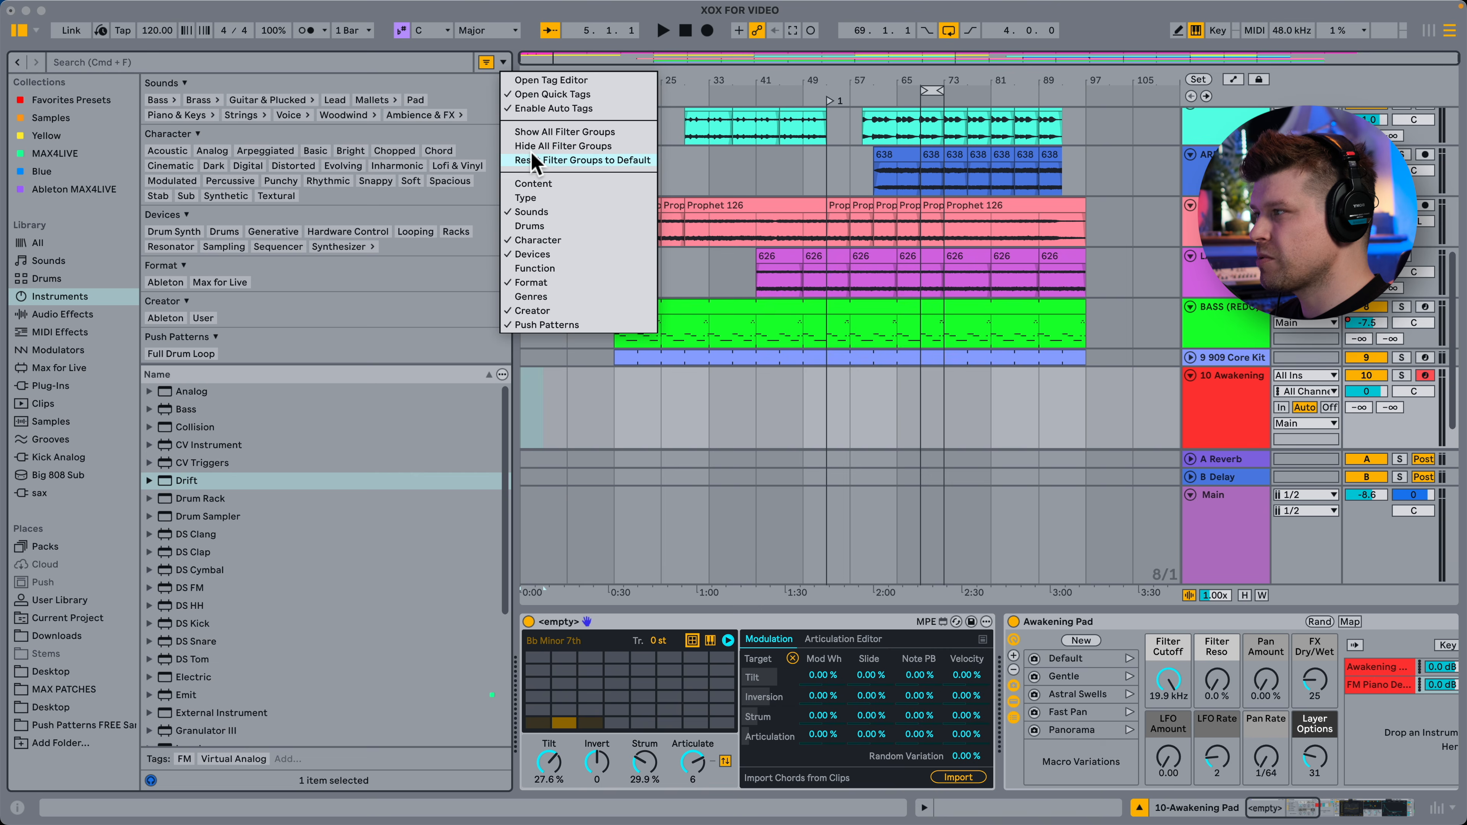
pyautogui.click(524, 80)
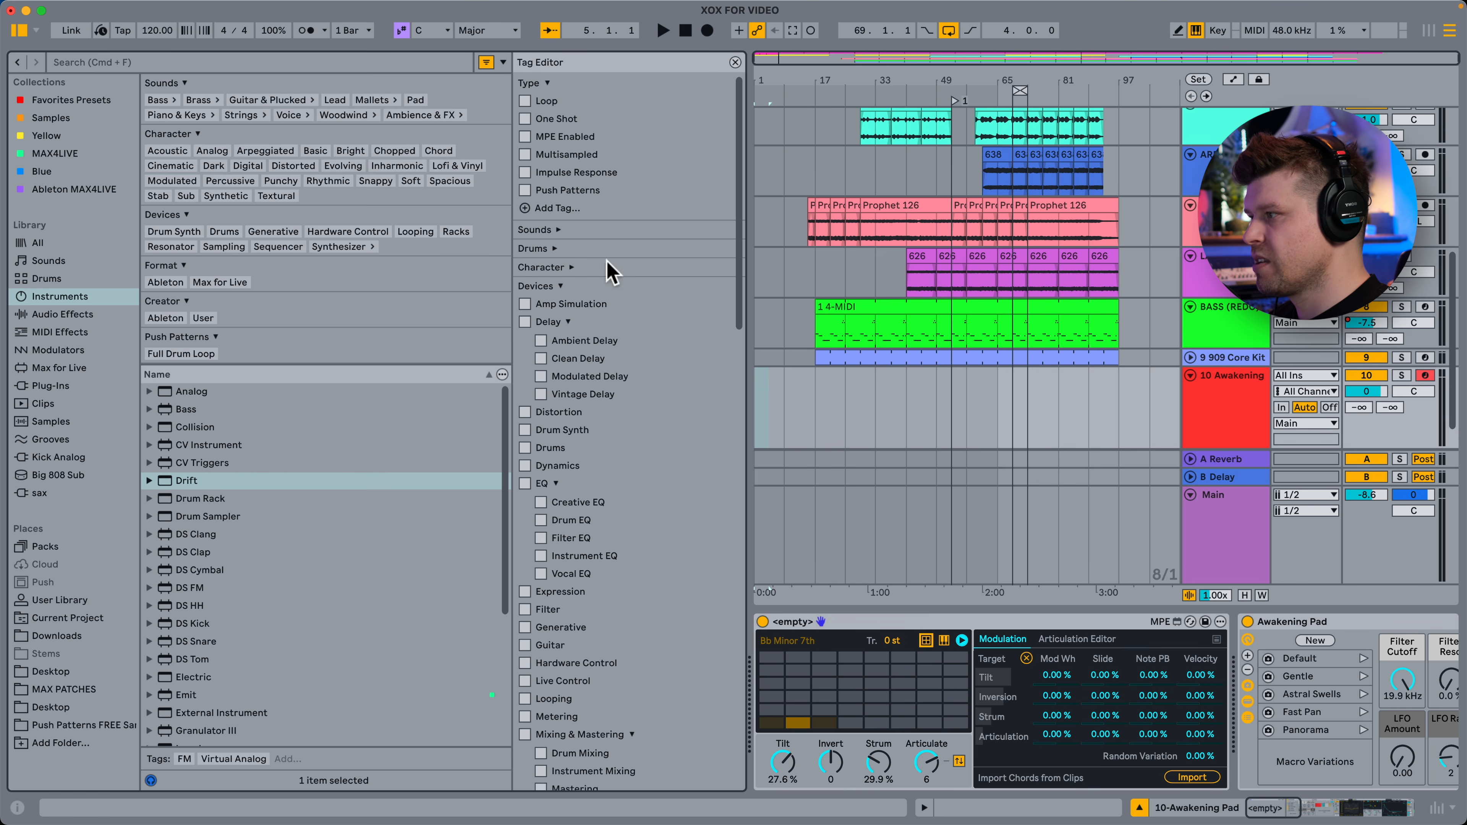
pyautogui.click(503, 62)
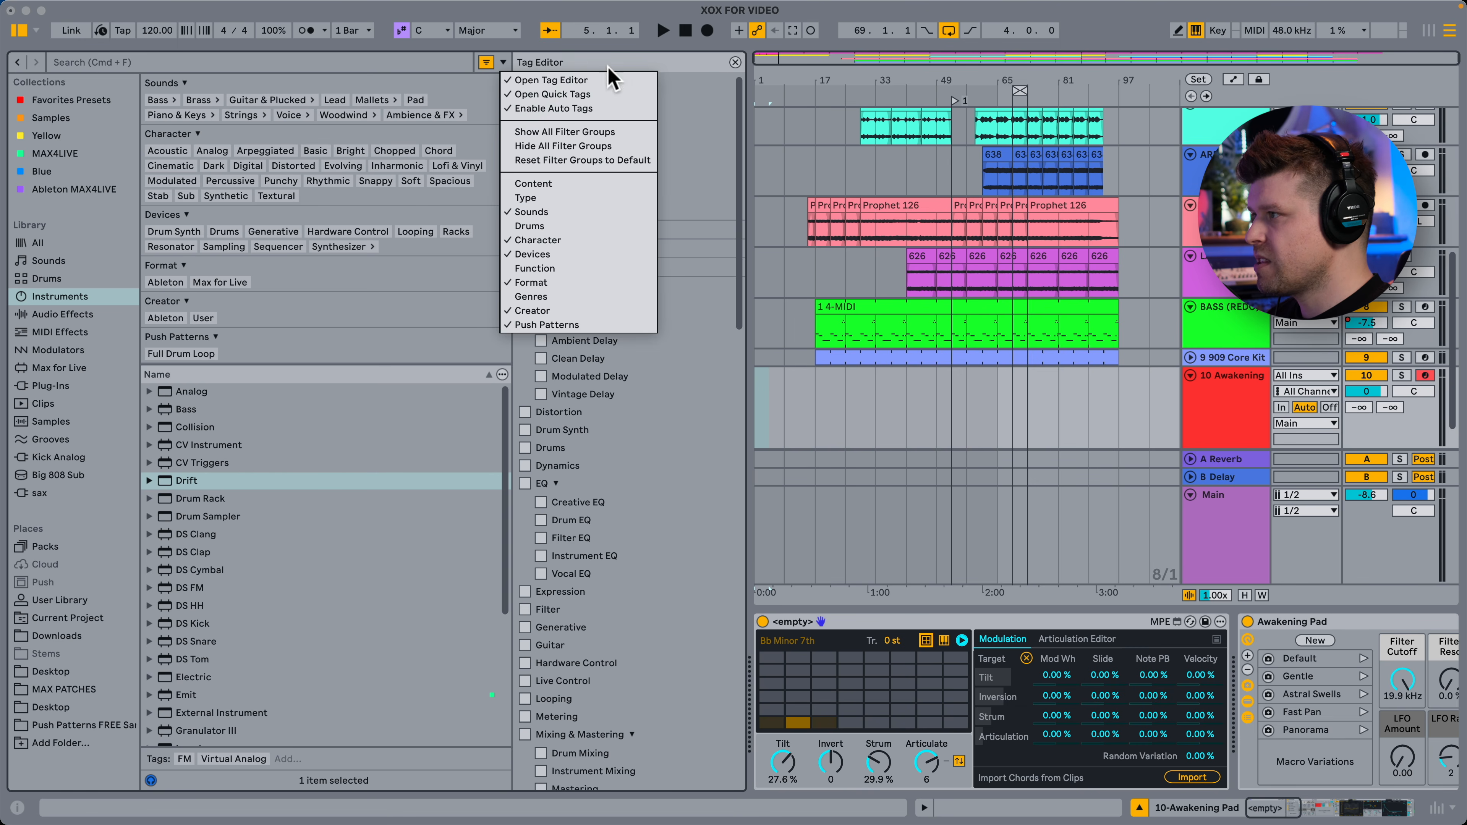
pyautogui.click(711, 59)
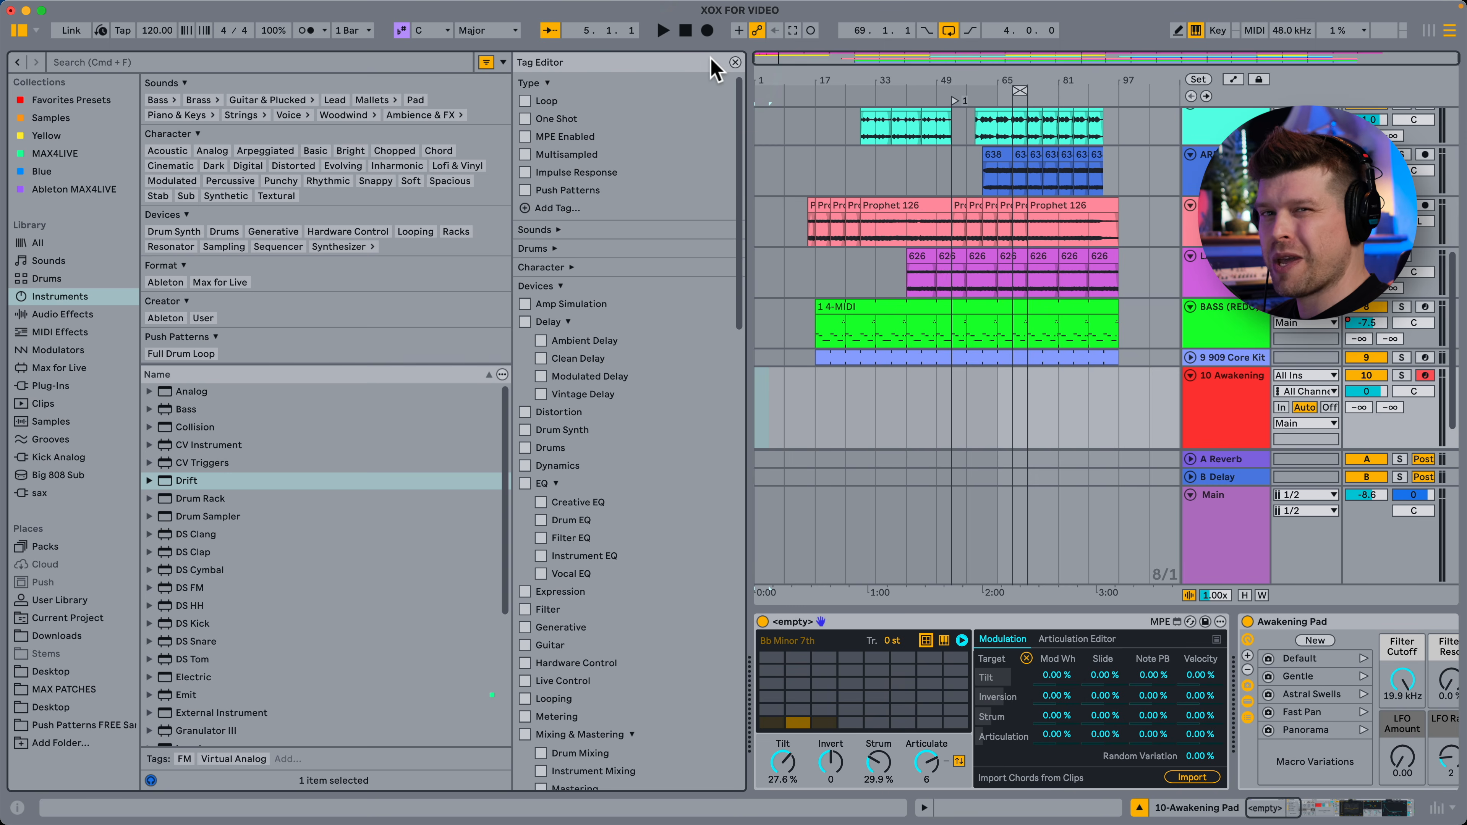
pyautogui.click(735, 61)
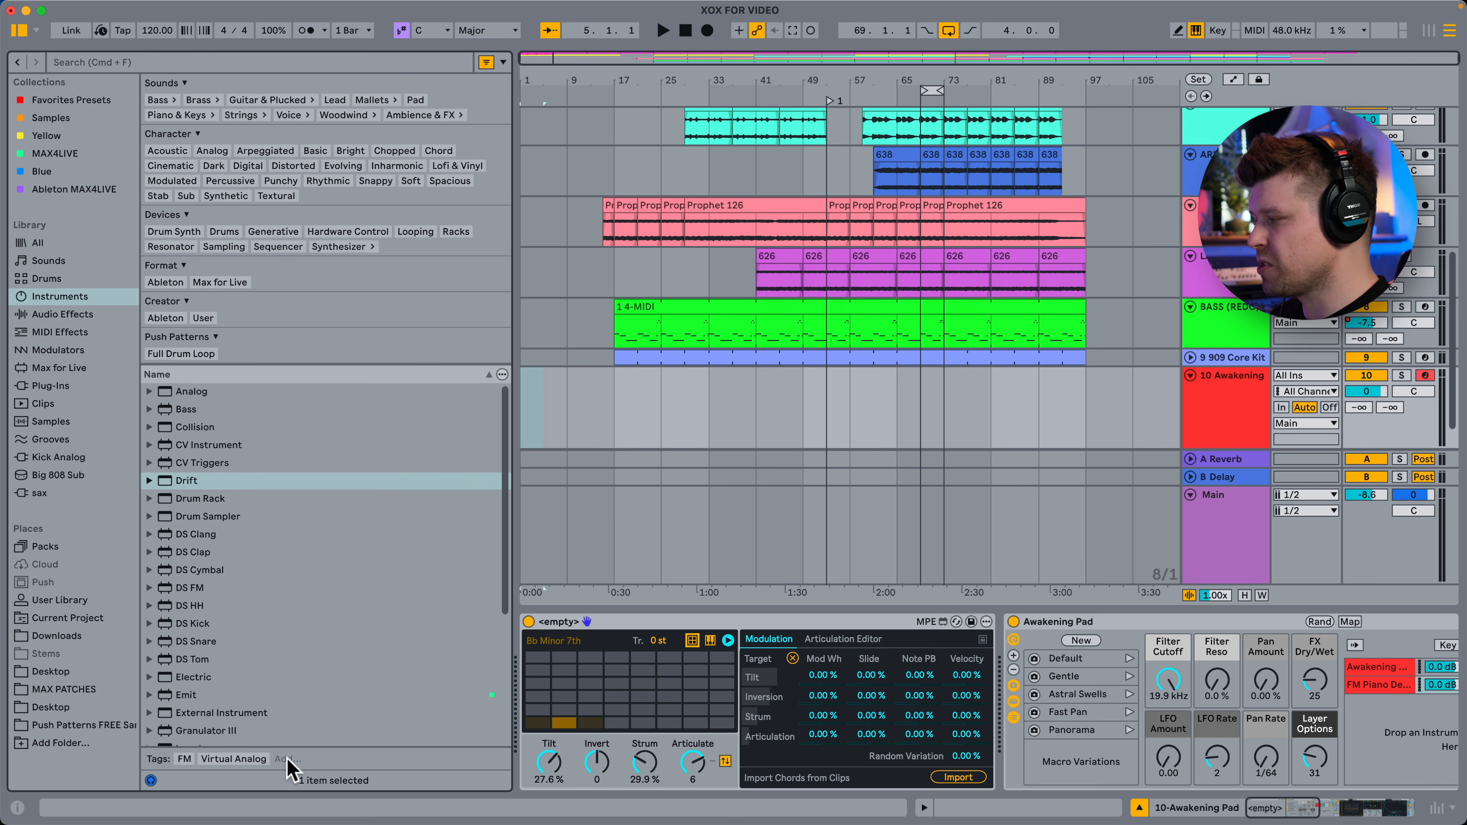
# Tag the CL_BASS1_123bpm_Fm.wav sample in the Push Patterns FREE samples folder with Bass and Type > Push Patterns.
pyautogui.click(84, 726)
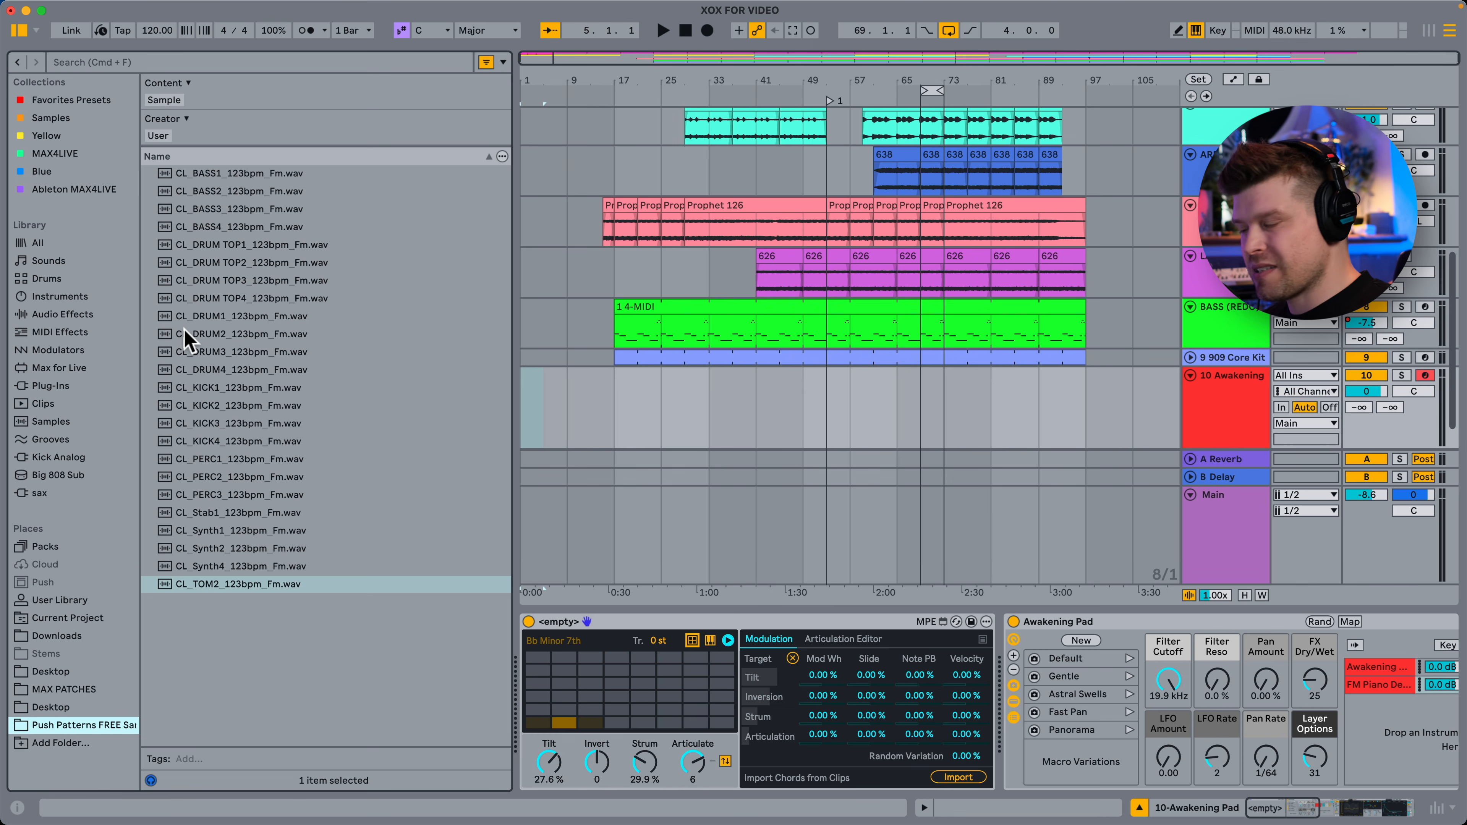
pyautogui.click(219, 173)
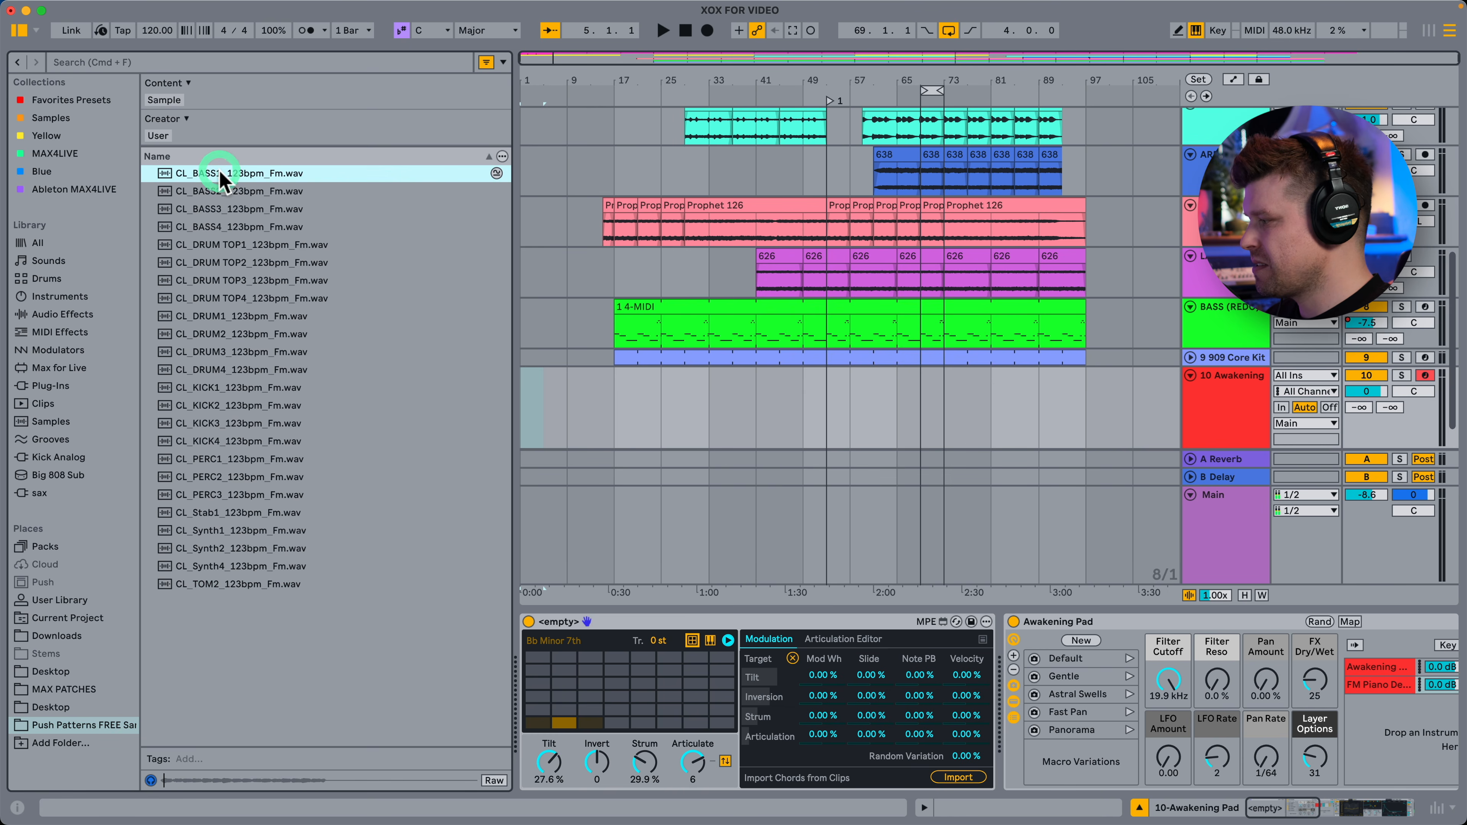
pyautogui.click(188, 761)
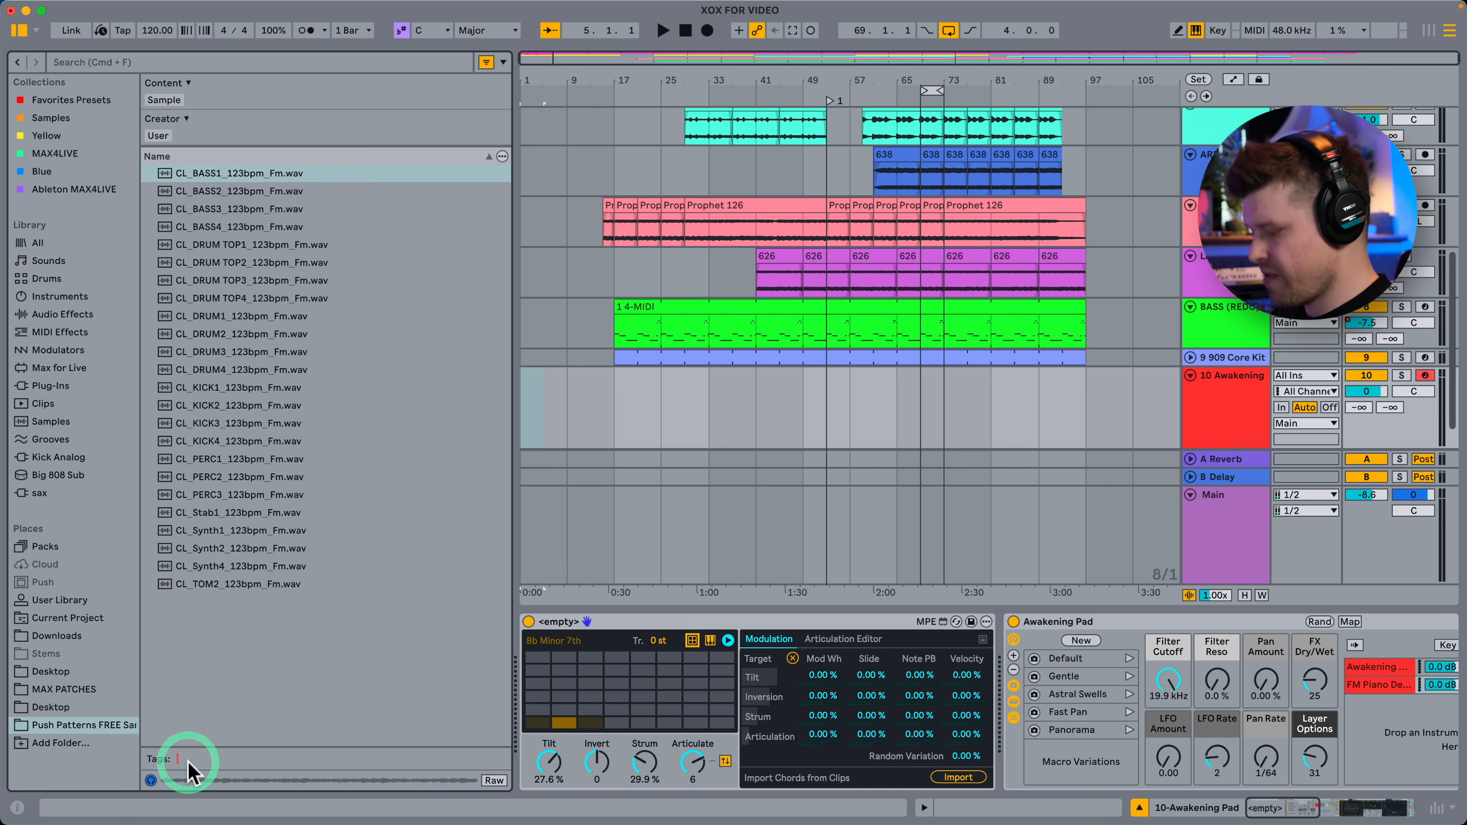
pyautogui.write('Bass')
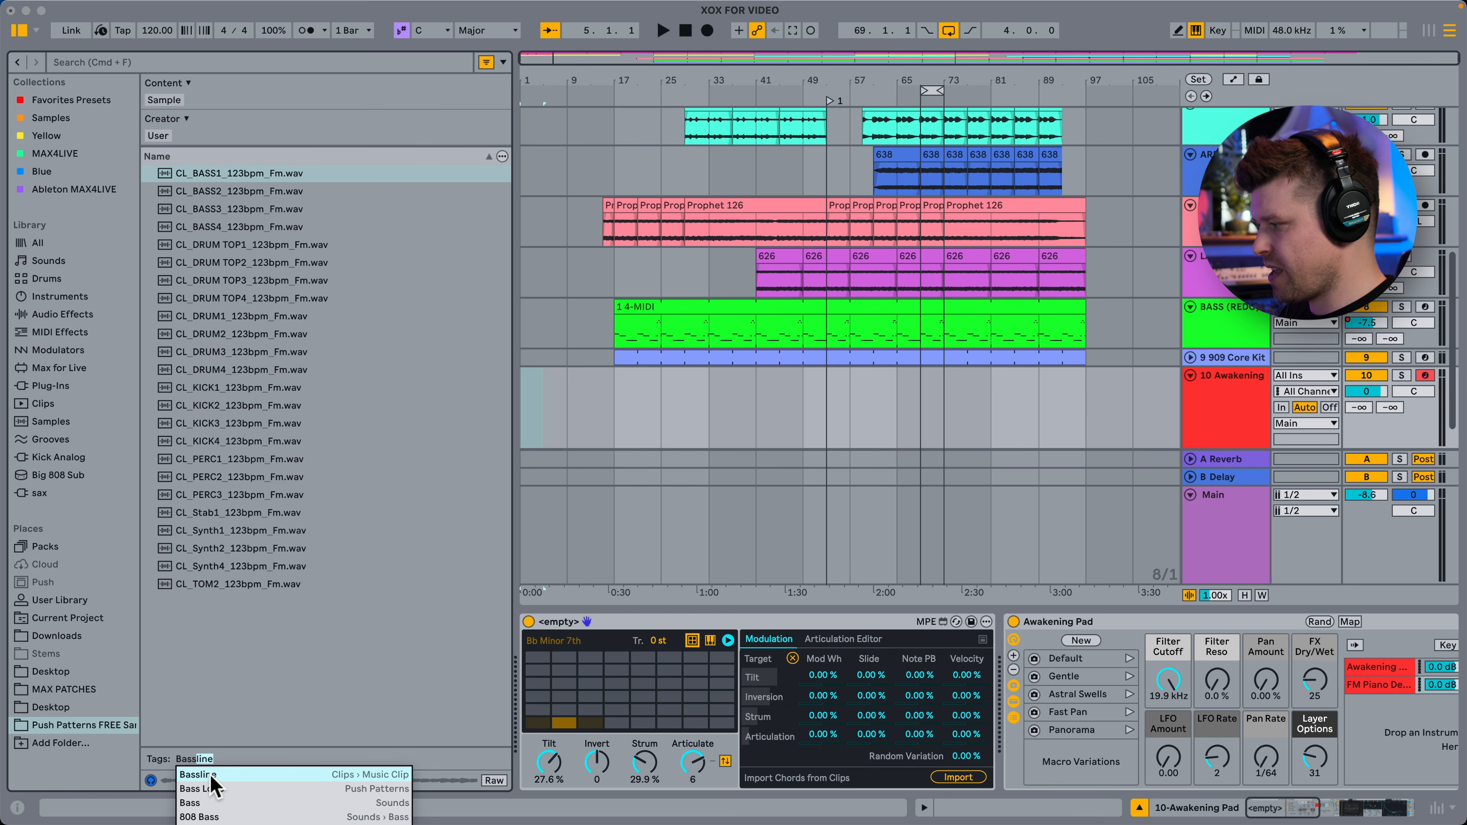
pyautogui.click(200, 805)
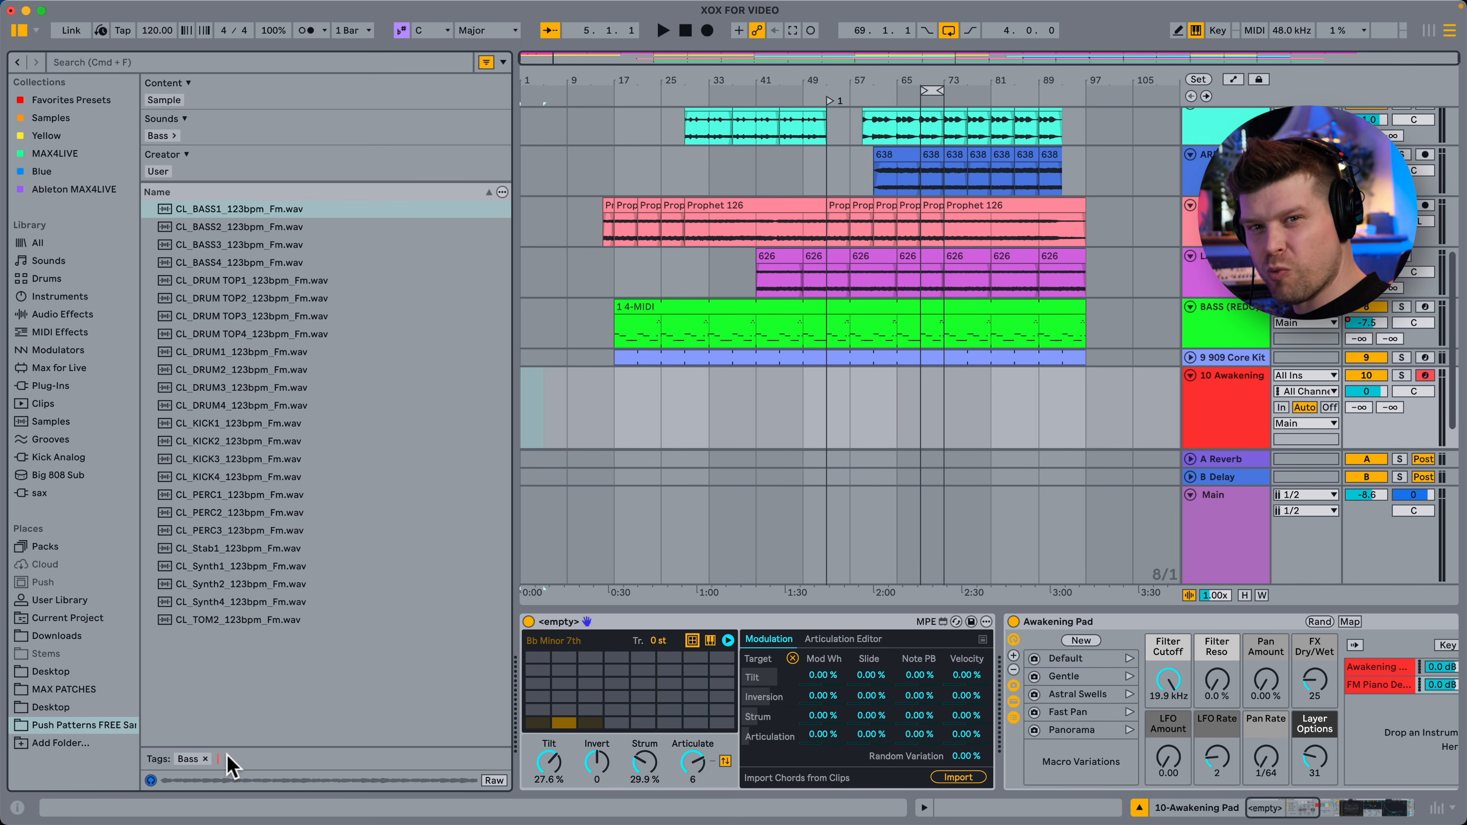
pyautogui.click(230, 766)
pyautogui.click(255, 781)
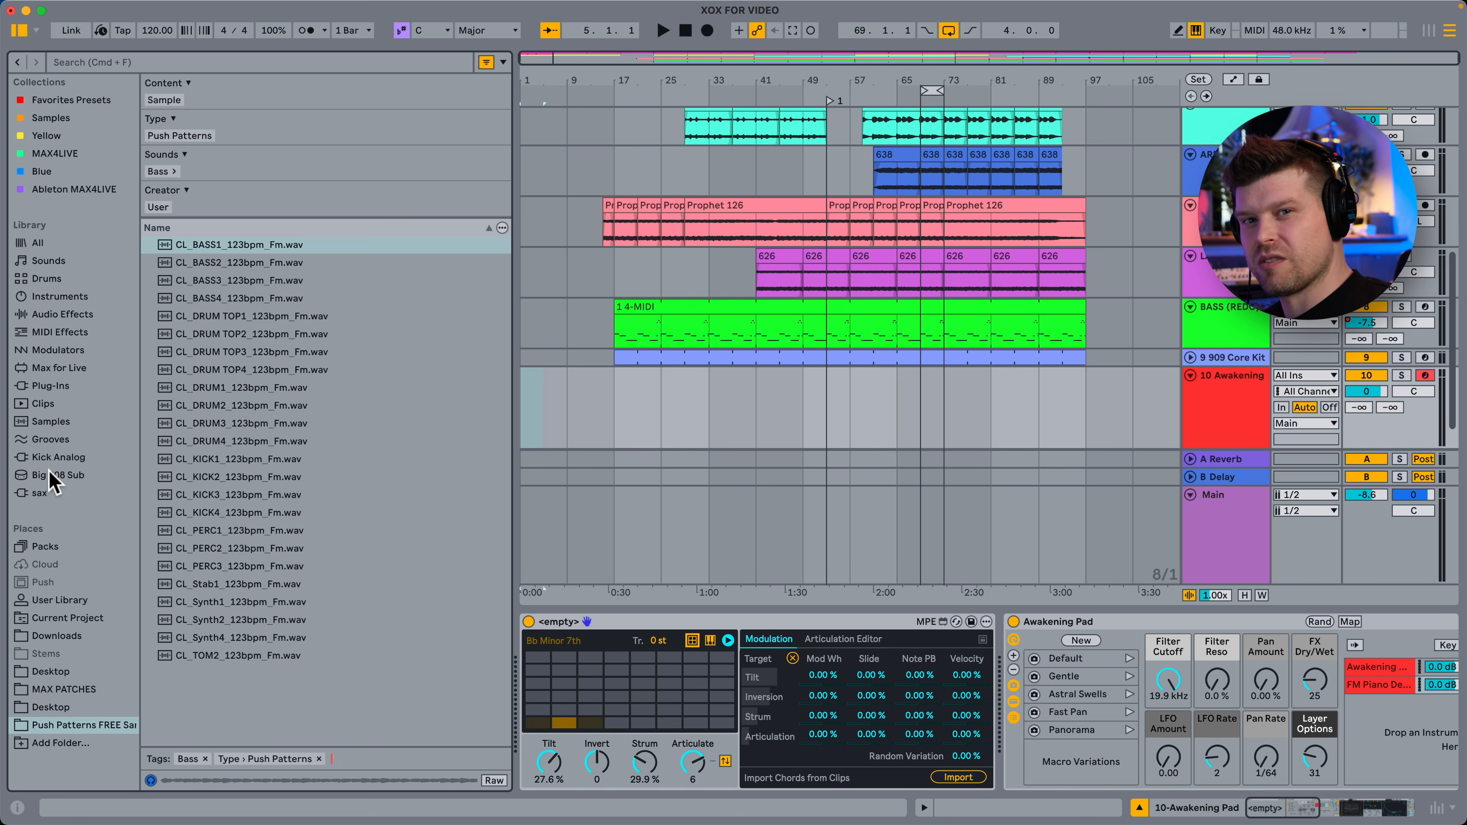
# Save a library search for "push patterns" as a sidebar label and give it a custom icon.
pyautogui.click(157, 62)
pyautogui.write('push patterns')
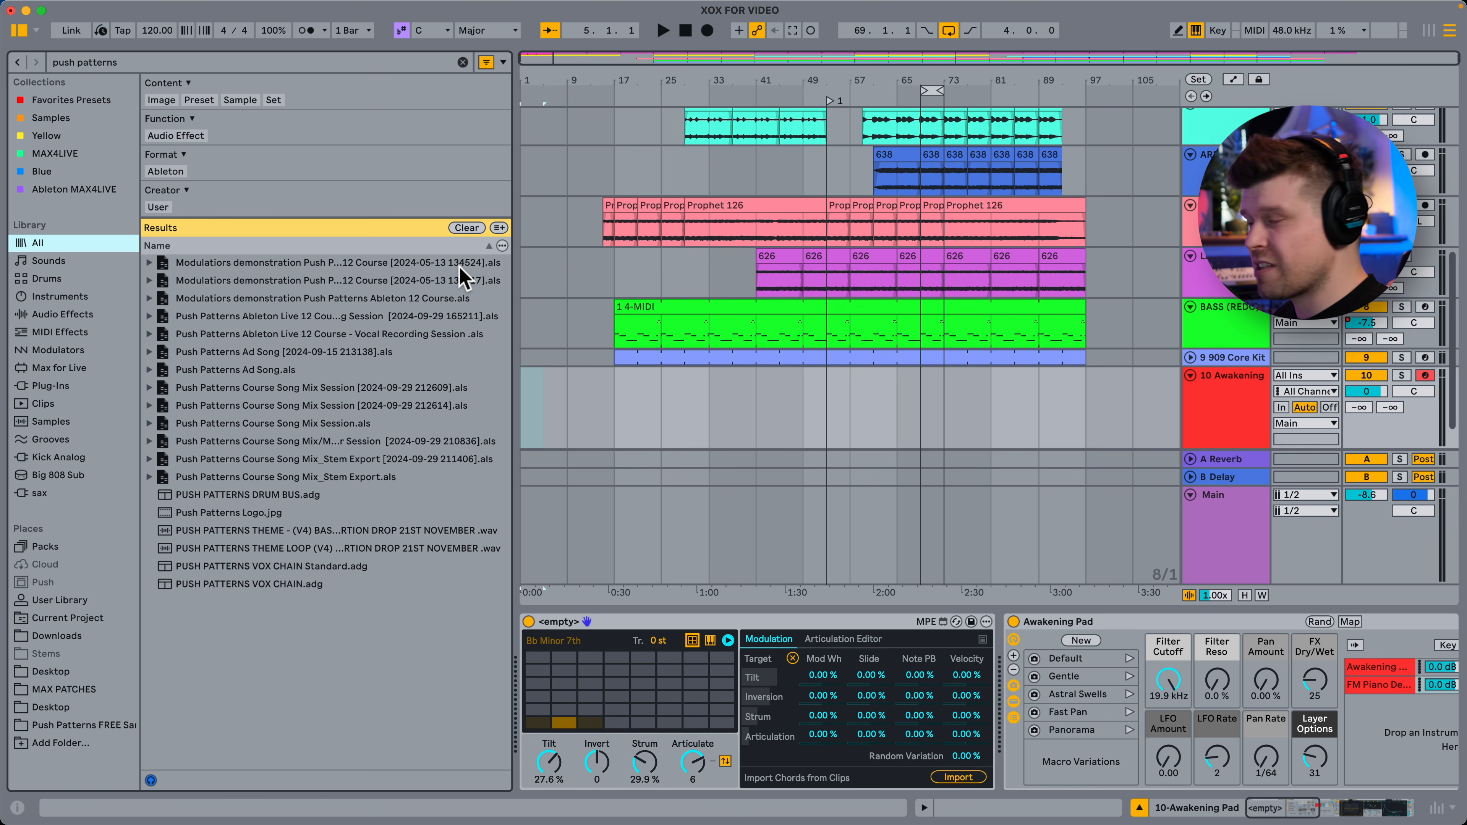
pyautogui.click(500, 228)
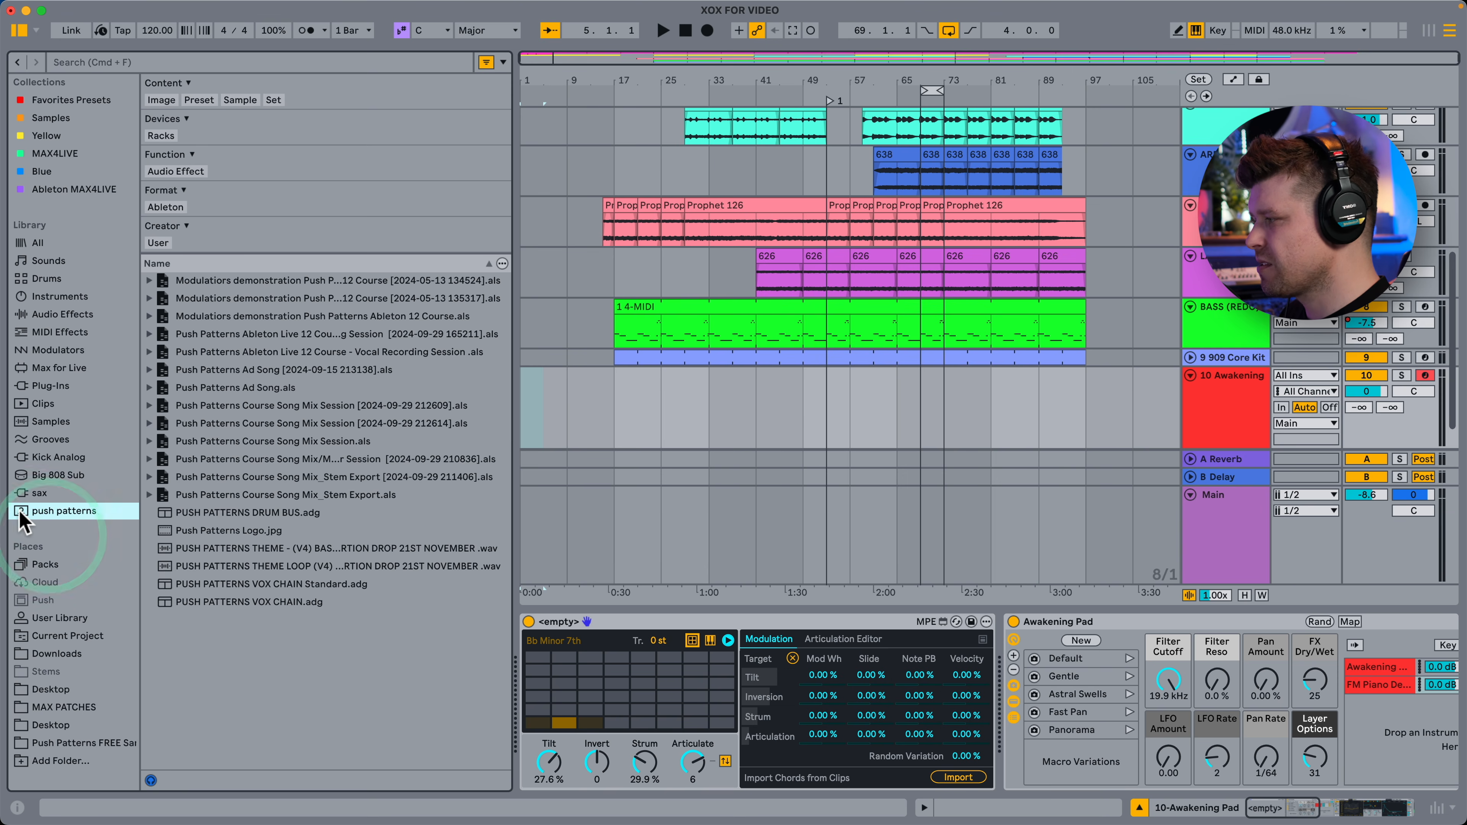
pyautogui.rightClick(21, 514)
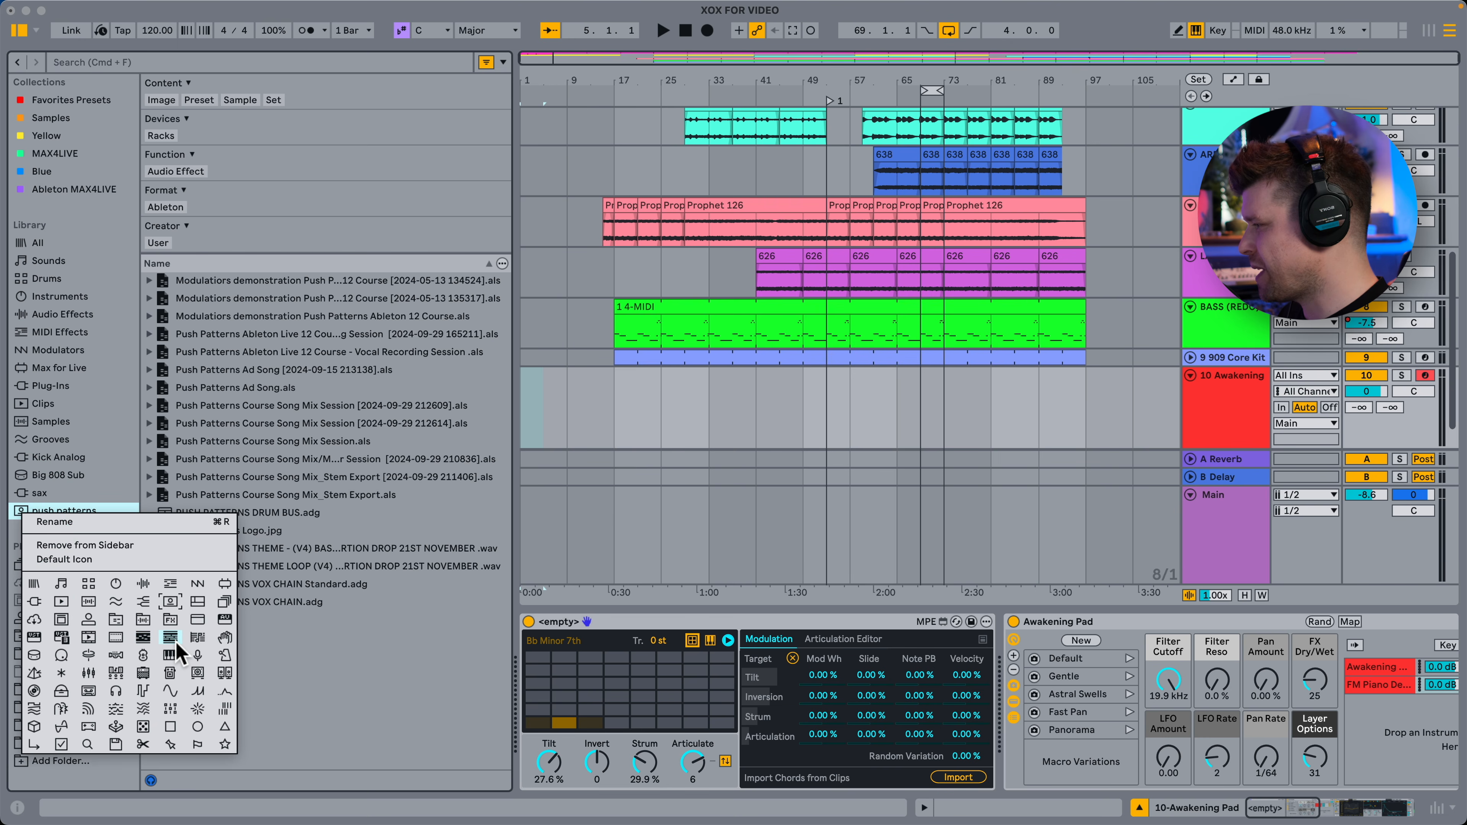
pyautogui.click(142, 637)
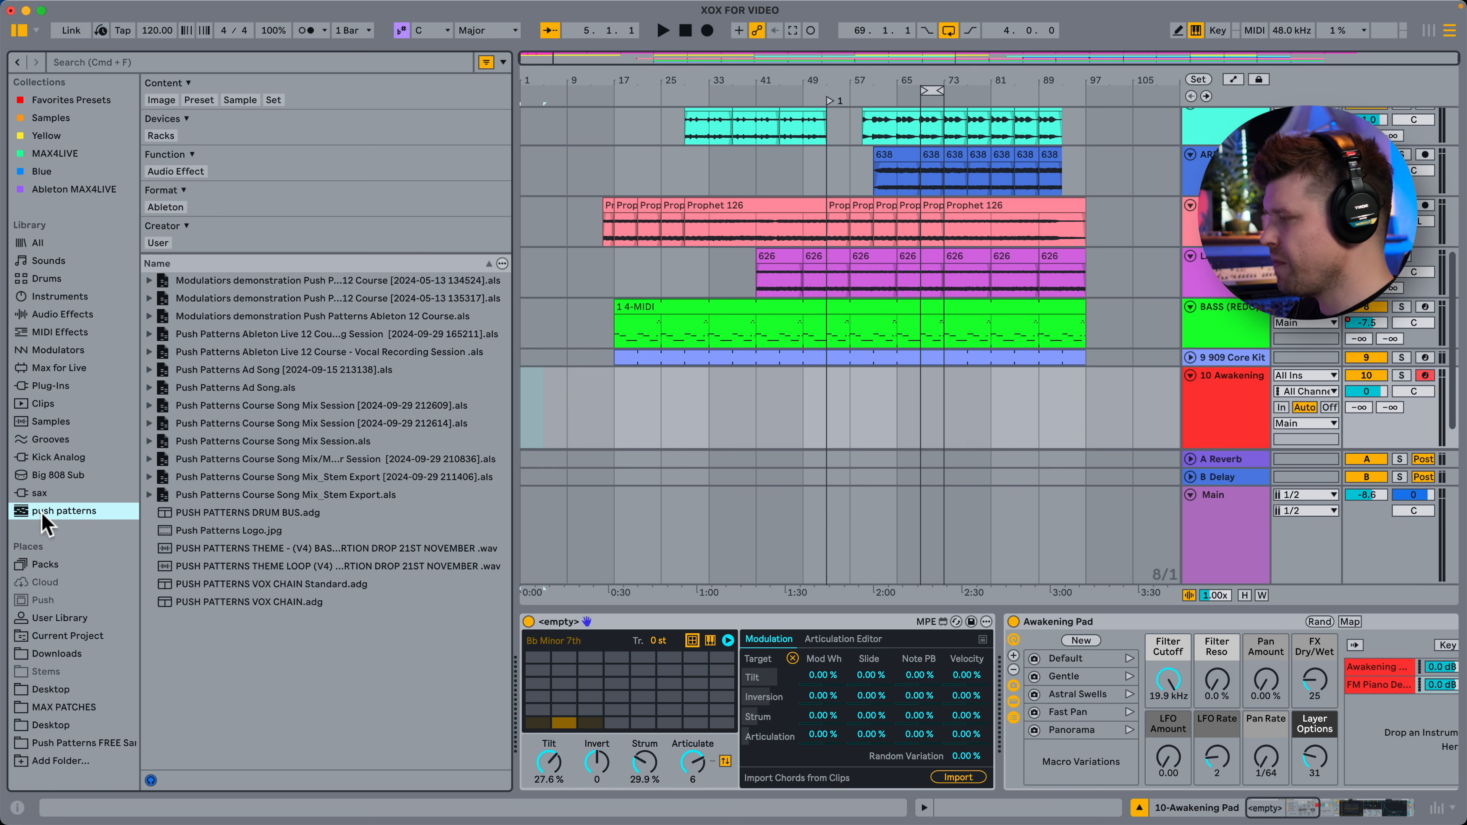
# Show the Kick Analog saved search and add the Size, Date Modified, Type, Rank and Place columns.
pyautogui.click(26, 475)
pyautogui.click(26, 460)
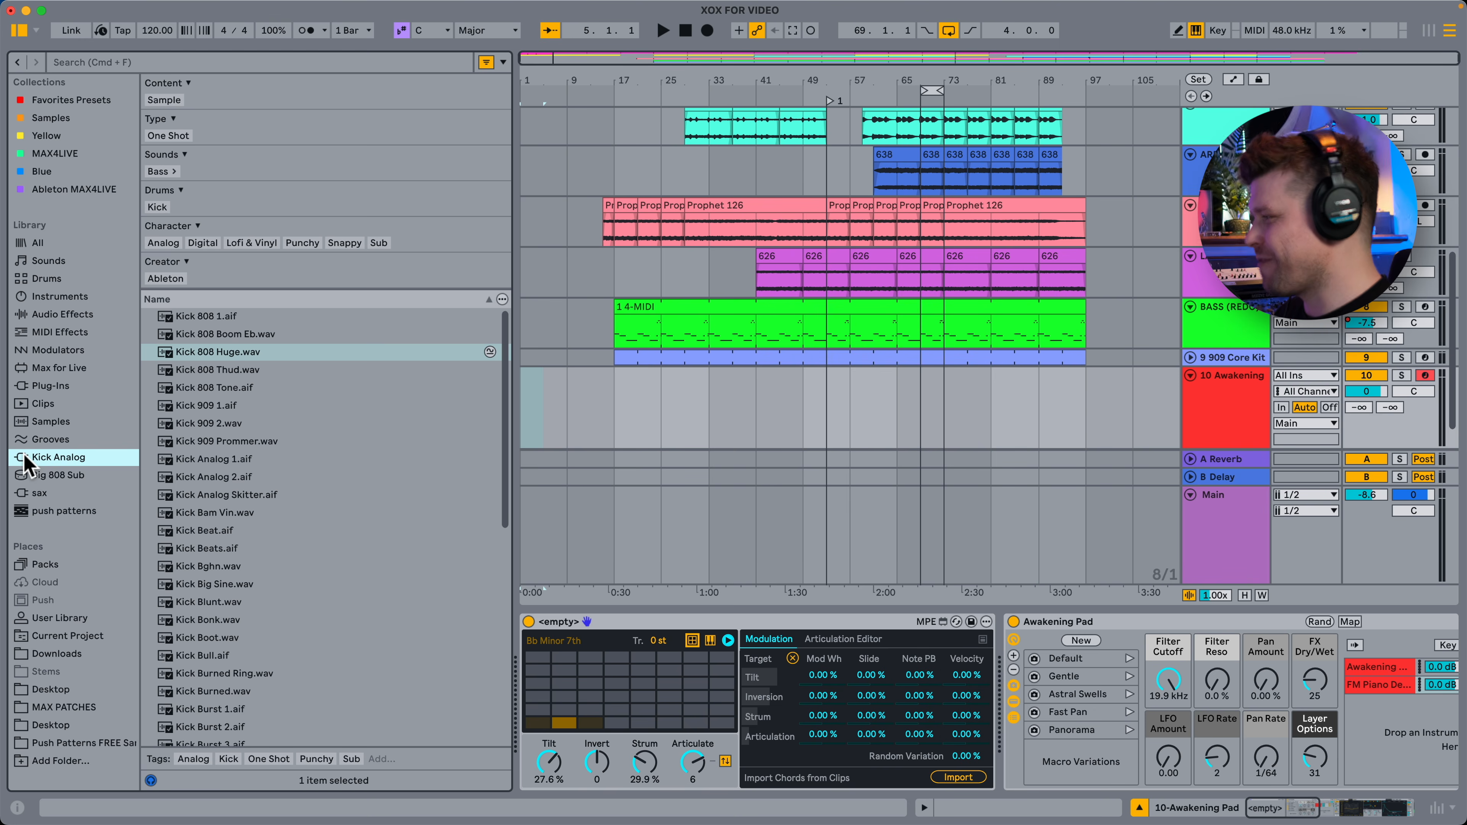
pyautogui.click(502, 299)
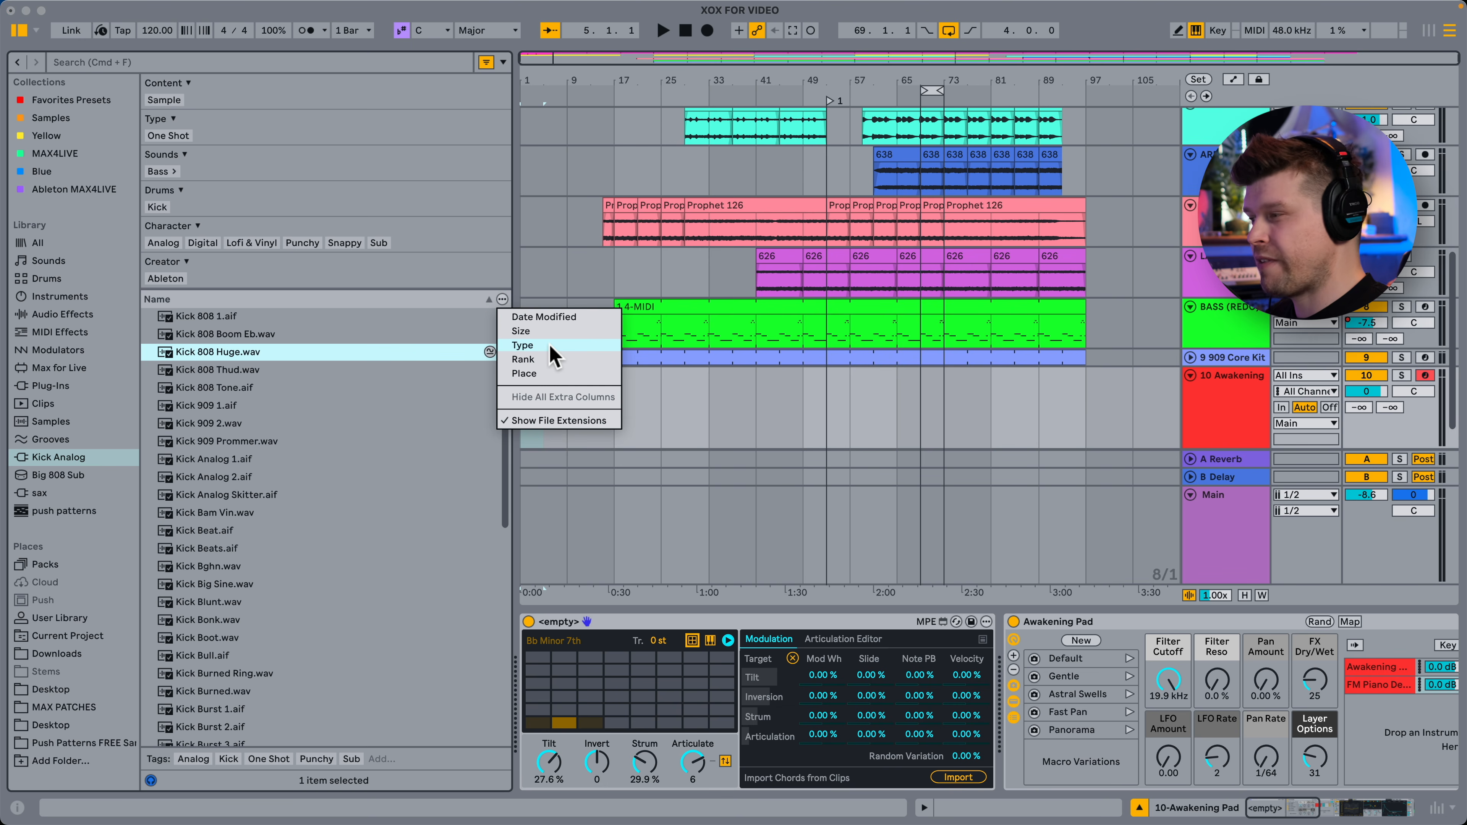
pyautogui.click(534, 331)
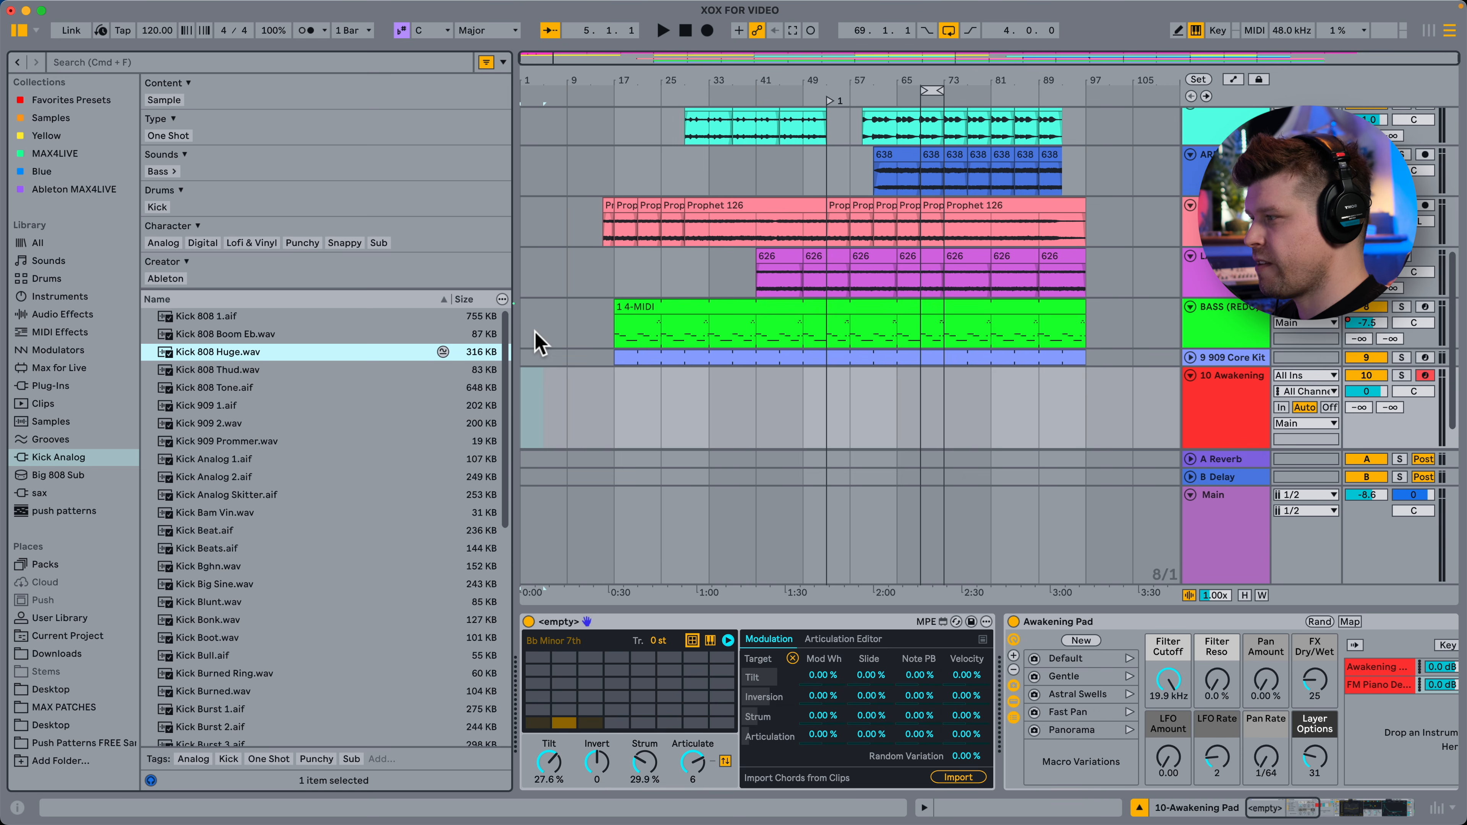
pyautogui.click(502, 299)
pyautogui.click(516, 316)
pyautogui.click(502, 300)
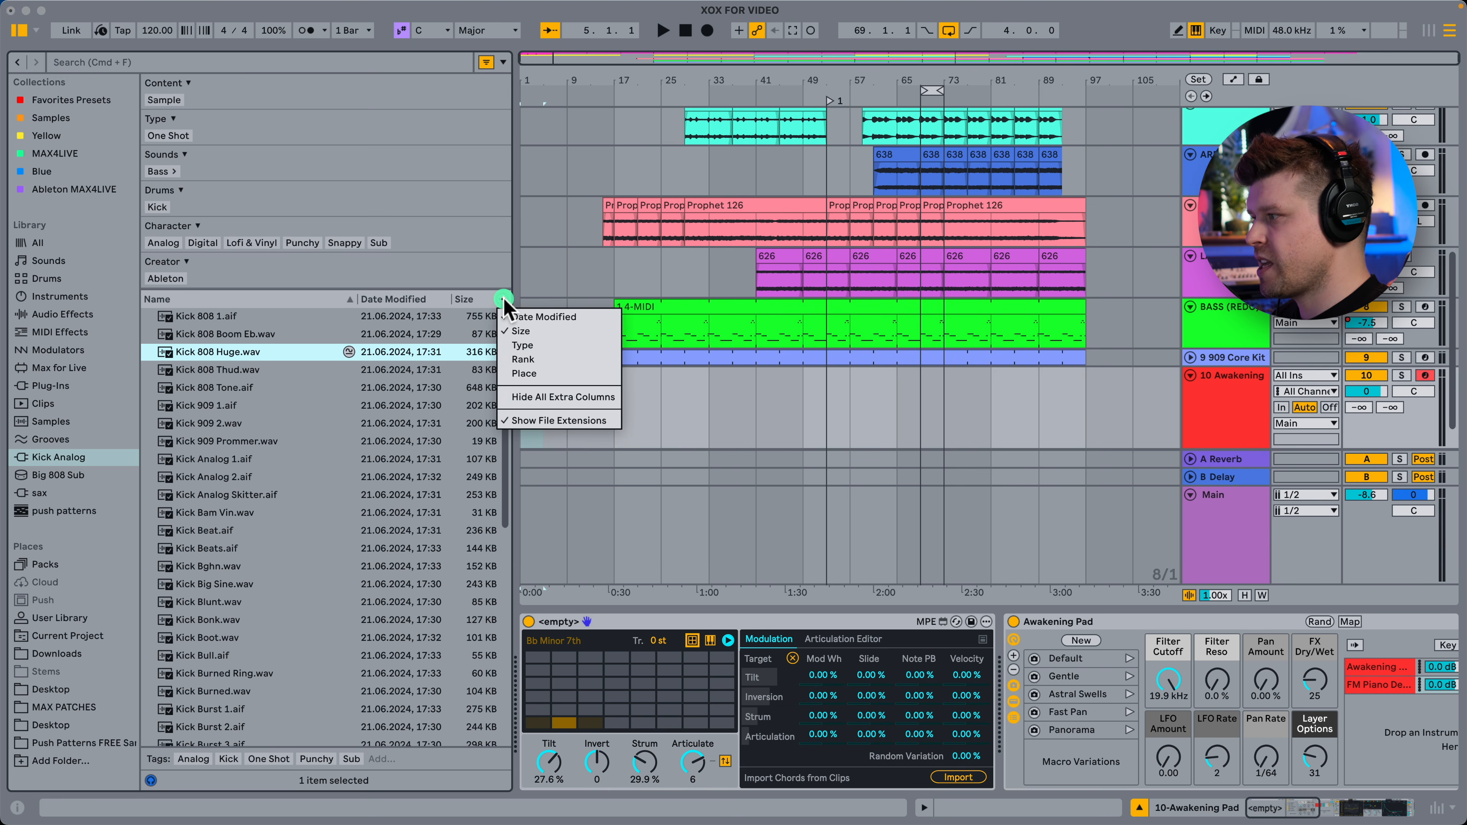
pyautogui.click(514, 346)
pyautogui.click(502, 299)
pyautogui.click(519, 359)
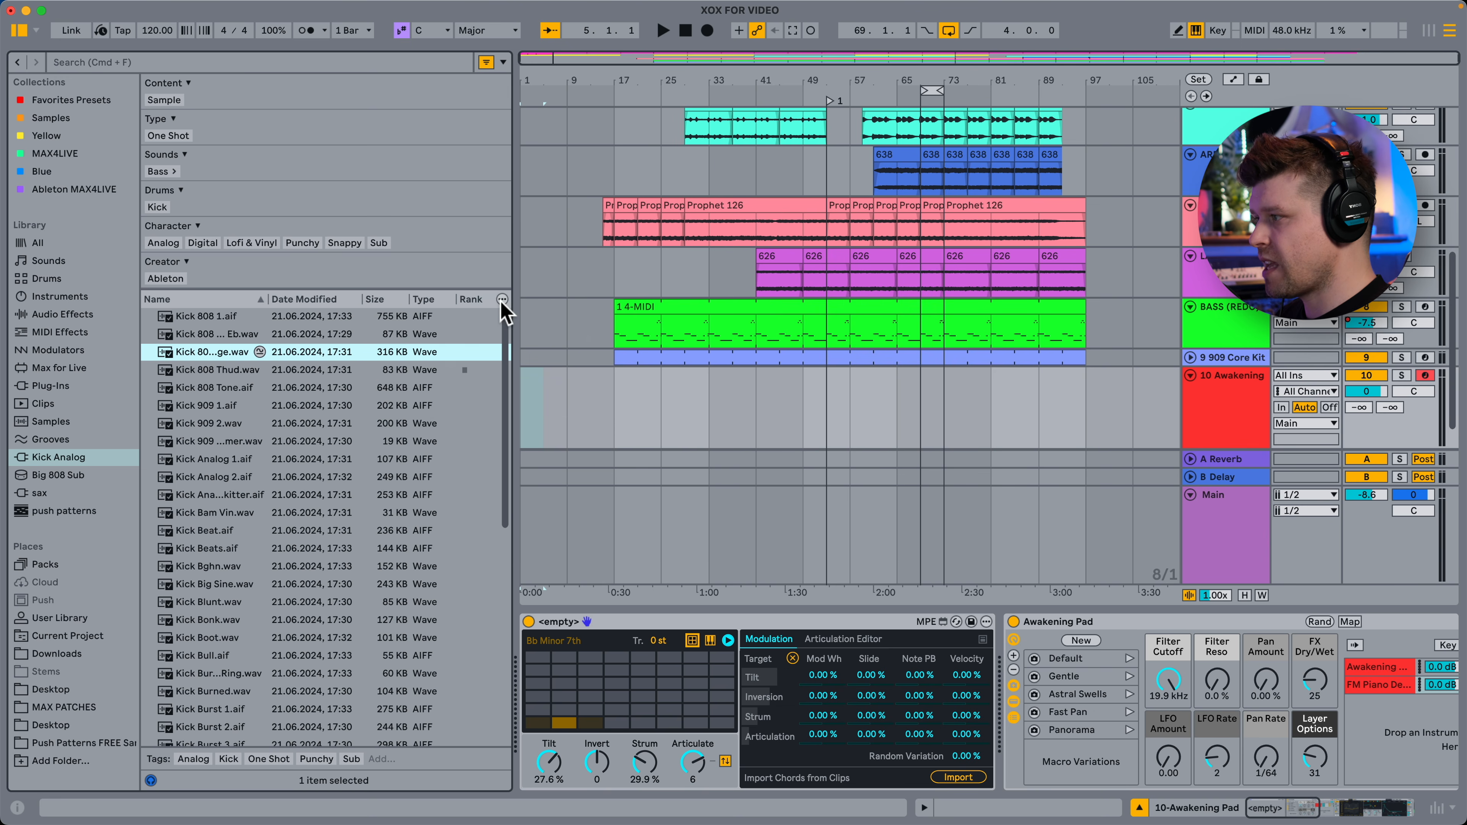
pyautogui.click(502, 300)
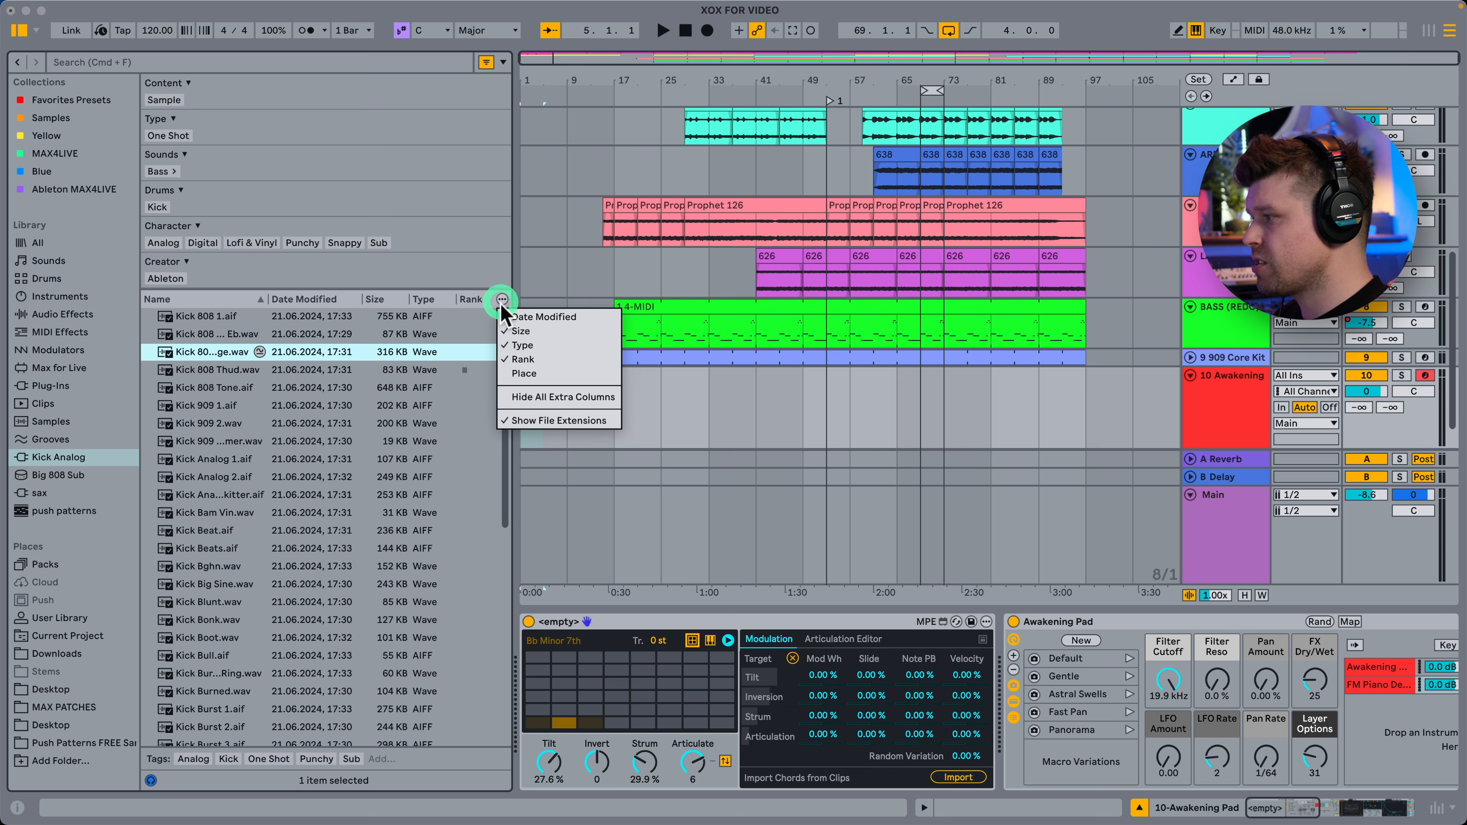
pyautogui.click(519, 375)
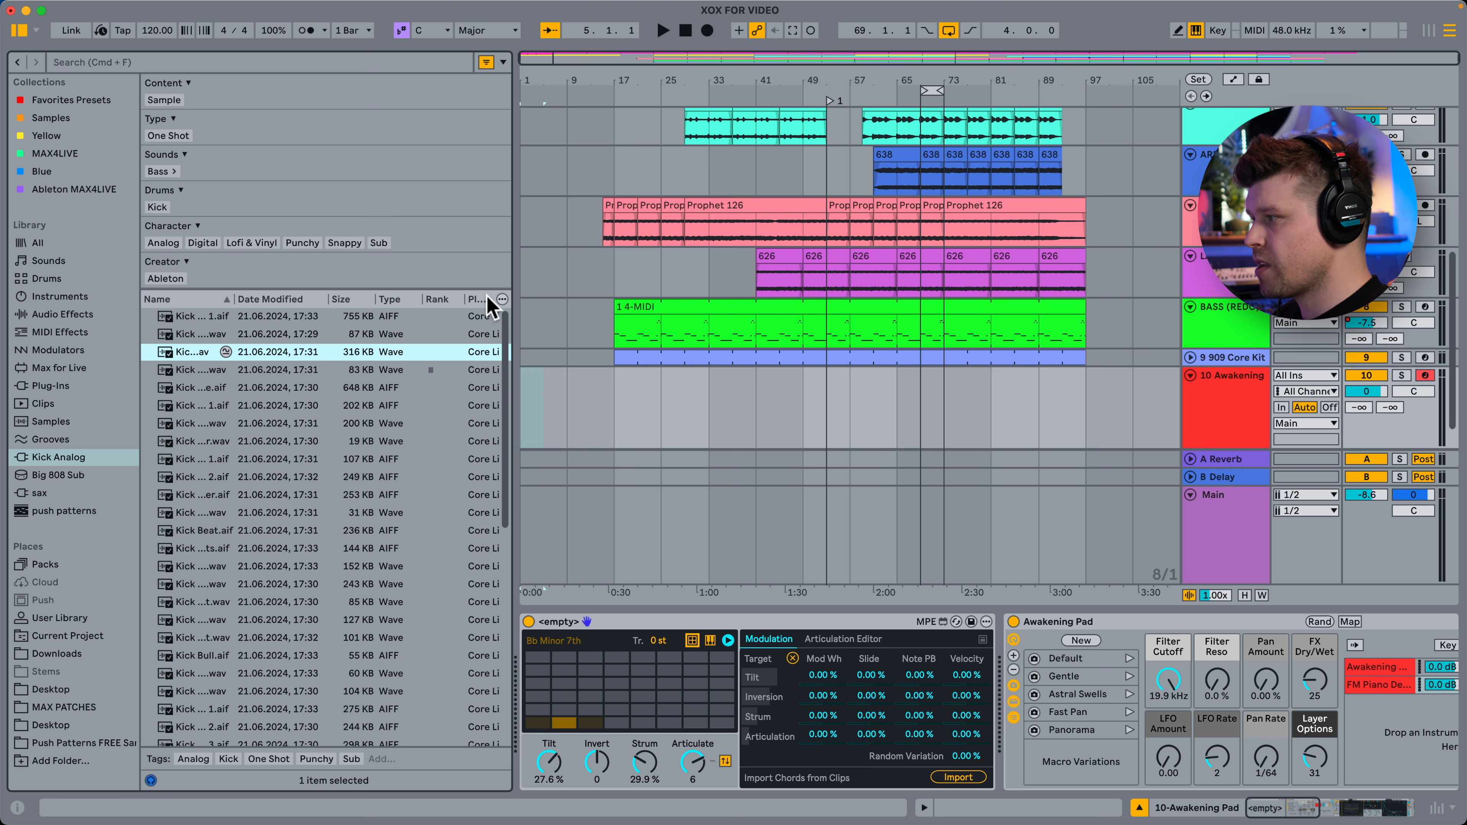
# Hide all extra browser columns and show only the Size column again.
pyautogui.click(502, 300)
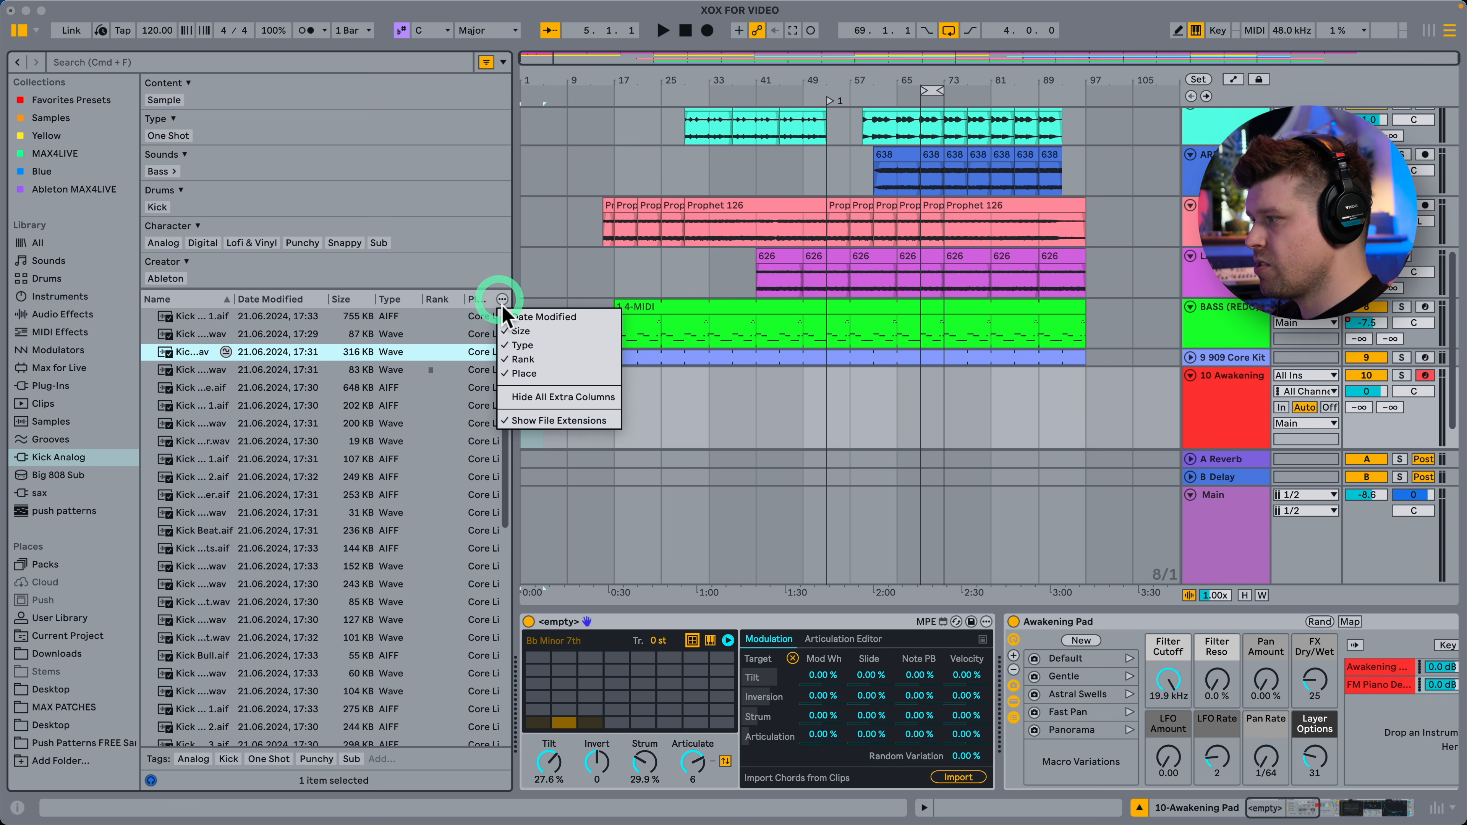
pyautogui.click(553, 399)
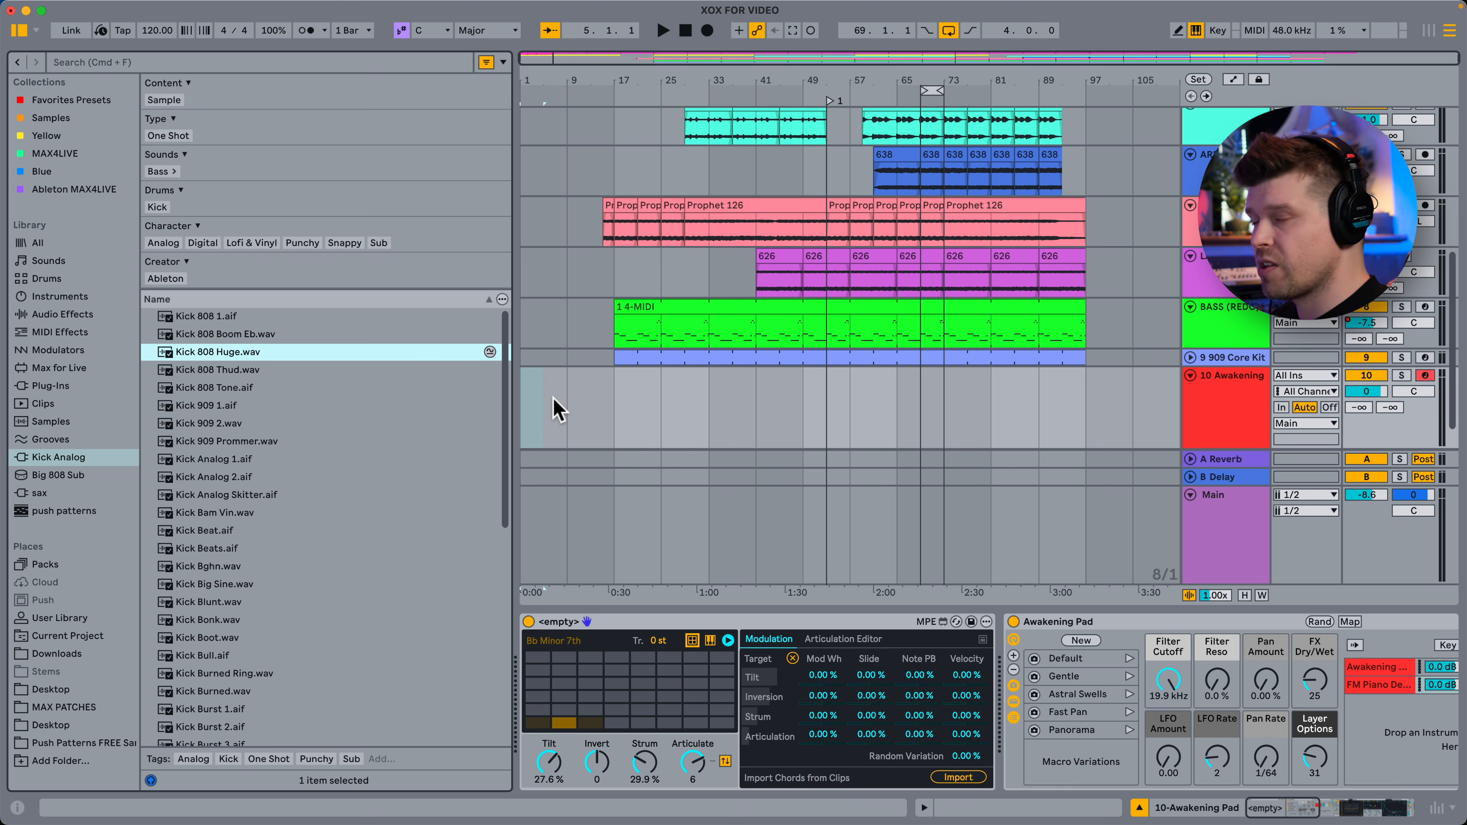
pyautogui.click(501, 300)
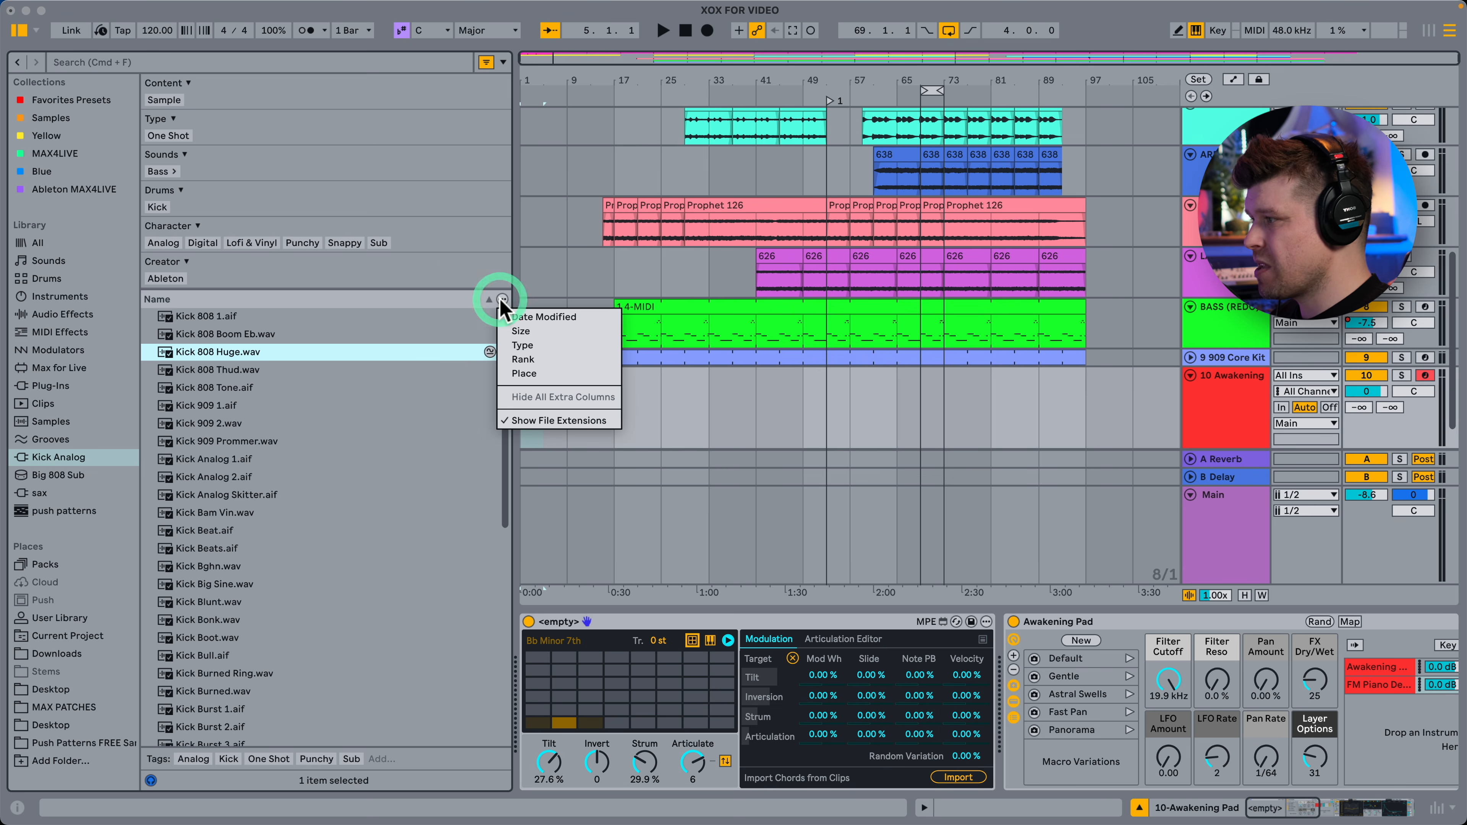
pyautogui.click(532, 334)
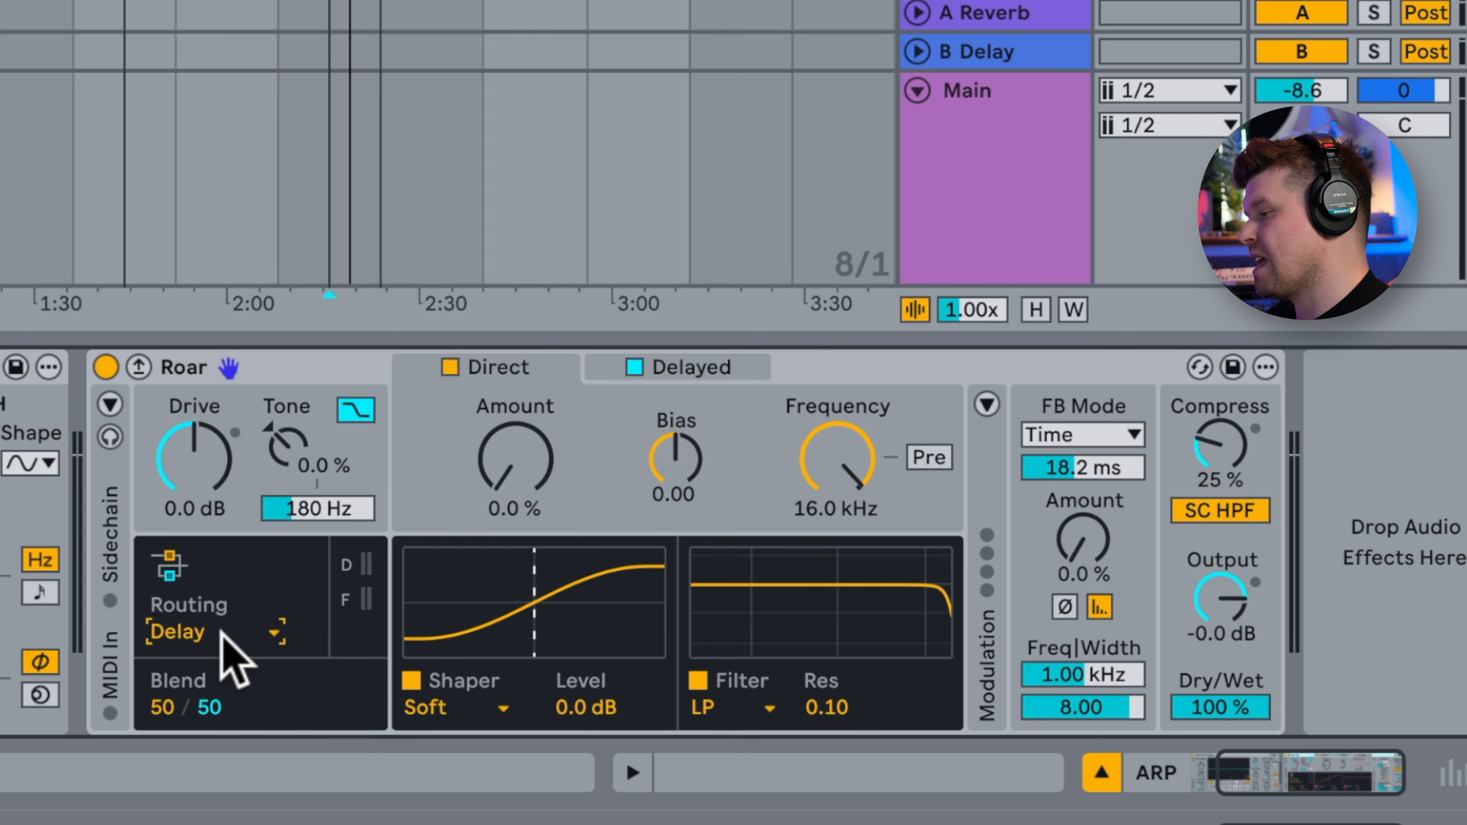
# Choose Delay routing in Roar on the ARP track and, during playback, set the feedback amount to 11% and time to 112 ms.
pyautogui.click(222, 633)
pyautogui.click(209, 601)
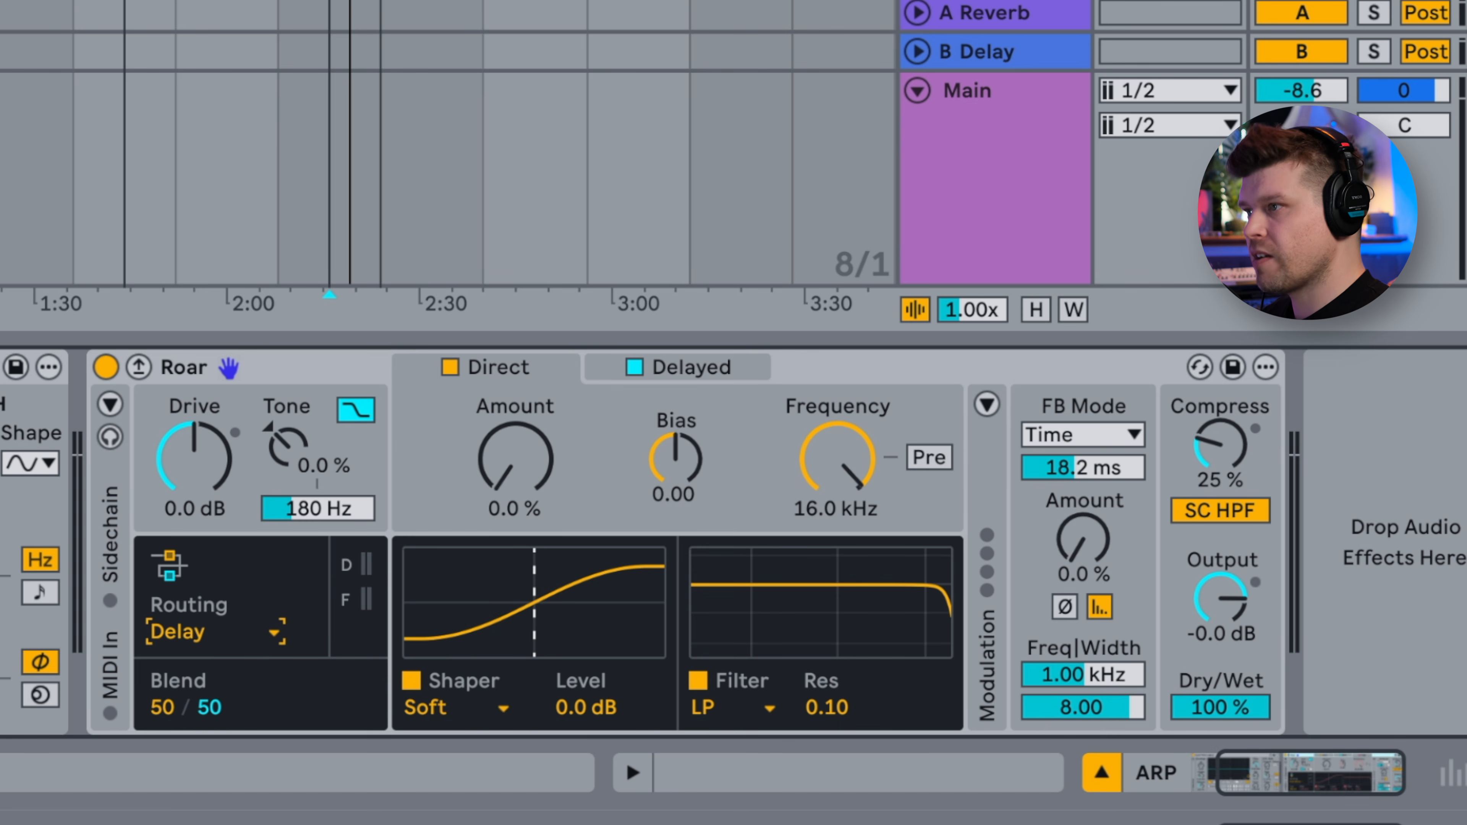
pyautogui.press('space')
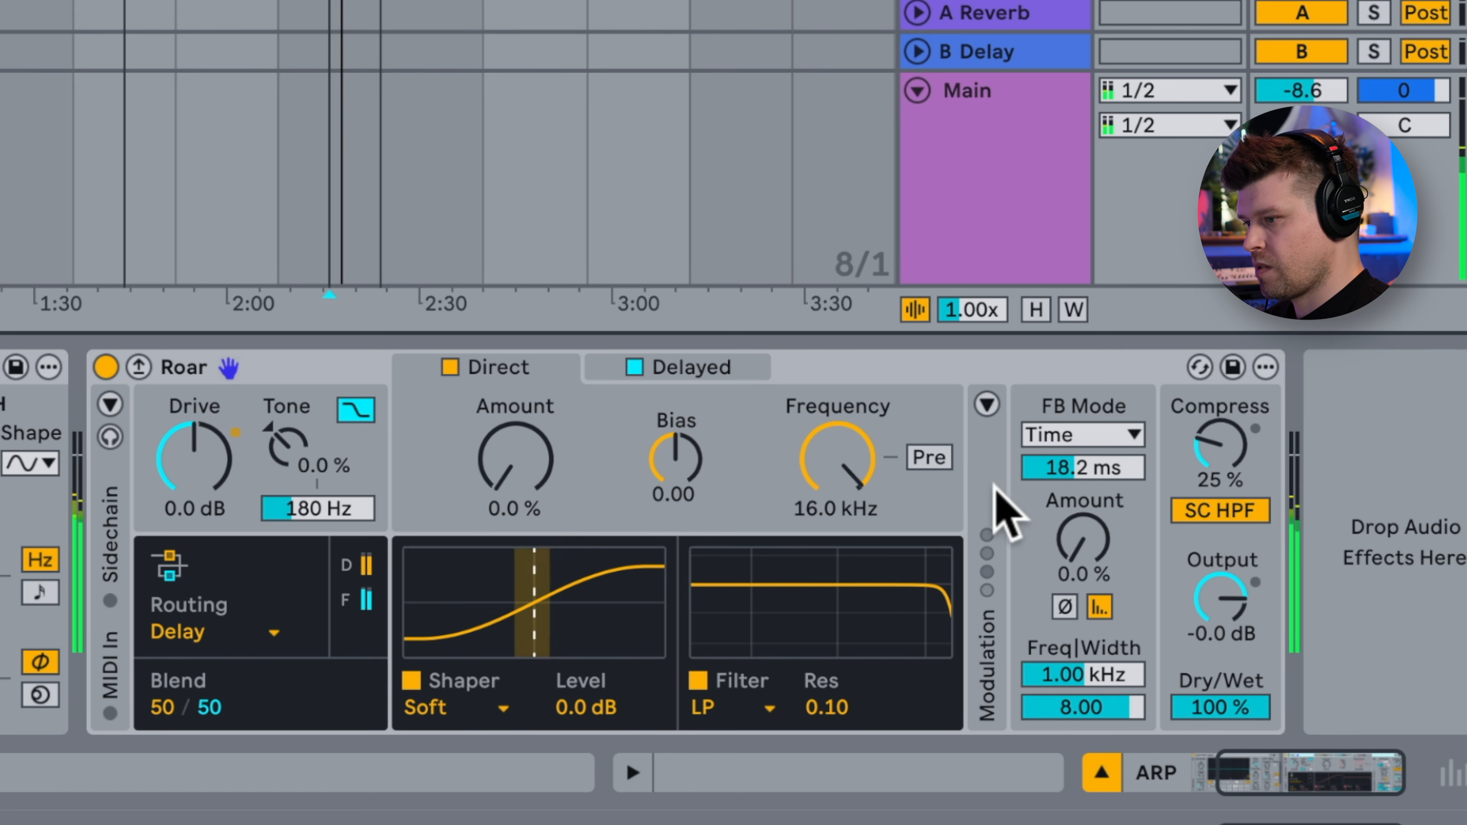
pyautogui.moveTo(1086, 543)
pyautogui.mouseDown()
pyautogui.moveTo(1083, 523)
pyautogui.moveTo(1081, 540)
pyautogui.mouseUp()
pyautogui.moveTo(1083, 467); pyautogui.dragTo(1092, 446)
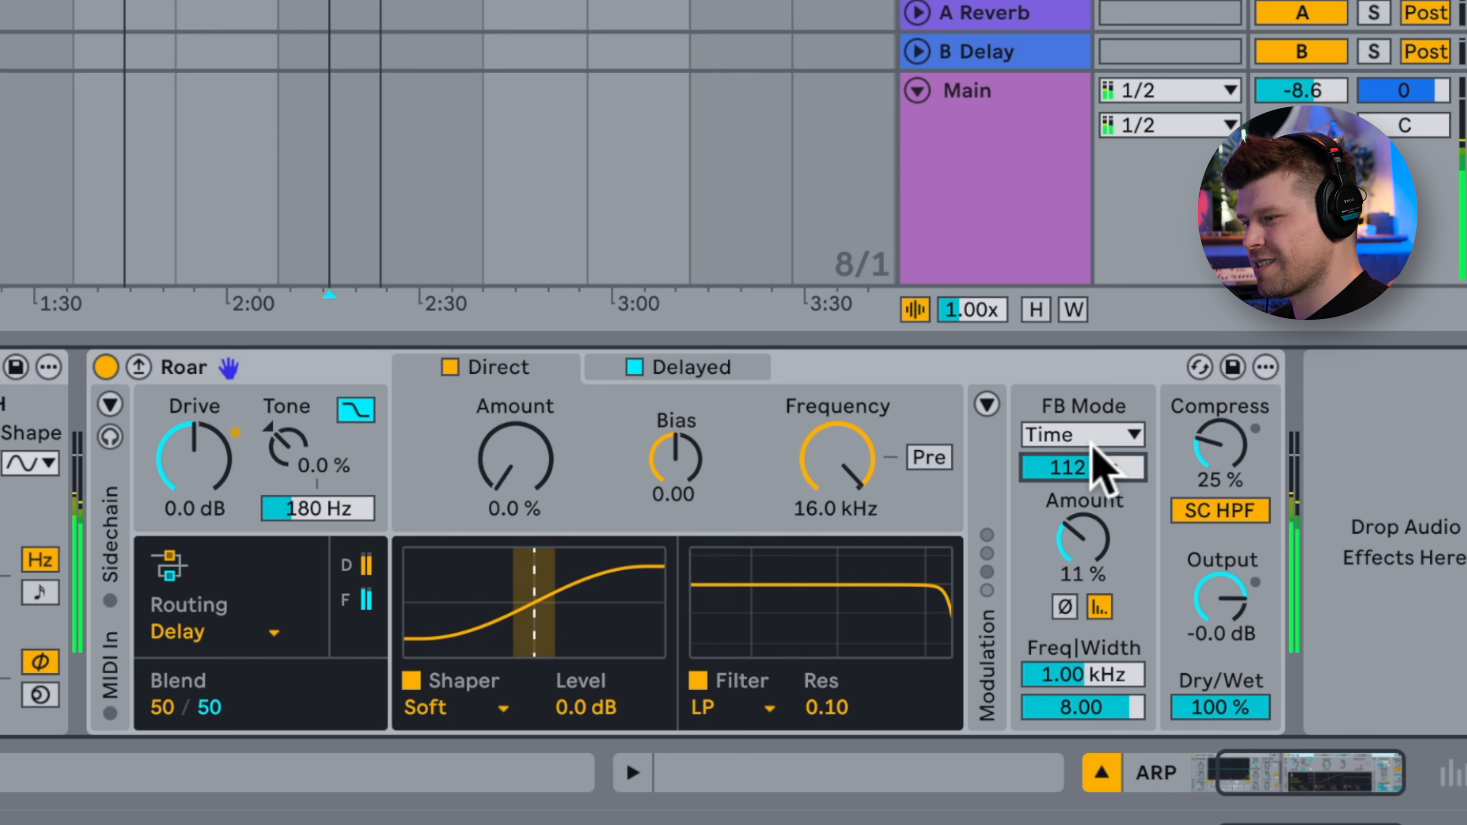
# Set the shaper Amount to 12% on Roar's Delayed stage and 11% on its Direct stage.
pyautogui.click(513, 442)
pyautogui.click(704, 370)
pyautogui.moveTo(498, 500); pyautogui.dragTo(497, 471)
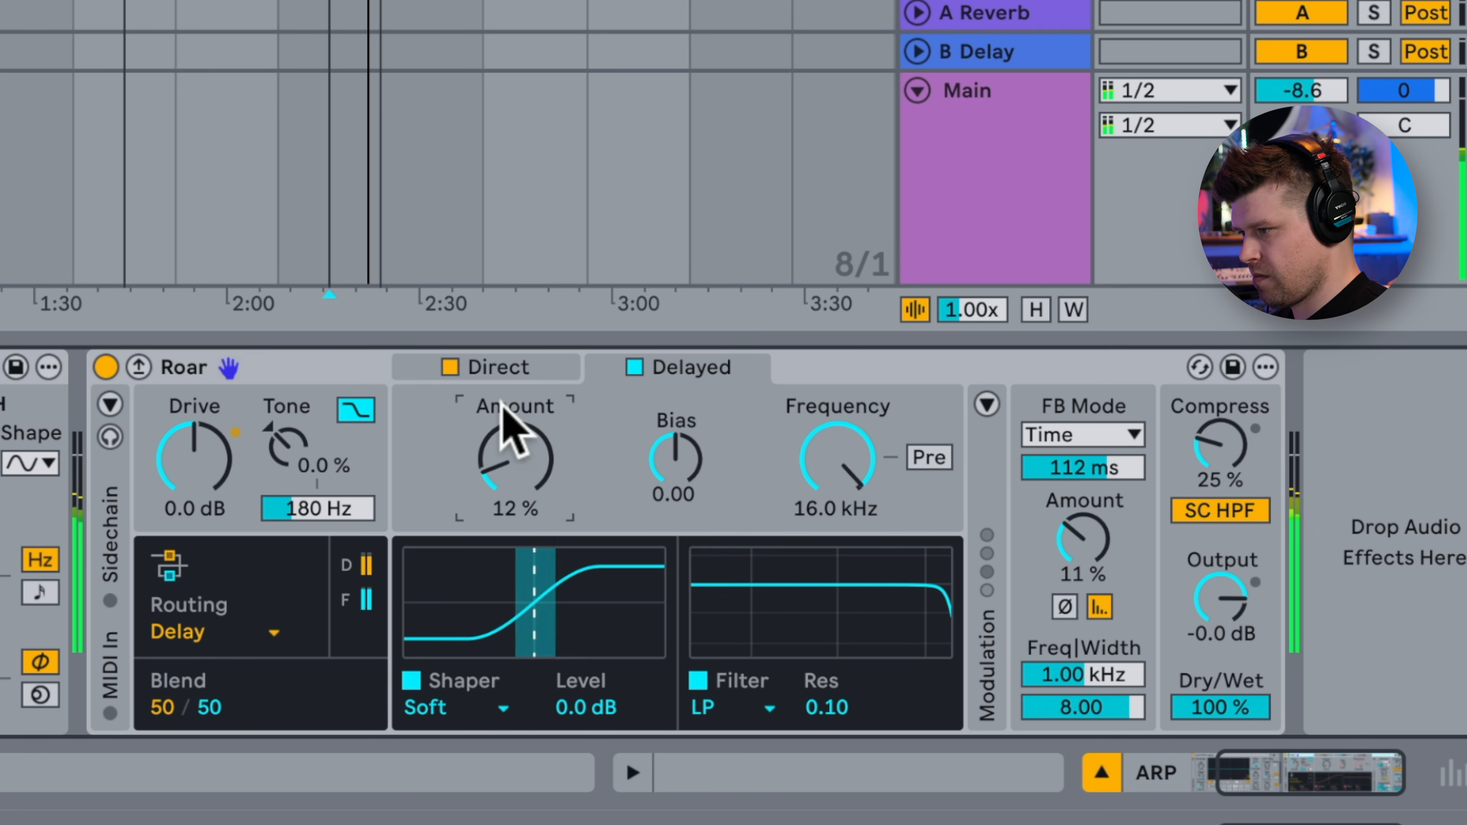
pyautogui.click(504, 370)
pyautogui.moveTo(512, 456); pyautogui.dragTo(513, 450)
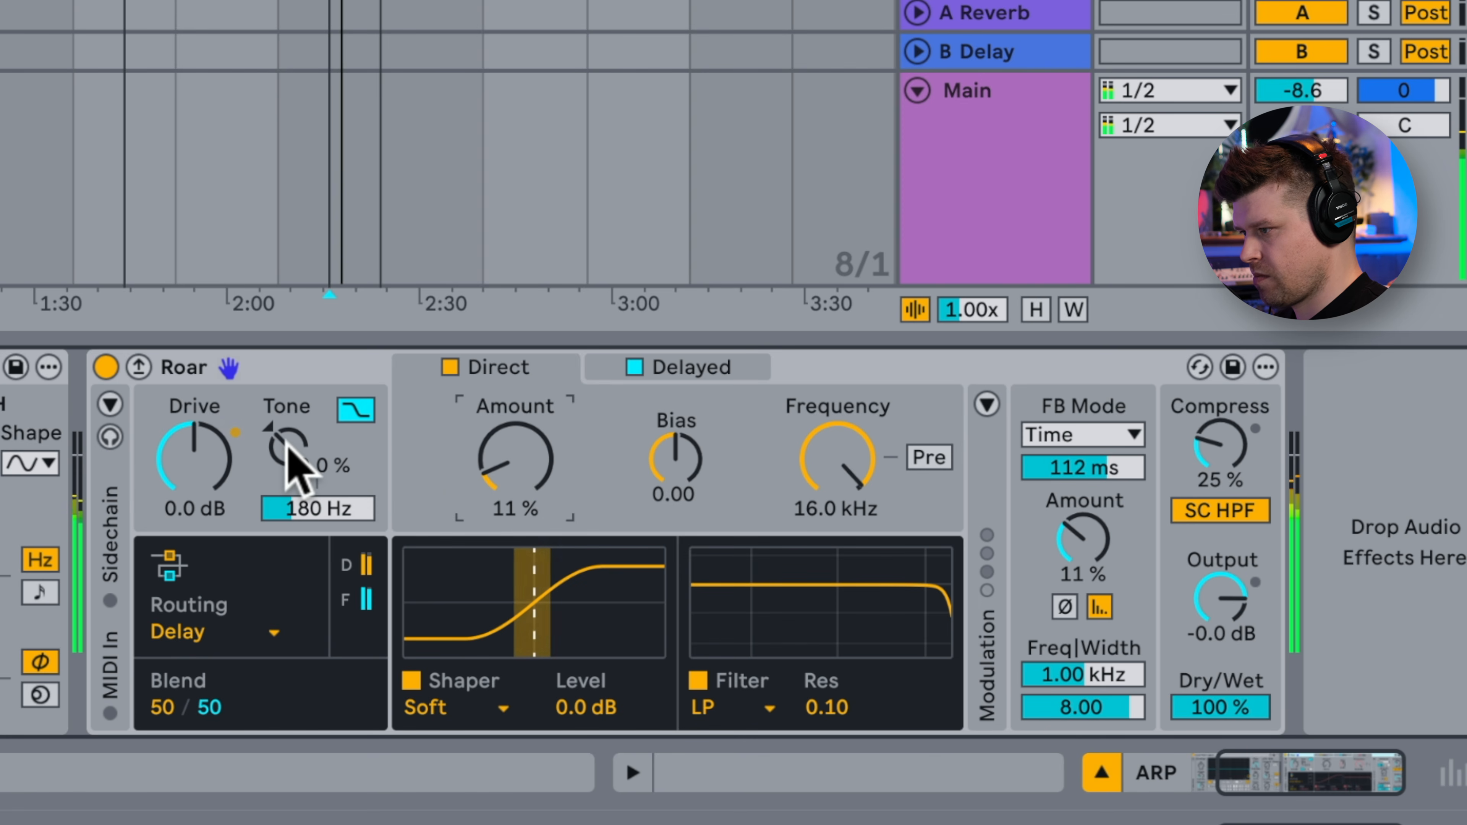
# Enable Roar's Tone compensation and set the Direct stage's filter type to Dispersion.
pyautogui.click(353, 411)
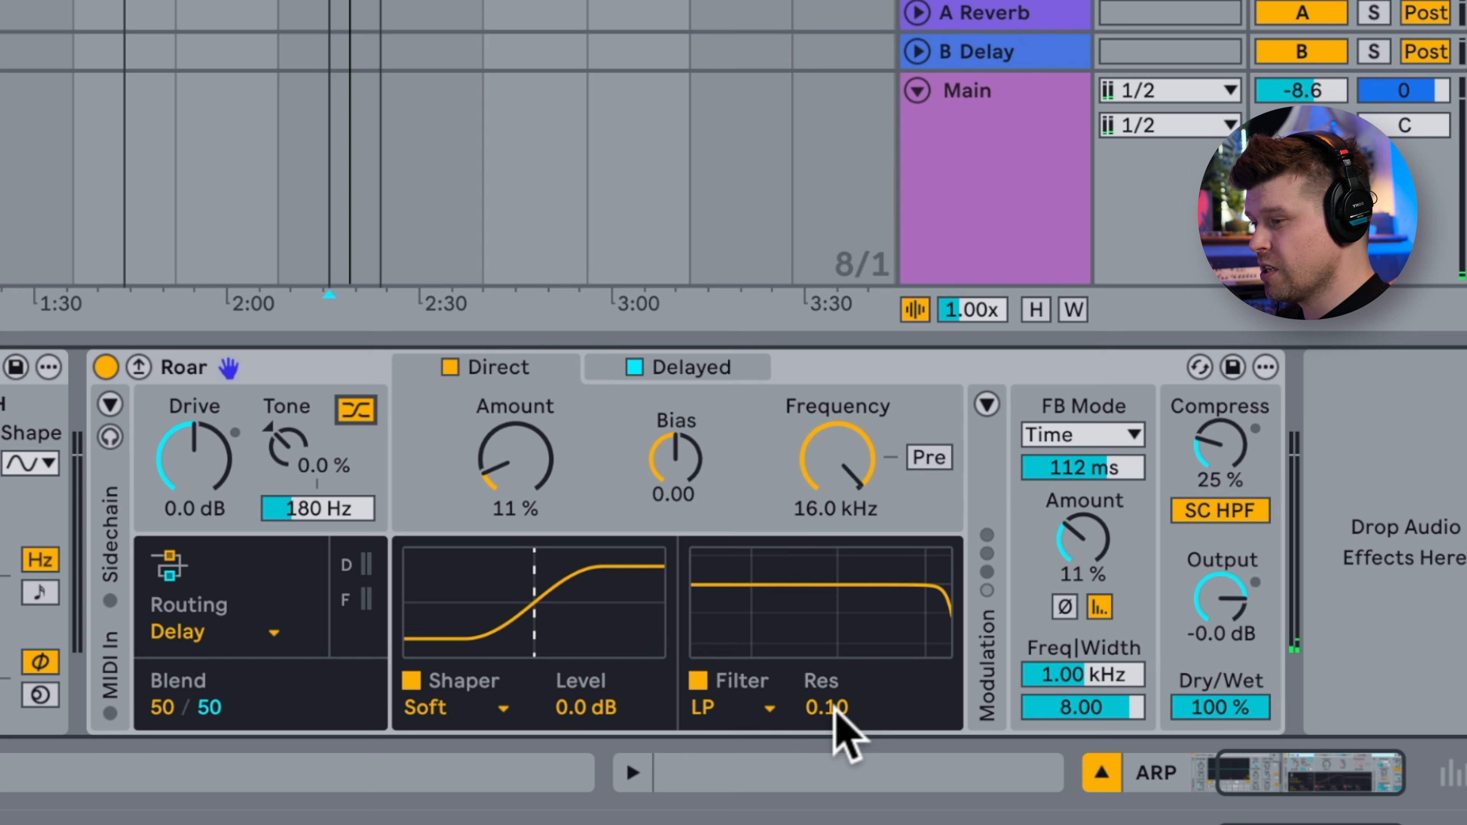
pyautogui.click(712, 708)
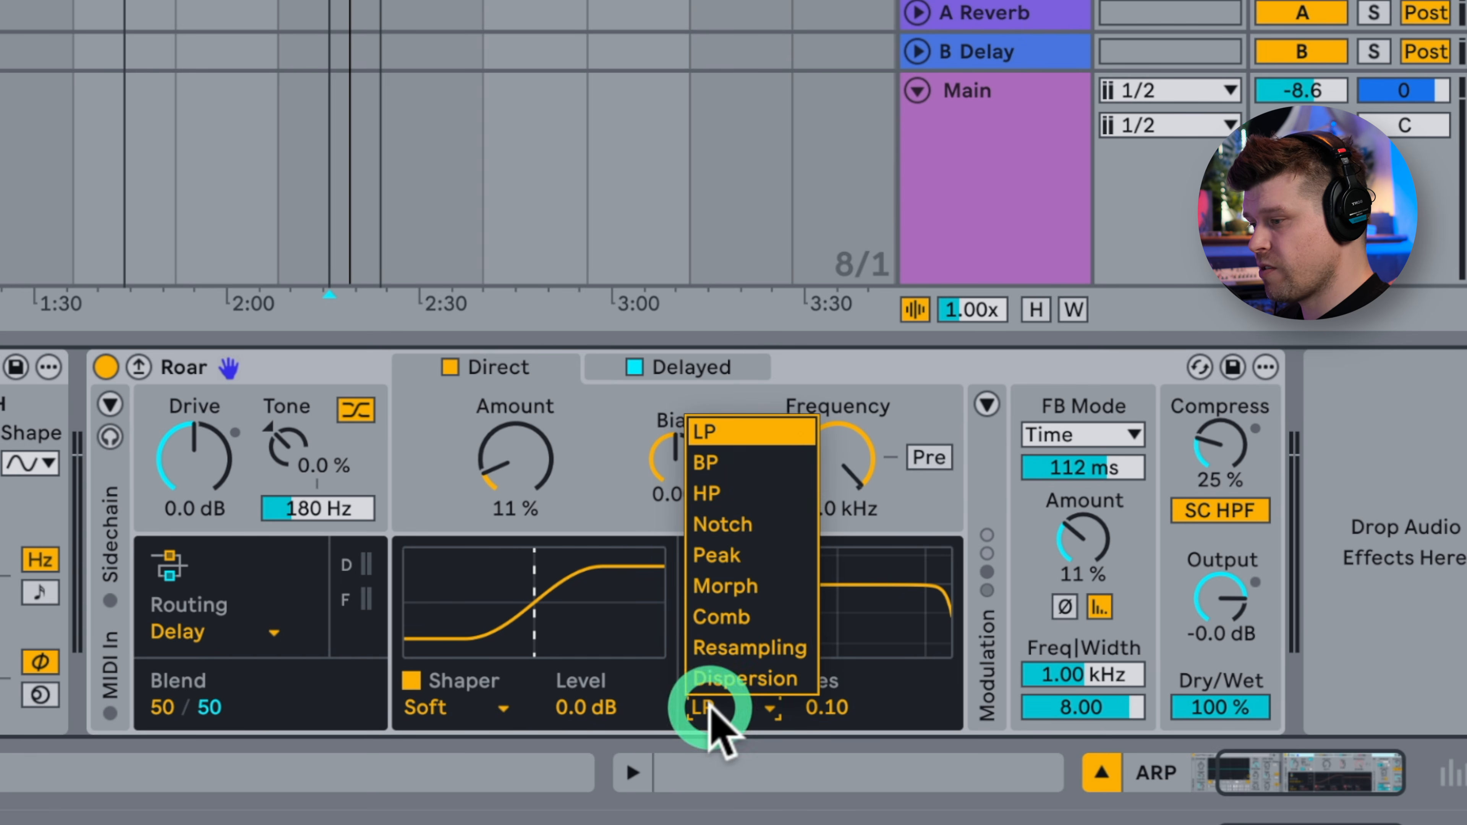
pyautogui.click(774, 682)
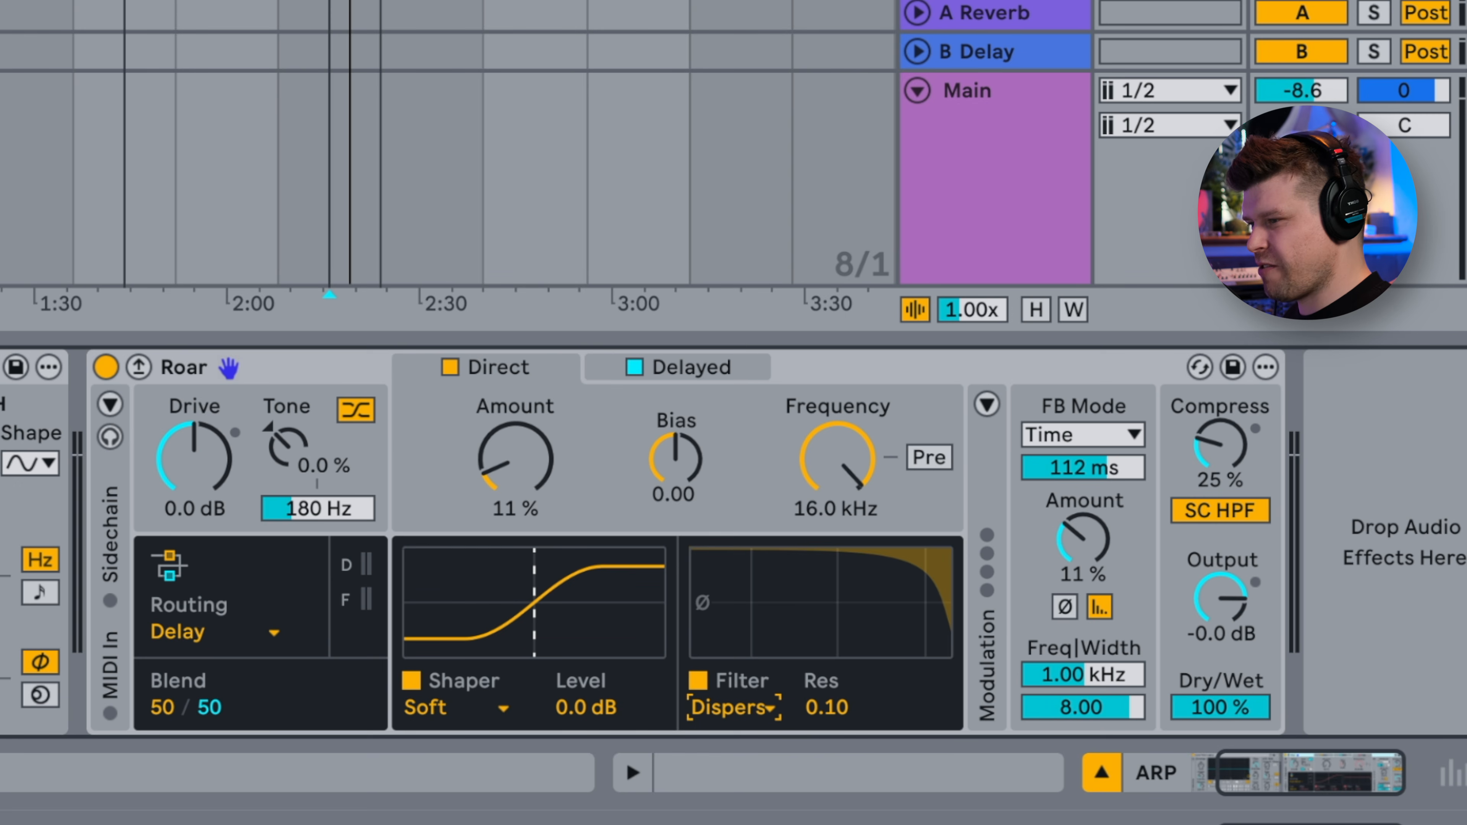
# Sweep the Direct stage's filter frequency down to 20 Hz with the Delayed stage off, and turn Delayed back on.
pyautogui.click(635, 367)
pyautogui.moveTo(840, 458); pyautogui.dragTo(838, 560)
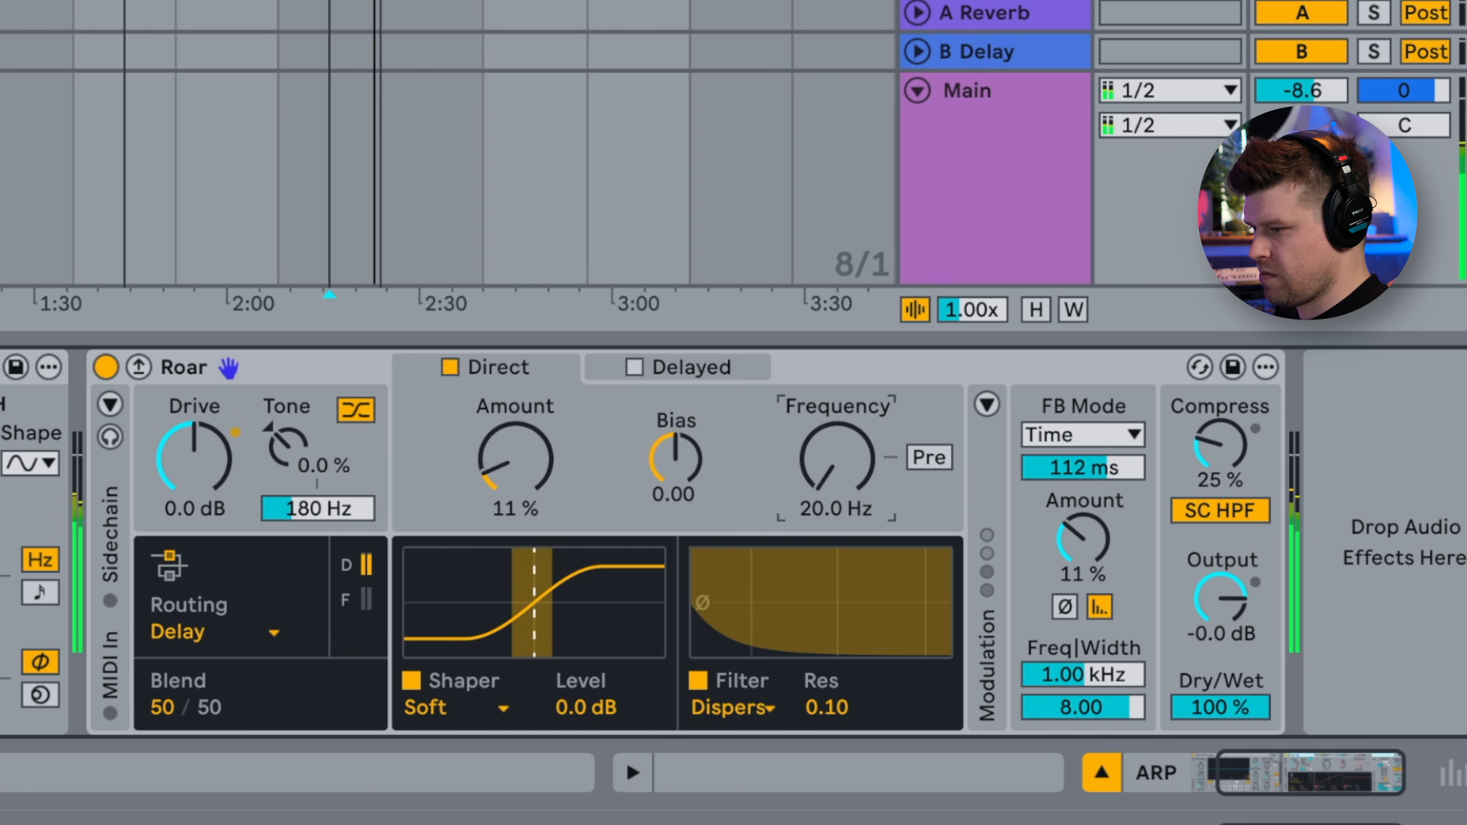
pyautogui.moveTo(832, 462); pyautogui.dragTo(859, 475)
pyautogui.click(635, 368)
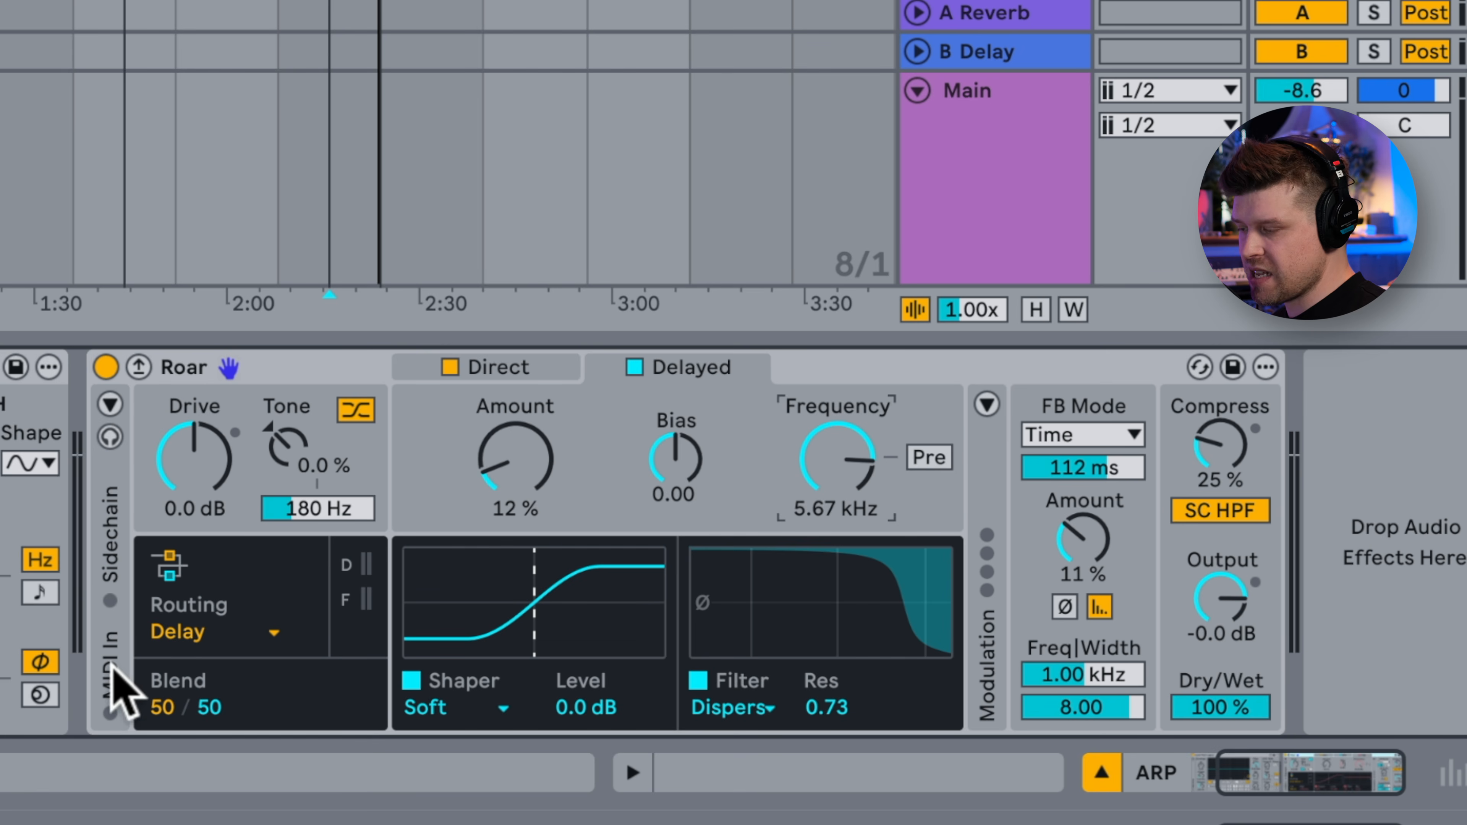
# Enable Roar's external sidechain with 9-909 Core Kit as the source, tapped Pre FX.
pyautogui.click(110, 404)
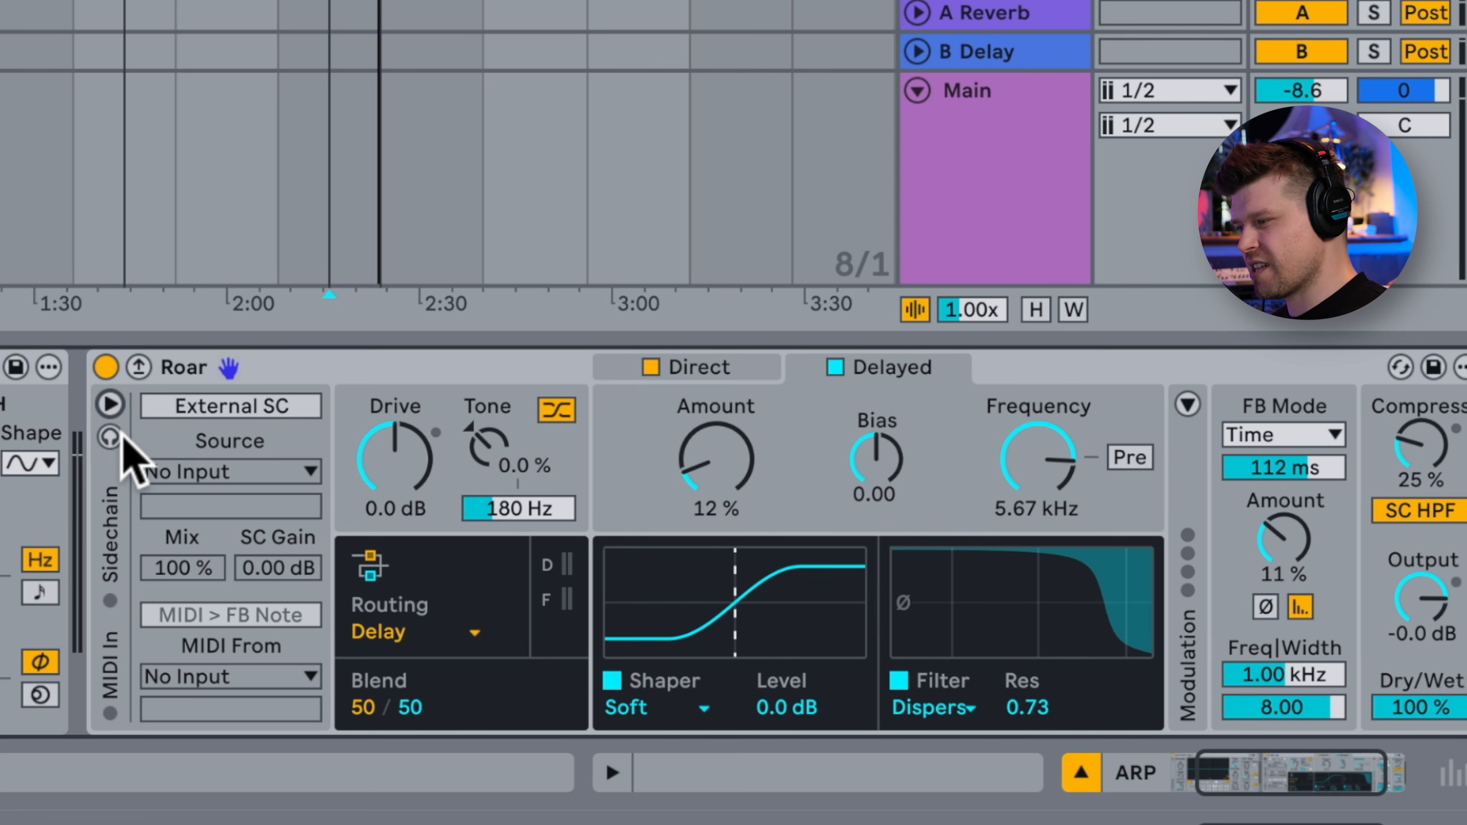
pyautogui.click(188, 411)
pyautogui.click(245, 473)
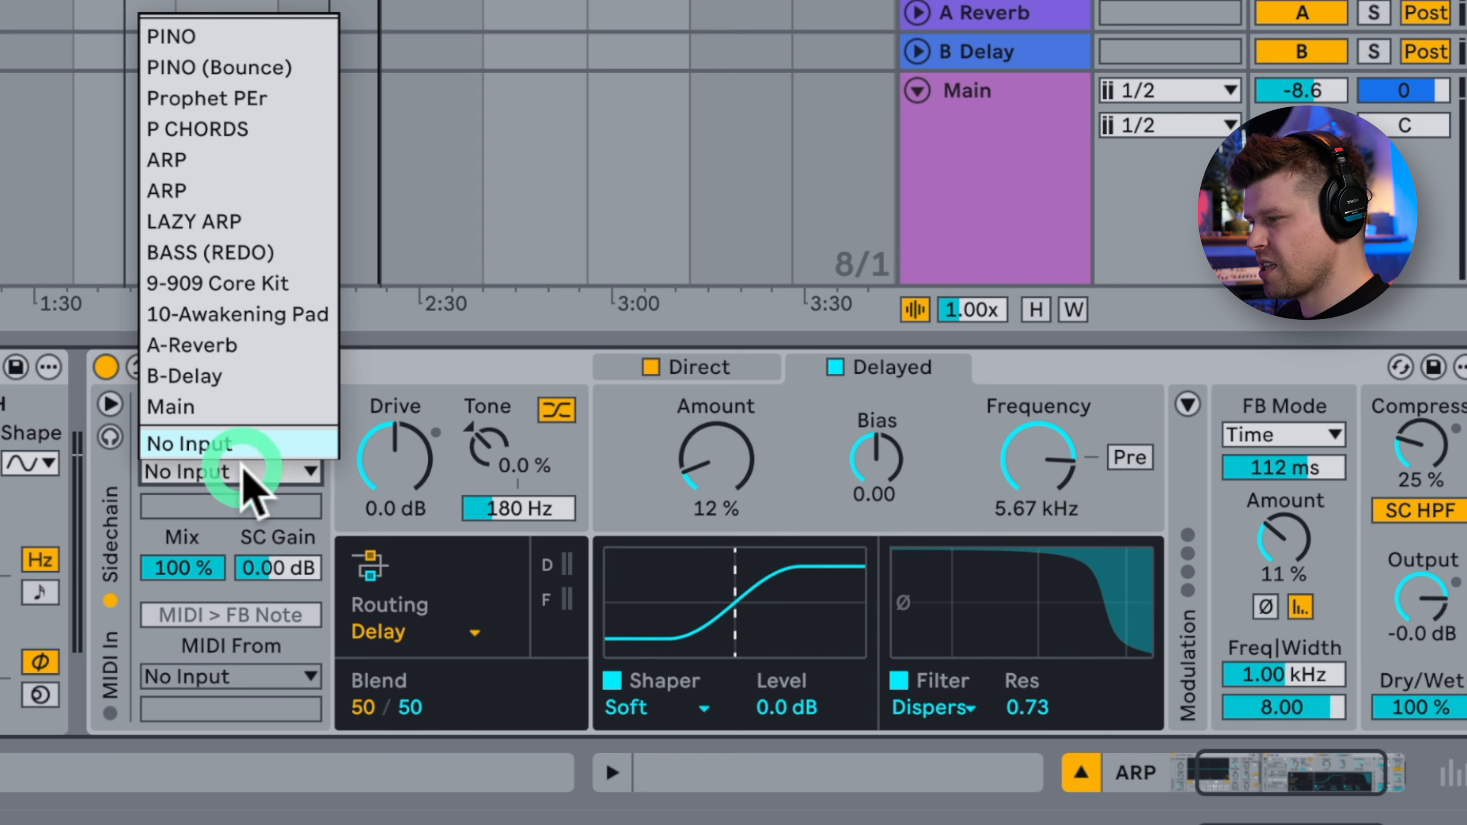
pyautogui.click(243, 284)
pyautogui.click(234, 506)
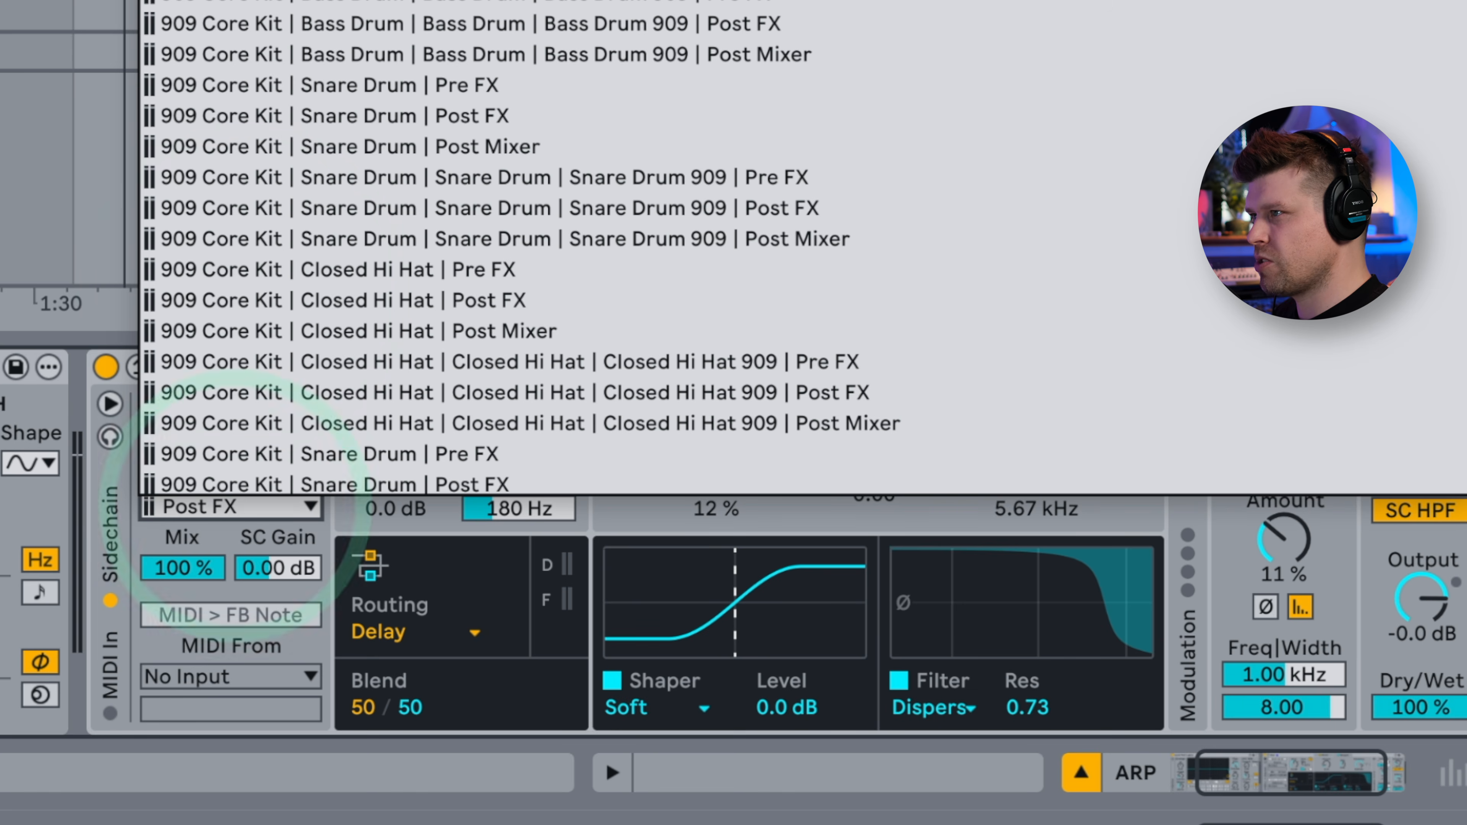
pyautogui.click(370, 1)
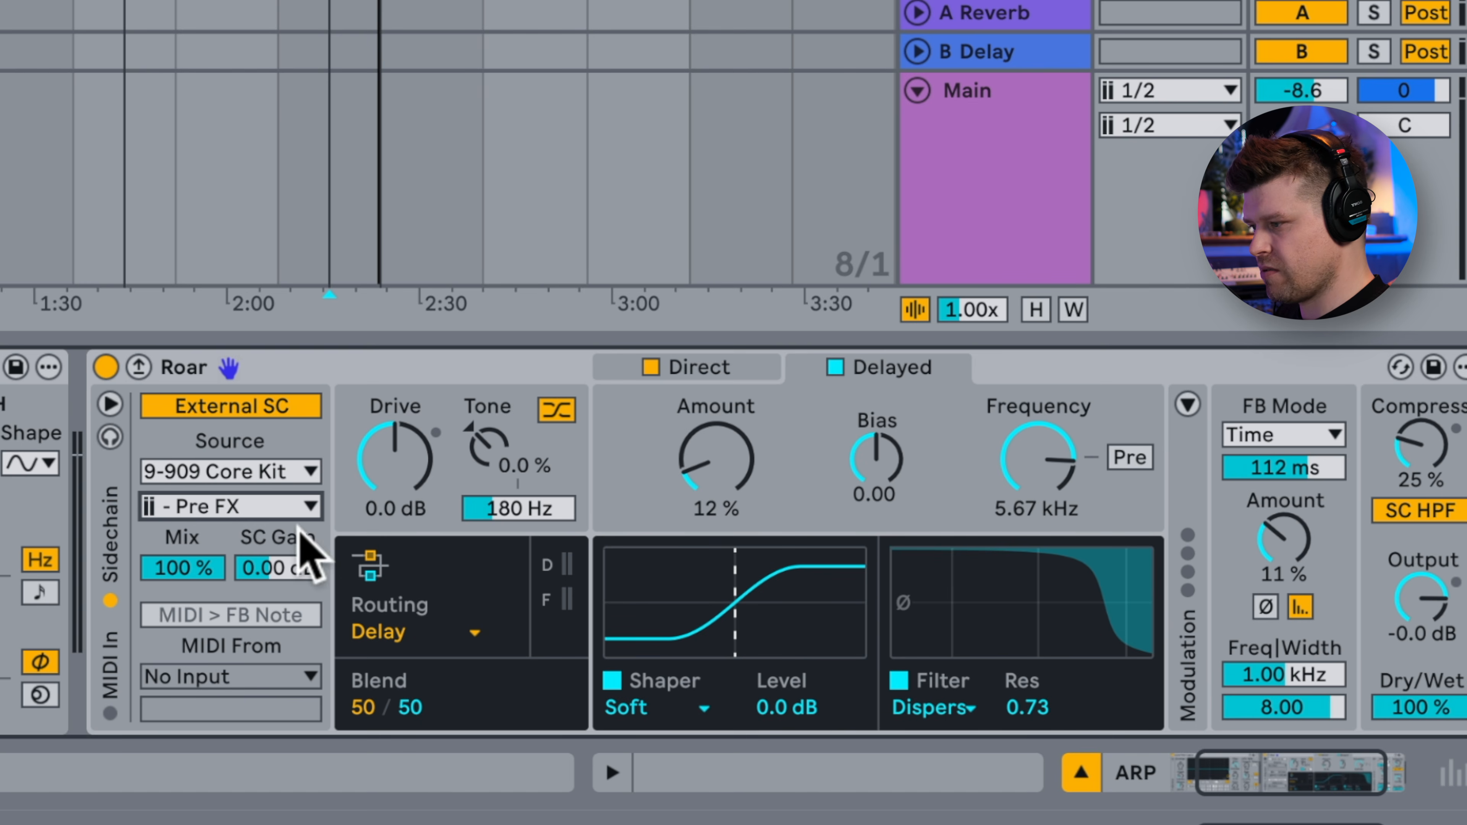
# Raise Roar's sidechain gain to 8.69 dB and show the envelope follower among the modulation sources.
pyautogui.moveTo(292, 568); pyautogui.dragTo(291, 427)
pyautogui.click(1188, 404)
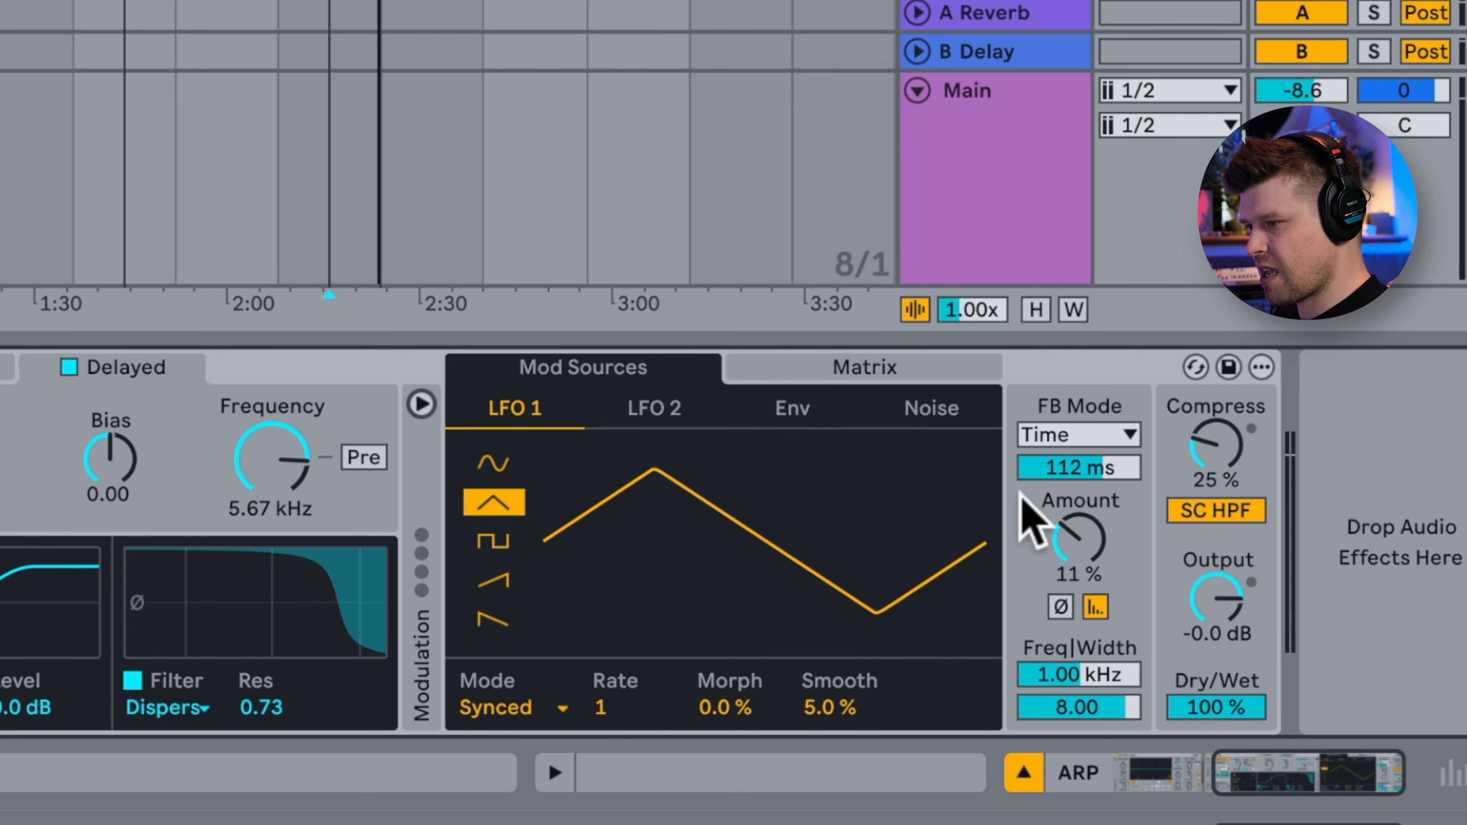
pyautogui.click(811, 412)
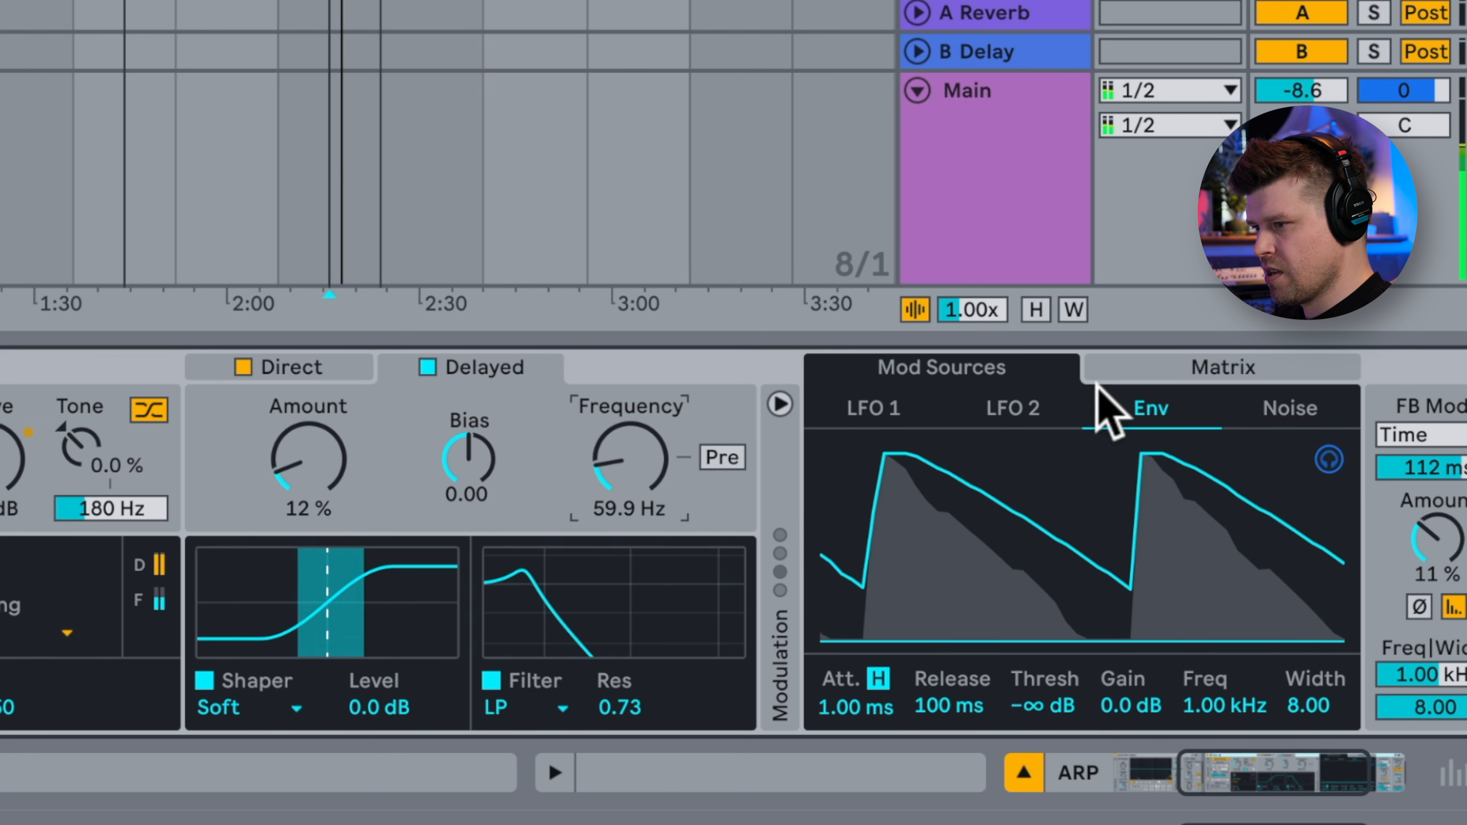
pyautogui.click(1154, 409)
# Modulate the Direct stage's filter frequency with the envelope follower at an amount of -100.
pyautogui.click(1222, 367)
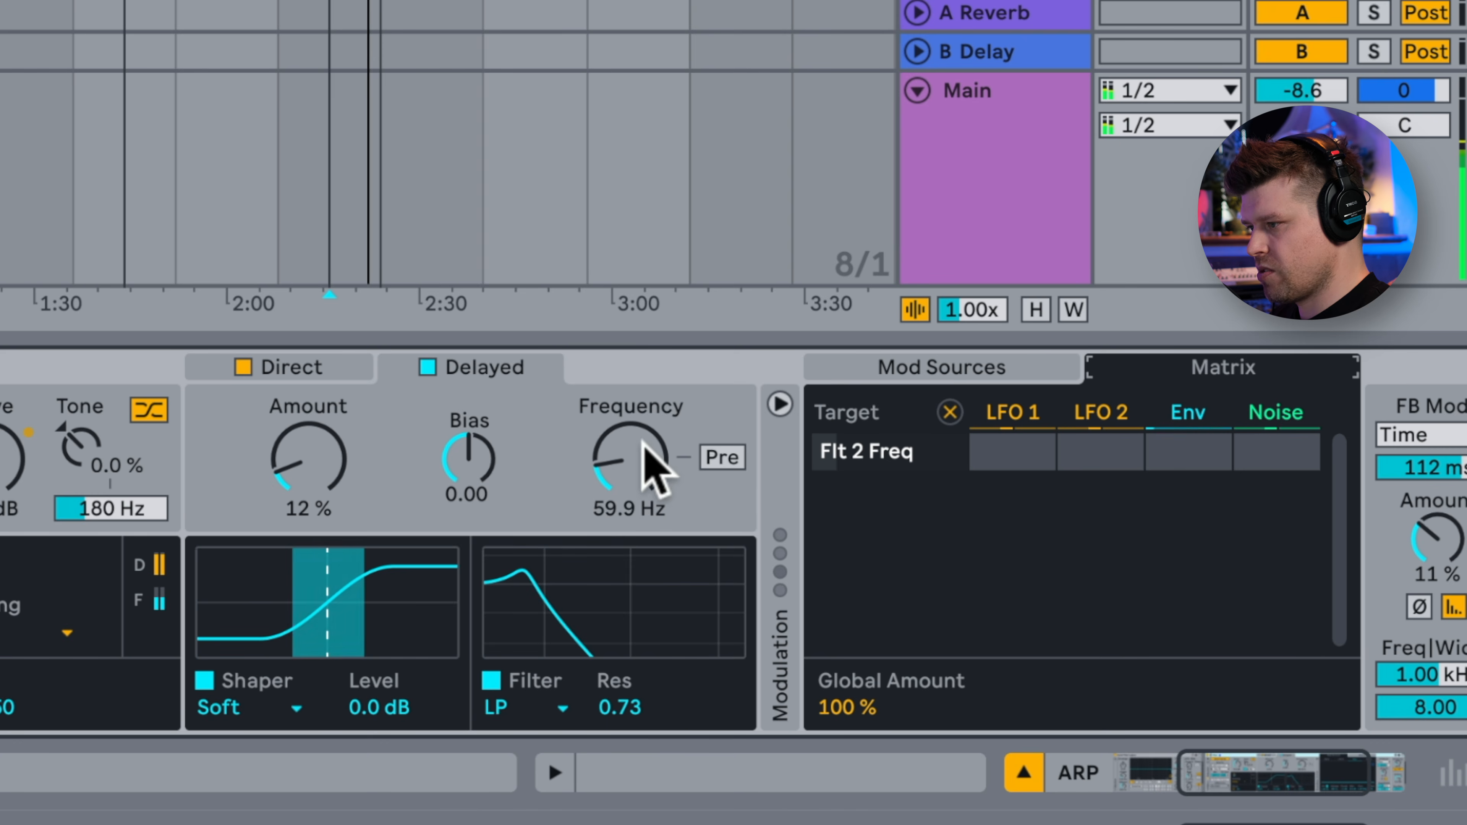
pyautogui.click(309, 370)
pyautogui.click(645, 462)
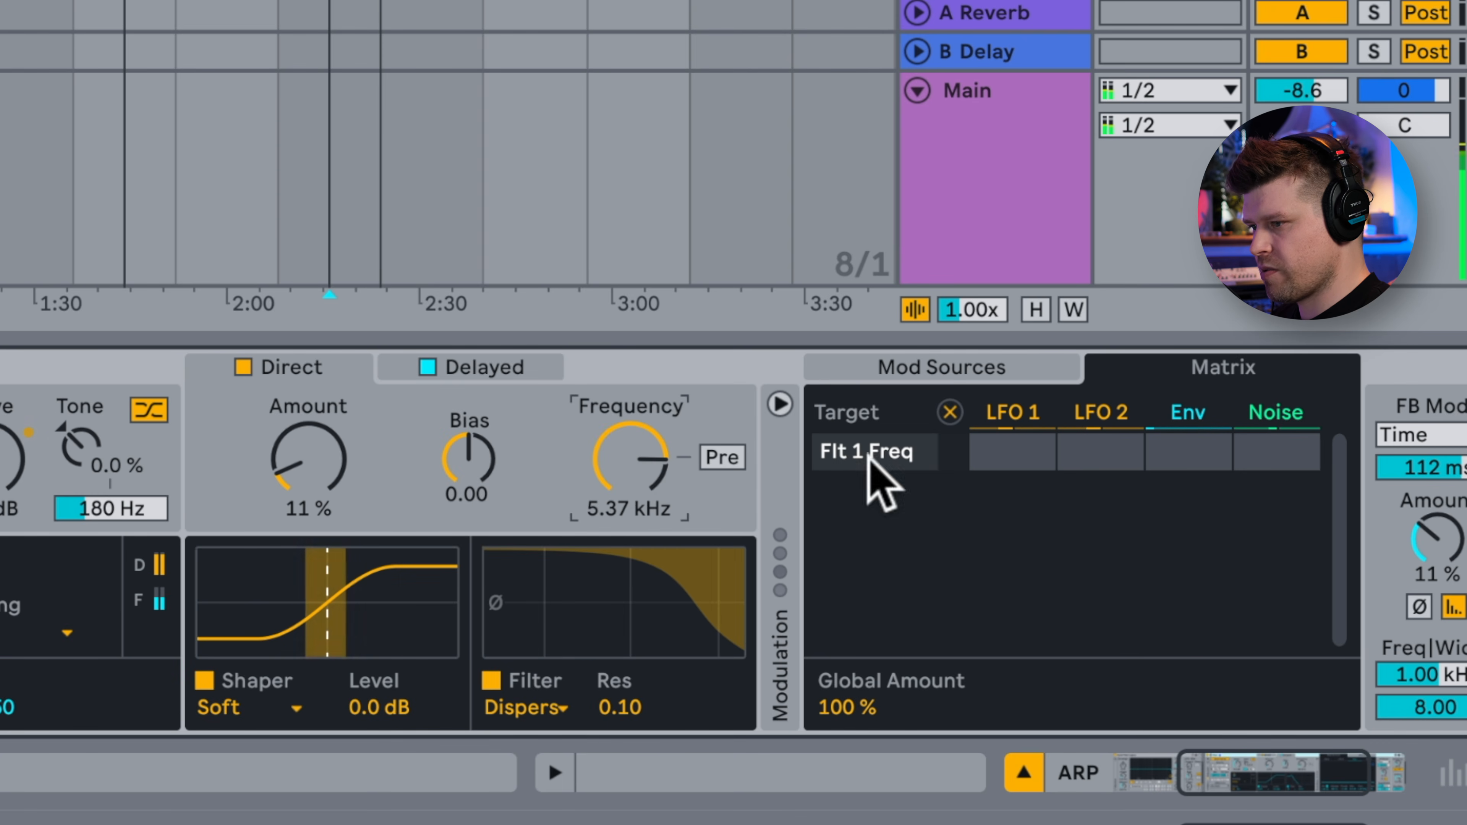
pyautogui.moveTo(1180, 469); pyautogui.dragTo(1190, 483)
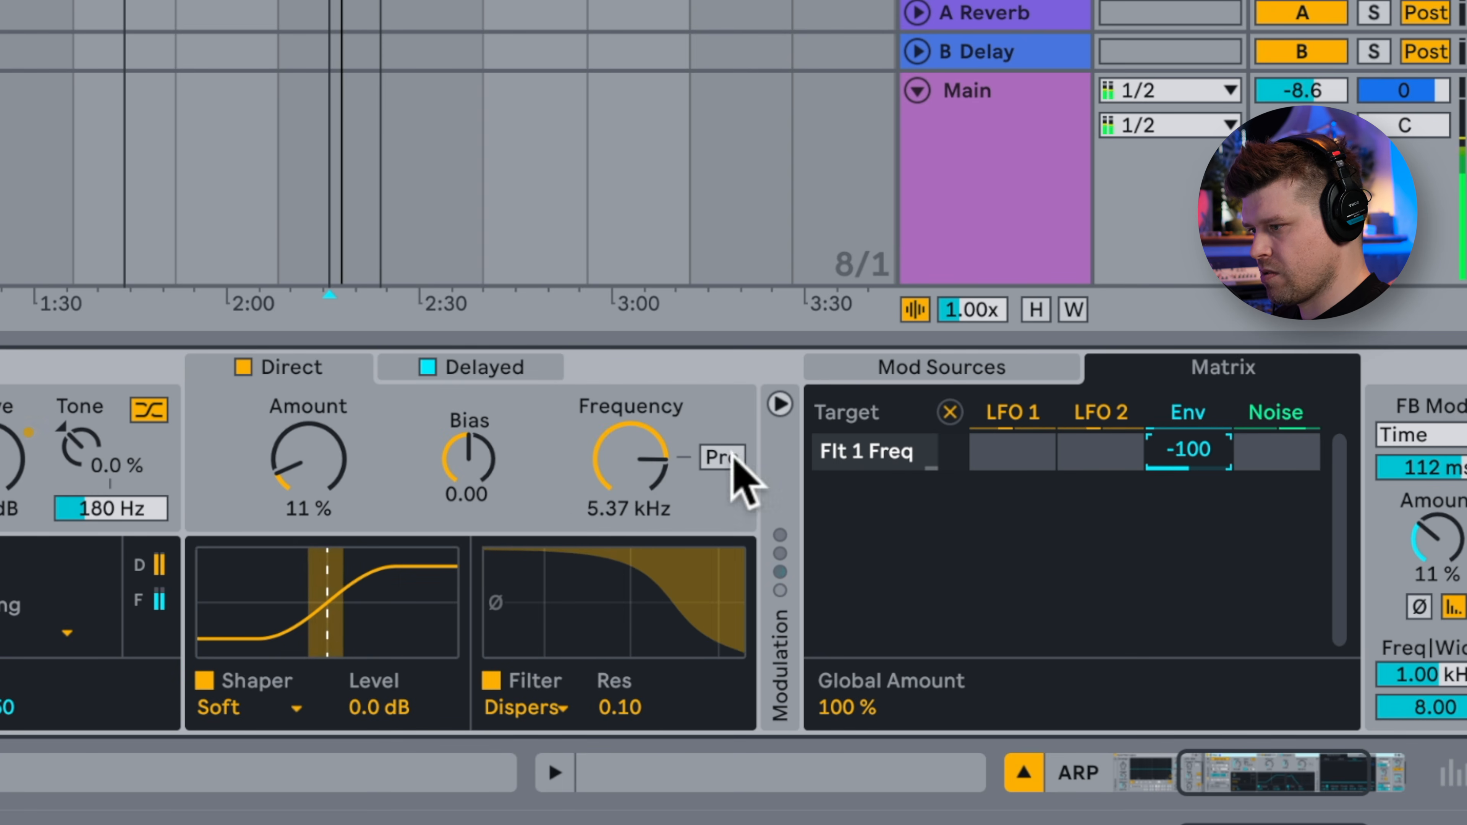
# Switch the Direct stage's filter to LP, with an envelope amount of 100 and a lower filter frequency.
pyautogui.click(552, 704)
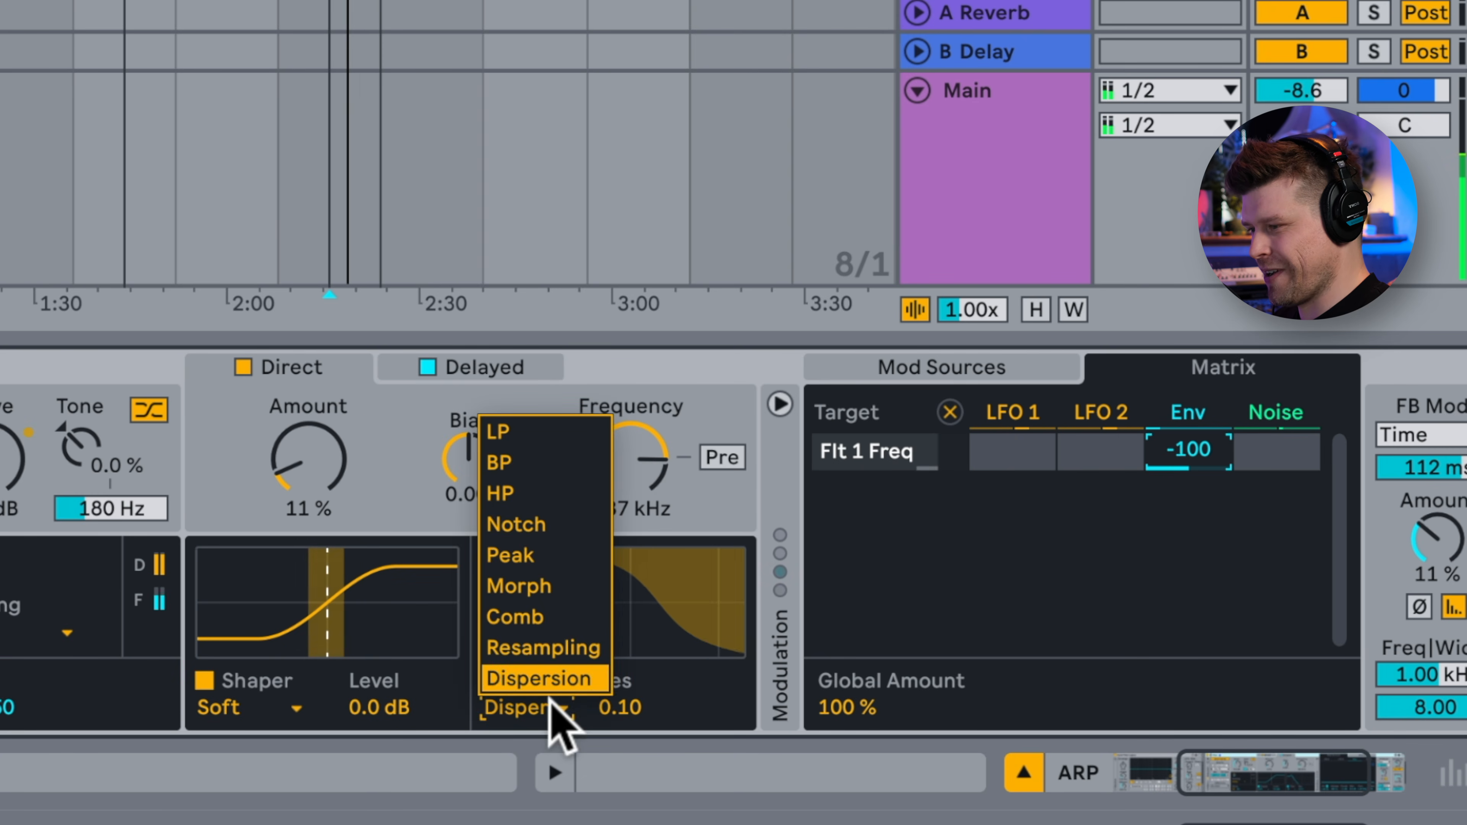
pyautogui.click(555, 434)
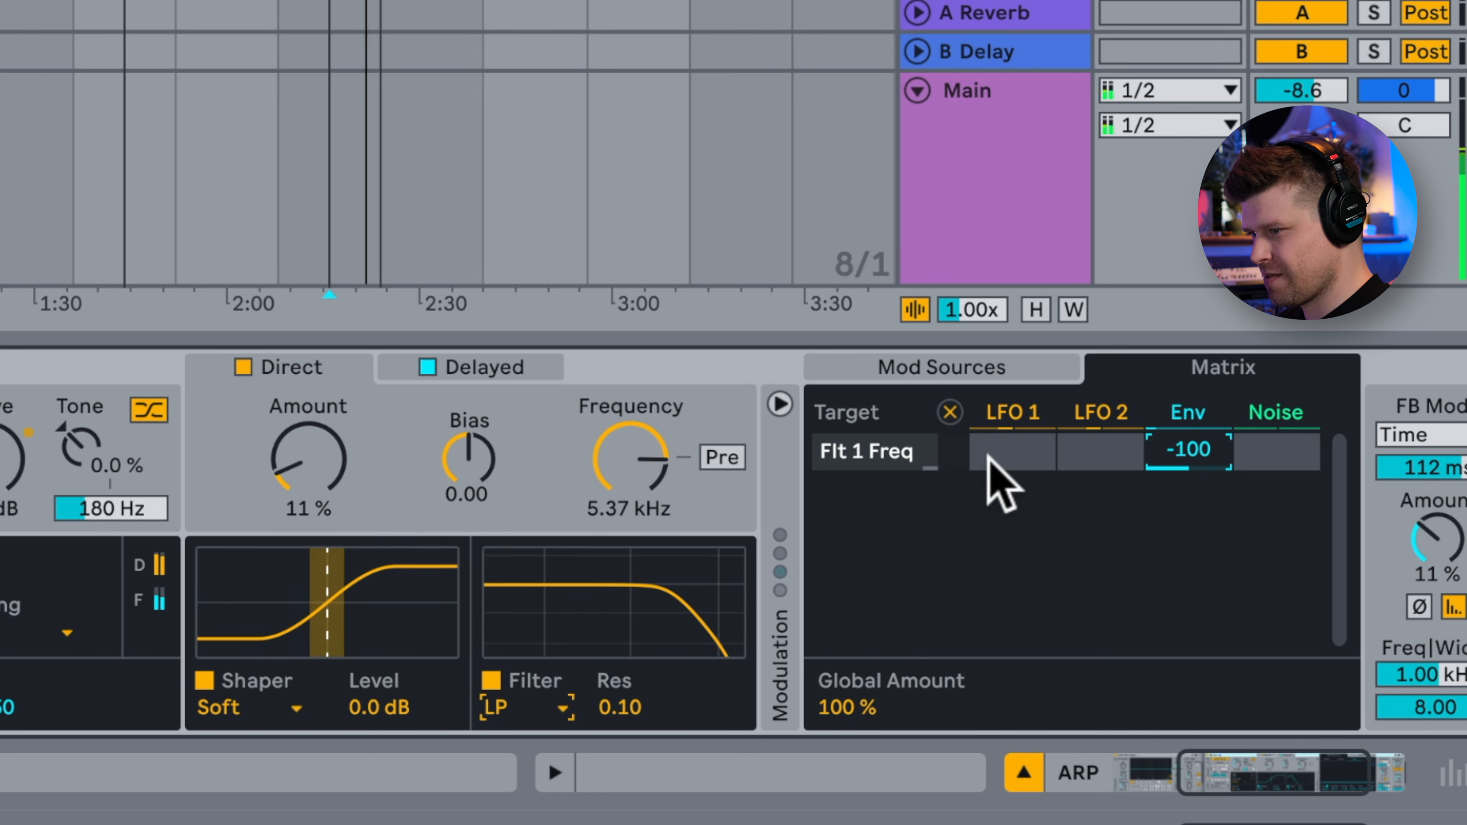
pyautogui.moveTo(1163, 465); pyautogui.dragTo(1162, 416)
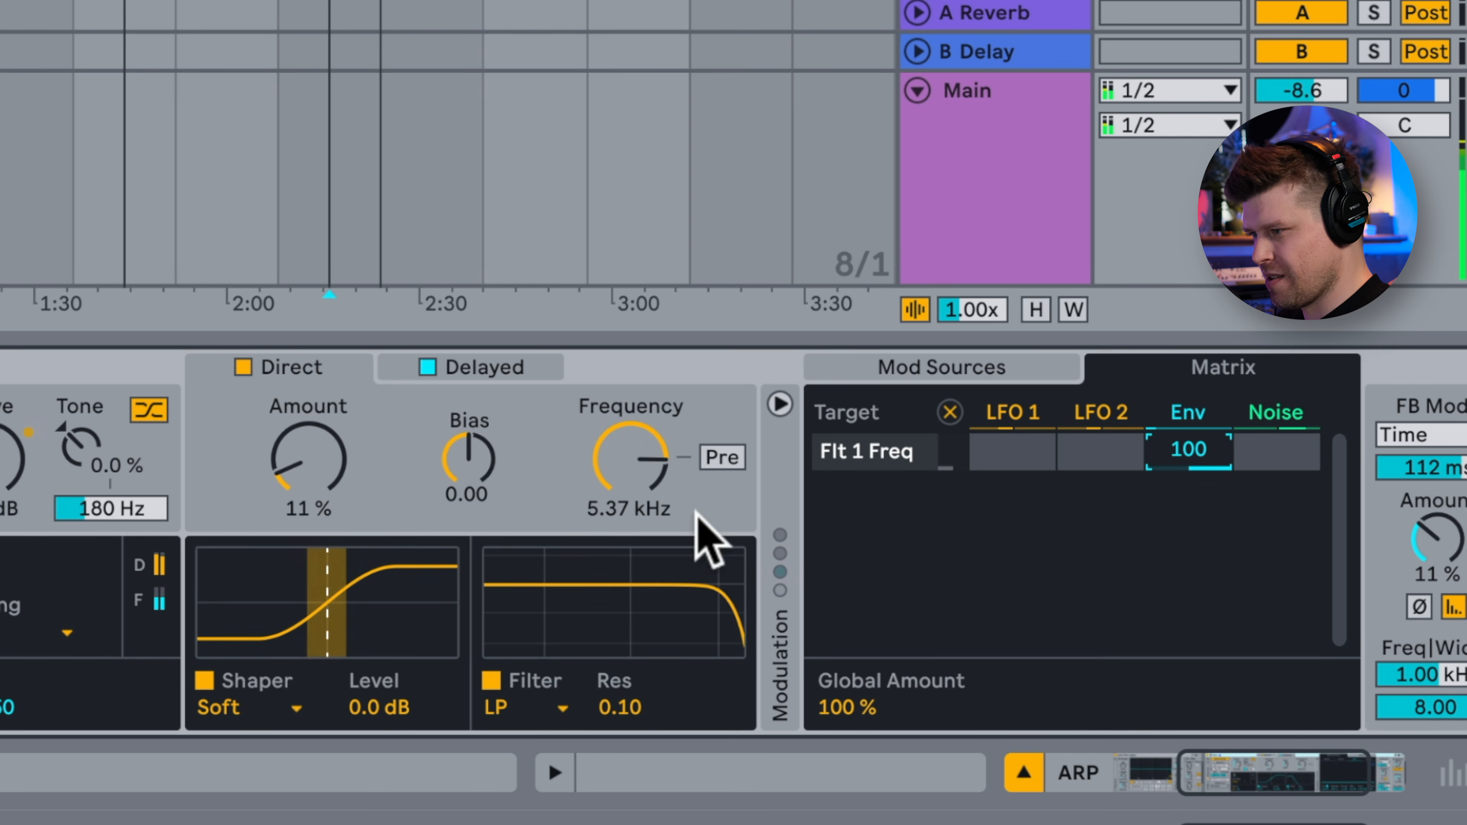
pyautogui.moveTo(639, 459); pyautogui.dragTo(639, 589)
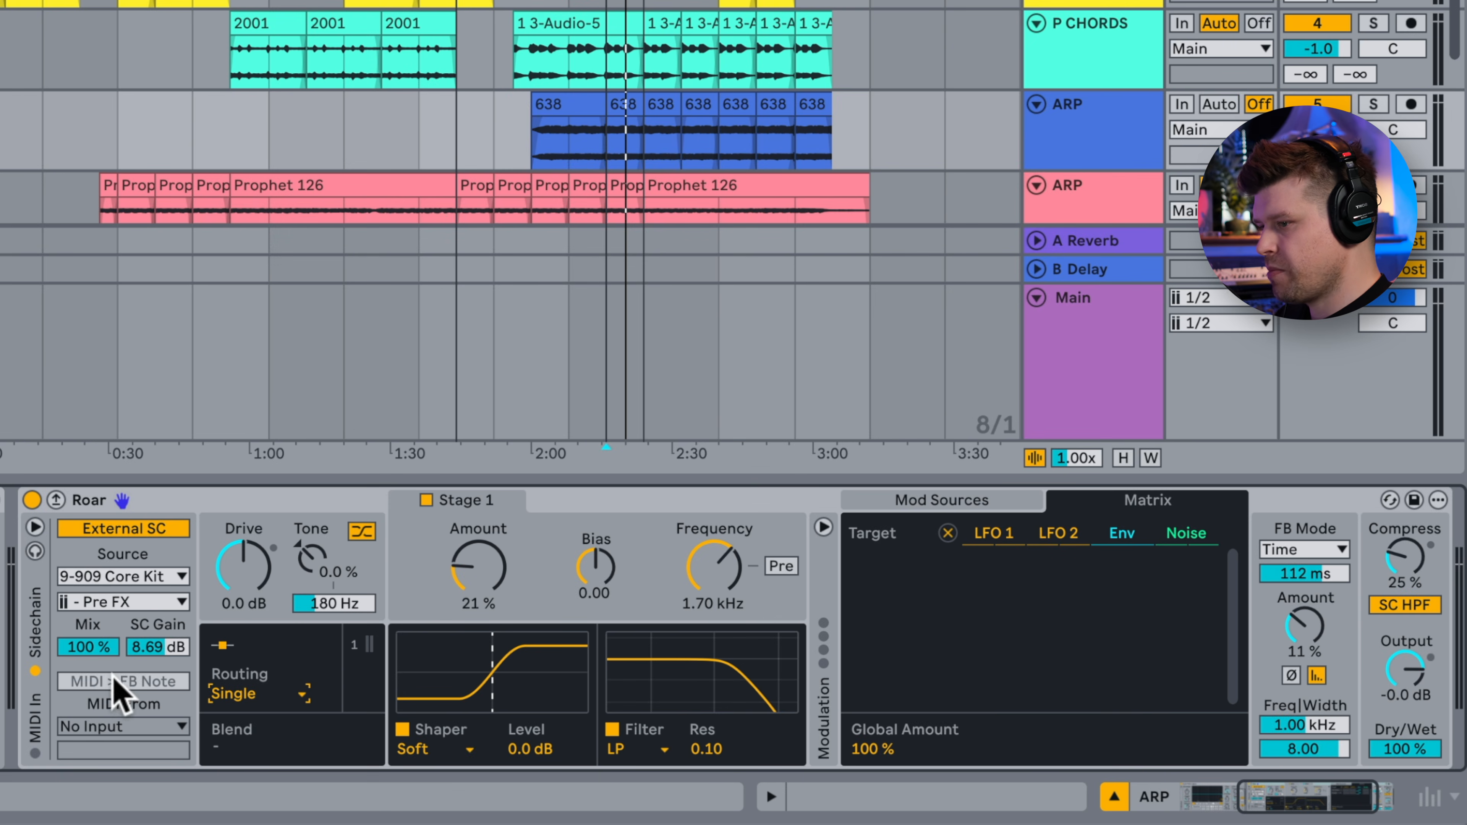
# Set Roar's feedback mode to Note and collapse the modulation section.
pyautogui.click(1307, 550)
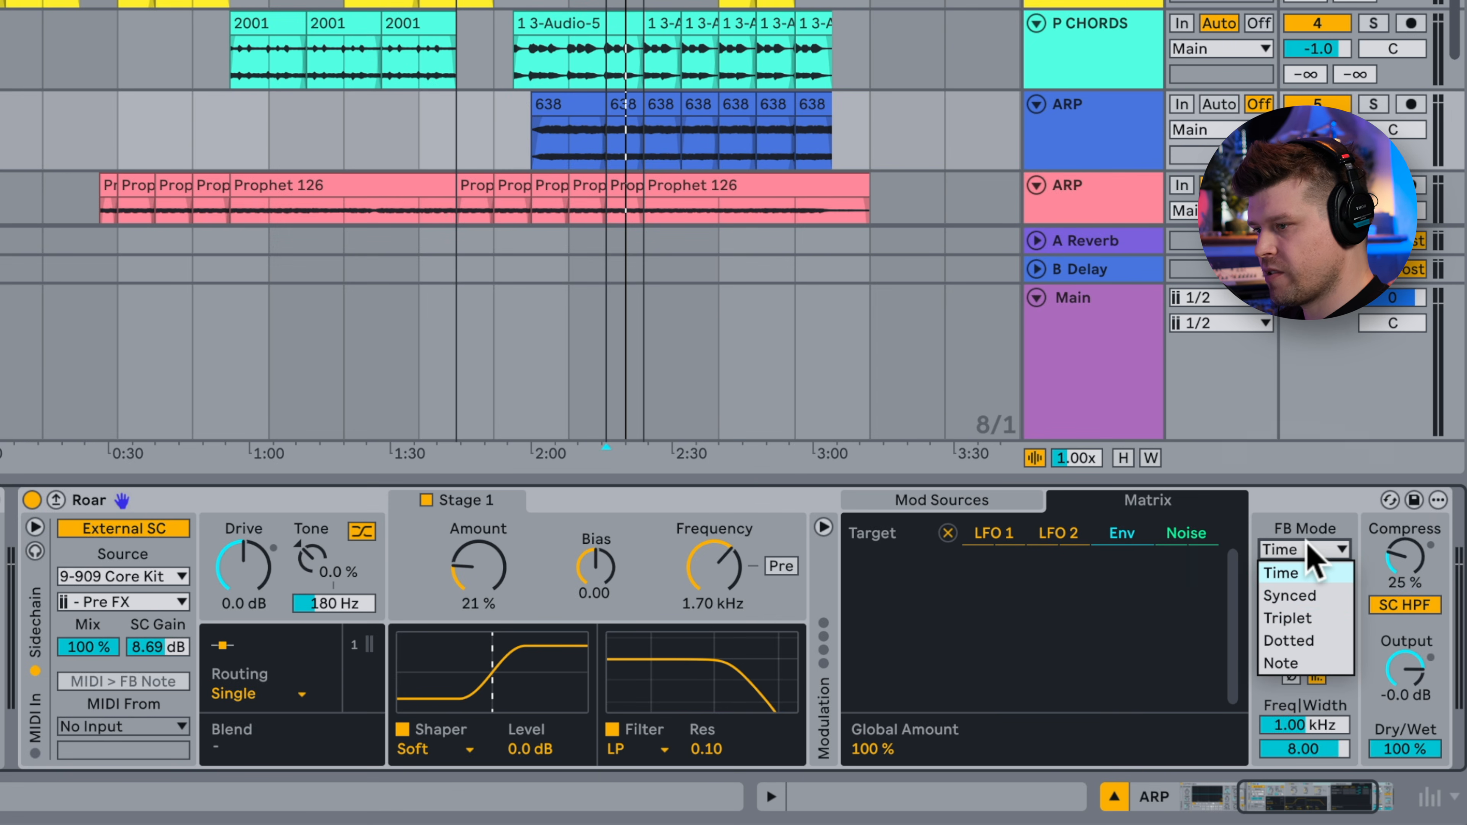
pyautogui.click(1324, 663)
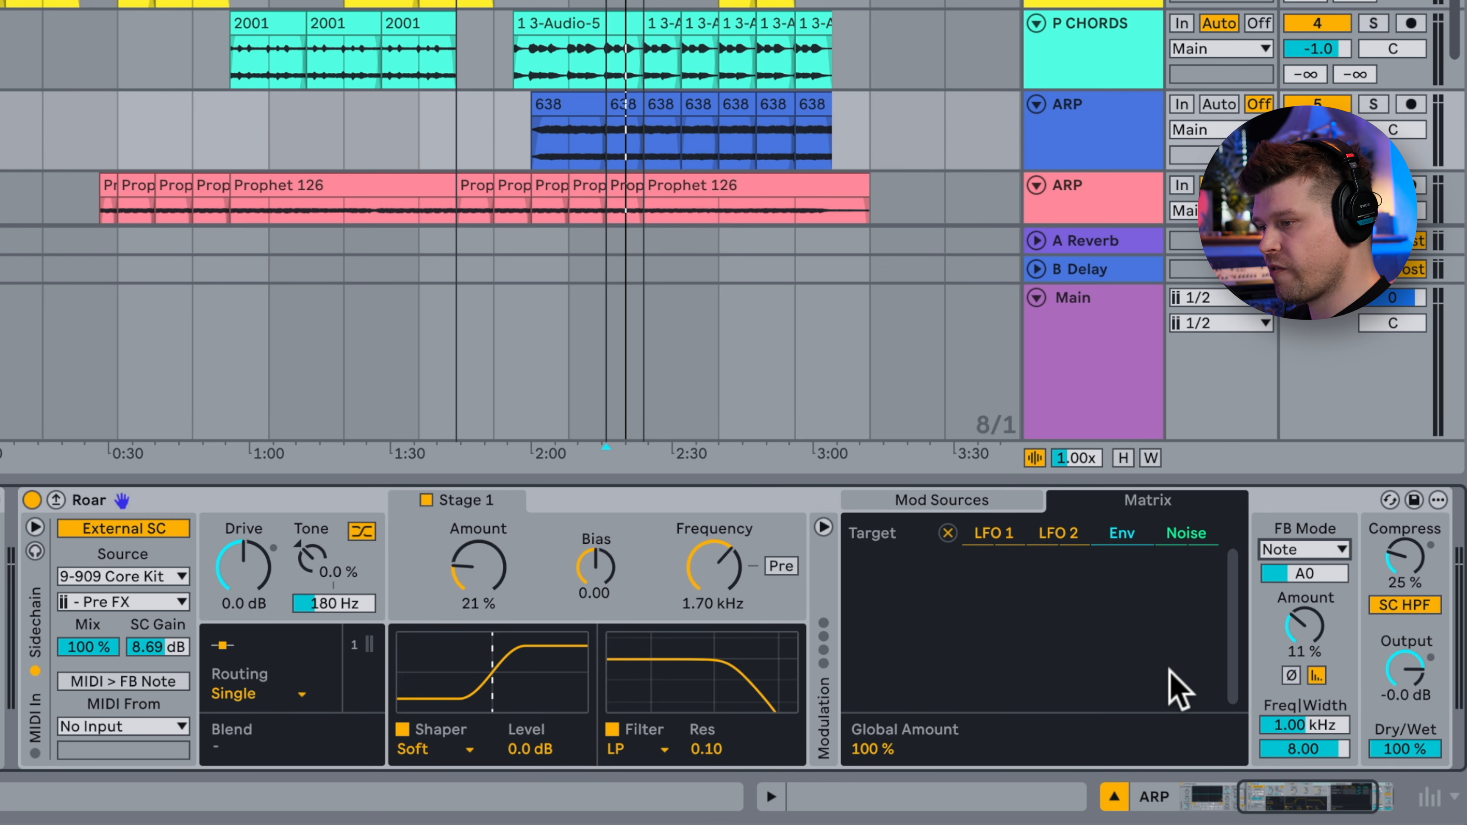
pyautogui.click(823, 527)
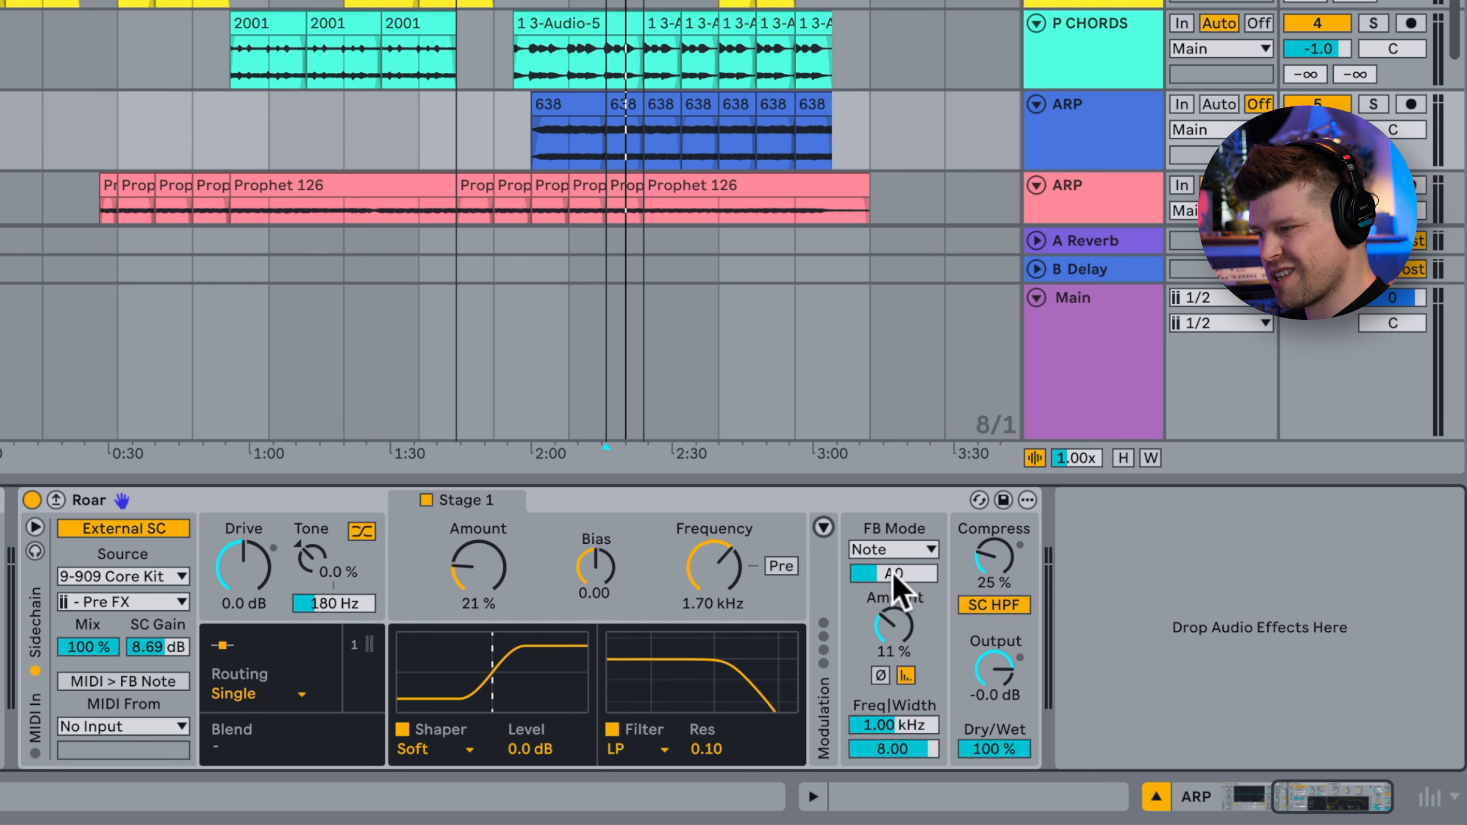
# Use PINO as Roar's MIDI source and set the feedback amount to 100%.
pyautogui.click(98, 727)
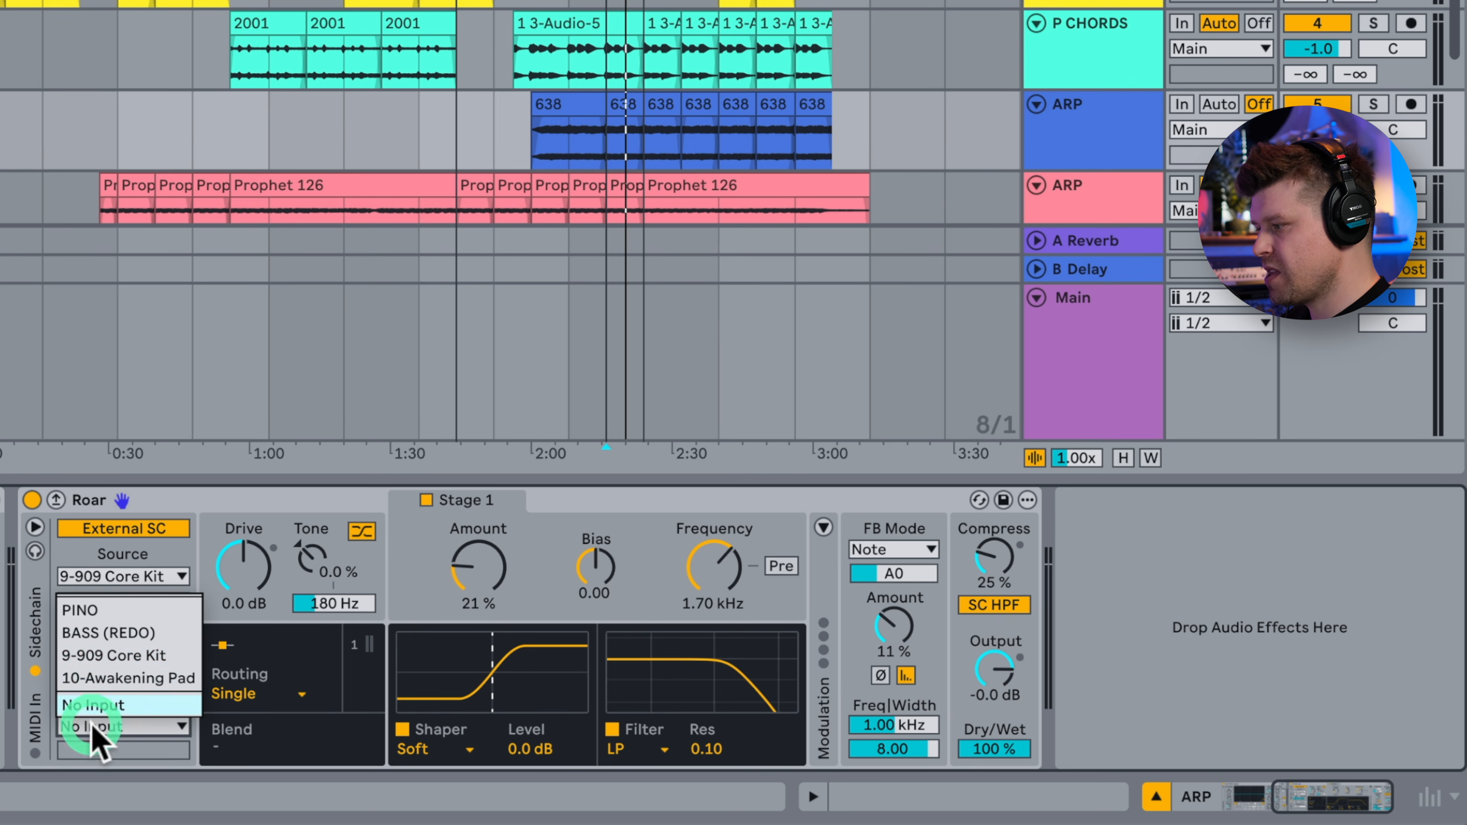
pyautogui.click(111, 613)
pyautogui.moveTo(892, 644); pyautogui.dragTo(890, 642)
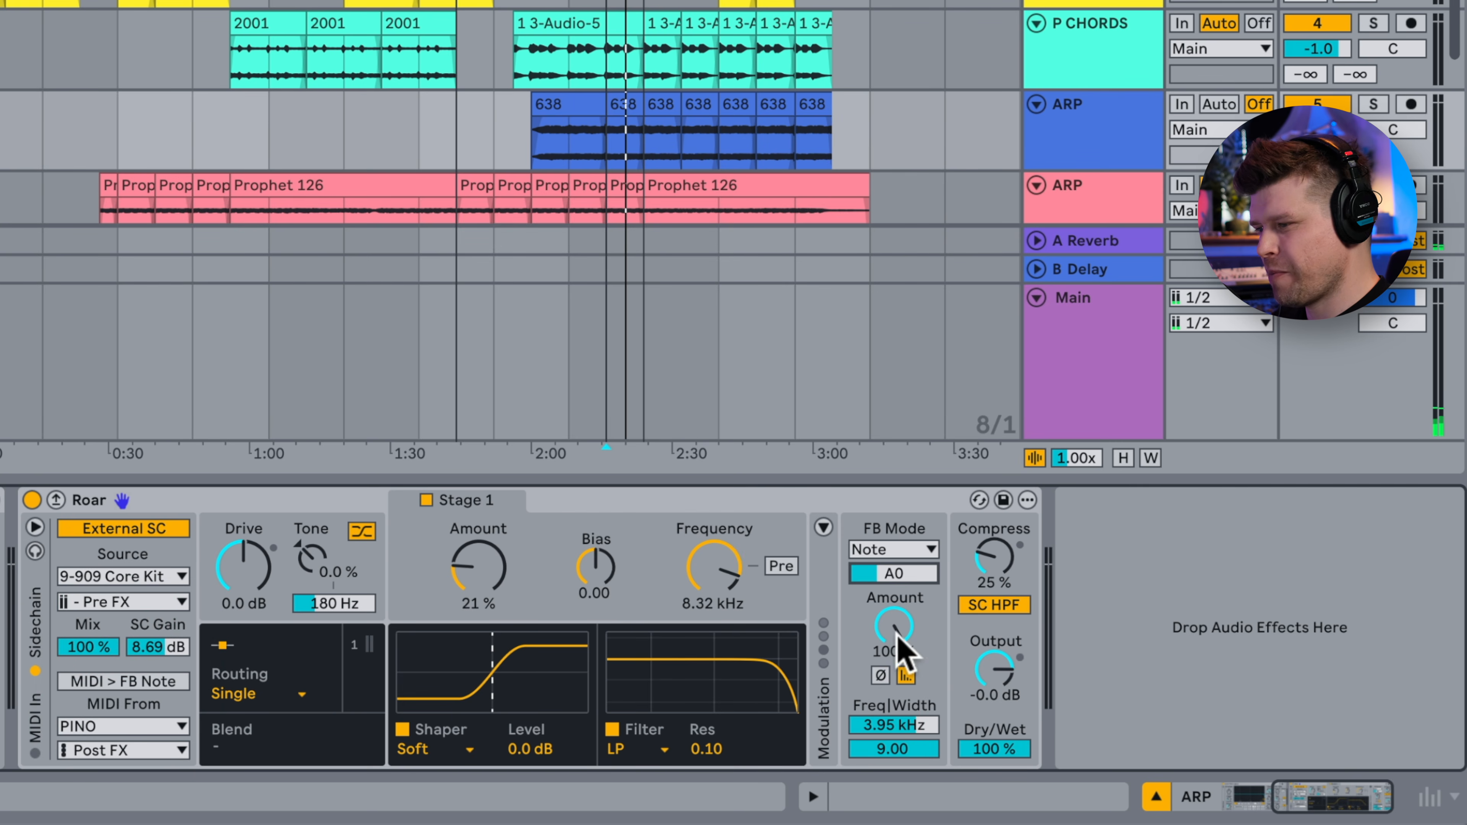
# Enable MIDI > FB Note, start playback and raise the feedback filter frequency to 3.77 kHz.
pyautogui.click(106, 685)
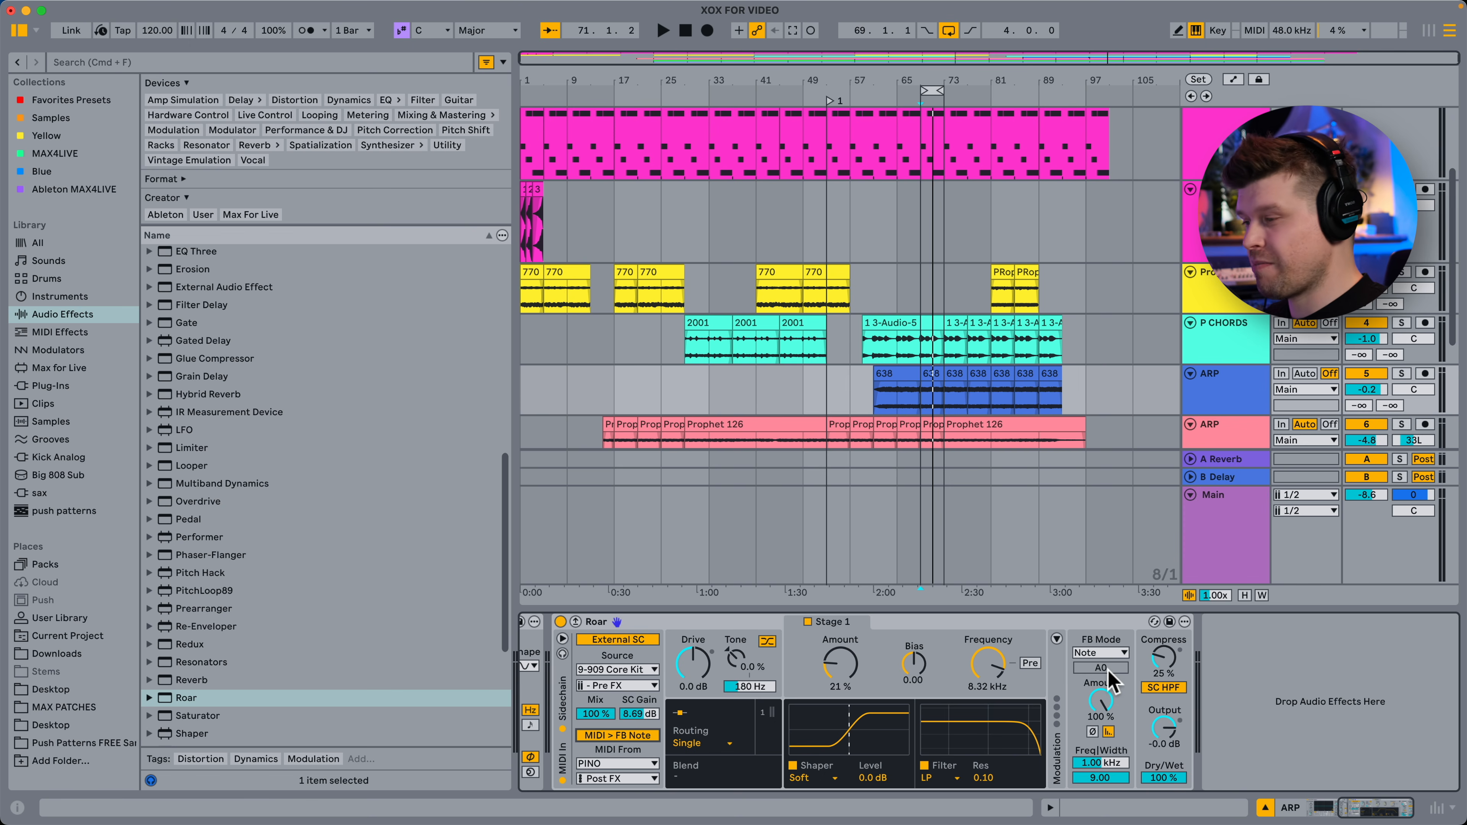
pyautogui.press('space')
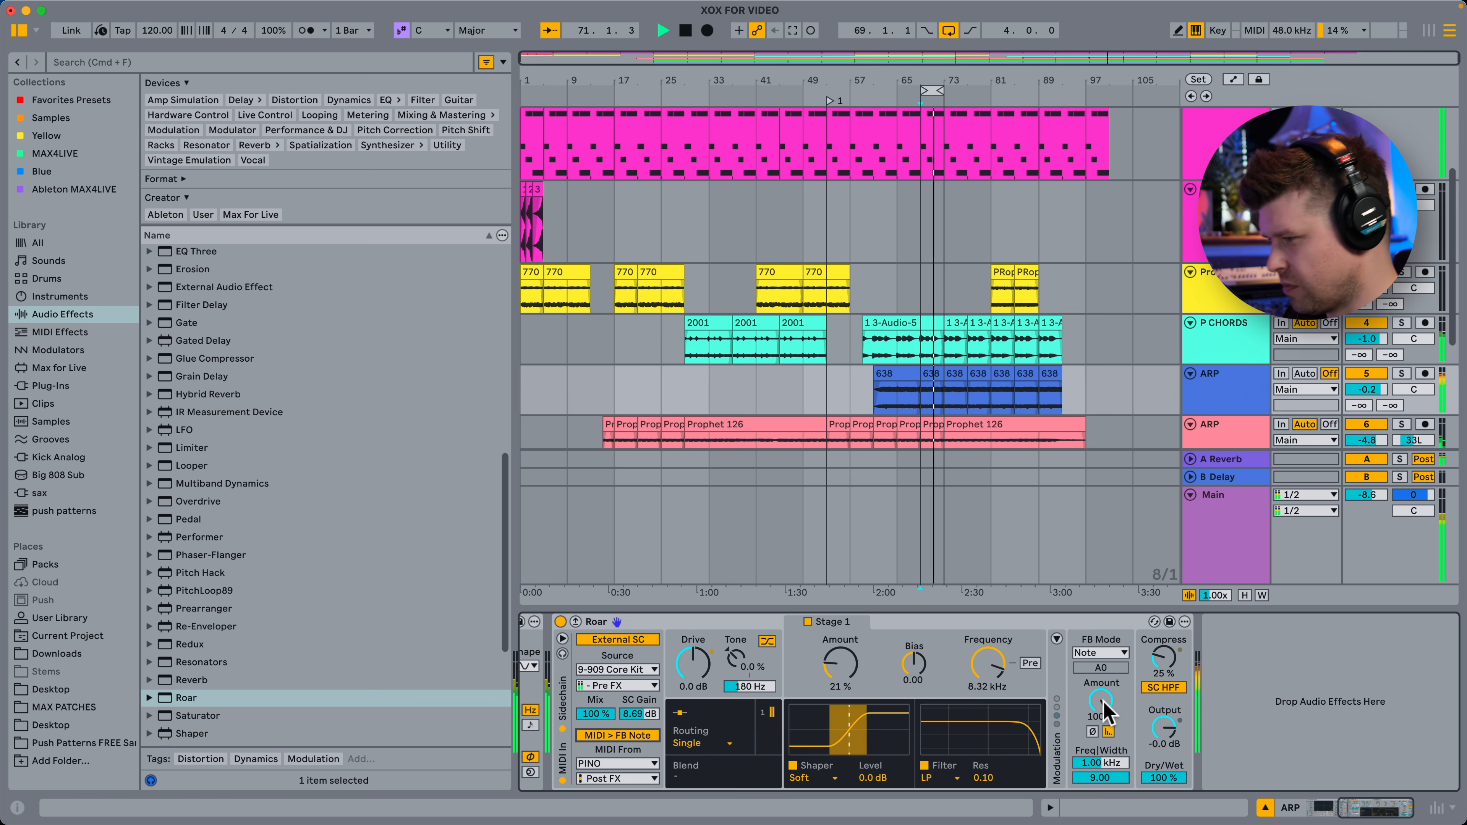
pyautogui.moveTo(1100, 763)
pyautogui.mouseDown()
pyautogui.moveTo(1101, 722)
pyautogui.moveTo(1100, 786)
pyautogui.moveTo(1112, 760)
pyautogui.mouseUp()
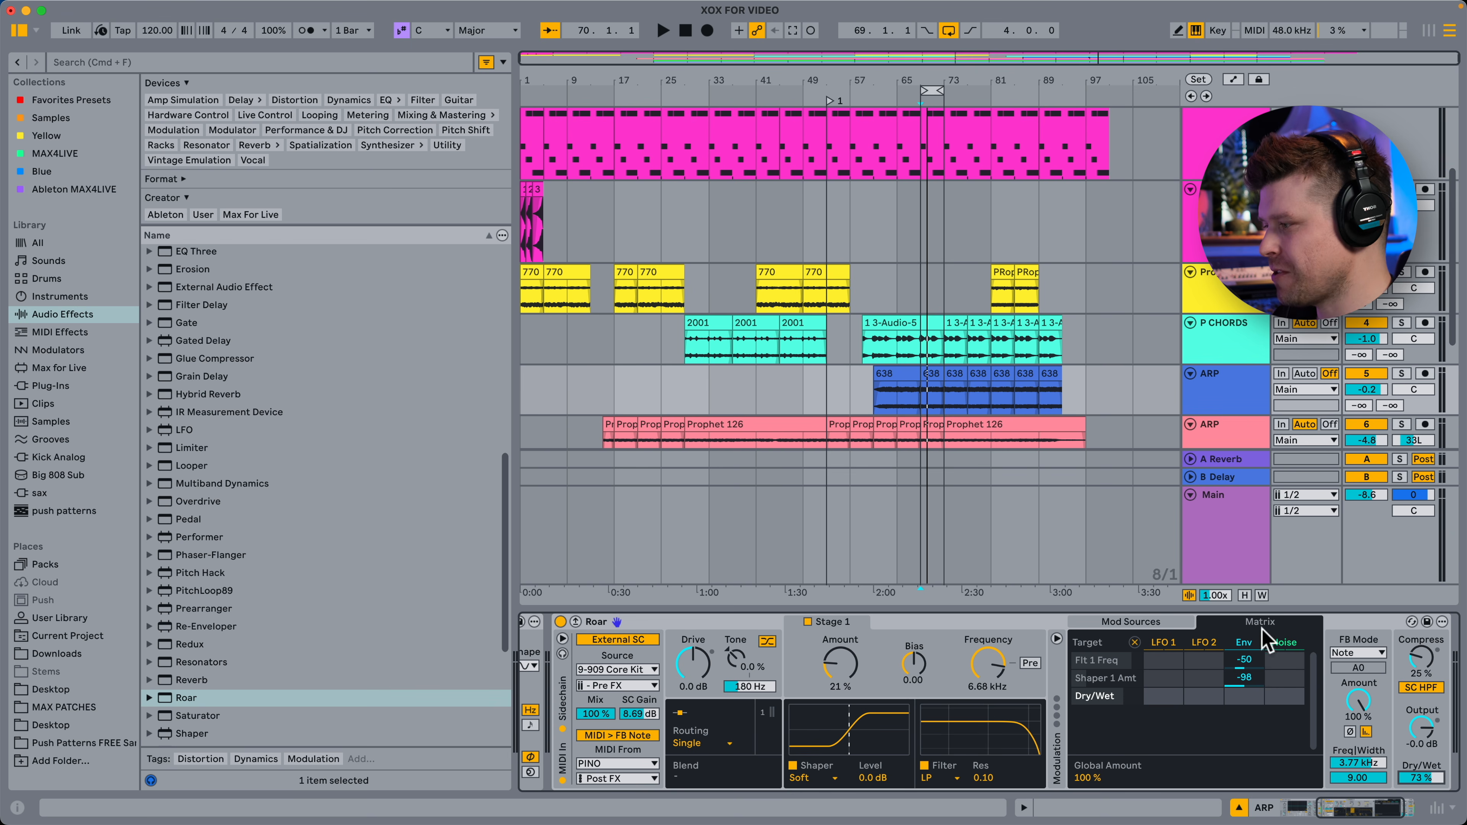
# View Roar's expanded display with its stages and modulation sources, and return to the arrangement.
pyautogui.click(576, 622)
pyautogui.click(576, 622)
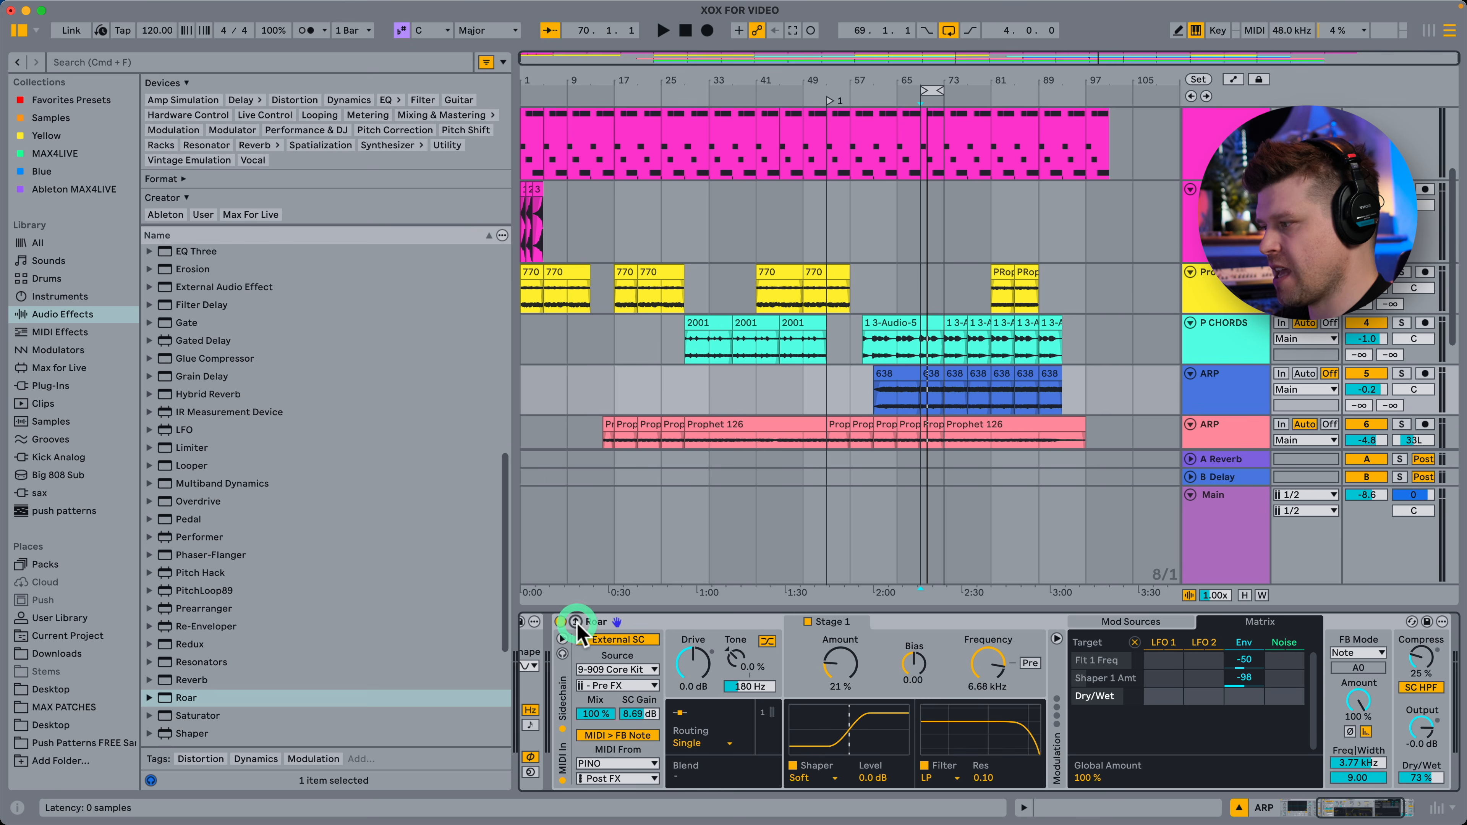
pyautogui.click(576, 622)
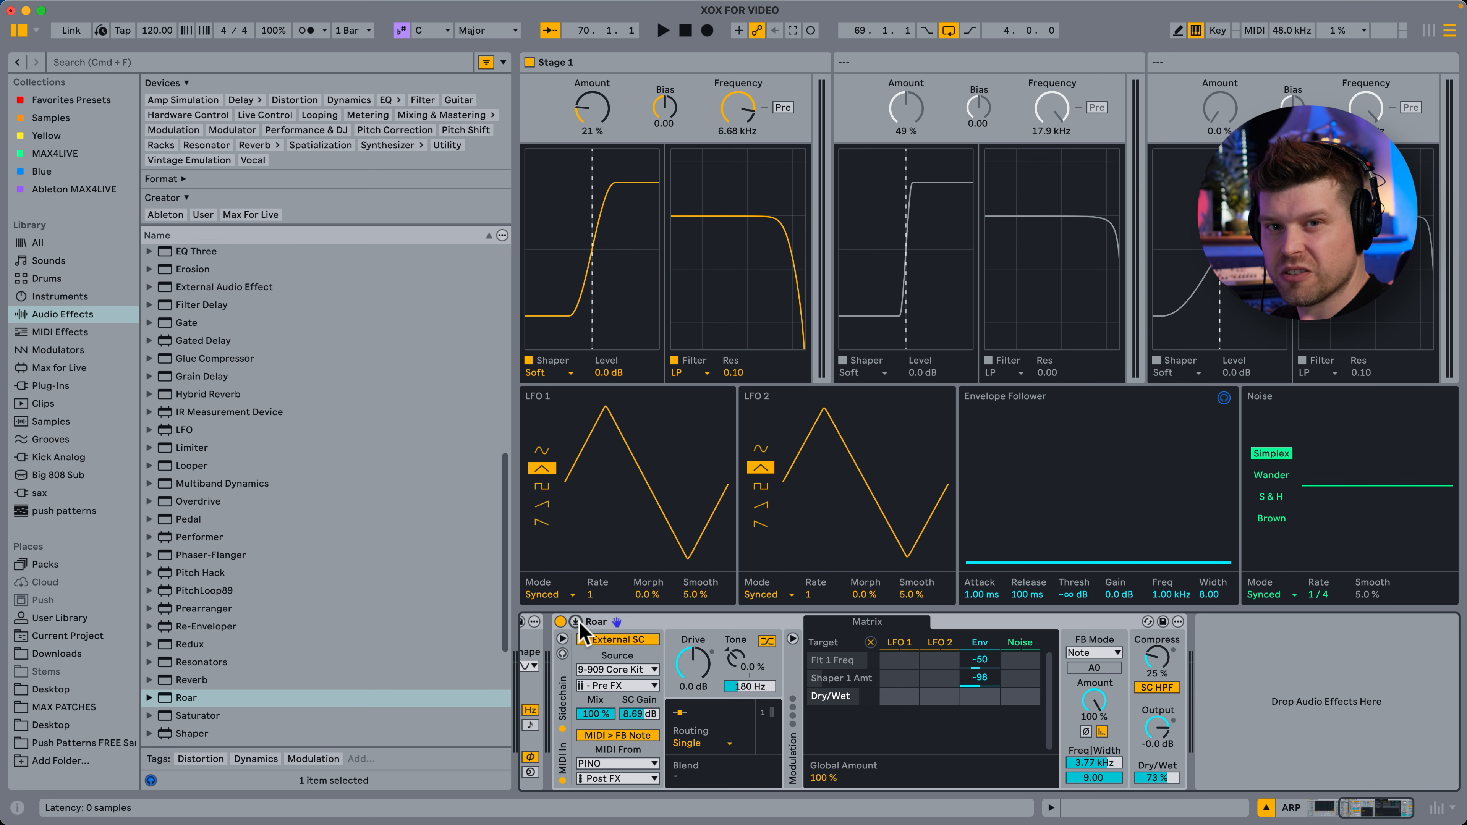
pyautogui.click(576, 622)
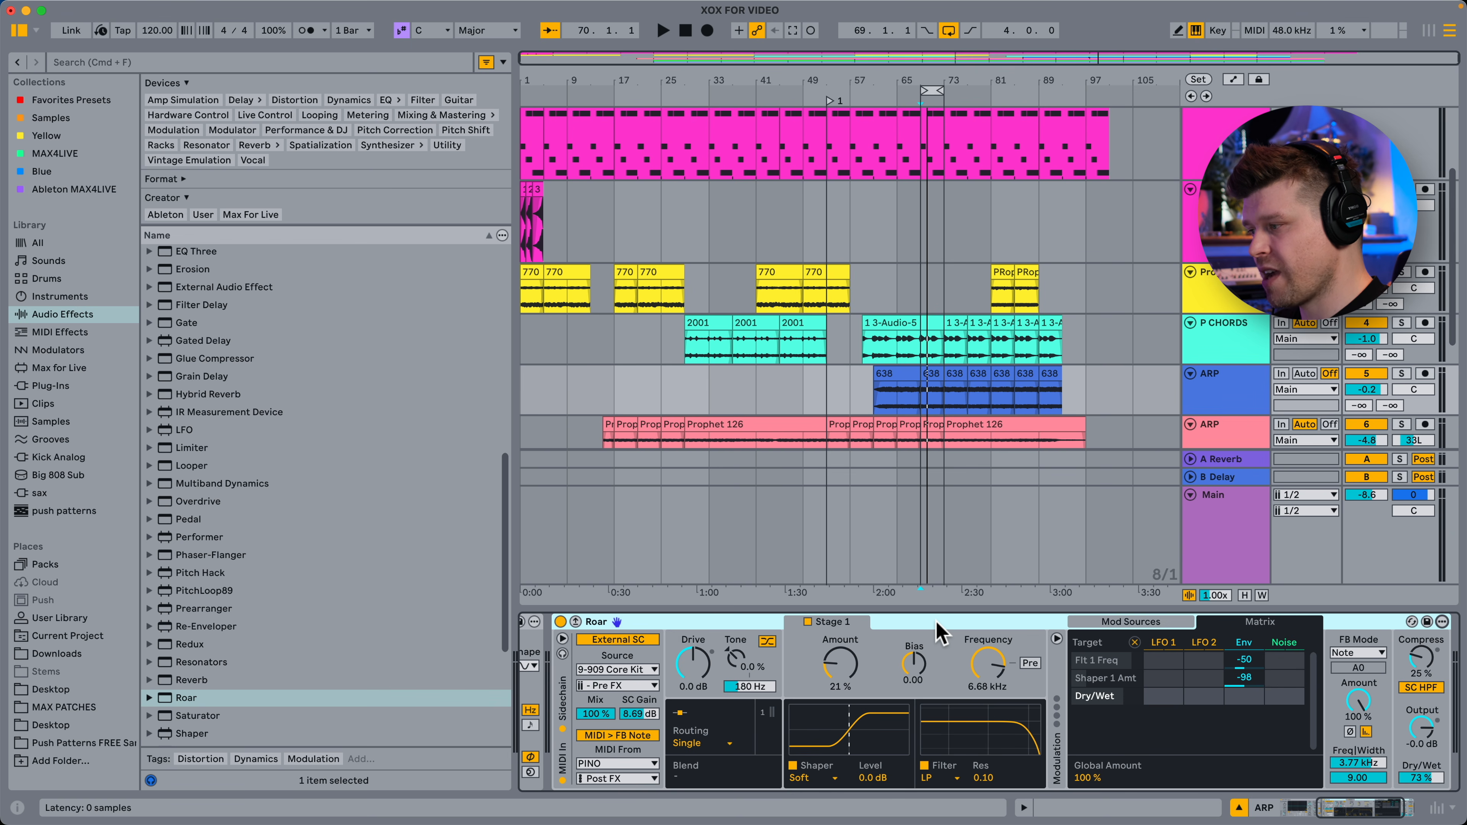
pyautogui.rightClick(942, 624)
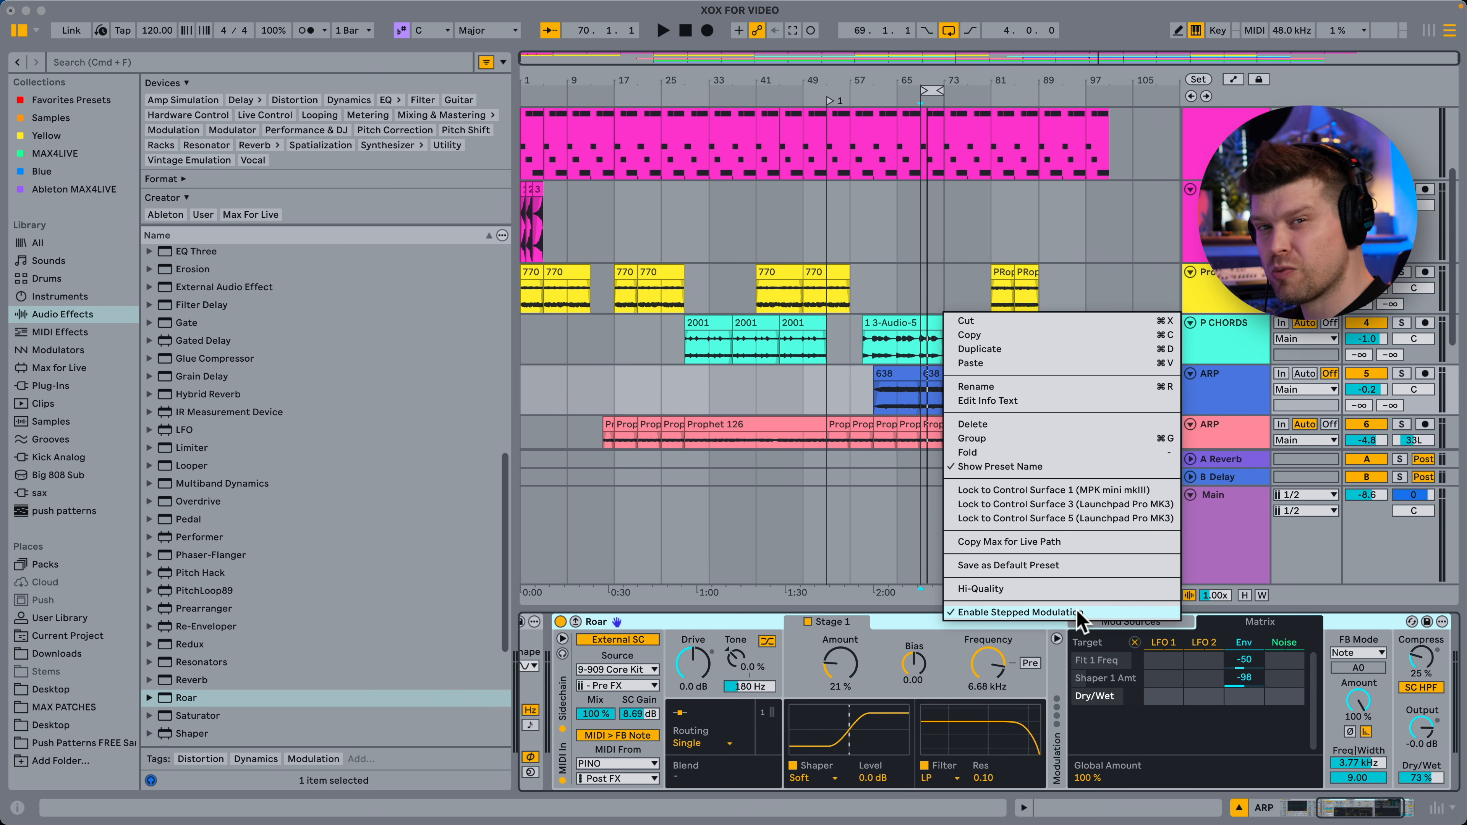
pyautogui.click(924, 625)
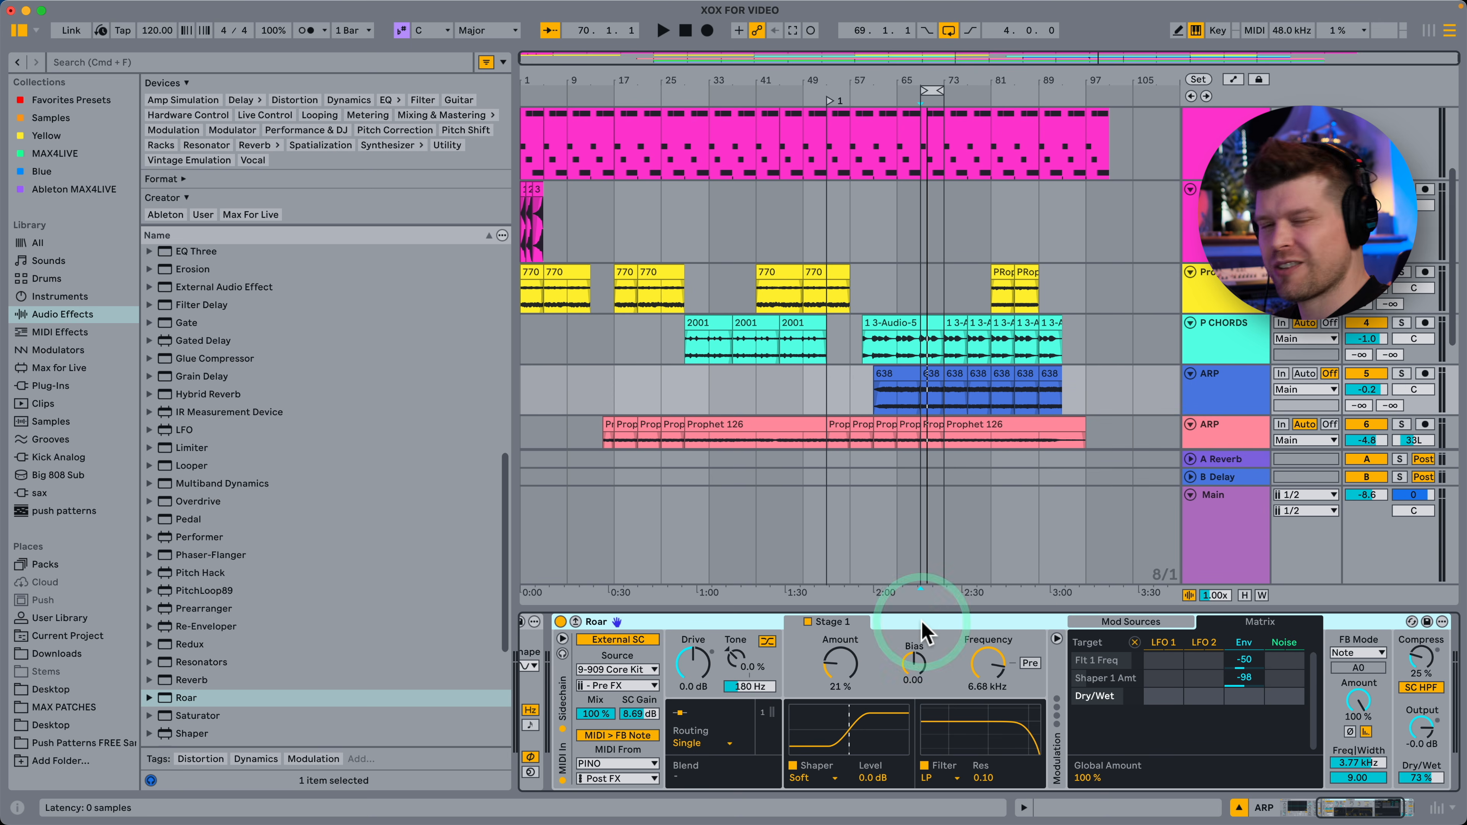
pyautogui.click(1443, 622)
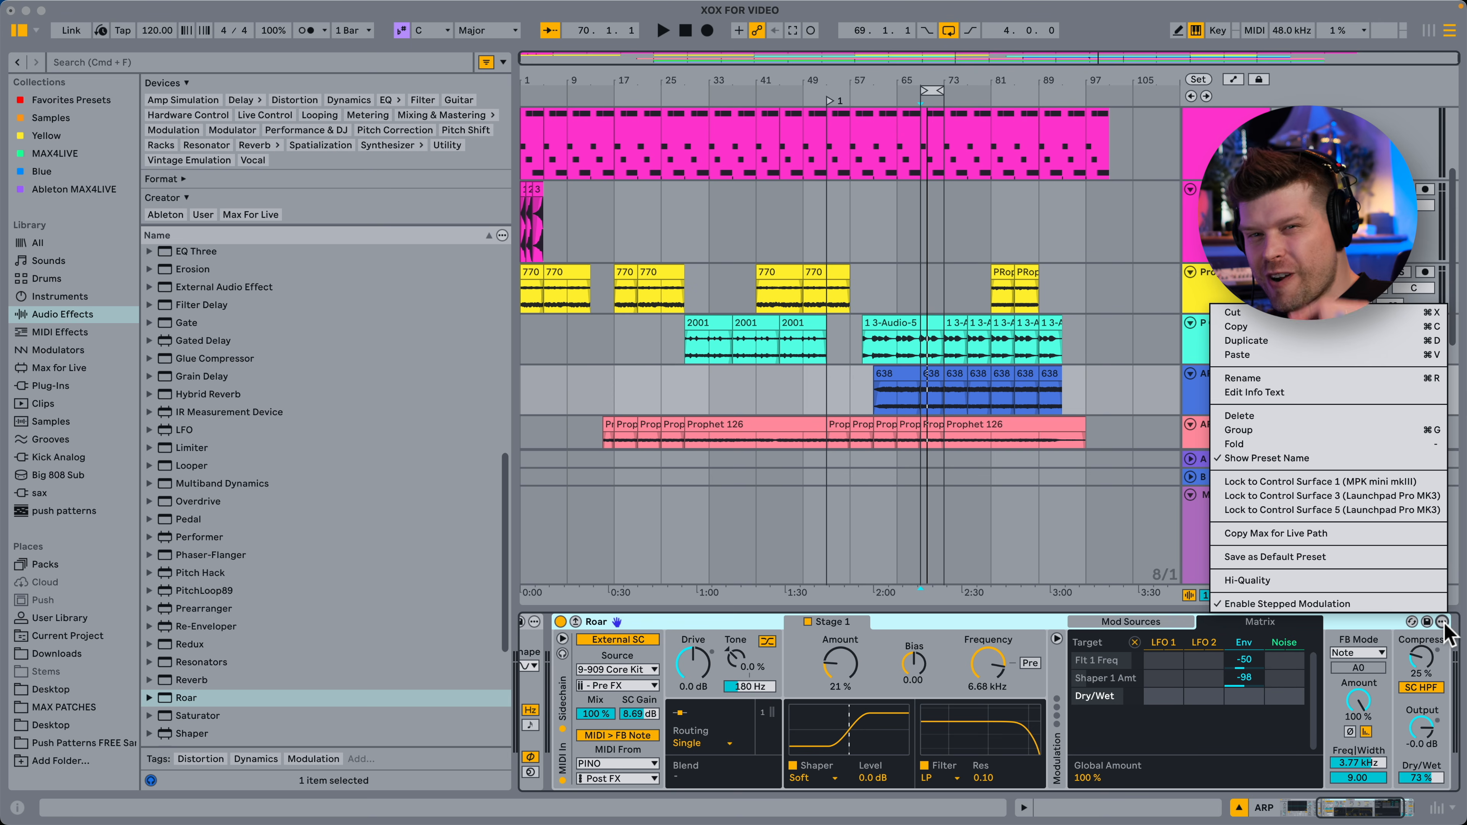
pyautogui.click(1389, 636)
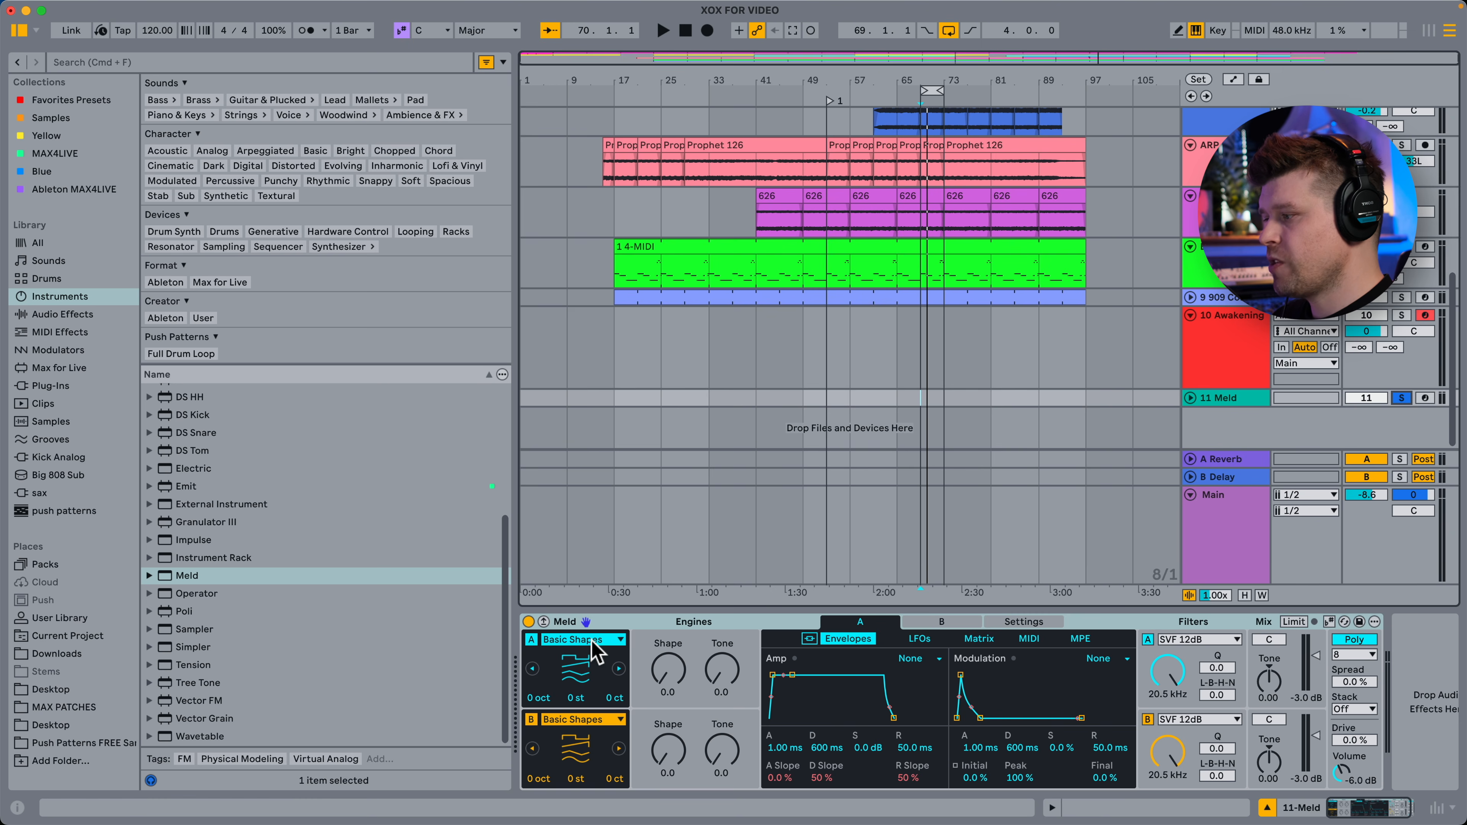
# Set Meld's engine A to the scale-aware Chord oscillator and change the song's scale to Dorian.
pyautogui.click(596, 646)
pyautogui.click(563, 633)
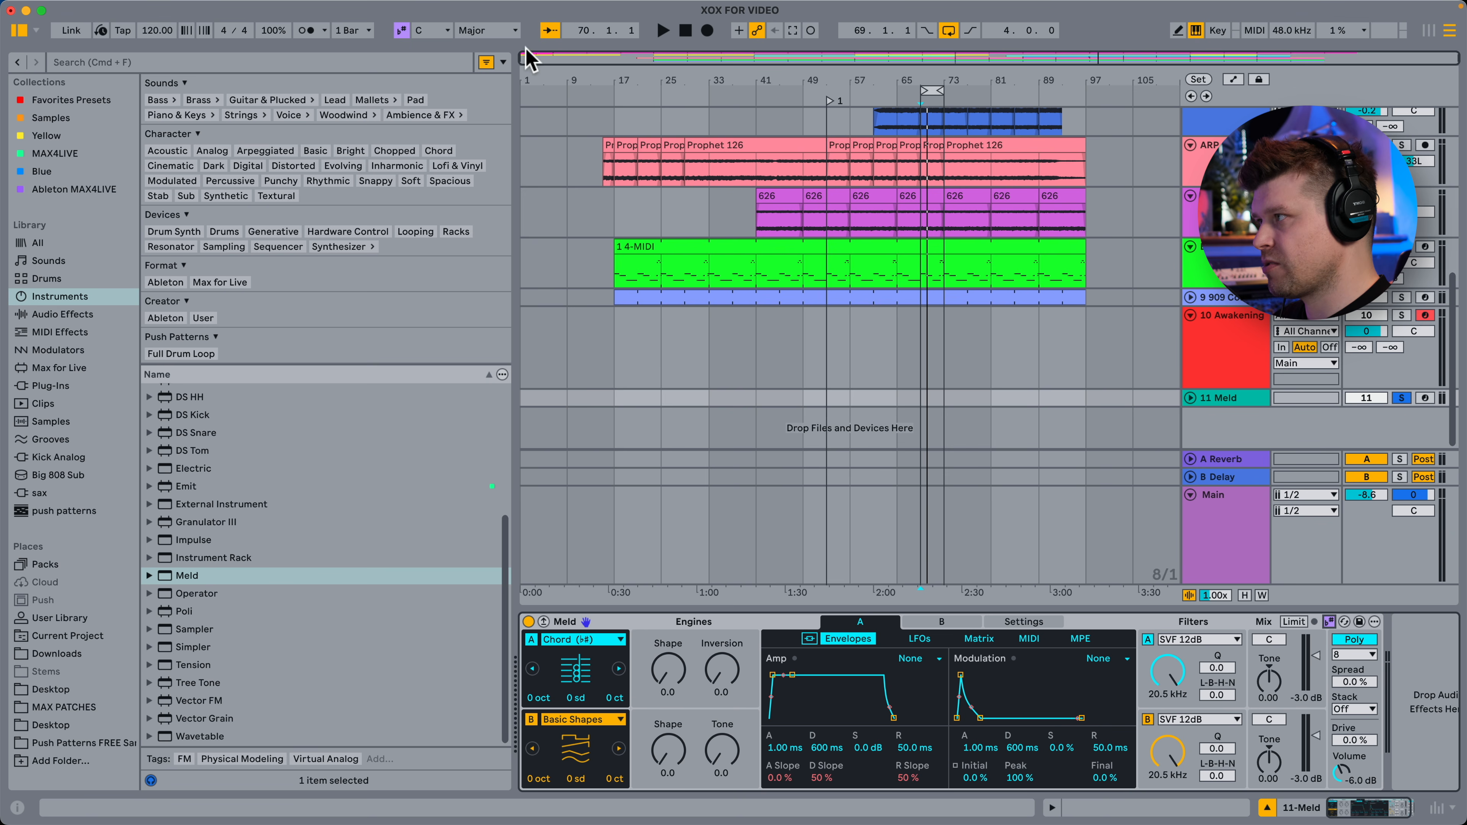
pyautogui.click(469, 32)
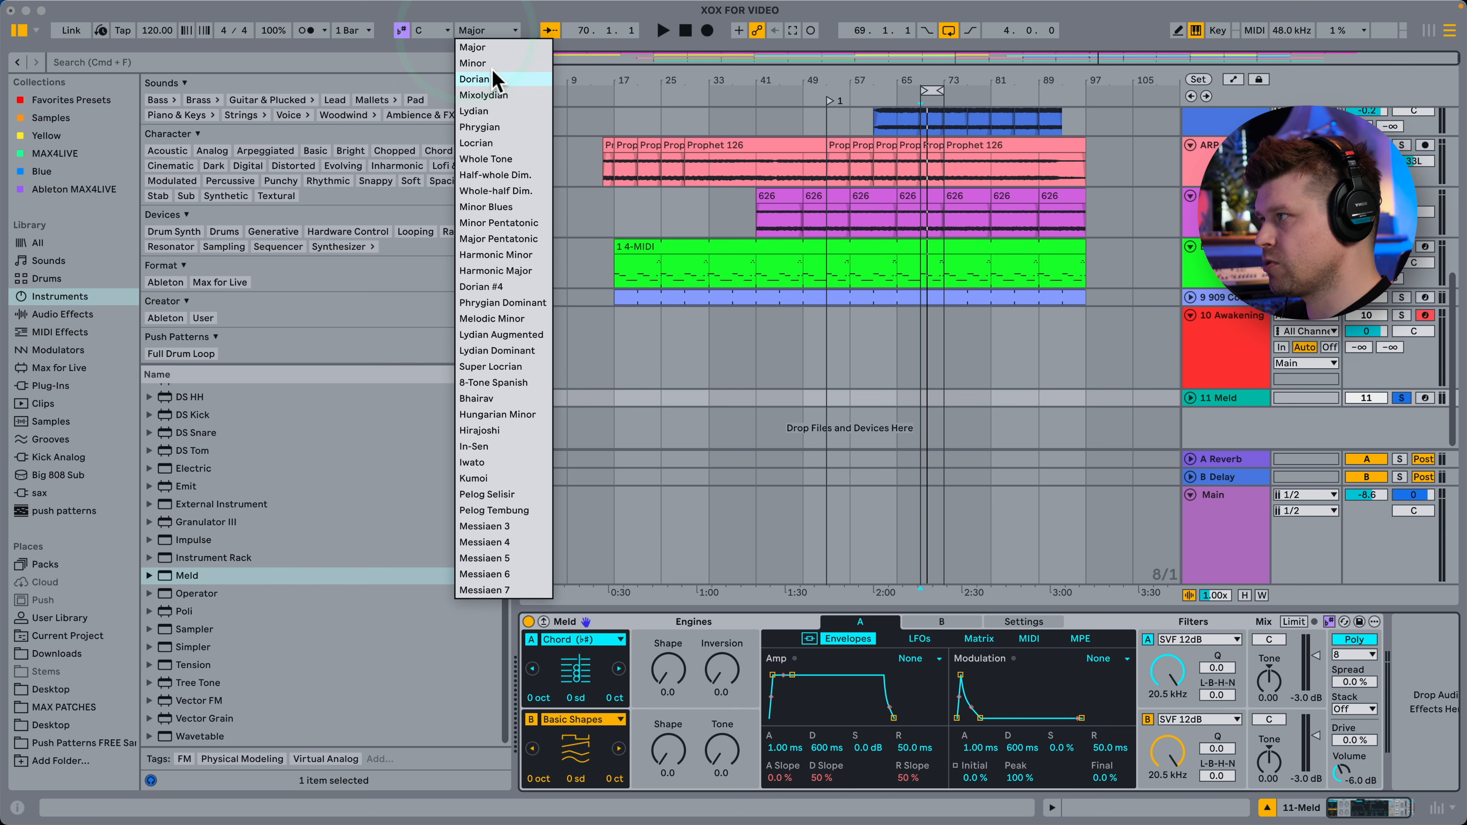
pyautogui.click(490, 77)
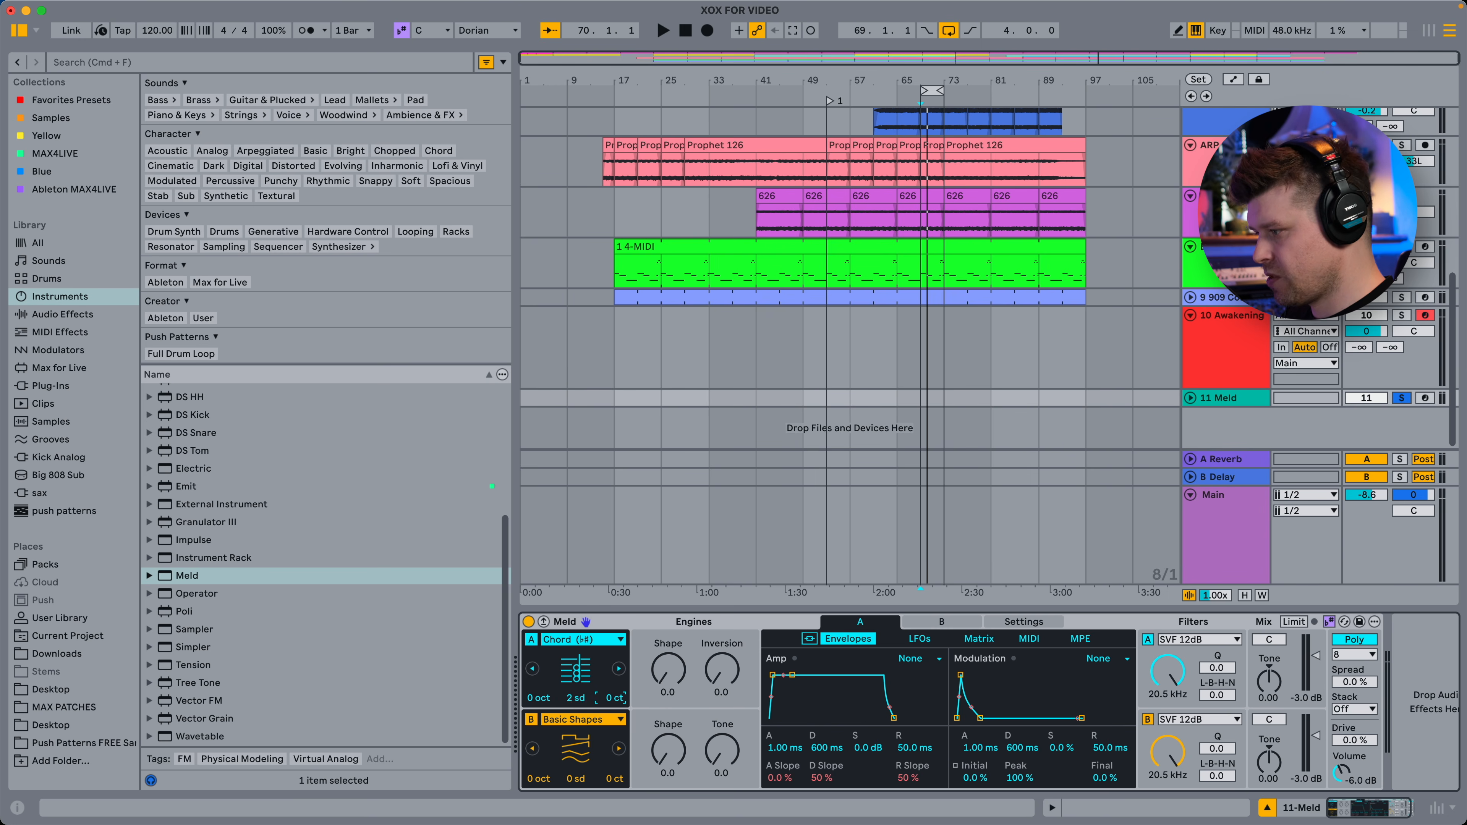
# Transpose Meld's engine A to -1 oct and turn off engine B.
pyautogui.click(534, 694)
pyautogui.write('-1')
pyautogui.click(531, 719)
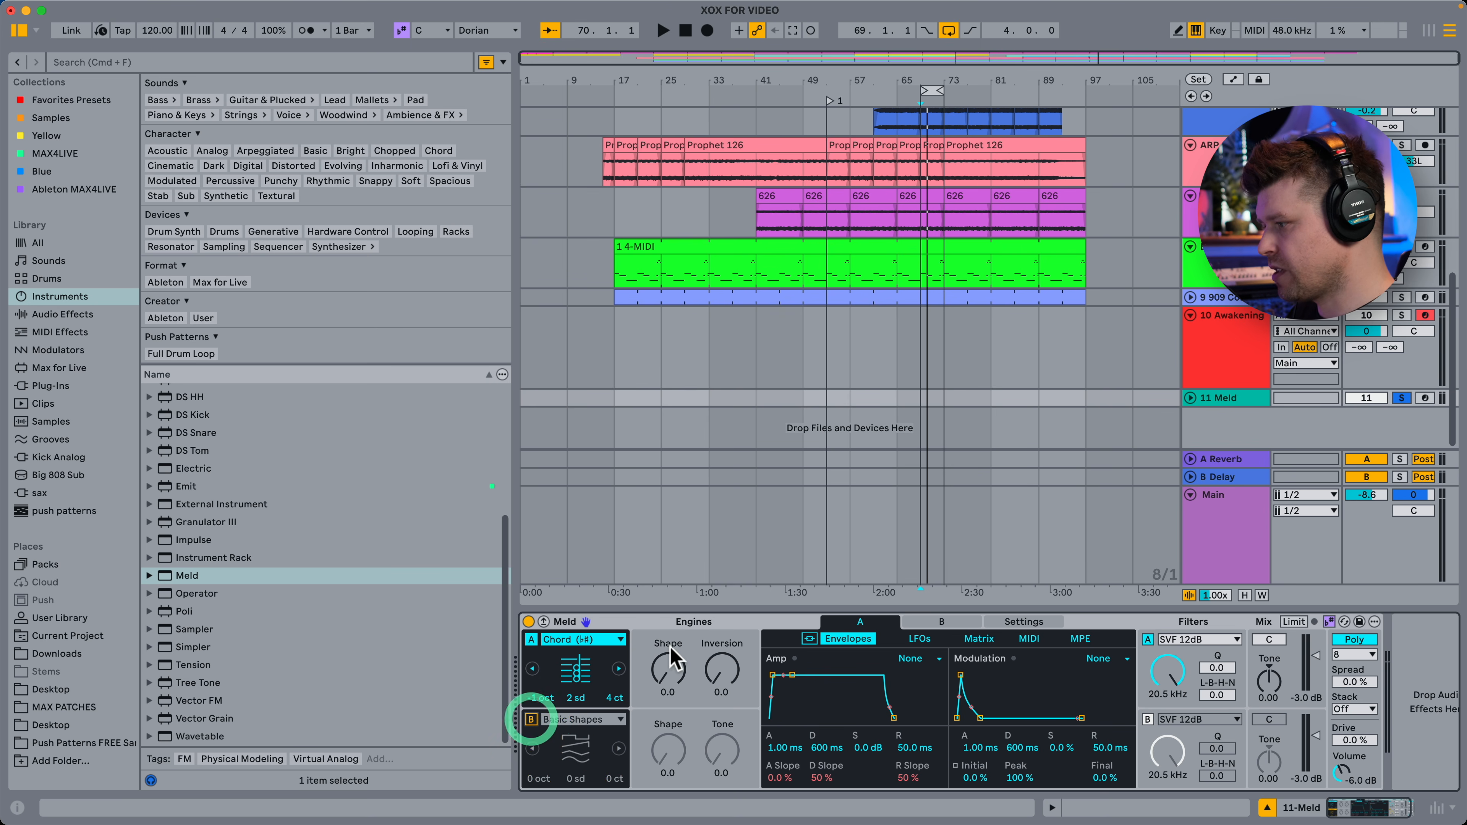
# Arm the Meld track instead of the Awakening track and shift the computer keyboard's octave down and back up.
pyautogui.click(1426, 398)
pyautogui.click(1425, 315)
pyautogui.press('z')
pyautogui.press('x')
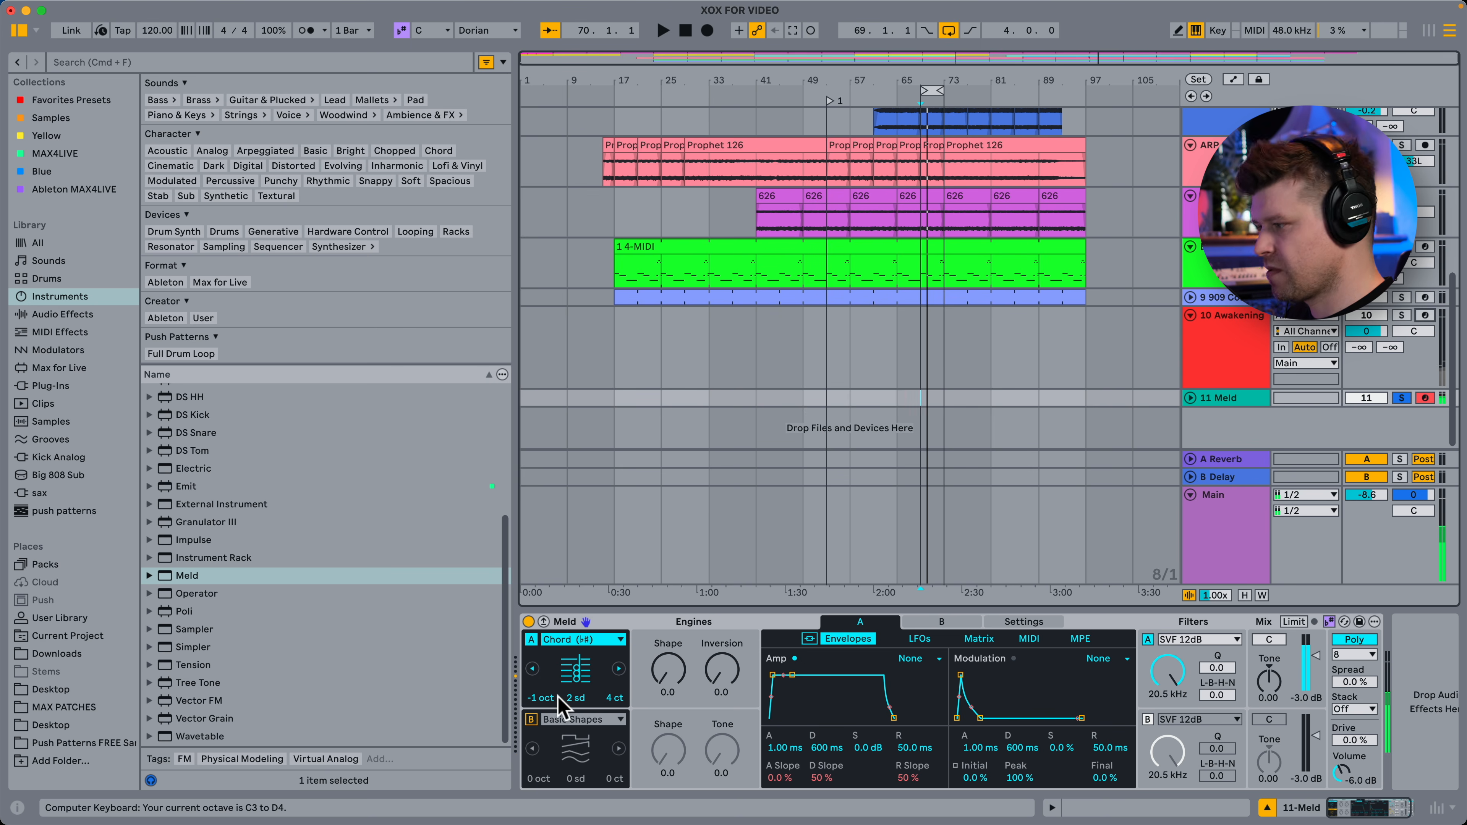
# Set engine A's chord Shape to 81.0 and its Inversion to 36.5.
pyautogui.moveTo(681, 668)
pyautogui.mouseDown()
pyautogui.moveTo(681, 650)
pyautogui.moveTo(668, 674)
pyautogui.mouseUp()
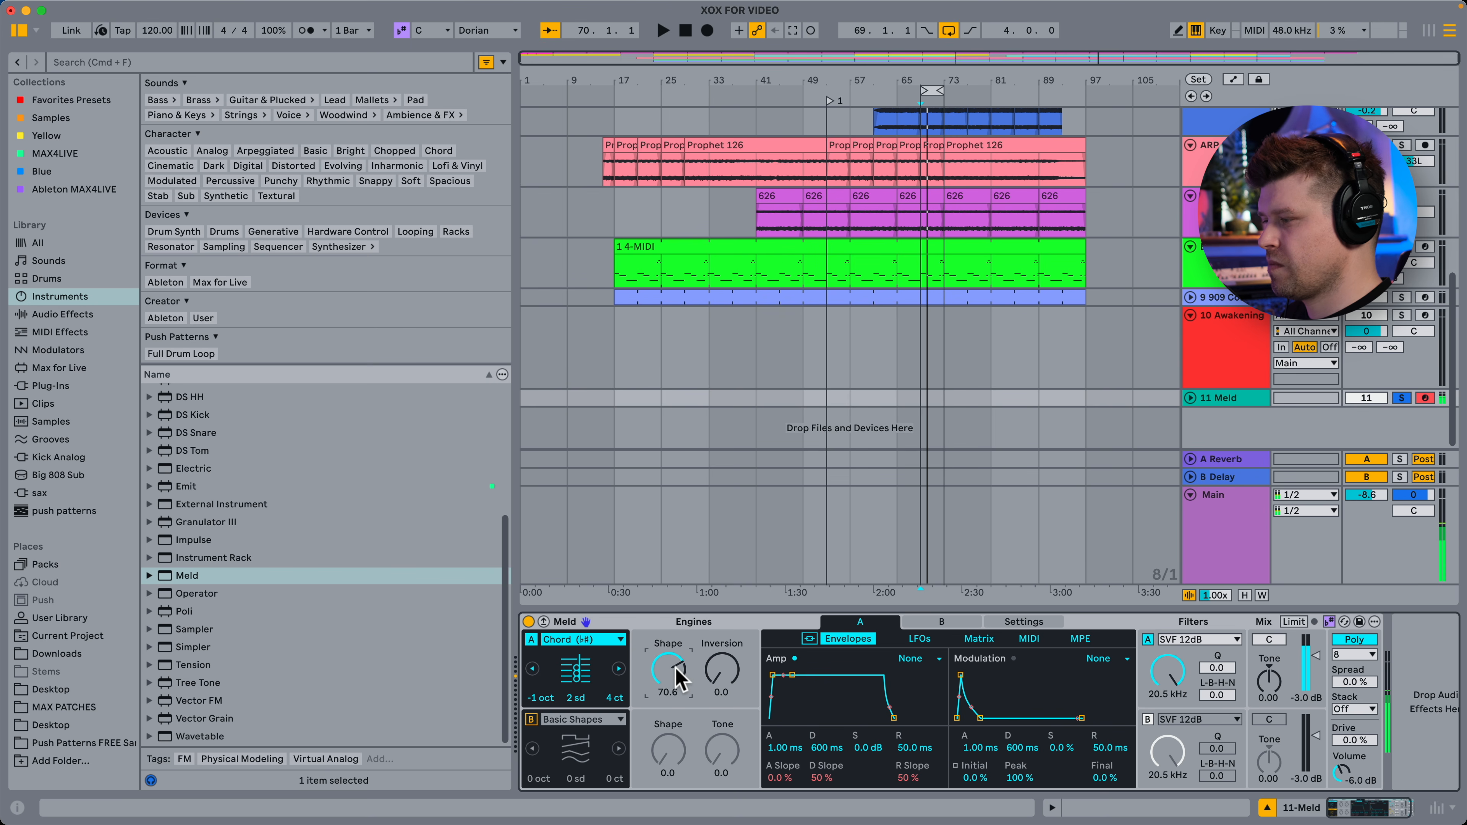
pyautogui.moveTo(722, 670); pyautogui.dragTo(722, 666)
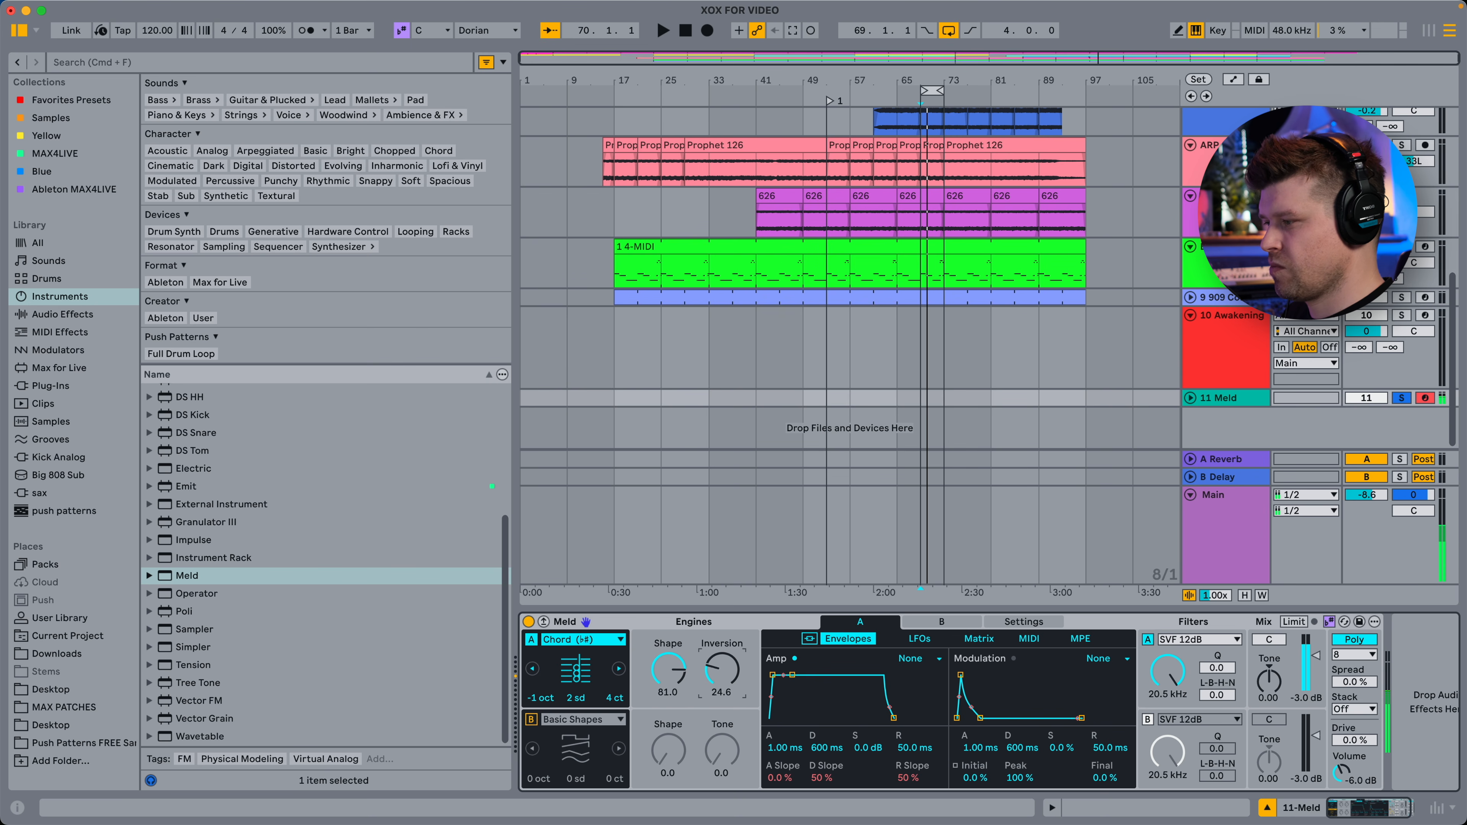
pyautogui.moveTo(722, 670); pyautogui.dragTo(601, 736)
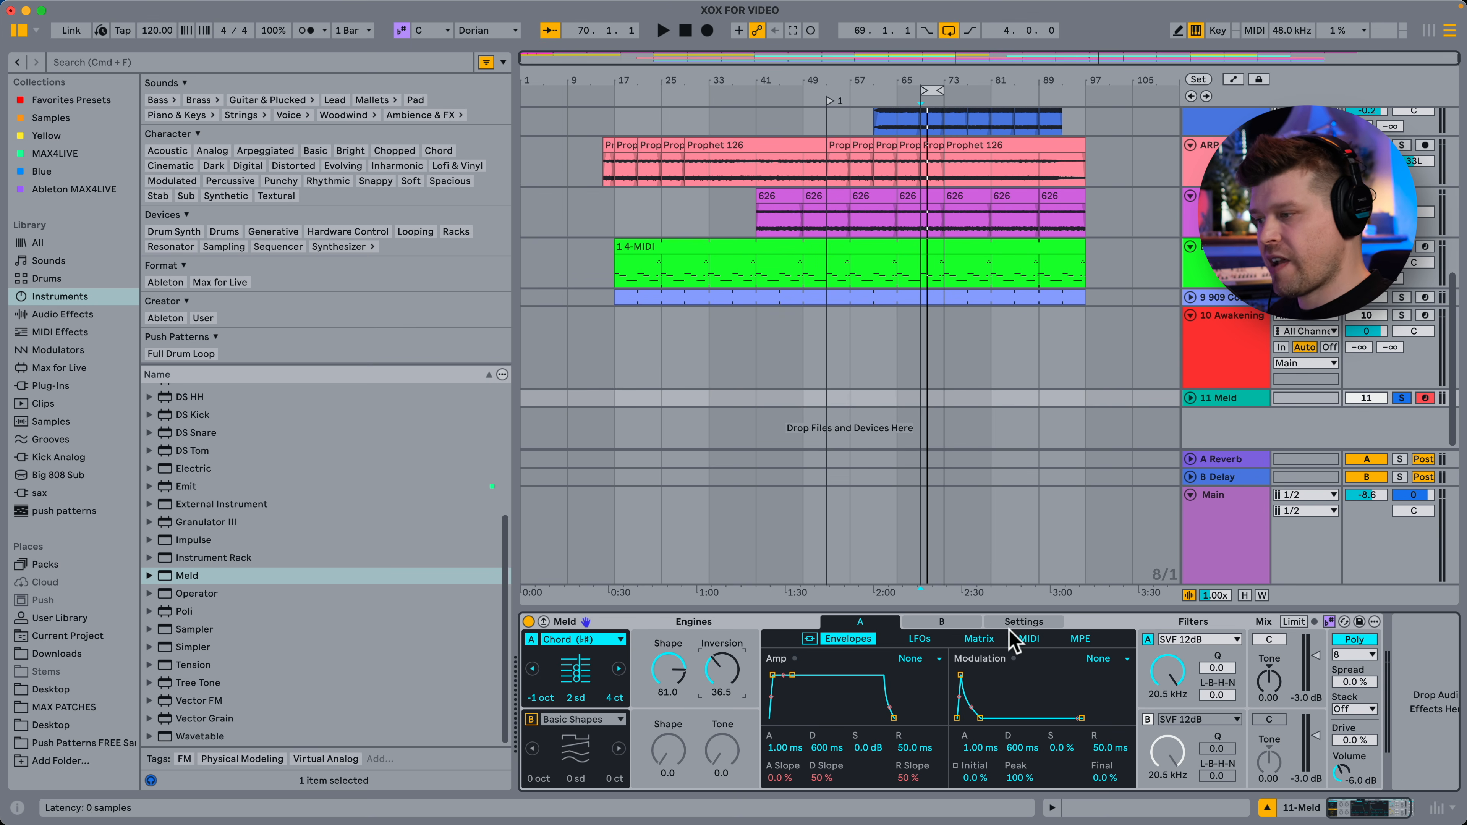
# With Inversion at 44.4, modulate engine A's Osc Macro 2 from LFO 1 by 48 and show the LFO settings.
pyautogui.click(926, 640)
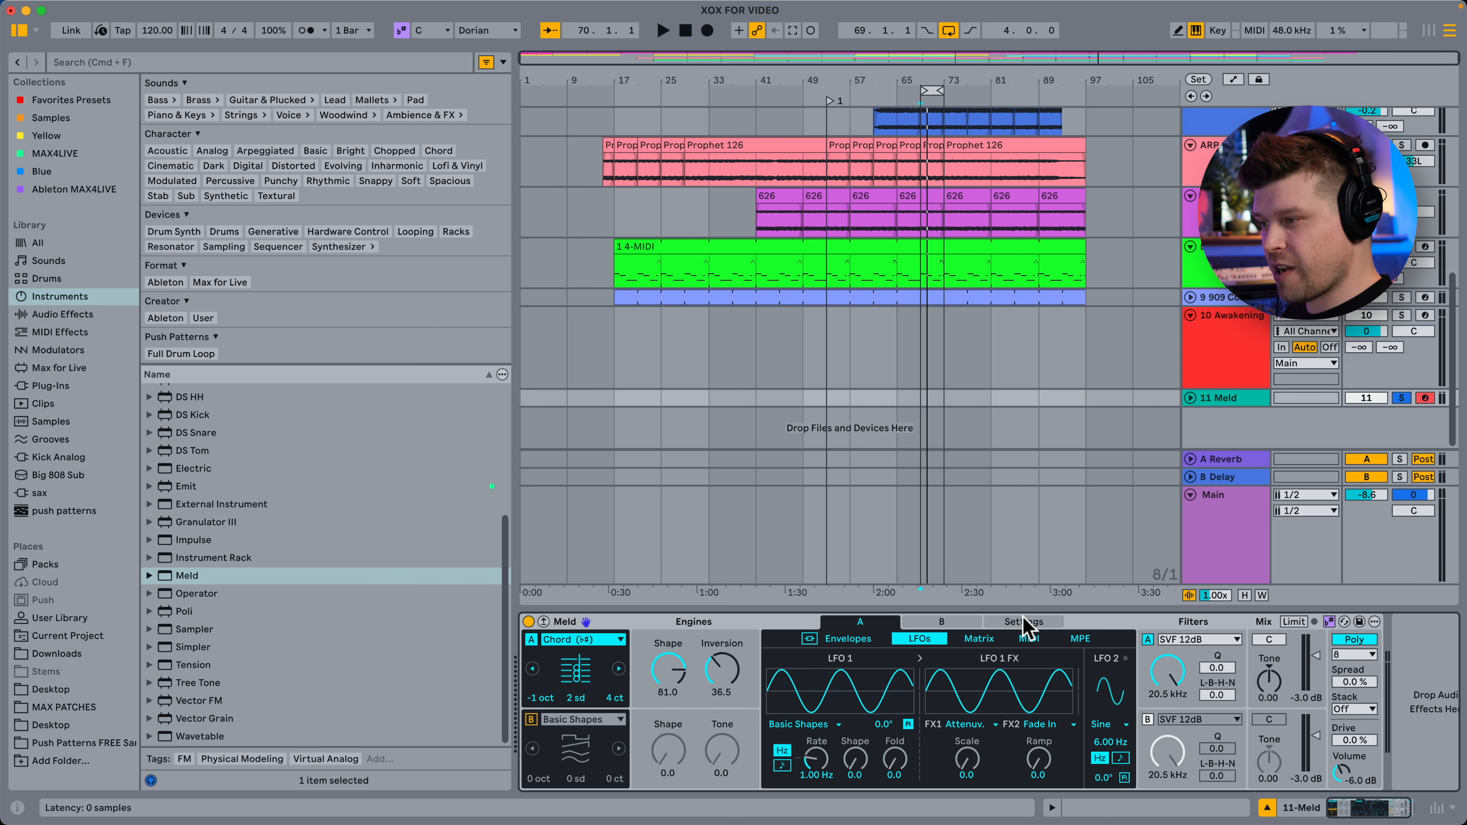
pyautogui.click(981, 639)
pyautogui.moveTo(721, 681)
pyautogui.mouseDown()
pyautogui.moveTo(721, 664)
pyautogui.moveTo(721, 714)
pyautogui.moveTo(721, 673)
pyautogui.mouseUp()
pyautogui.click(964, 749)
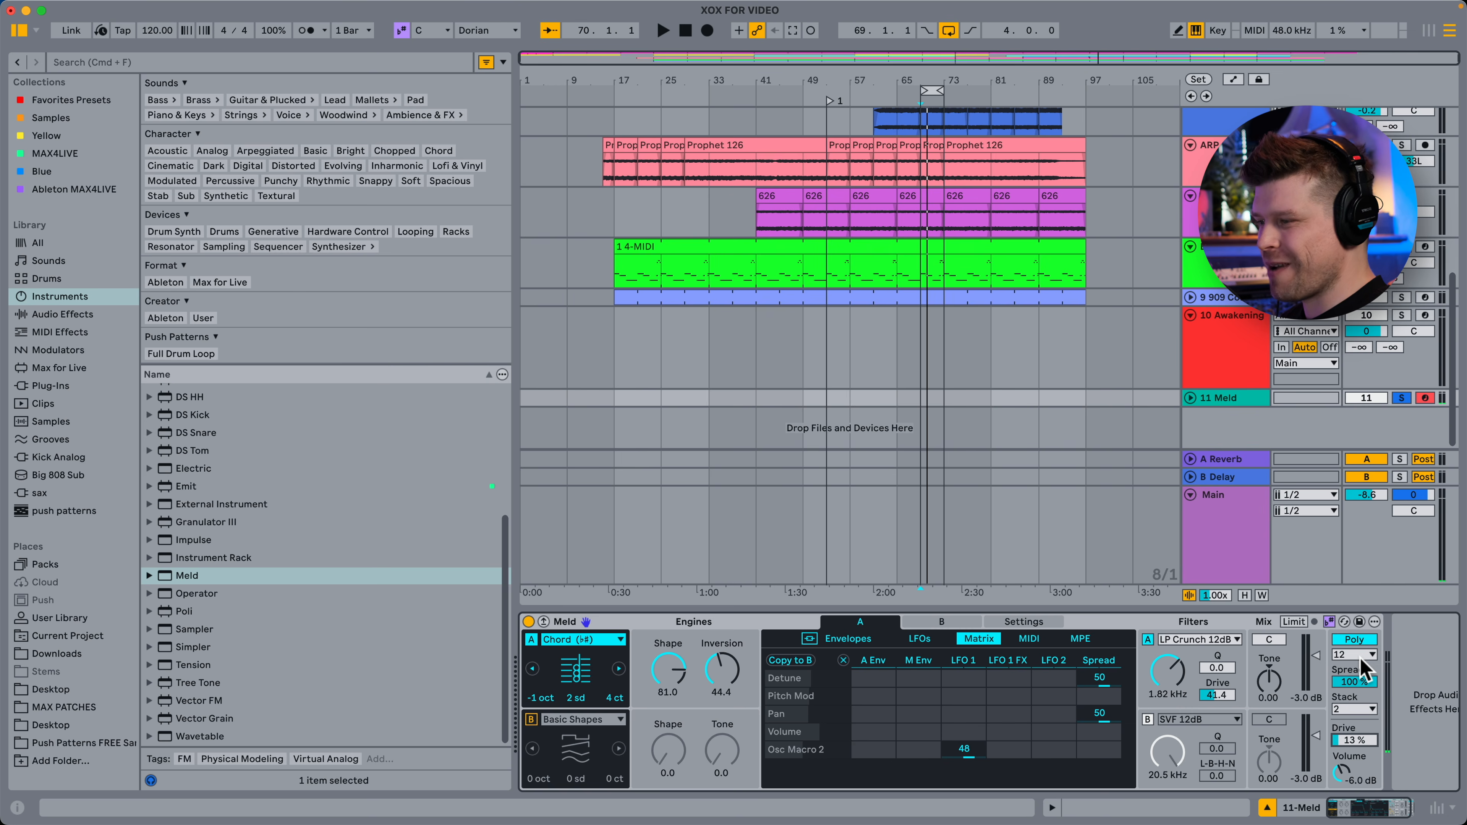
pyautogui.click(921, 639)
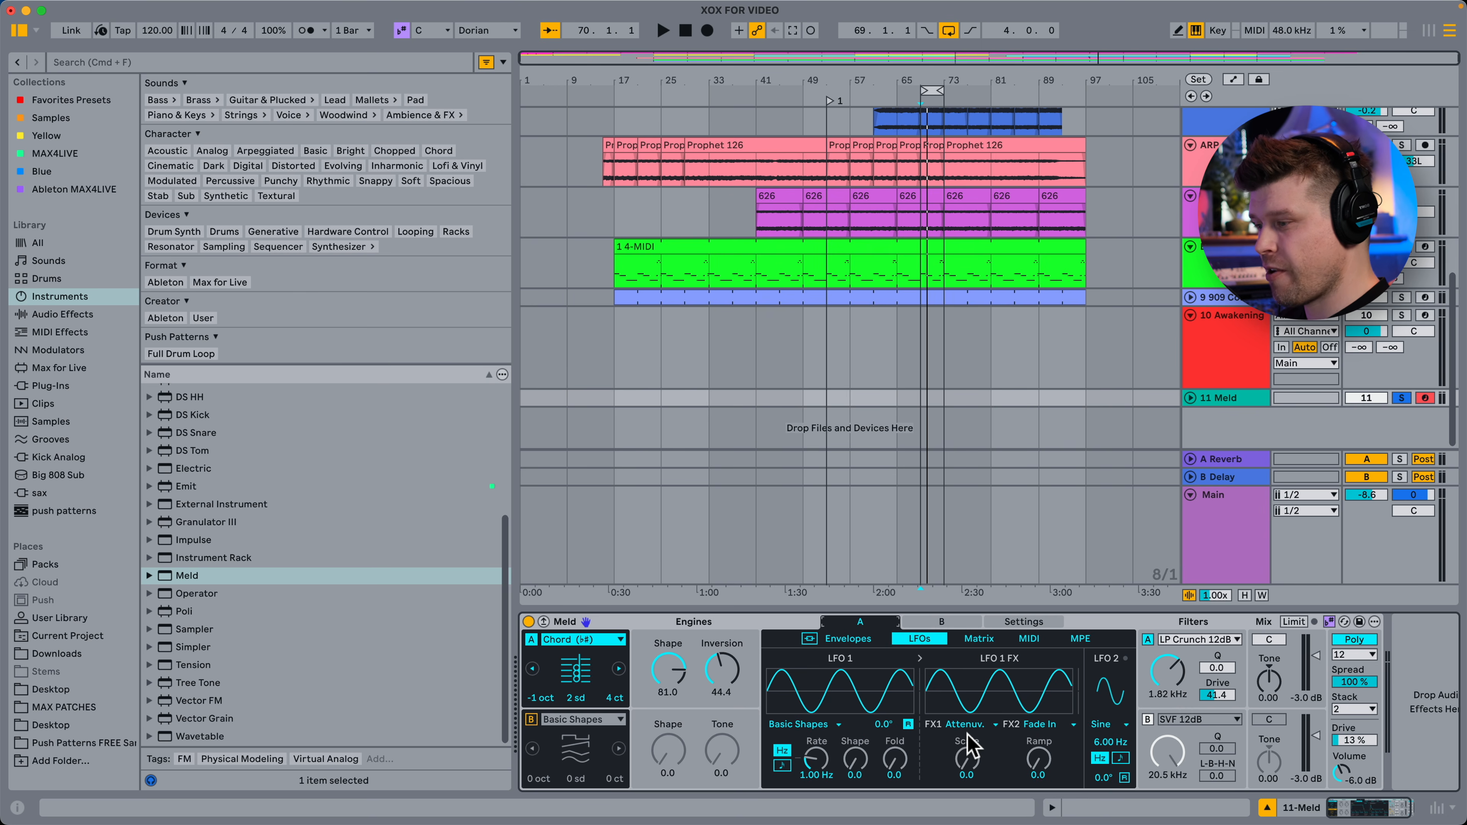
# Set LFO 1's FX1 to Scrambler with Permute at 40.5 and its FX2 Fade In Ramp to 34.1.
pyautogui.click(976, 724)
pyautogui.click(966, 720)
pyautogui.moveTo(975, 748); pyautogui.dragTo(975, 707)
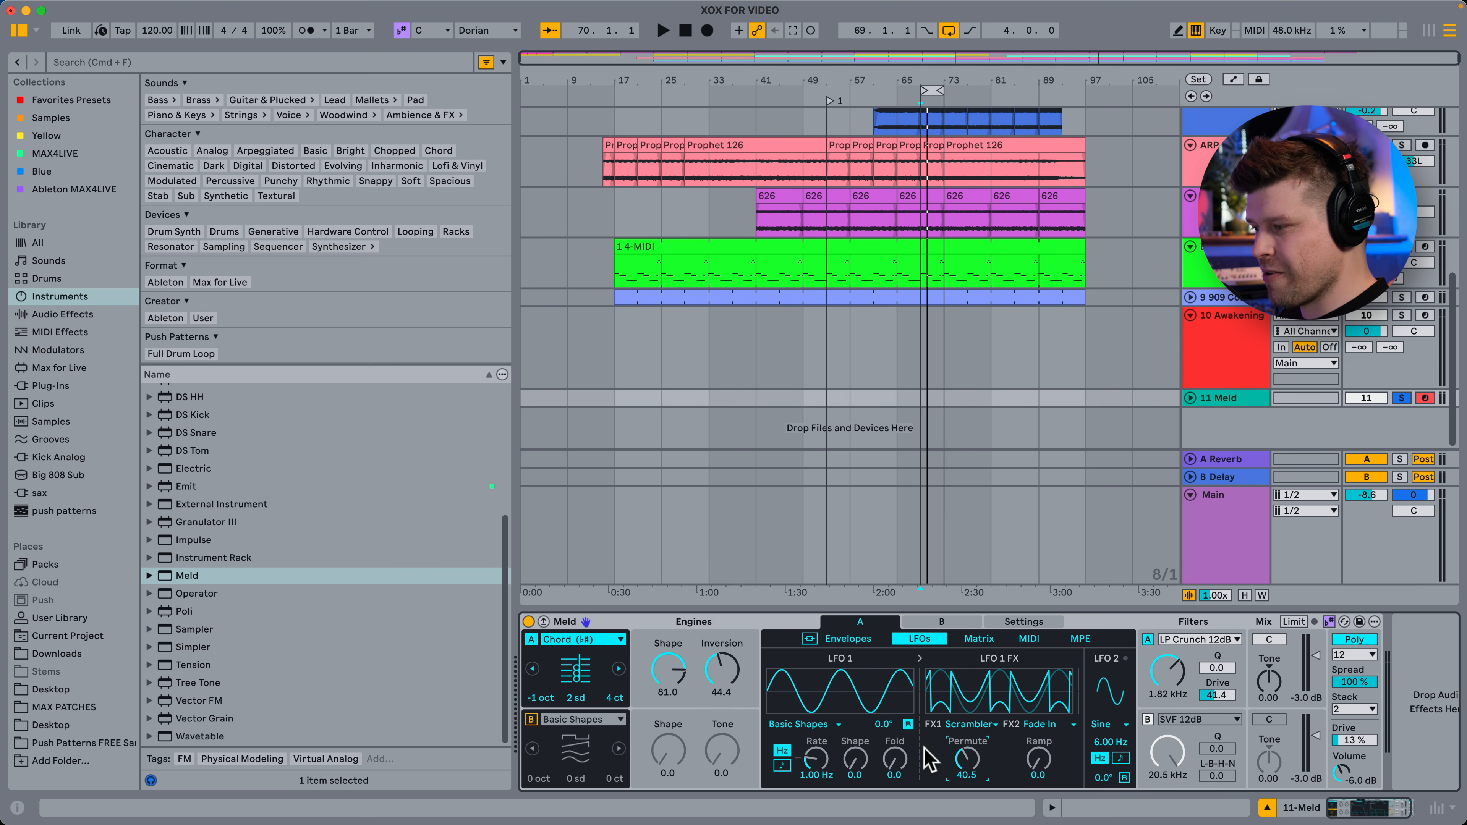
pyautogui.moveTo(1038, 758); pyautogui.dragTo(1039, 740)
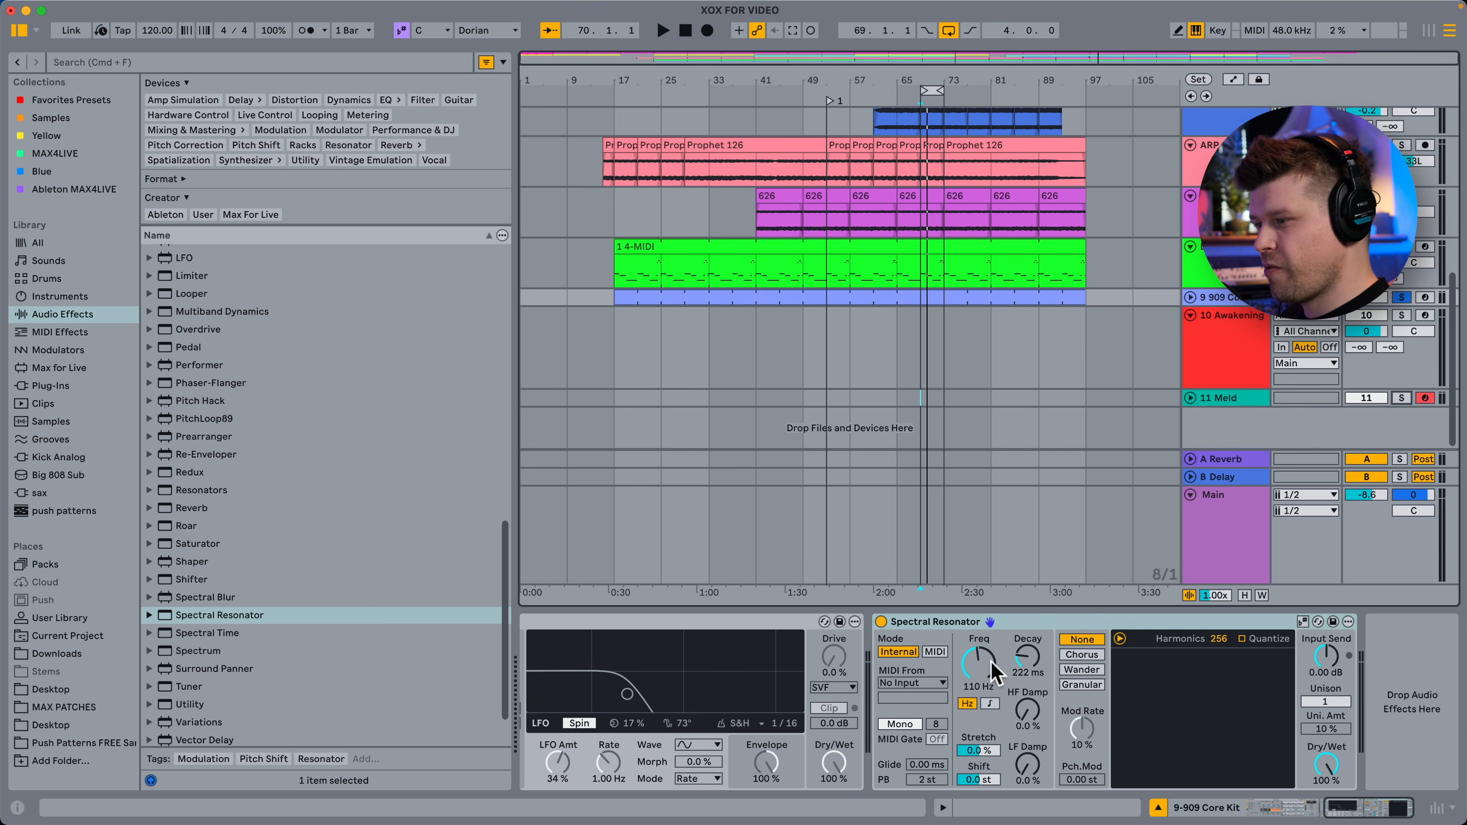
# Keep Spectral Resonator in Internal mode, make it scale-aware with pitch in notes, and set SD Shift to -12 sd during playback.
pyautogui.click(934, 652)
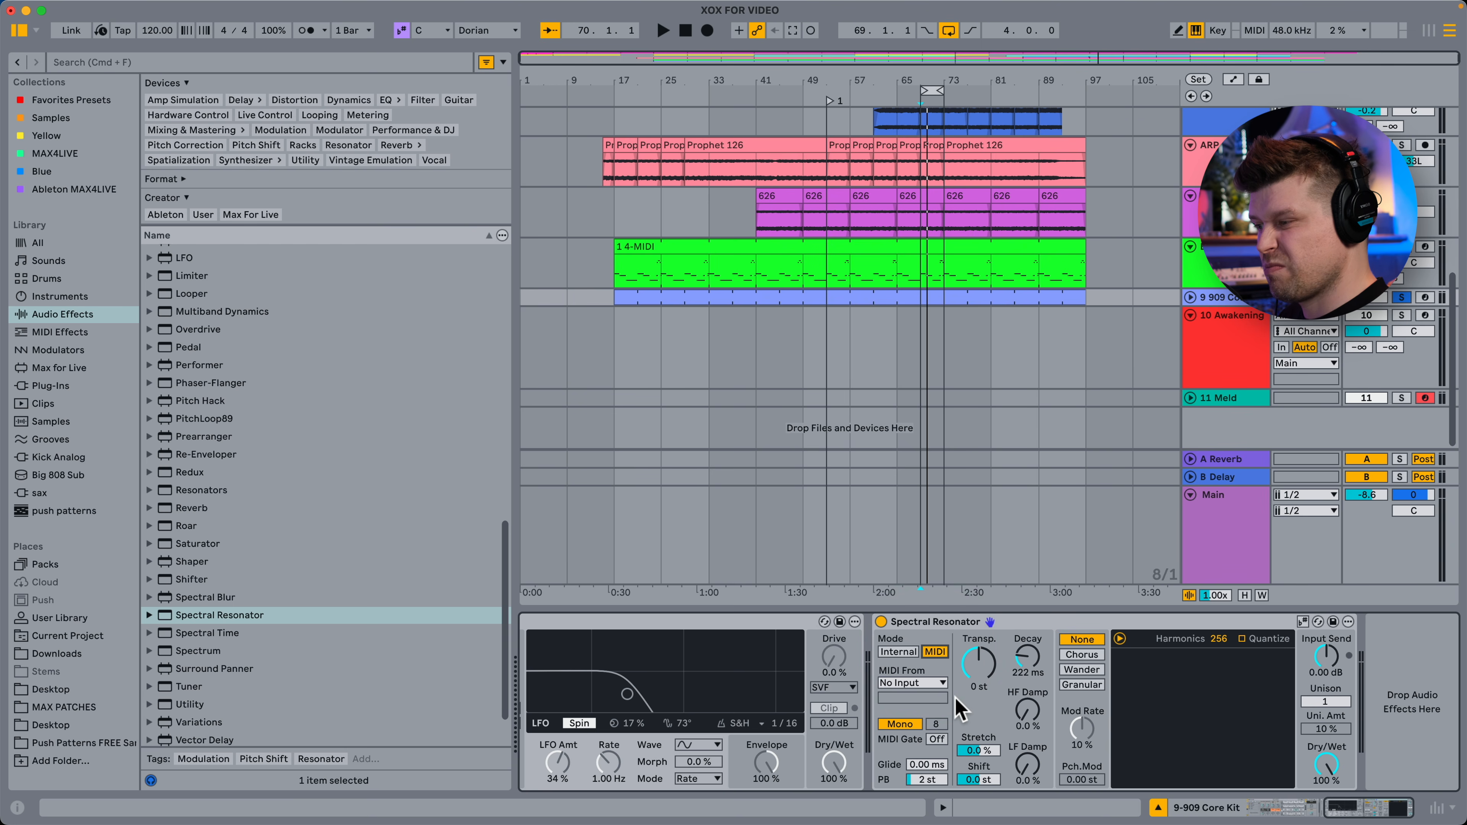
pyautogui.click(899, 654)
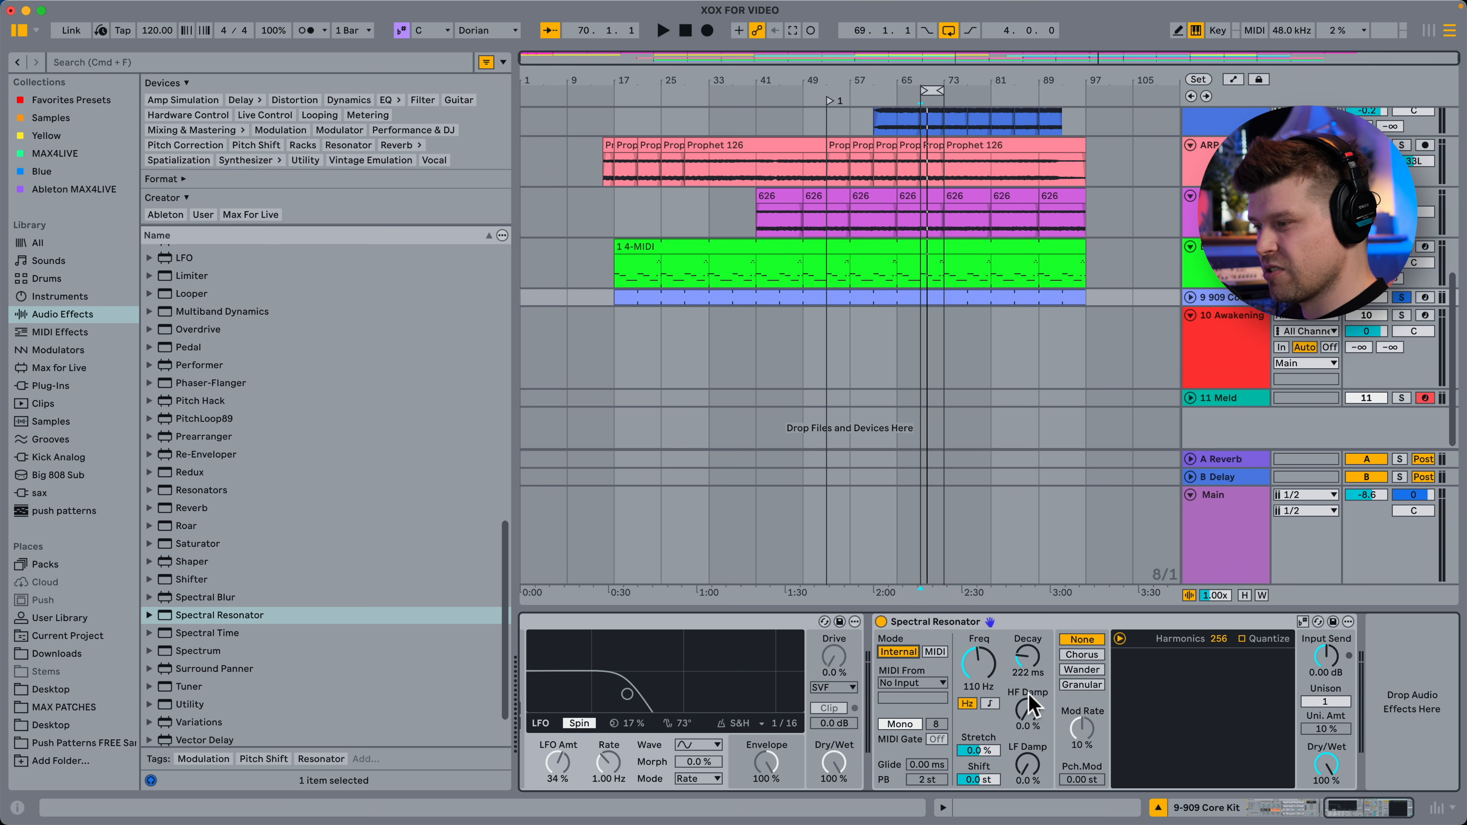
pyautogui.click(1303, 622)
pyautogui.click(990, 703)
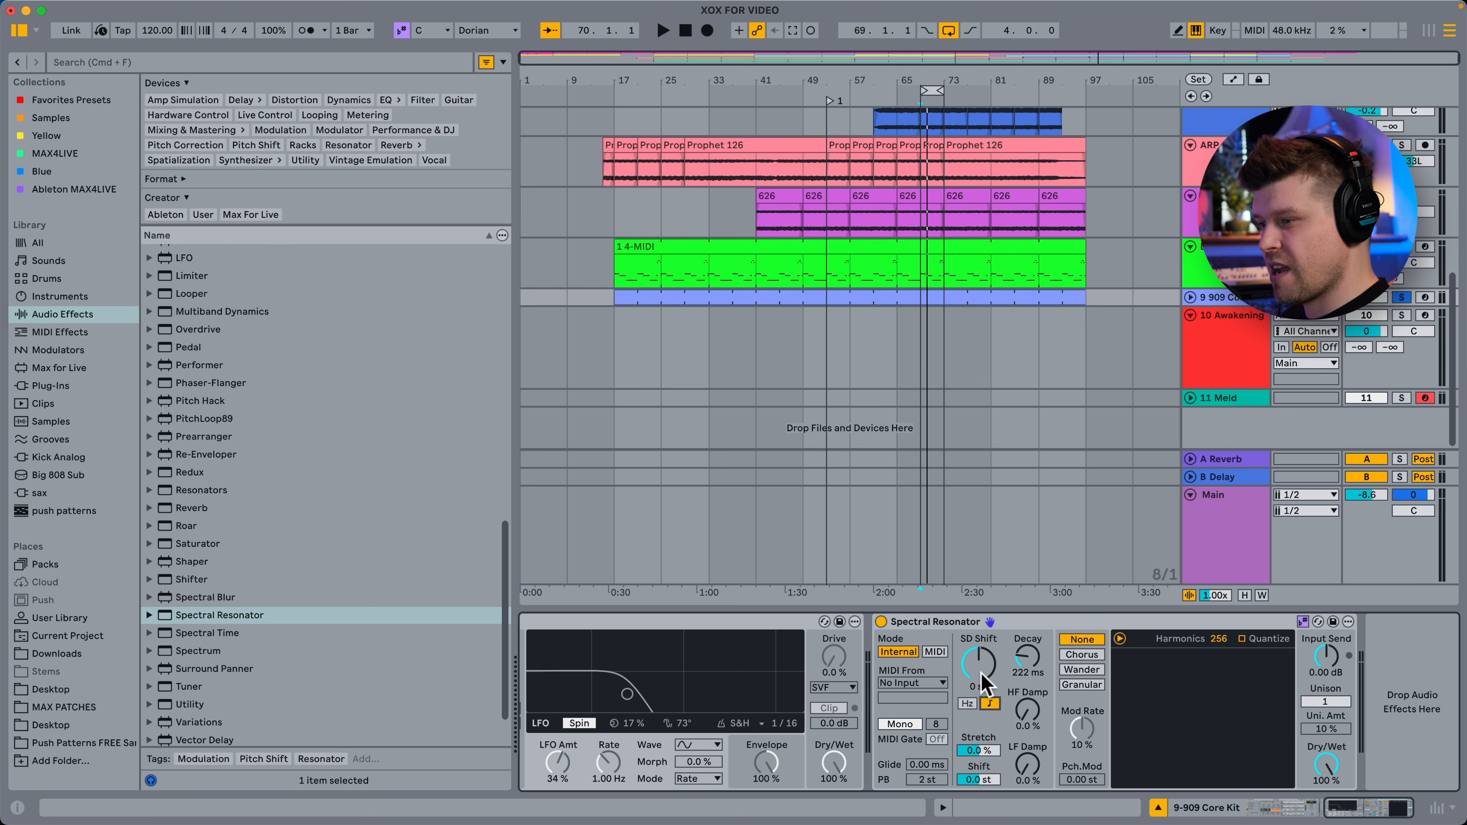
pyautogui.press('space')
pyautogui.moveTo(982, 672); pyautogui.dragTo(982, 648)
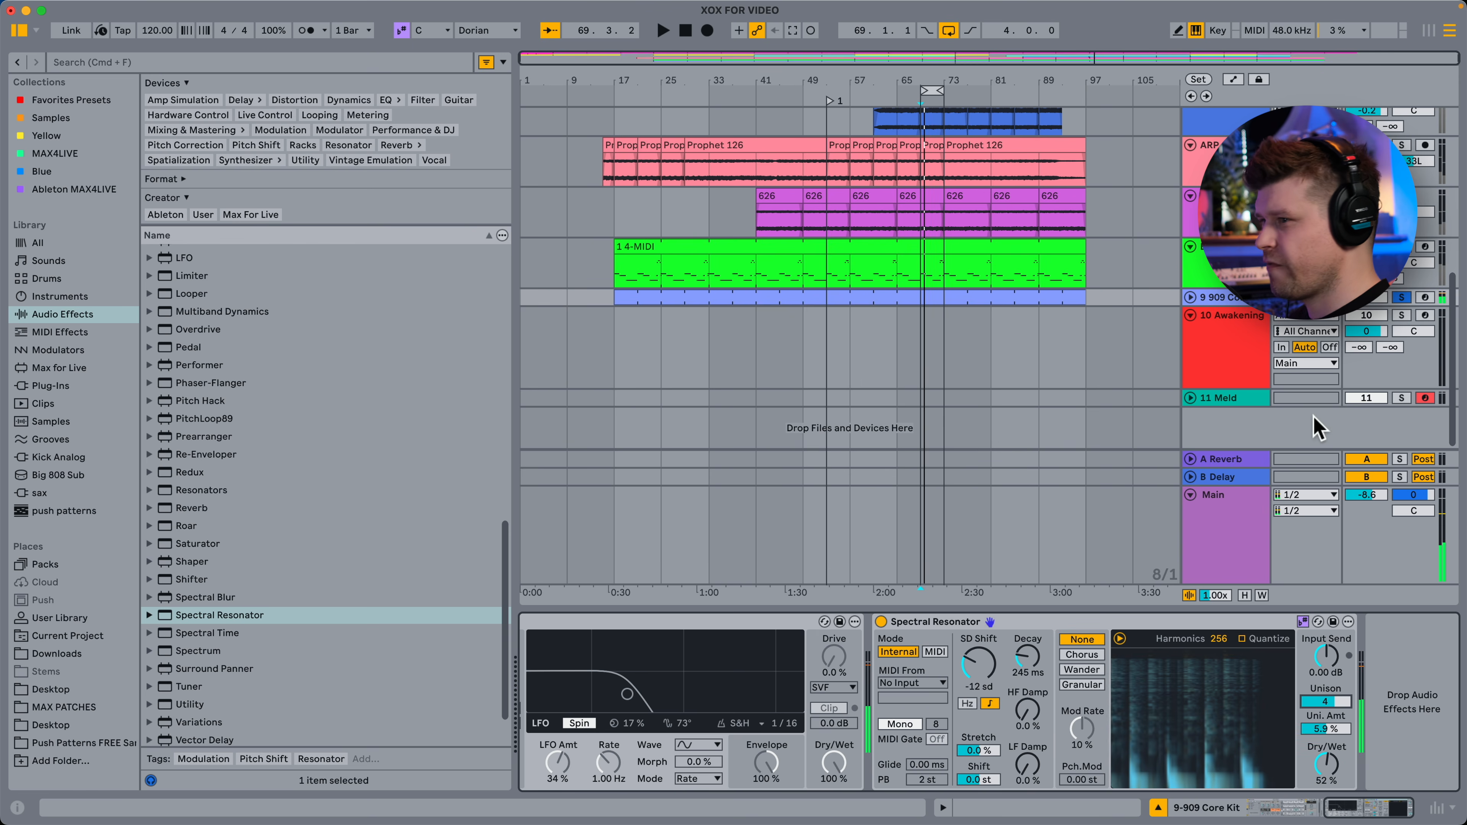
# Duplicate the 909 Core Kit track and add the Resonators effect to the end of the copy's device chain.
pyautogui.click(1224, 349)
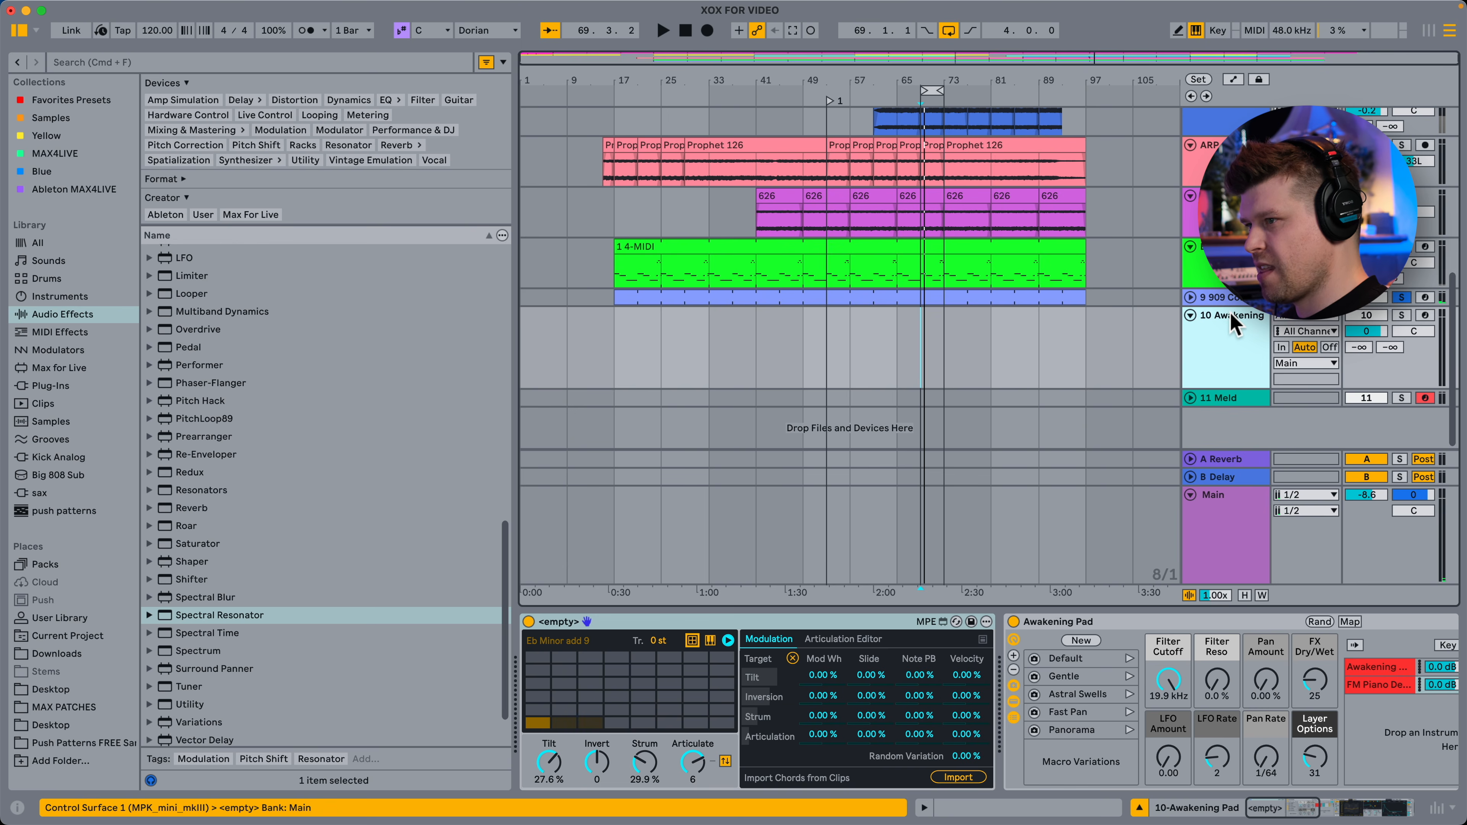
pyautogui.click(1229, 299)
pyautogui.press('super+d')
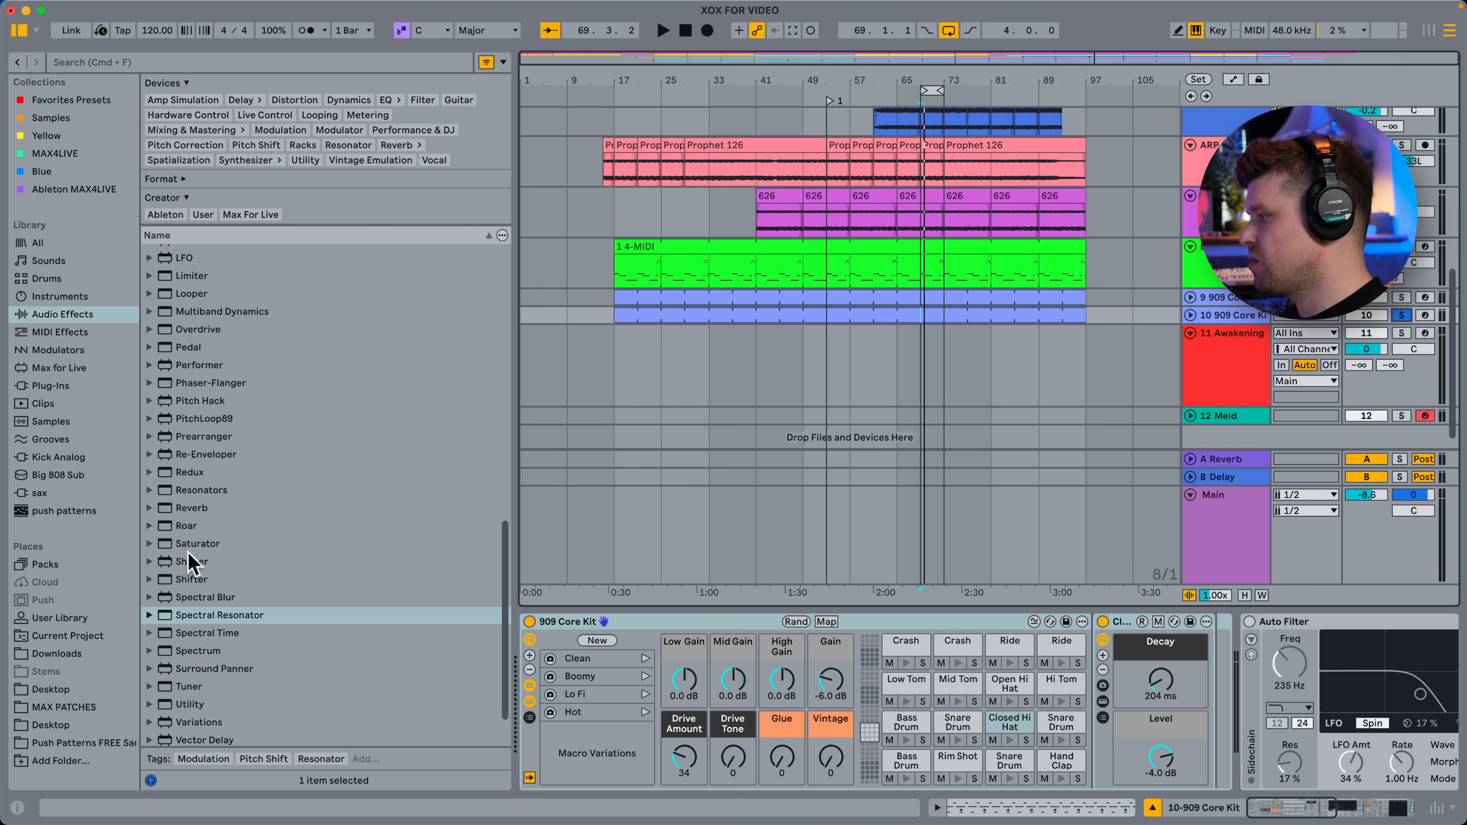
pyautogui.moveTo(191, 496); pyautogui.dragTo(1386, 688)
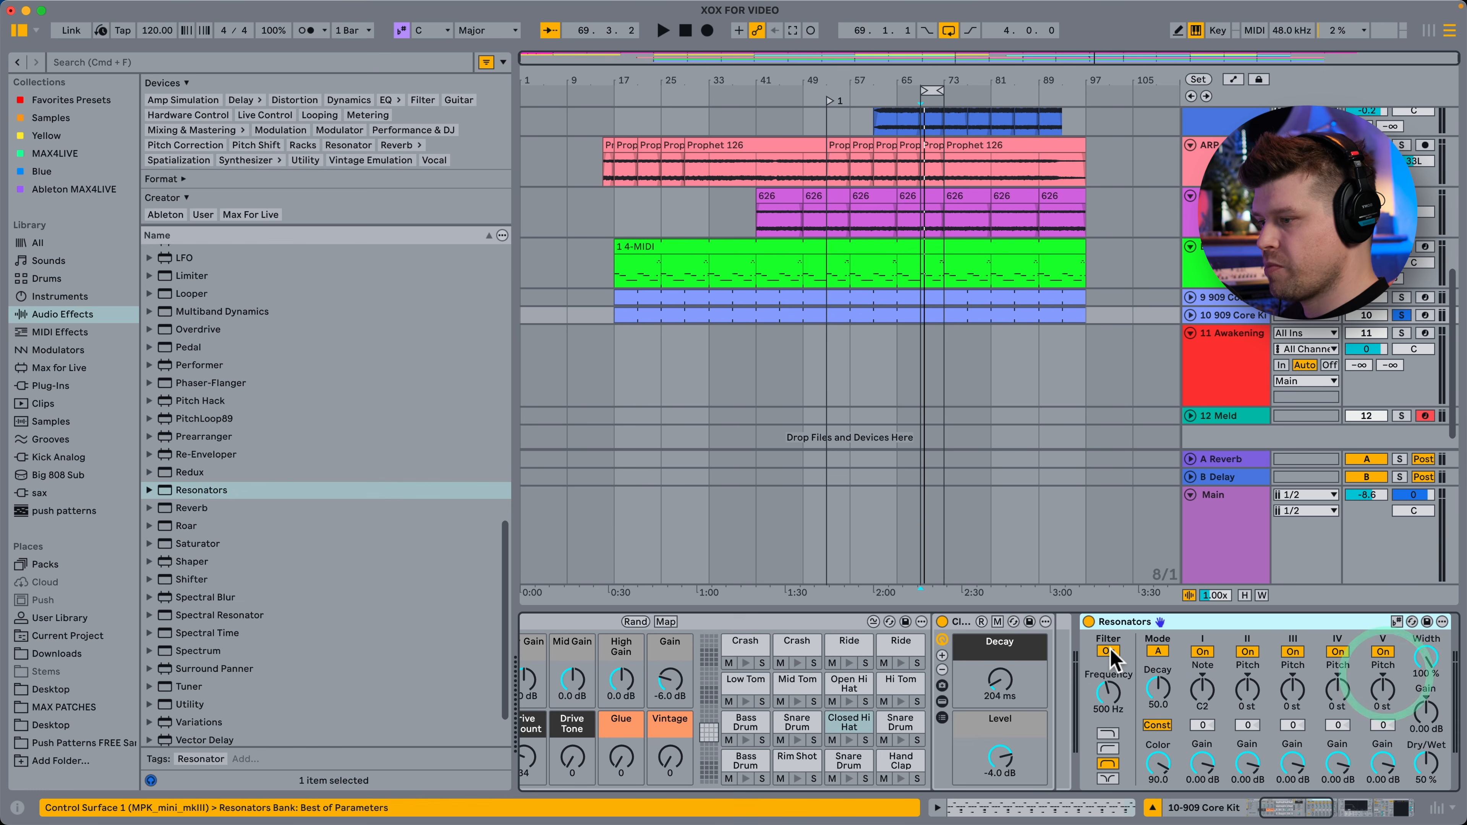
# Make Resonators follow the current scale and adjust its resonator pitches in scale degrees during playback.
pyautogui.click(1397, 622)
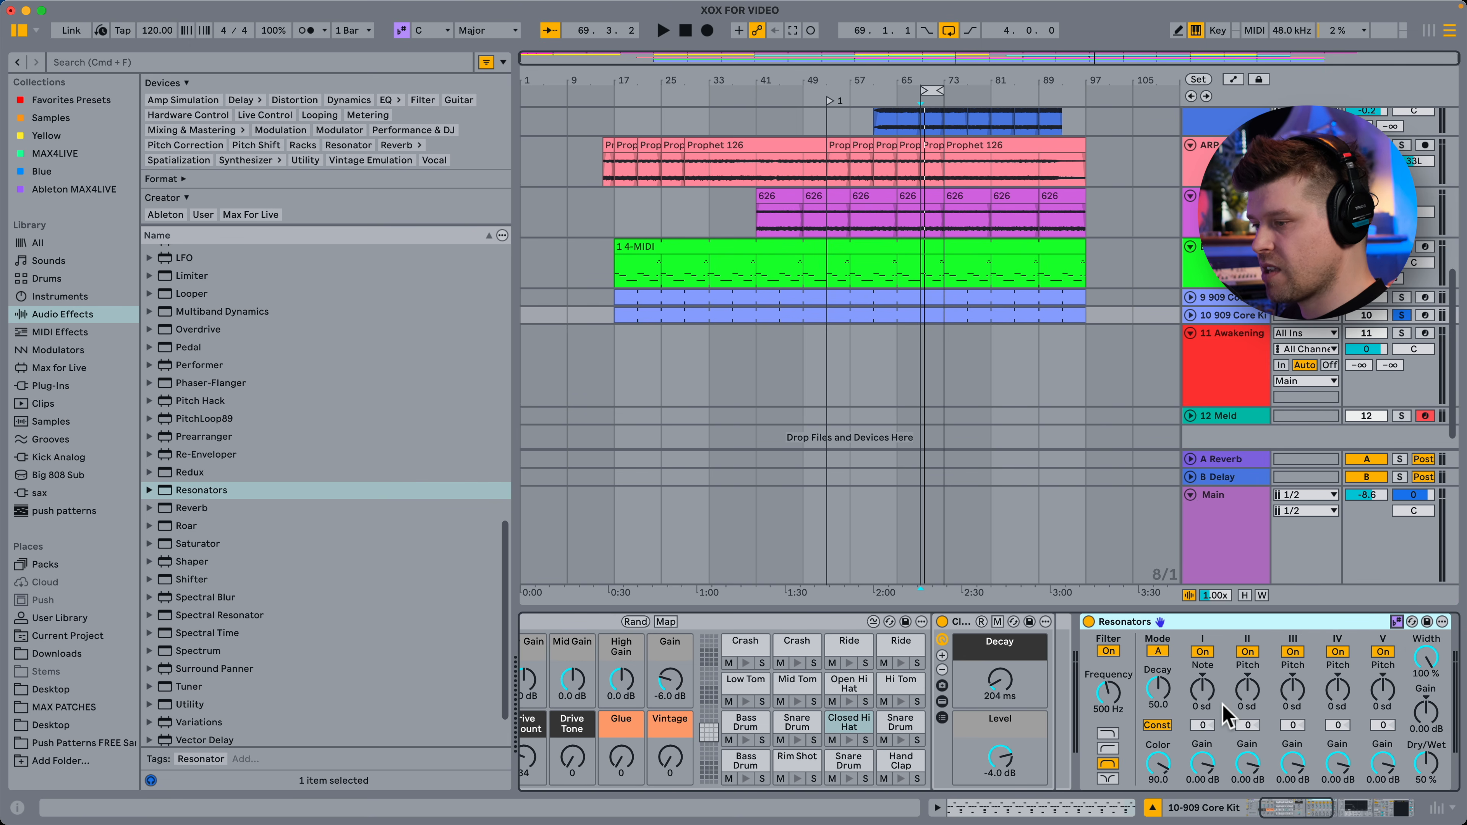
pyautogui.press('space')
pyautogui.moveTo(1205, 684); pyautogui.dragTo(1332, 696)
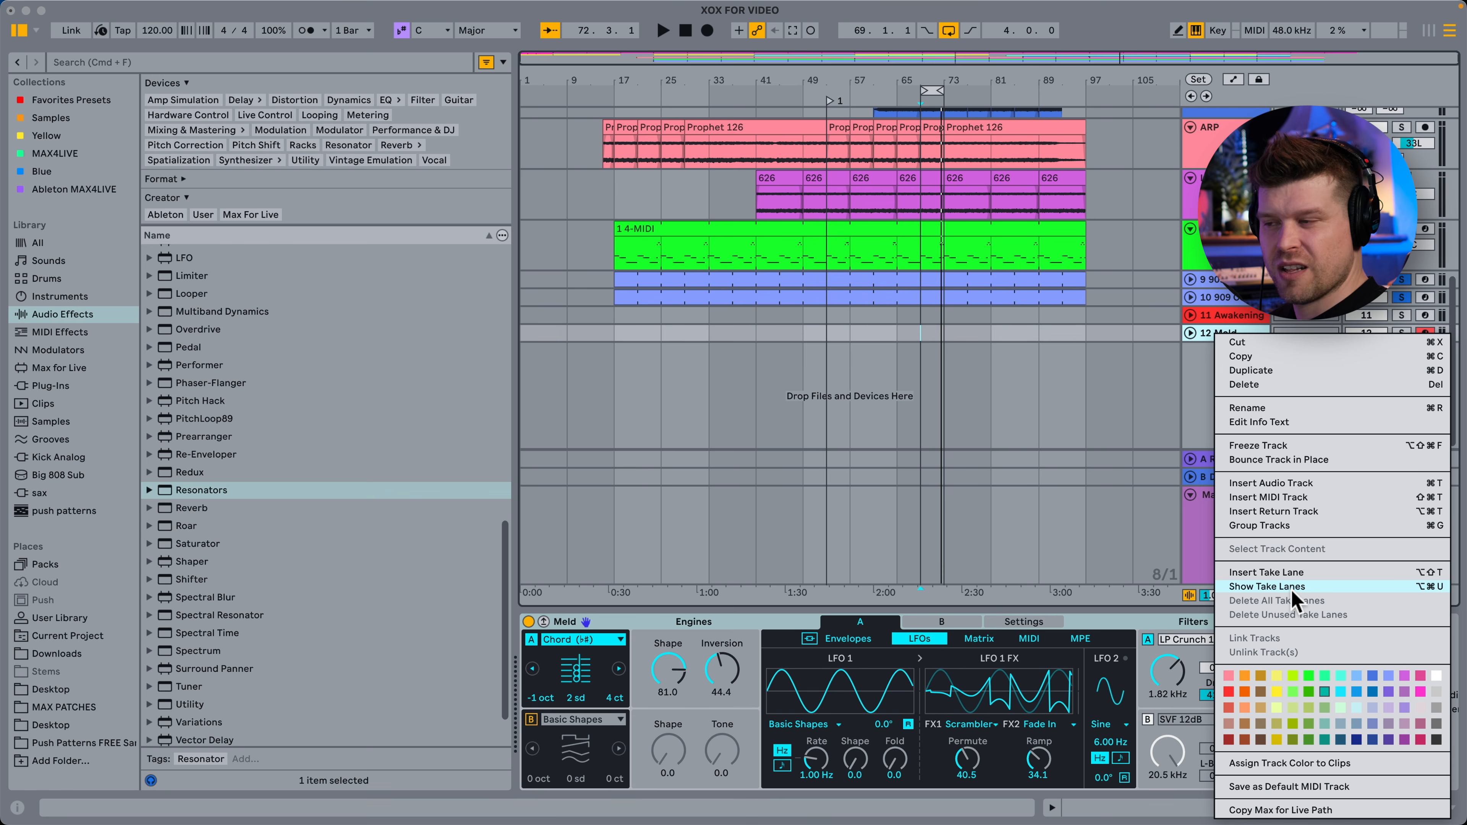
# Show the take lanes of the 13 Audio track, toggling them off and back on.
pyautogui.click(1106, 425)
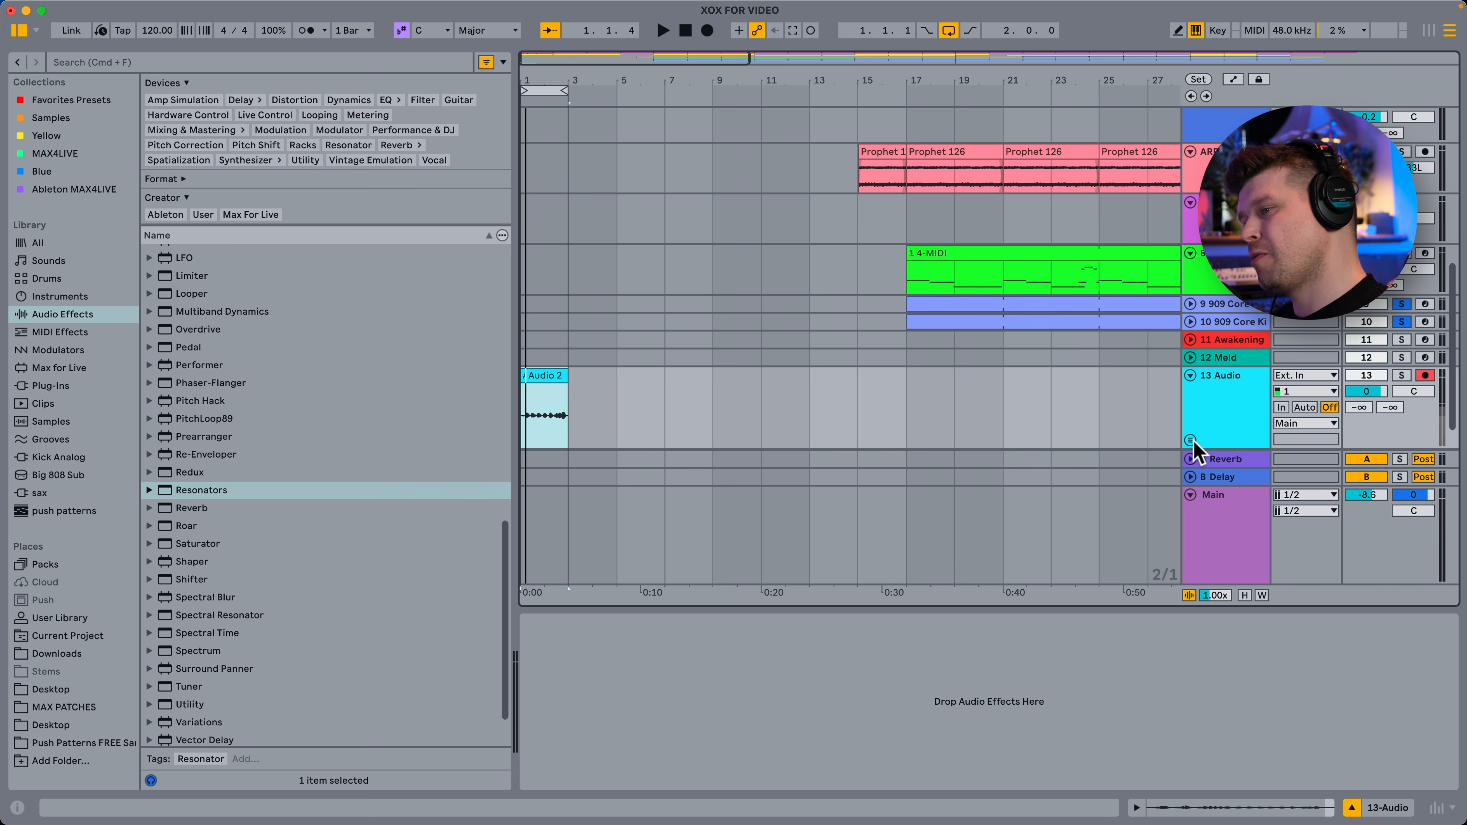
pyautogui.click(1191, 441)
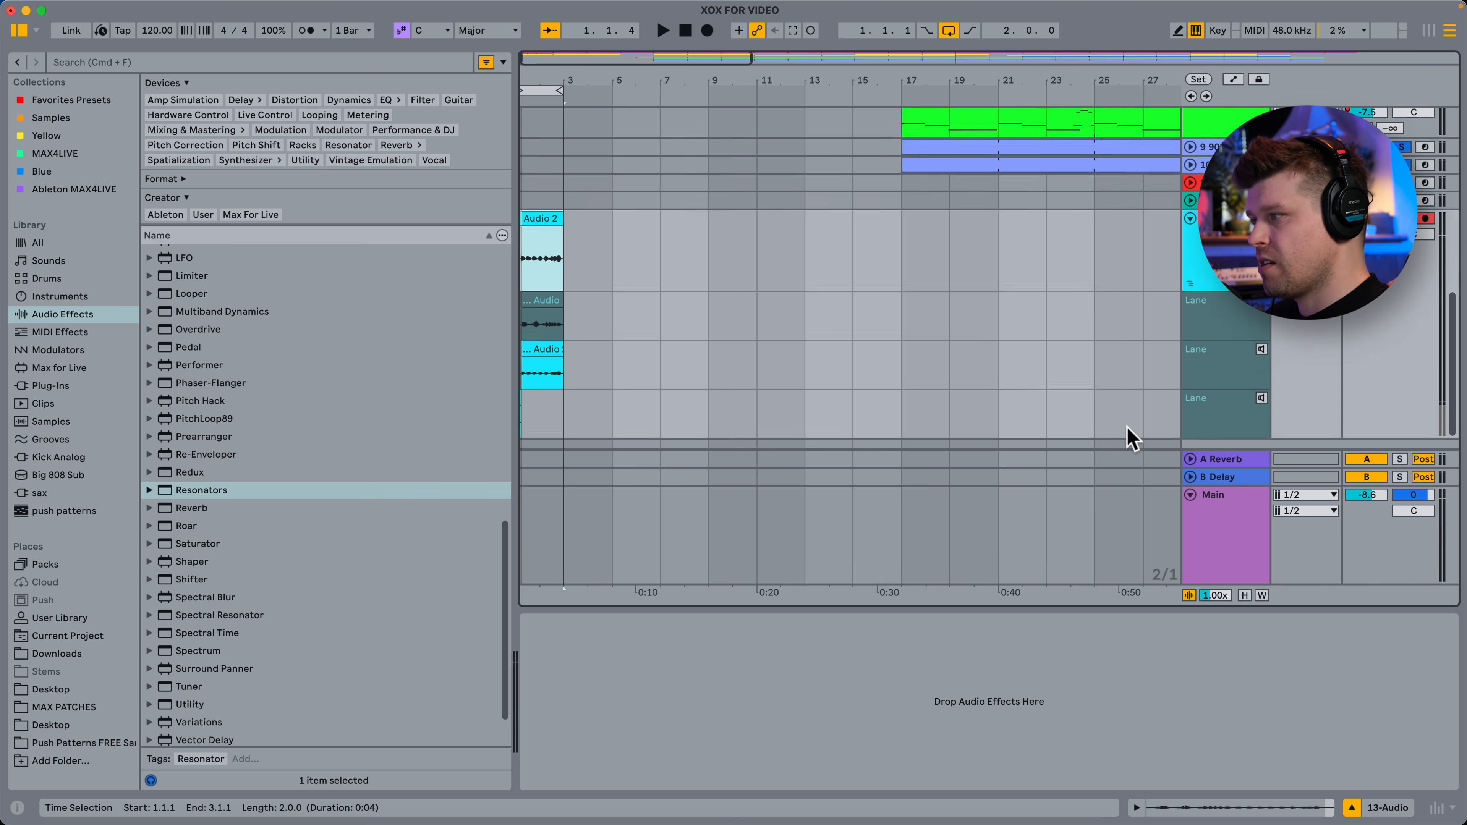
pyautogui.hscroll(-1, 1127, 427)
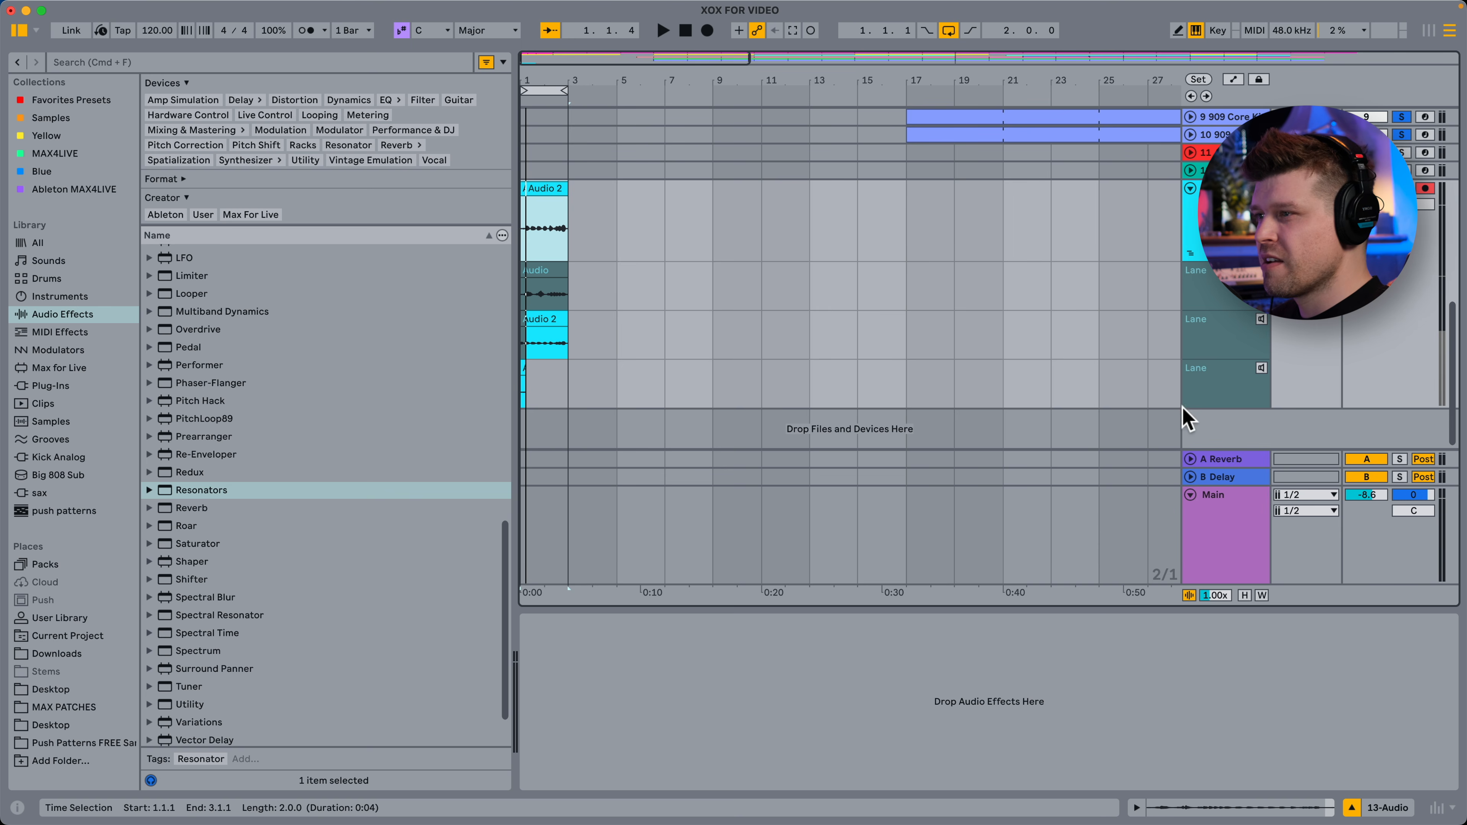
pyautogui.click(1190, 252)
pyautogui.click(1190, 252)
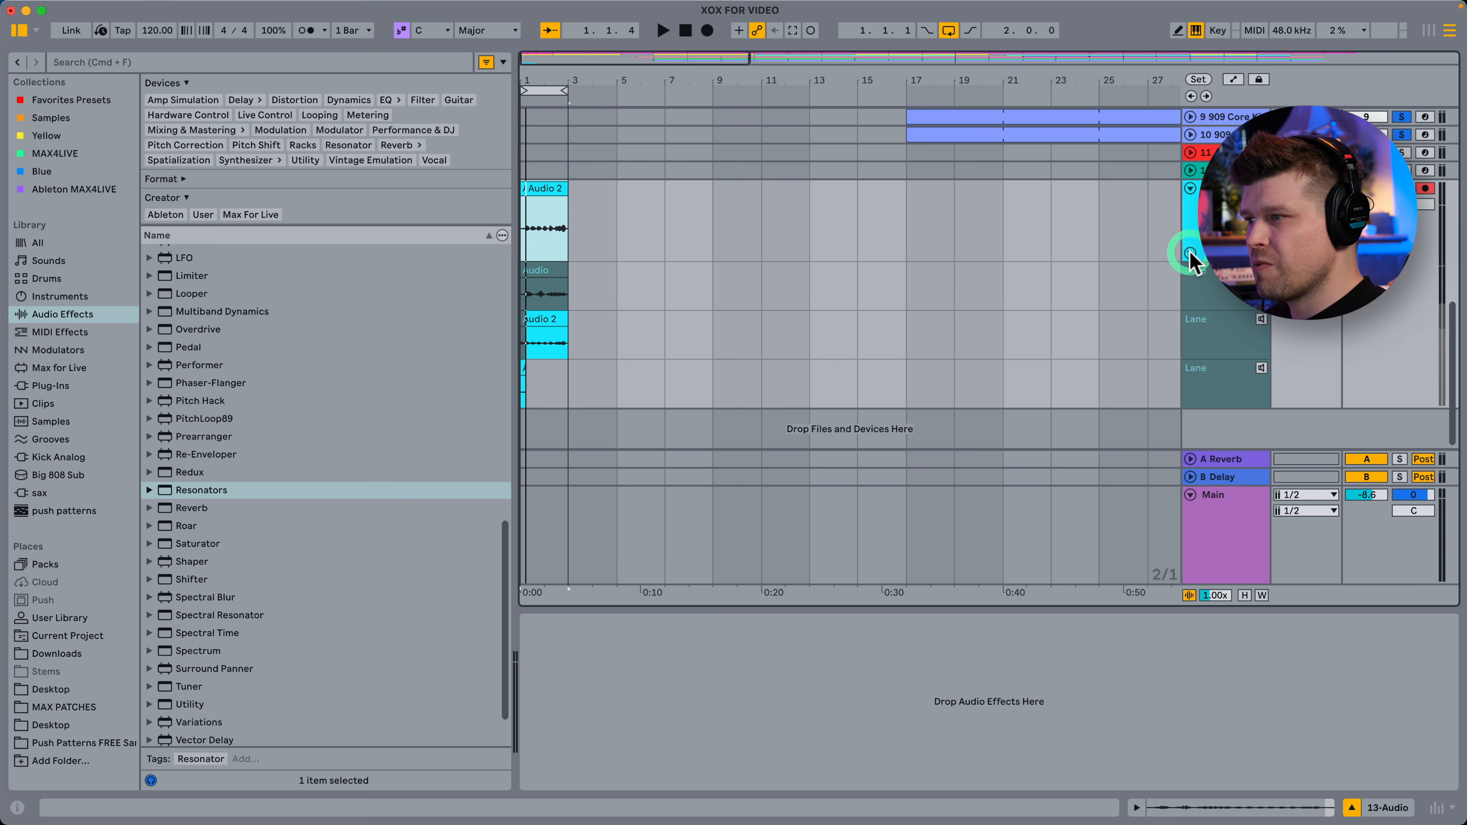